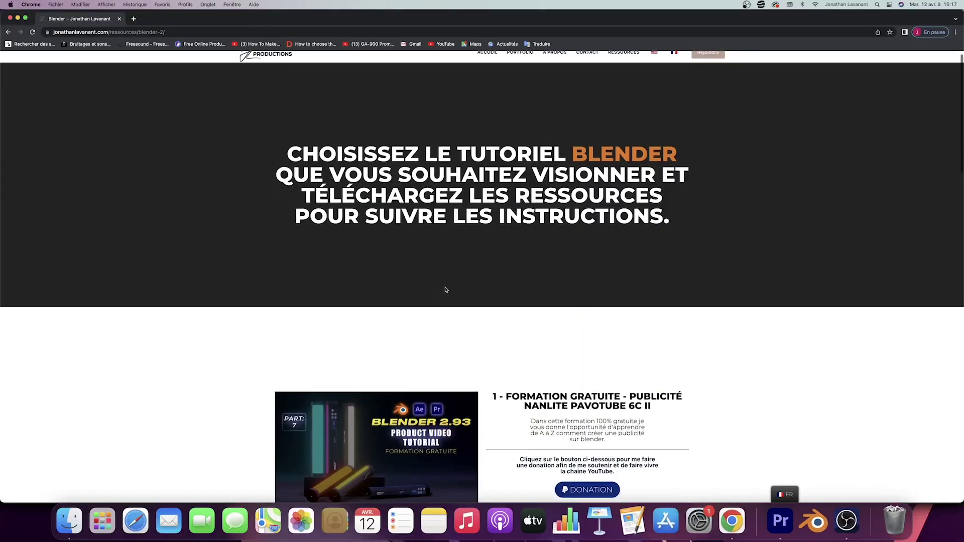
- Look through the Blender tutorial resources listed on the website page
{"action": "scroll", "coordinate": [446, 290], "scroll_direction": "down", "scroll_amount": 5}
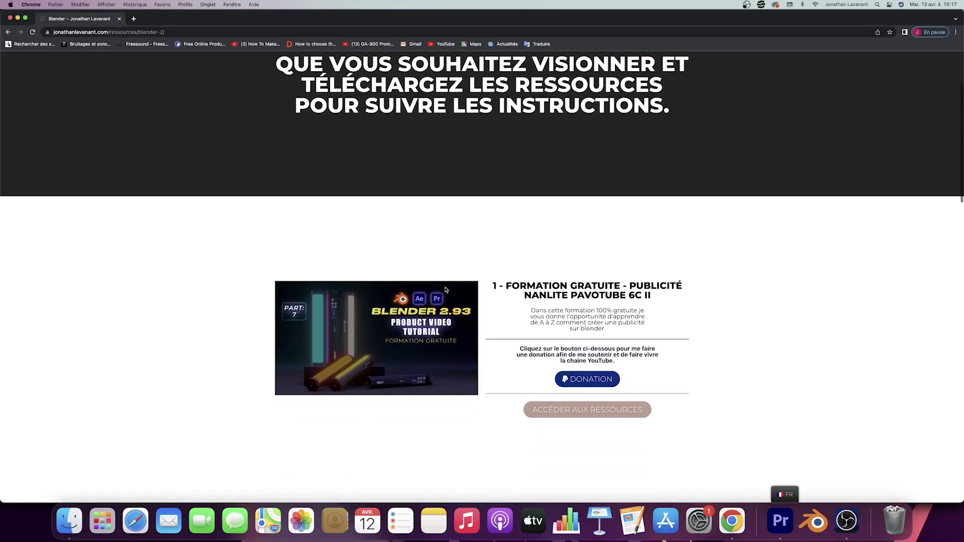
{"action": "scroll", "coordinate": [445, 290], "scroll_direction": "down", "scroll_amount": 5}
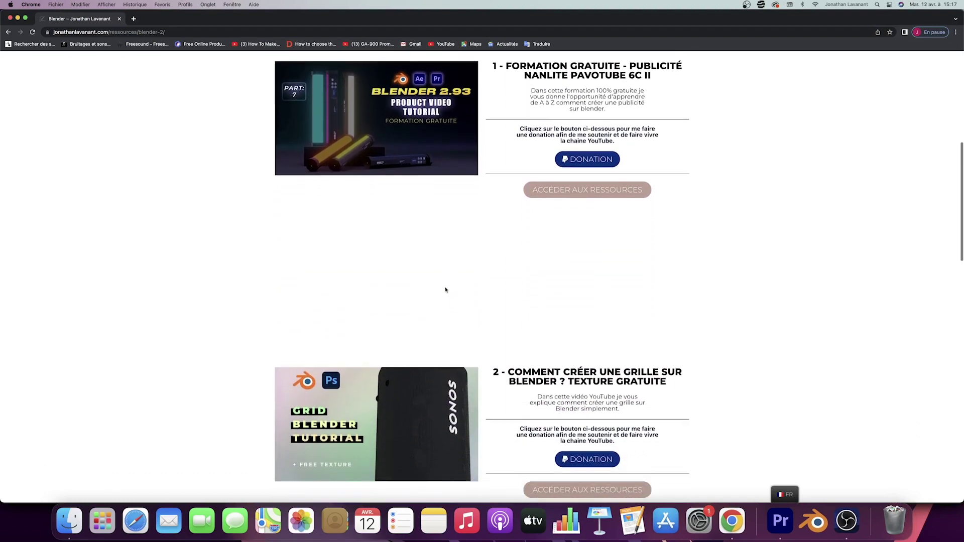
{"action": "scroll", "coordinate": [445, 290], "scroll_direction": "down", "scroll_amount": 4}
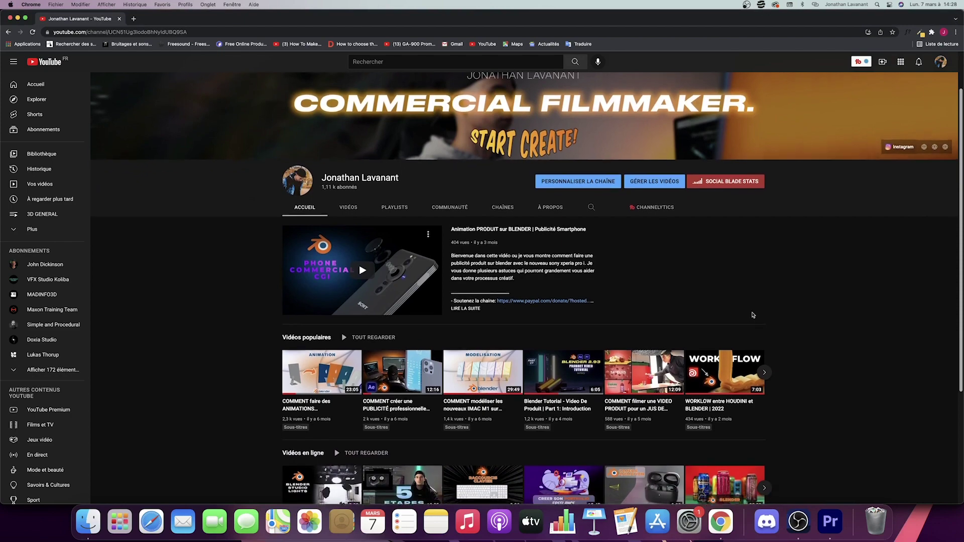
- Browse the YouTube channel page and set its notifications to all (Toutes)
{"action": "scroll", "coordinate": [753, 315], "scroll_direction": "down", "scroll_amount": 3}
{"action": "scroll", "coordinate": [753, 315], "scroll_direction": "down", "scroll_amount": 3}
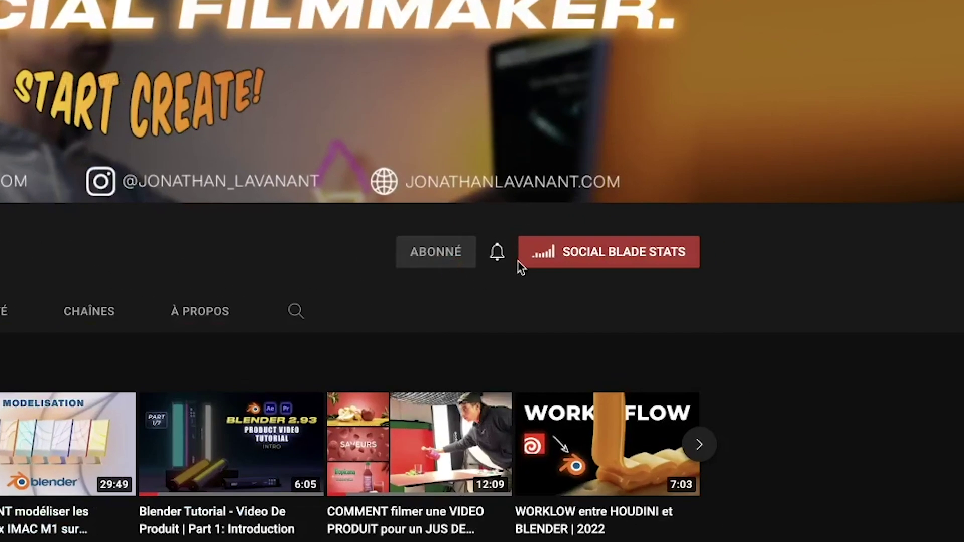
{"action": "left_click", "coordinate": [497, 252]}
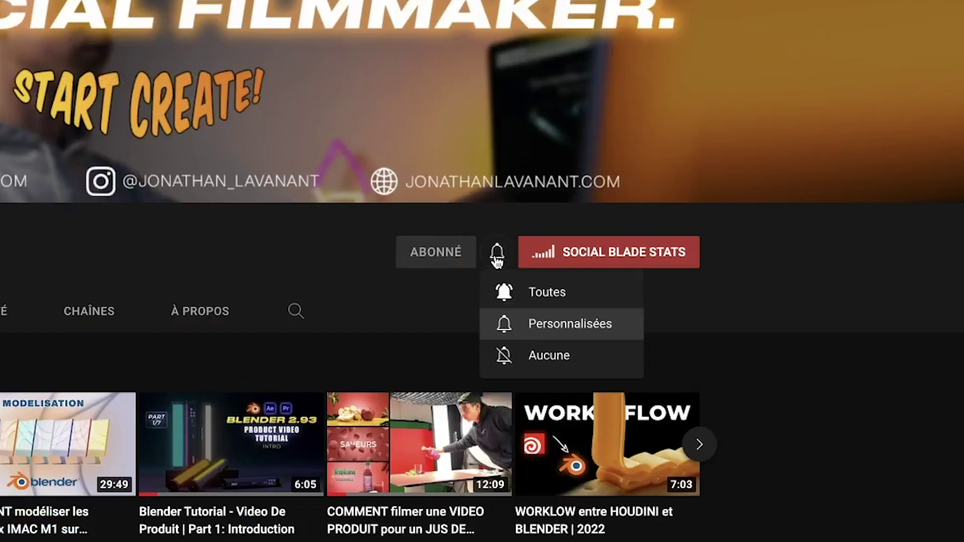
{"action": "left_click", "coordinate": [544, 301]}
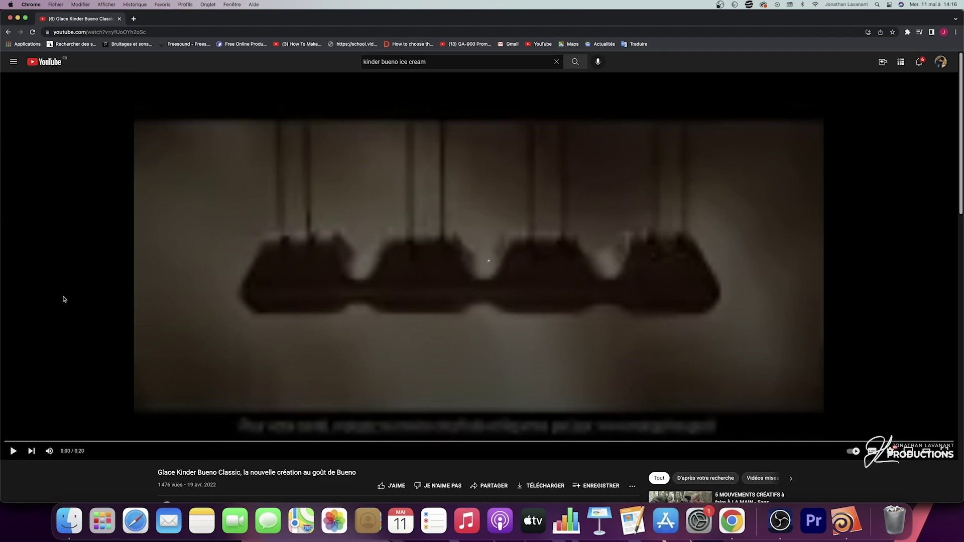
- Play the Kinder Bueno ice cream ad, pause it and scrub back to the shot around 0:02 as reference
{"action": "scroll", "coordinate": [62, 297], "scroll_direction": "down", "scroll_amount": 2}
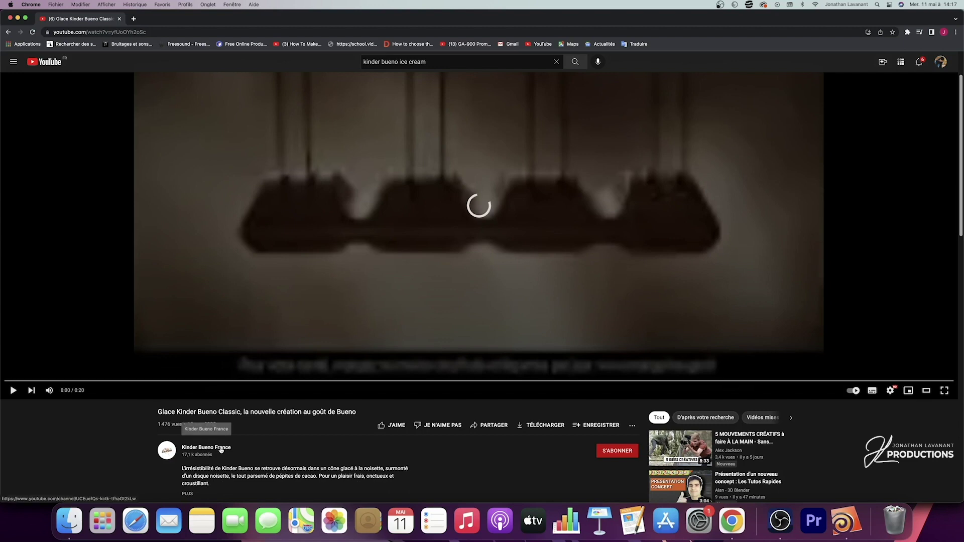
{"action": "scroll", "coordinate": [253, 454], "scroll_direction": "up", "scroll_amount": 1}
{"action": "scroll", "coordinate": [252, 455], "scroll_direction": "up", "scroll_amount": 1}
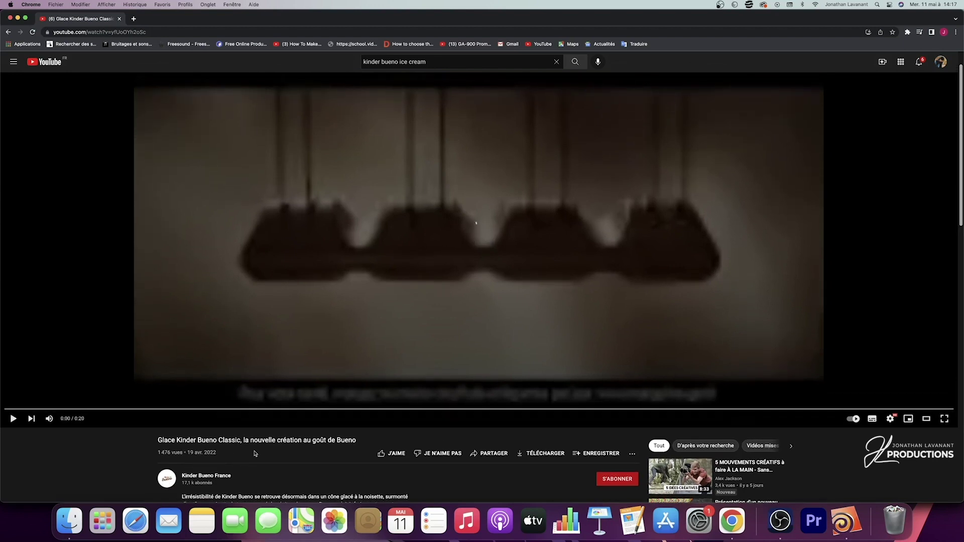
{"action": "left_click", "coordinate": [13, 420]}
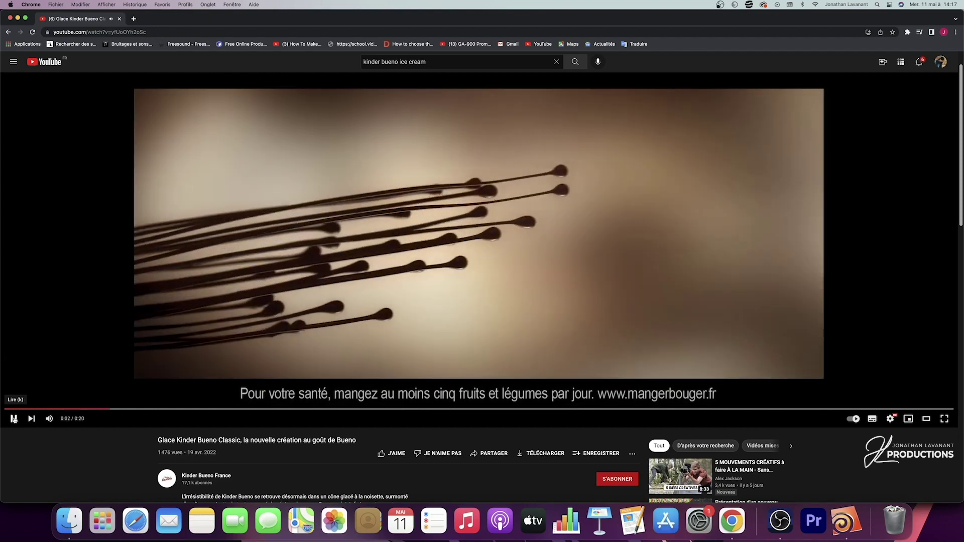
{"action": "left_click", "coordinate": [14, 420]}
{"action": "left_click", "coordinate": [136, 410]}
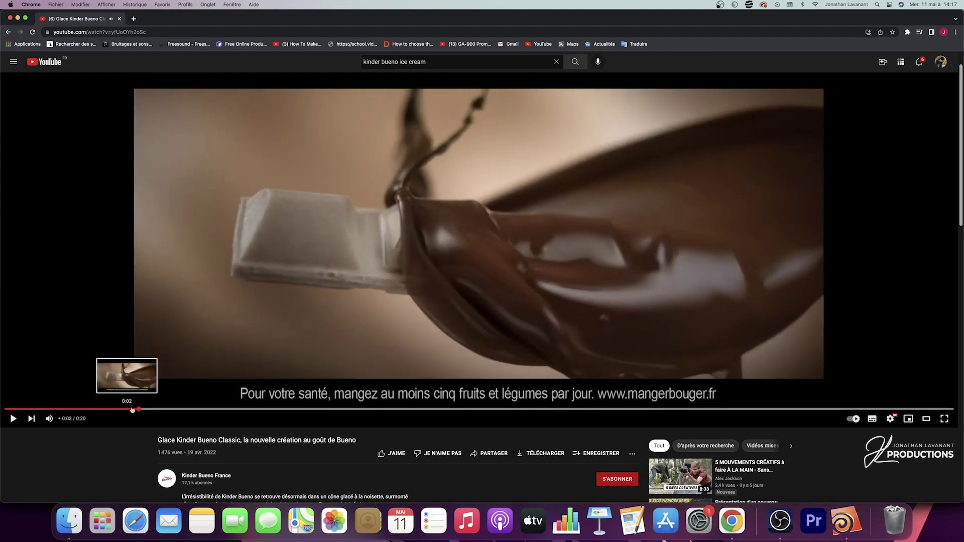
{"action": "left_click", "coordinate": [119, 410]}
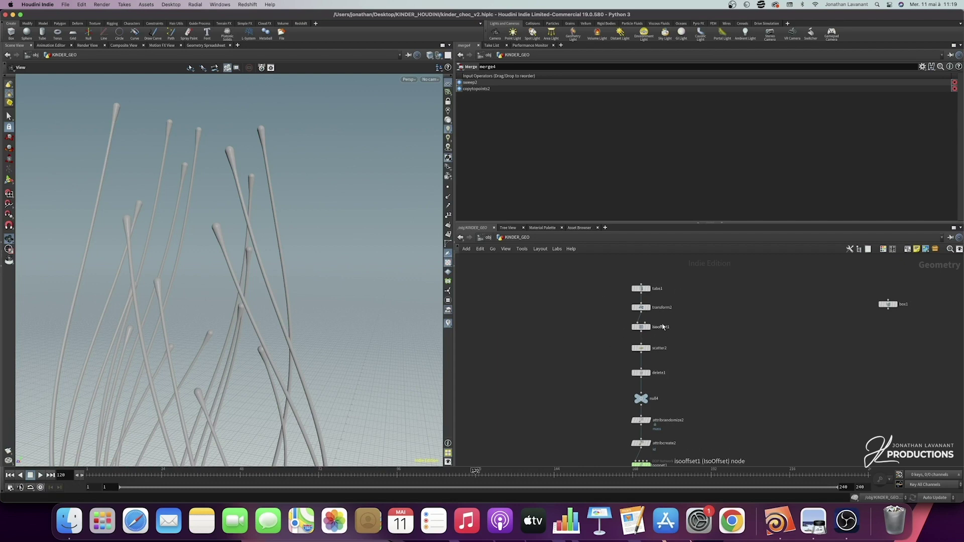
- Examine the finished KINDER_GEO node chain from the tube down to the carve nodes and compare it with the reference image IMG_3254.PNG
{"action": "middle_click_drag", "start_coordinate": [625, 370], "coordinate": [620, 340]}
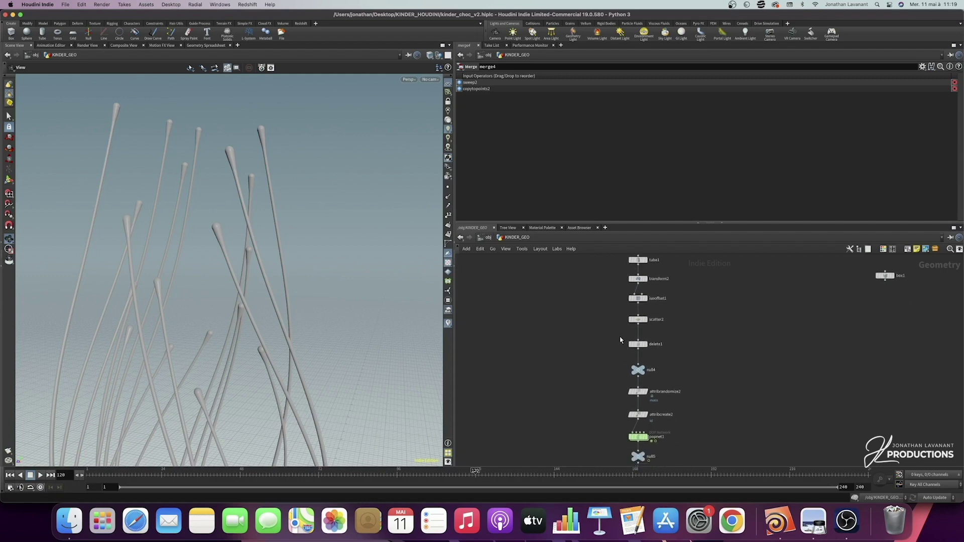
{"action": "mouse_move", "coordinate": [620, 336]}
{"action": "middle_mouse_down"}
{"action": "mouse_move", "coordinate": [616, 316]}
{"action": "mouse_move", "coordinate": [609, 329]}
{"action": "middle_mouse_up"}
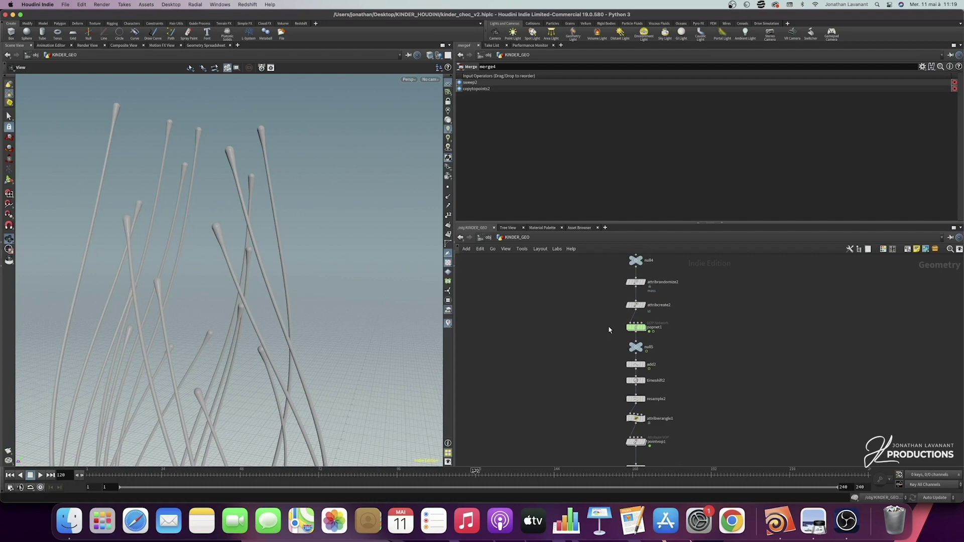
{"action": "middle_click_drag", "start_coordinate": [608, 332], "coordinate": [598, 287]}
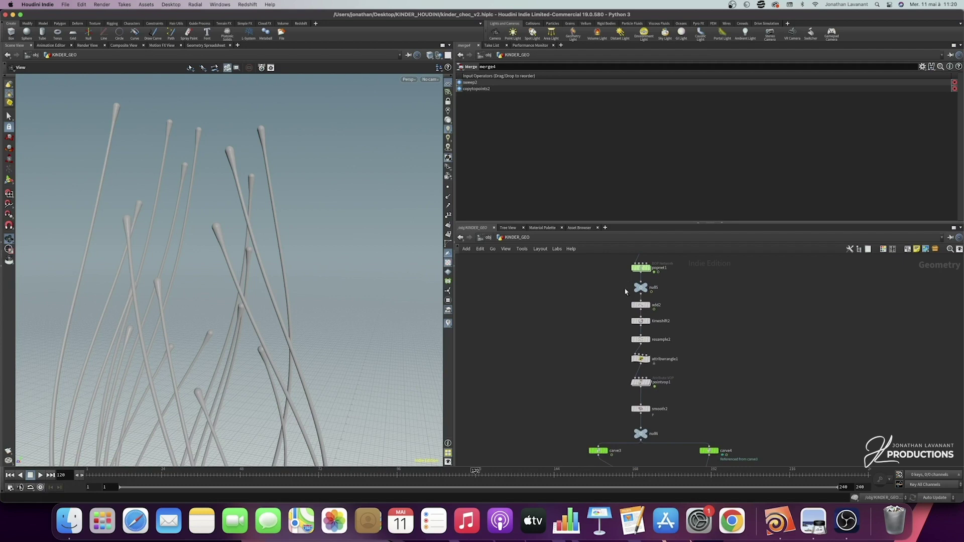
{"action": "mouse_move", "coordinate": [618, 322]}
{"action": "middle_mouse_down"}
{"action": "mouse_move", "coordinate": [614, 304]}
{"action": "mouse_move", "coordinate": [608, 325]}
{"action": "mouse_move", "coordinate": [623, 317]}
{"action": "middle_mouse_up"}
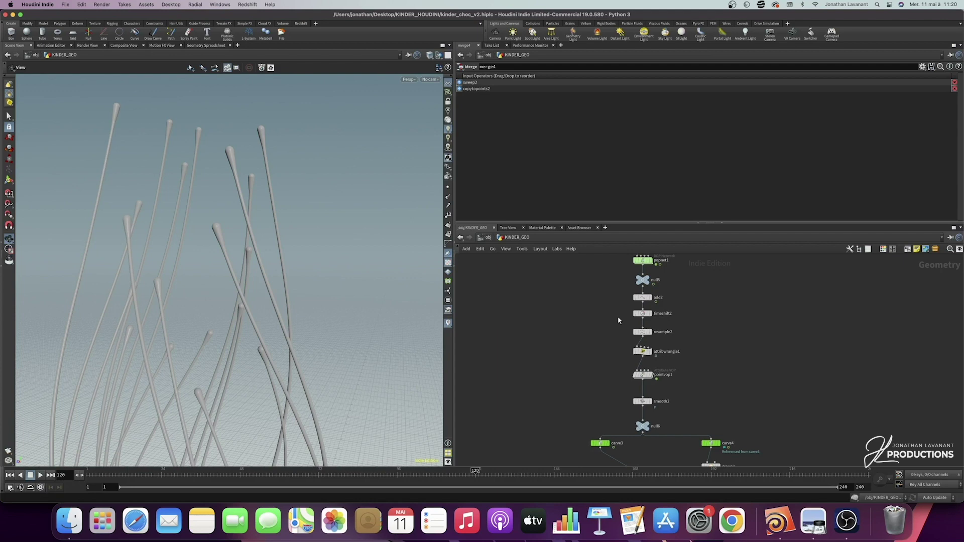
{"action": "scroll", "coordinate": [666, 332], "scroll_direction": "down", "scroll_amount": 3}
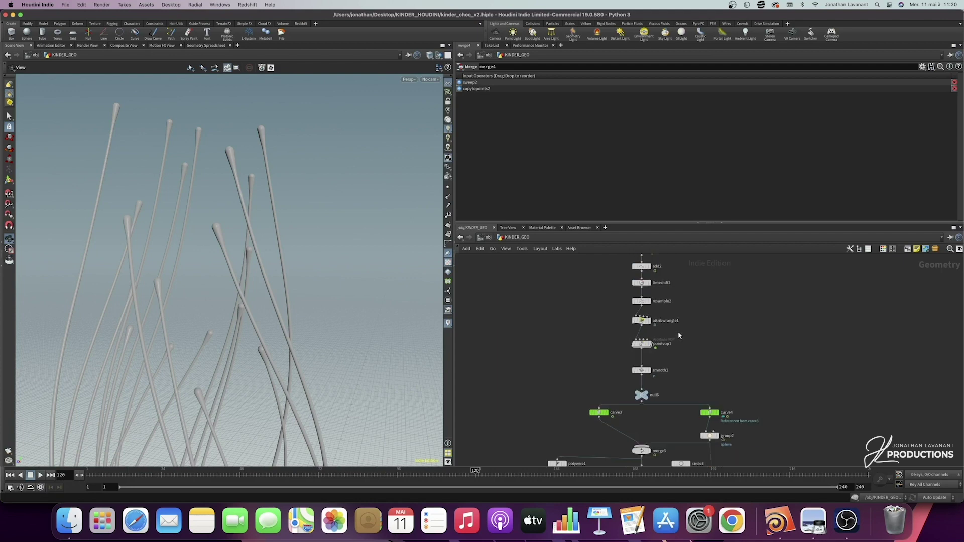
{"action": "scroll", "coordinate": [597, 348], "scroll_direction": "down", "scroll_amount": 3}
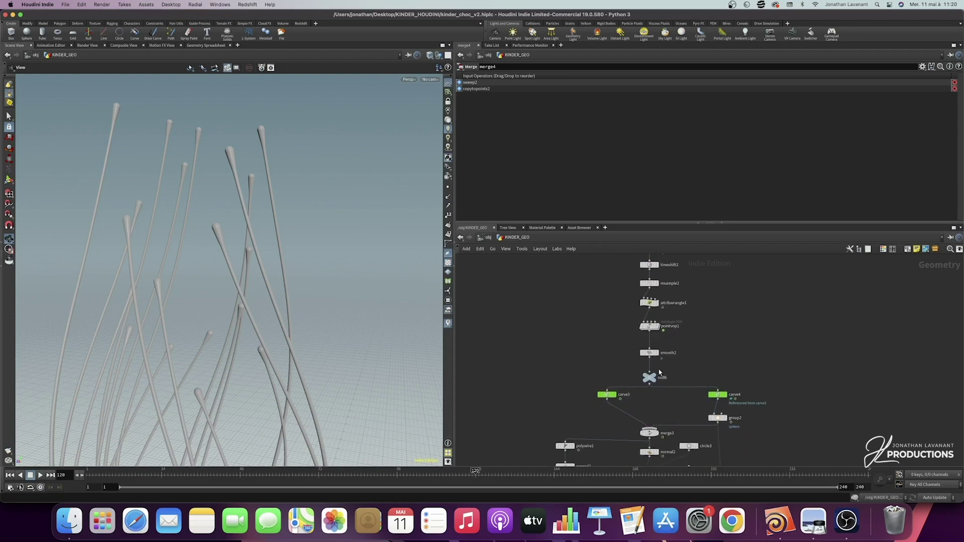
{"action": "left_click", "coordinate": [819, 525]}
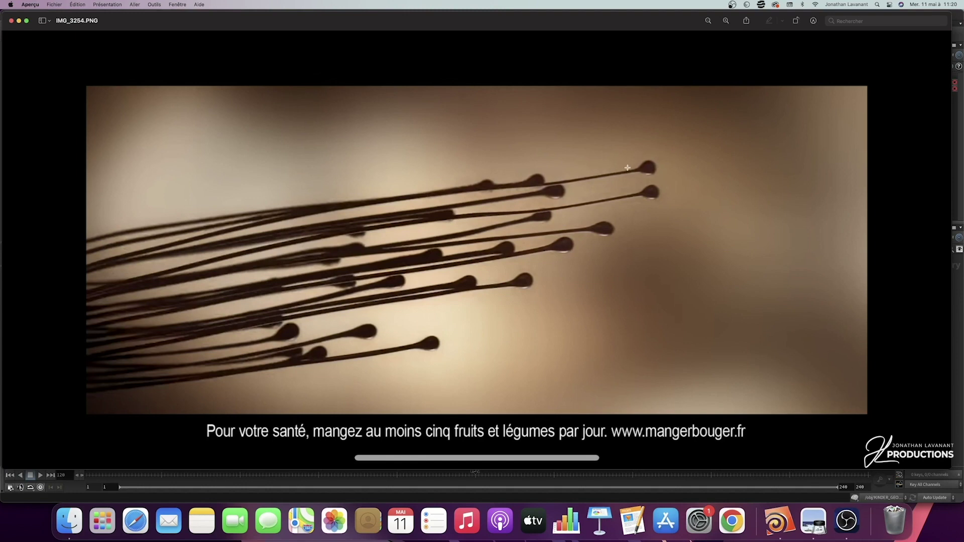
{"action": "left_click", "coordinate": [771, 519]}
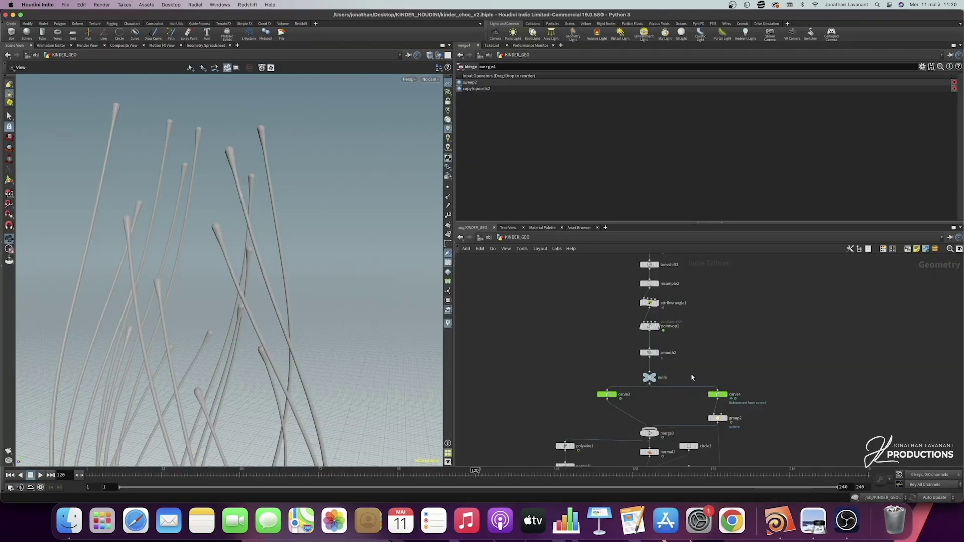
- Inspect the parameters of the timeshift2 and carve3 nodes in the KINDER_GEO network
{"action": "middle_click_drag", "start_coordinate": [595, 305], "coordinate": [605, 373]}
{"action": "left_click", "coordinate": [655, 282]}
{"action": "scroll", "coordinate": [618, 322], "scroll_direction": "down", "scroll_amount": 1}
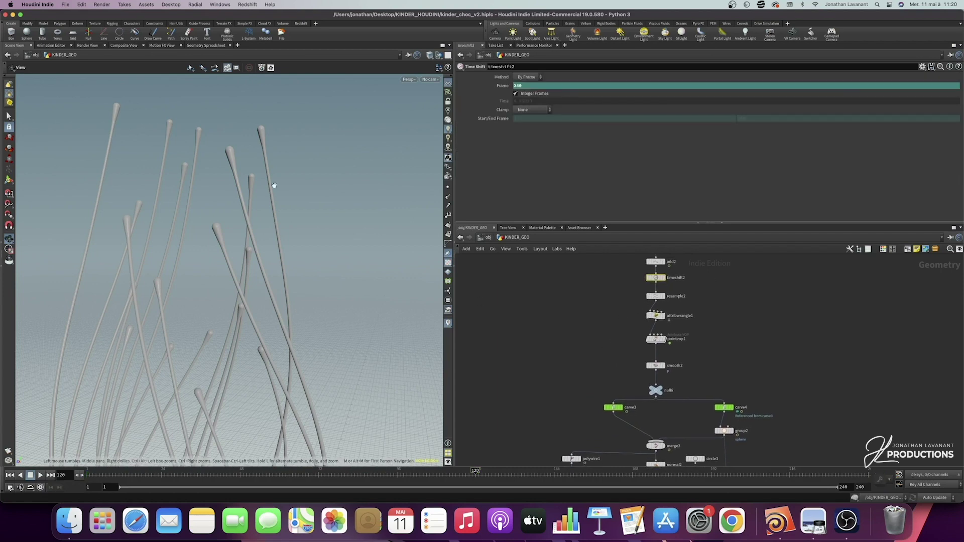
{"action": "middle_click_drag", "start_coordinate": [577, 363], "coordinate": [577, 306]}
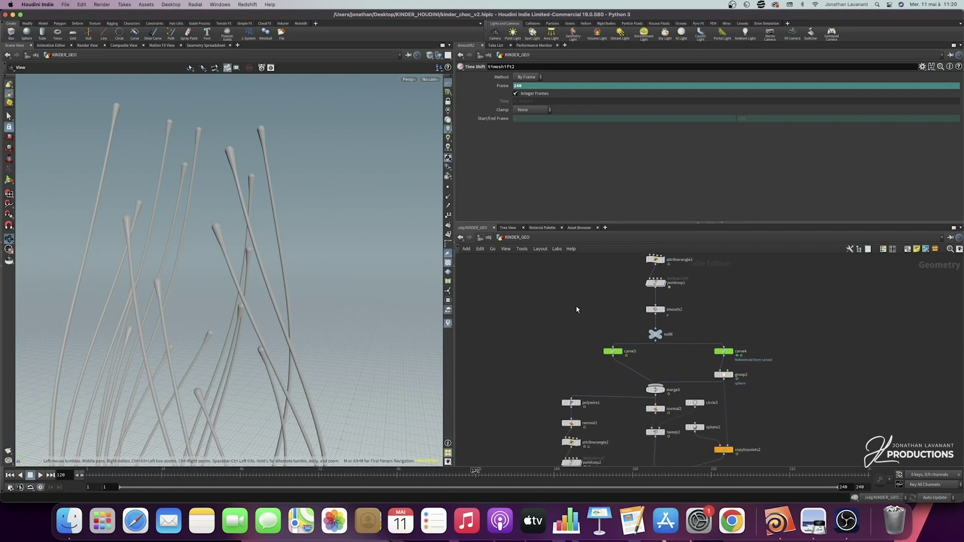
{"action": "left_click_drag", "start_coordinate": [557, 313], "coordinate": [645, 374]}
{"action": "middle_click_drag", "start_coordinate": [590, 365], "coordinate": [617, 318]}
{"action": "middle_click_drag", "start_coordinate": [595, 354], "coordinate": [589, 330]}
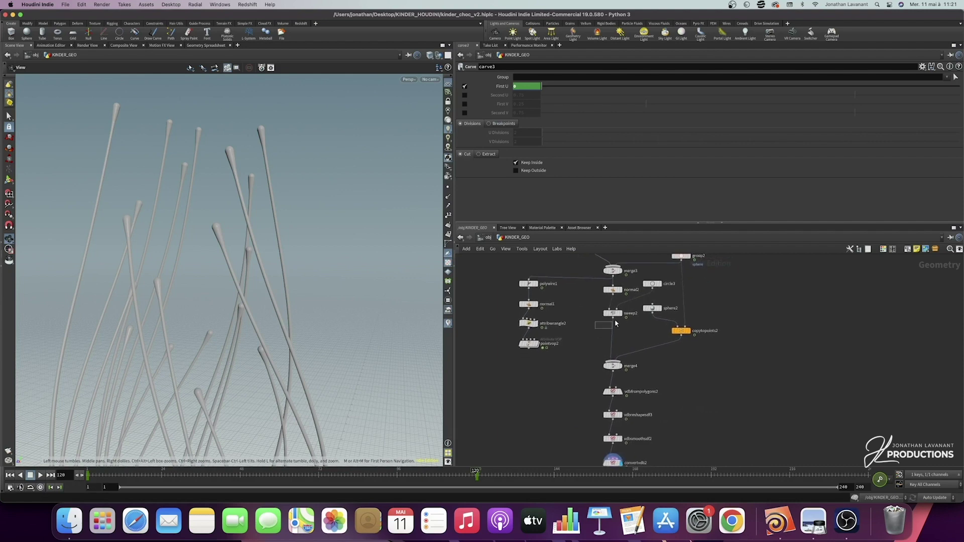
- Examine the sweep2 node's scale ramp and the VDB, cache and smoothing nodes further down the chain
{"action": "left_click", "coordinate": [614, 314]}
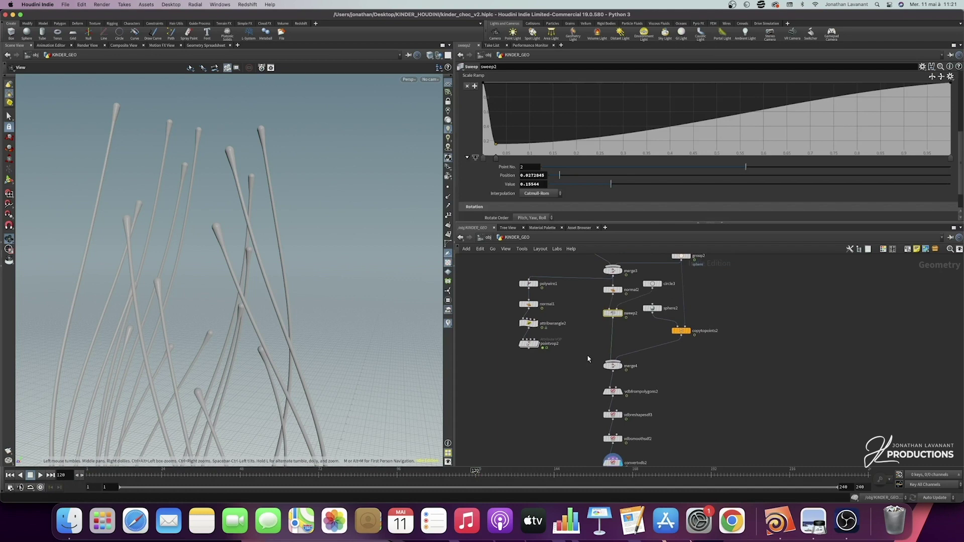
{"action": "scroll", "coordinate": [598, 363], "scroll_direction": "down", "scroll_amount": 2}
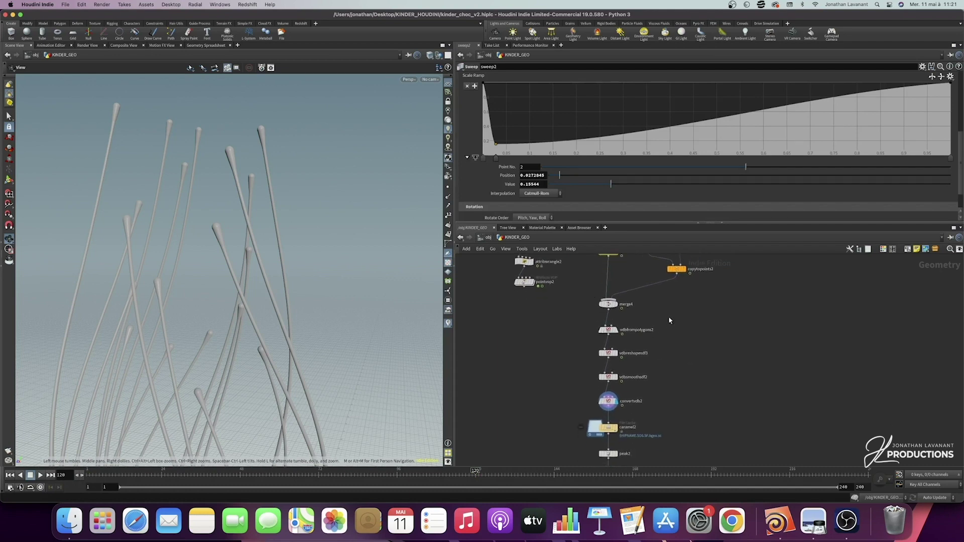
{"action": "scroll", "coordinate": [686, 308], "scroll_direction": "down", "scroll_amount": 2}
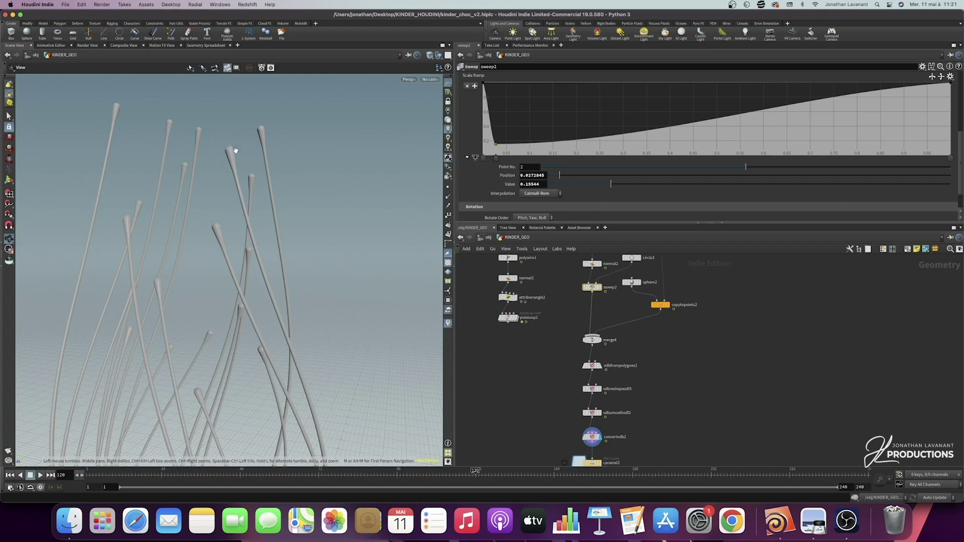
{"action": "middle_click_drag", "start_coordinate": [588, 350], "coordinate": [596, 300]}
{"action": "scroll", "coordinate": [603, 304], "scroll_direction": "down", "scroll_amount": 3}
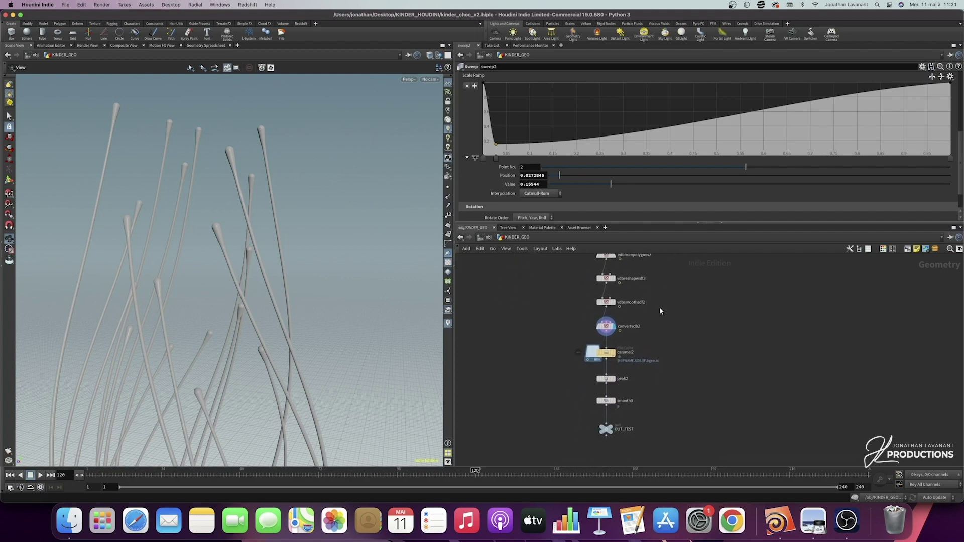
{"action": "middle_click_drag", "start_coordinate": [618, 355], "coordinate": [651, 335]}
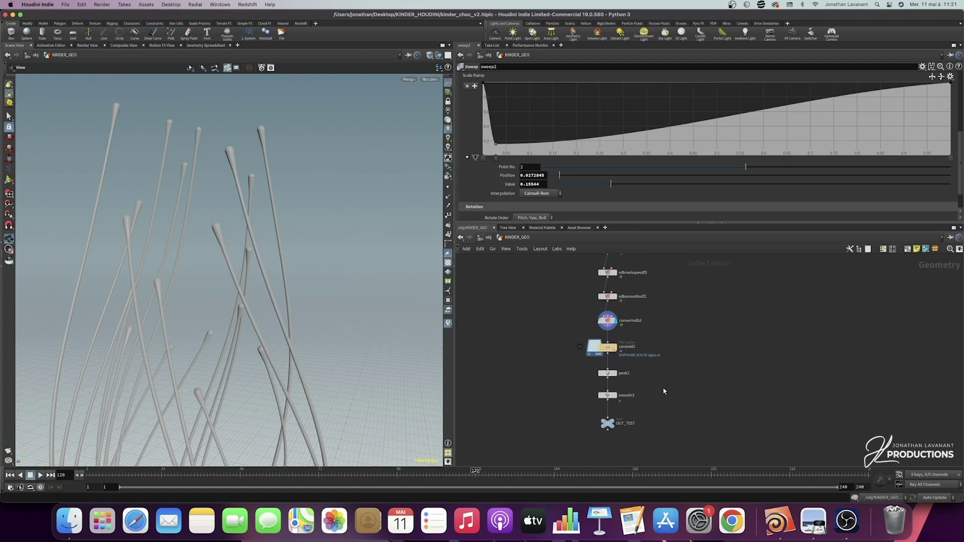
- Inspect the OUT_TEST null at the end of the chain, and review the network back up to the tube node
{"action": "scroll", "coordinate": [664, 391], "scroll_direction": "down", "scroll_amount": 2}
{"action": "left_click_drag", "start_coordinate": [672, 409], "coordinate": [582, 428]}
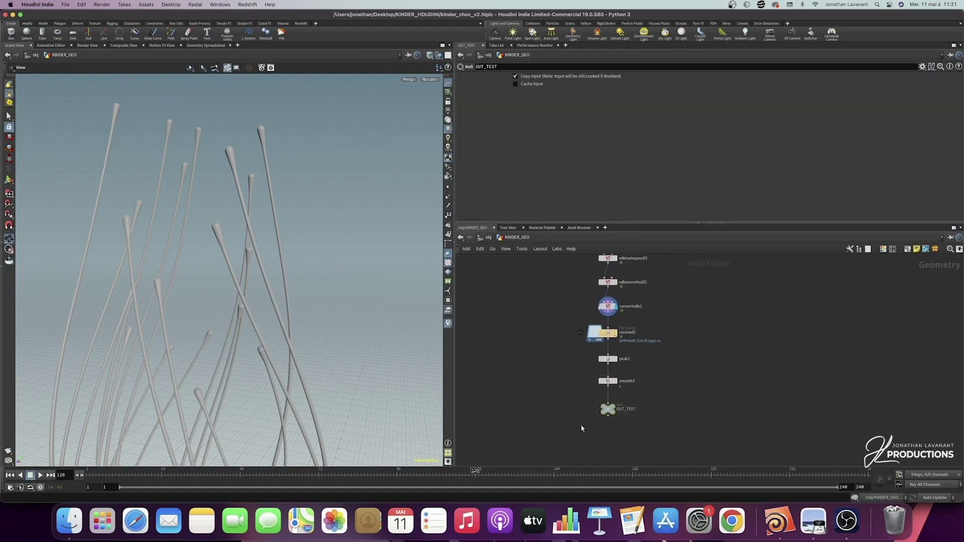
{"action": "left_click_drag", "start_coordinate": [685, 395], "coordinate": [556, 418]}
{"action": "scroll", "coordinate": [680, 368], "scroll_direction": "up", "scroll_amount": 10}
{"action": "scroll", "coordinate": [681, 368], "scroll_direction": "right", "scroll_amount": 5}
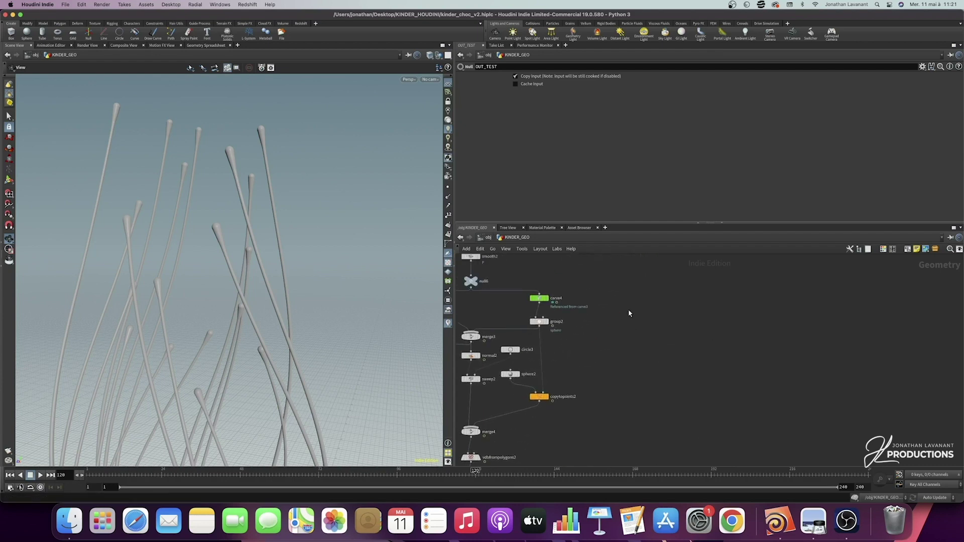
{"action": "scroll", "coordinate": [628, 312], "scroll_direction": "down", "scroll_amount": 10}
{"action": "scroll", "coordinate": [643, 324], "scroll_direction": "up", "scroll_amount": 5}
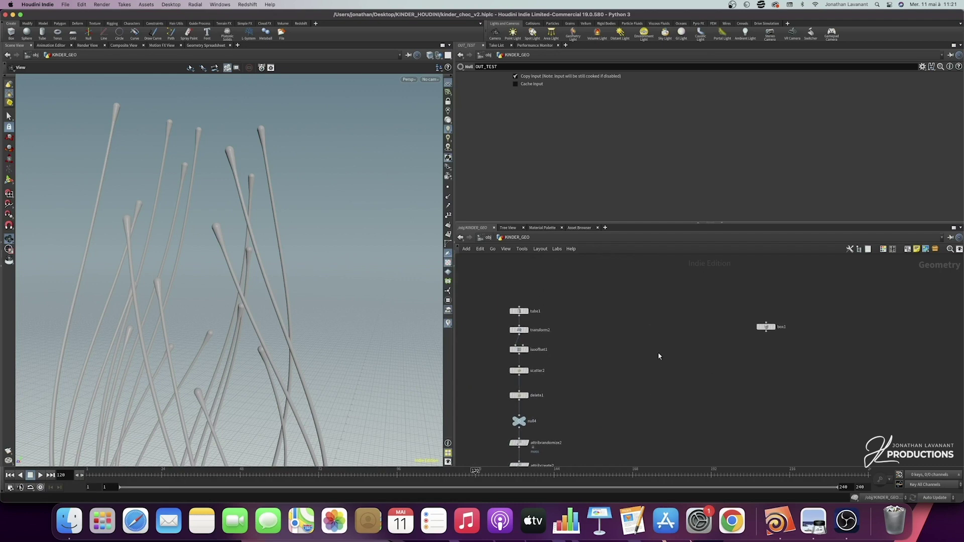
{"action": "scroll", "coordinate": [627, 346], "scroll_direction": "right", "scroll_amount": 3}
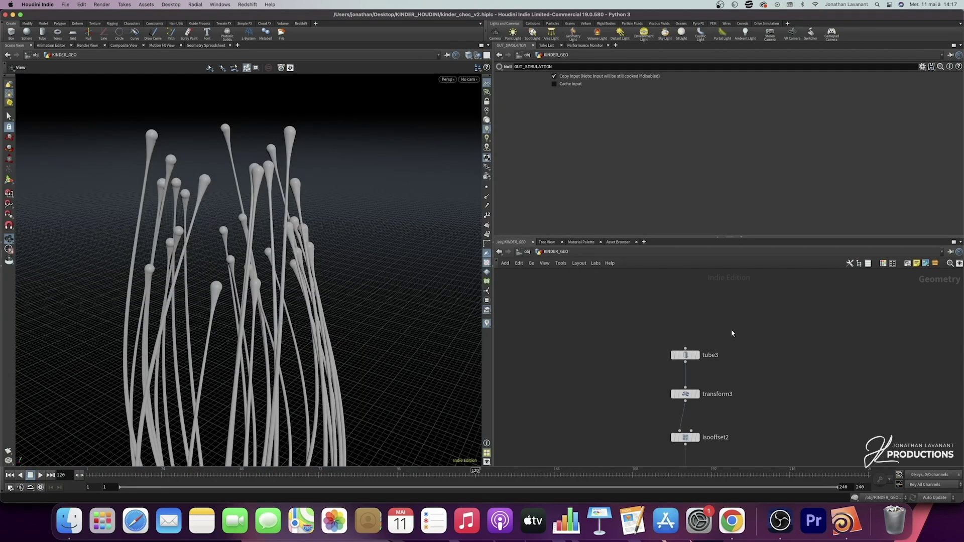
- Go up to the object level, add a new Geometry object below KINDER_GEO, and enter its empty network
{"action": "left_click", "coordinate": [527, 251]}
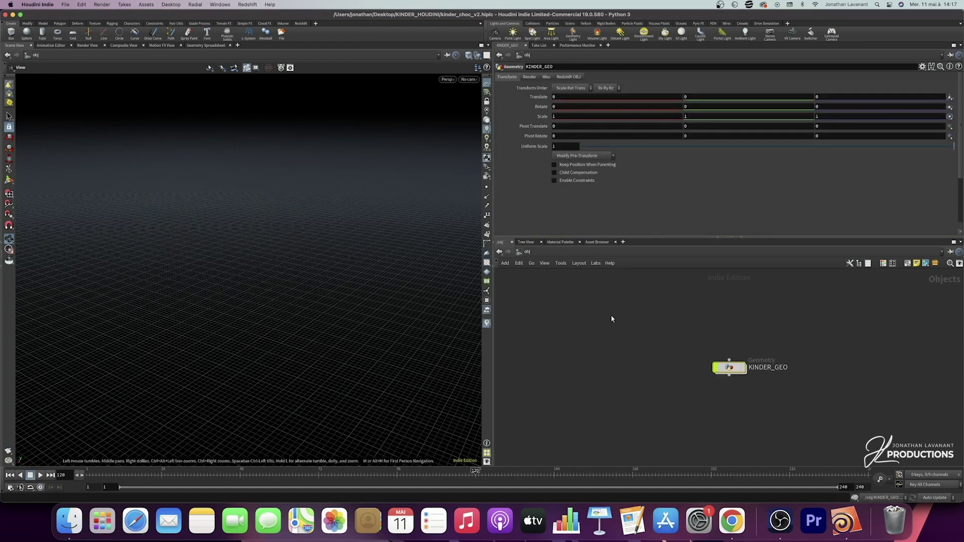
{"action": "key", "text": "Tab"}
{"action": "left_click", "coordinate": [666, 367]}
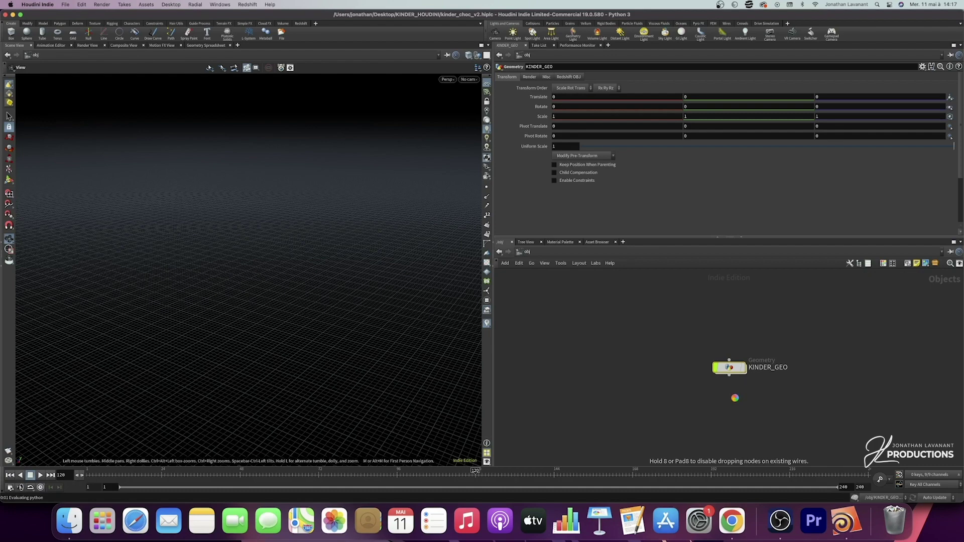
{"action": "left_click_drag", "start_coordinate": [731, 413], "coordinate": [731, 410]}
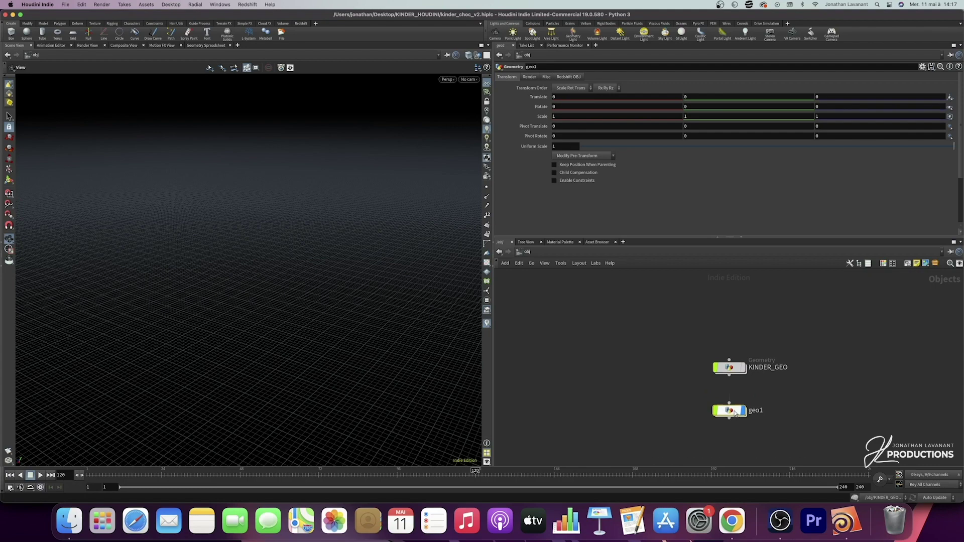
{"action": "left_click", "coordinate": [755, 411]}
{"action": "left_click", "coordinate": [732, 413]}
{"action": "double_click", "coordinate": [731, 413]}
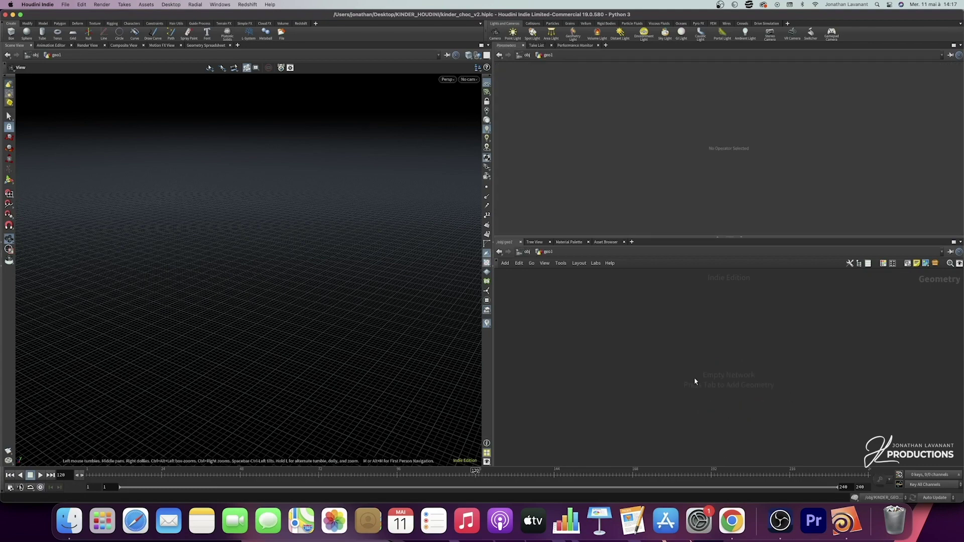
{"action": "key", "text": "Tab"}
{"action": "key", "text": "Escape"}
{"action": "left_click", "coordinate": [526, 253]}
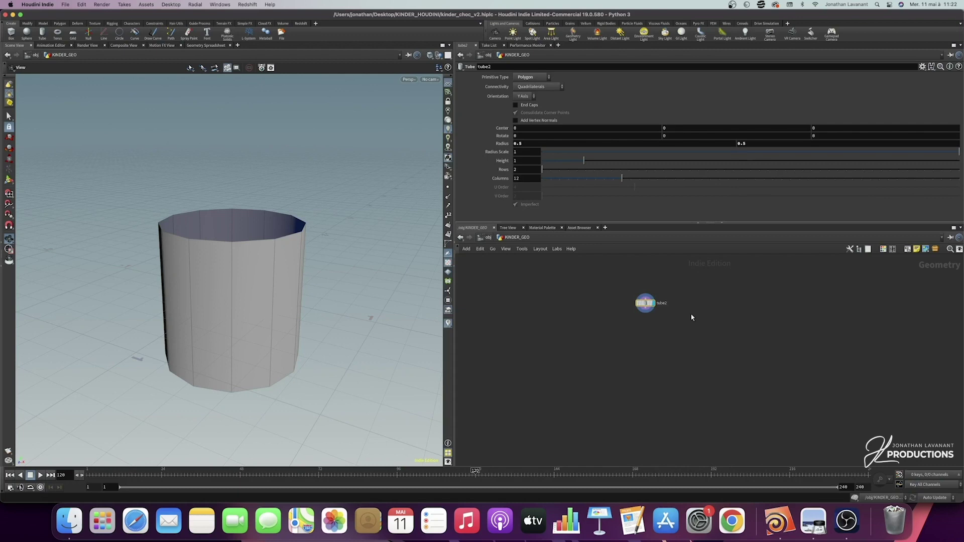
- Add a new Tube node in KINDER_GEO, delete the existing tube2, and put the new displayed tube in its place
{"action": "key", "text": "Tab"}
{"action": "type", "text": "tube"}
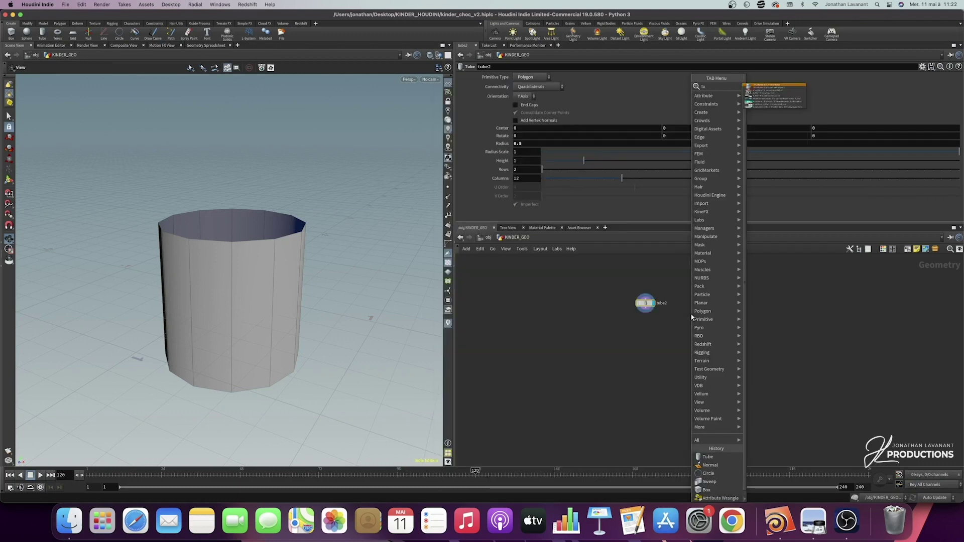
{"action": "left_click", "coordinate": [776, 88]}
{"action": "left_click", "coordinate": [695, 304]}
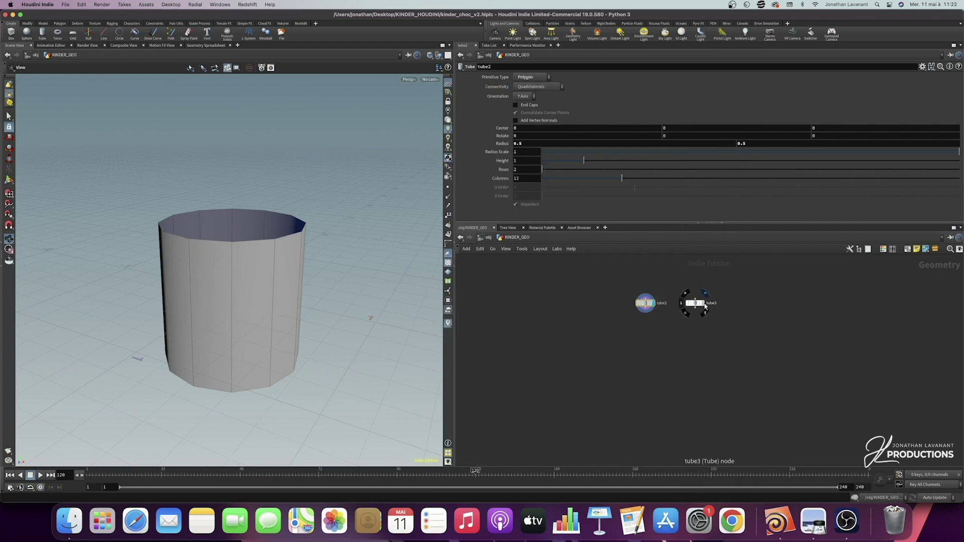
{"action": "key", "text": "Delete"}
{"action": "left_click_drag", "start_coordinate": [695, 303], "coordinate": [650, 315]}
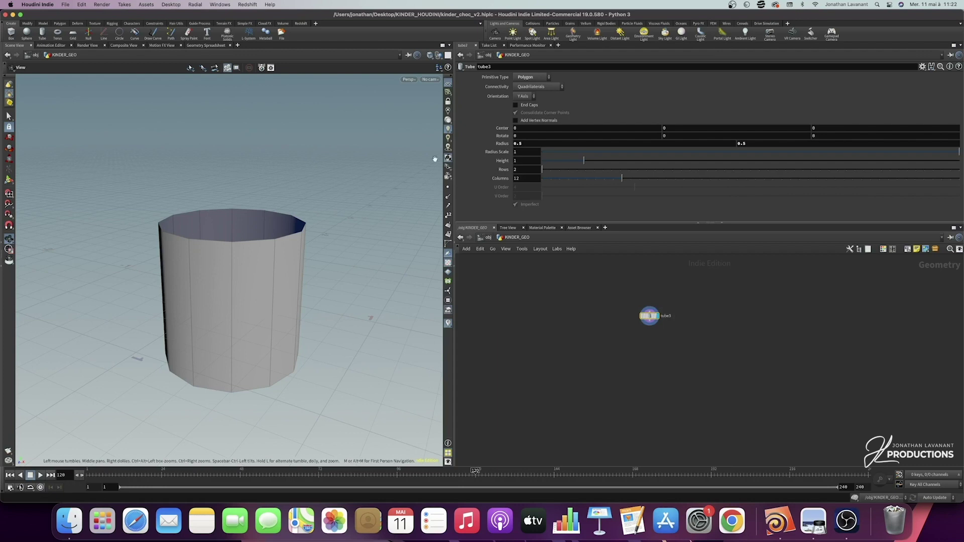
- Check the viewport's shading modes and set the new tube's Columns to 32
{"action": "left_click", "coordinate": [430, 56]}
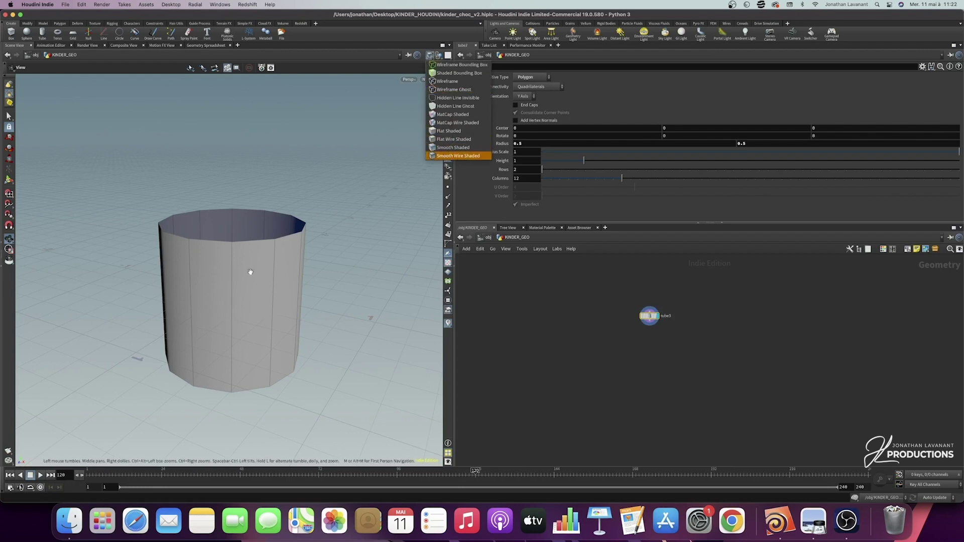
{"action": "left_click", "coordinate": [582, 320]}
{"action": "key", "text": "super+z"}
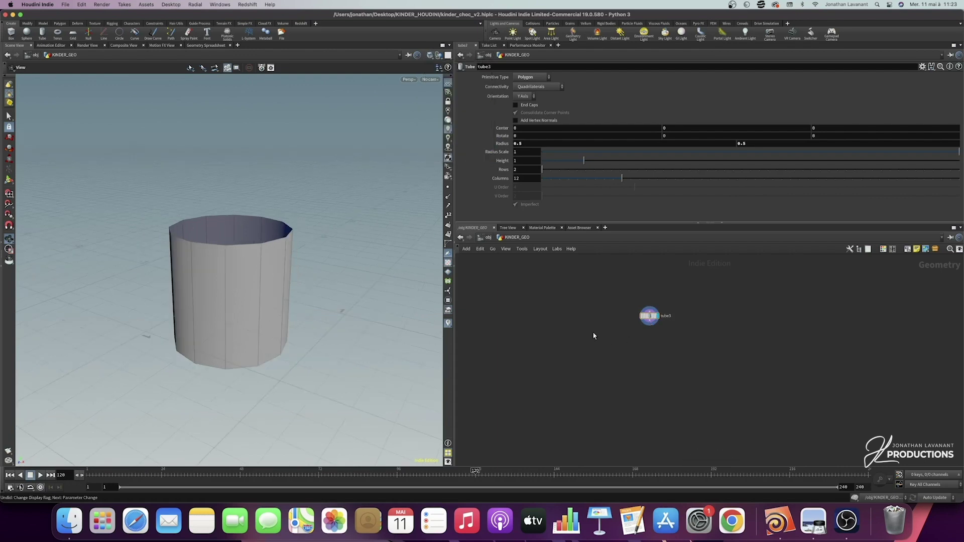
{"action": "left_click_drag", "start_coordinate": [538, 179], "coordinate": [510, 181]}
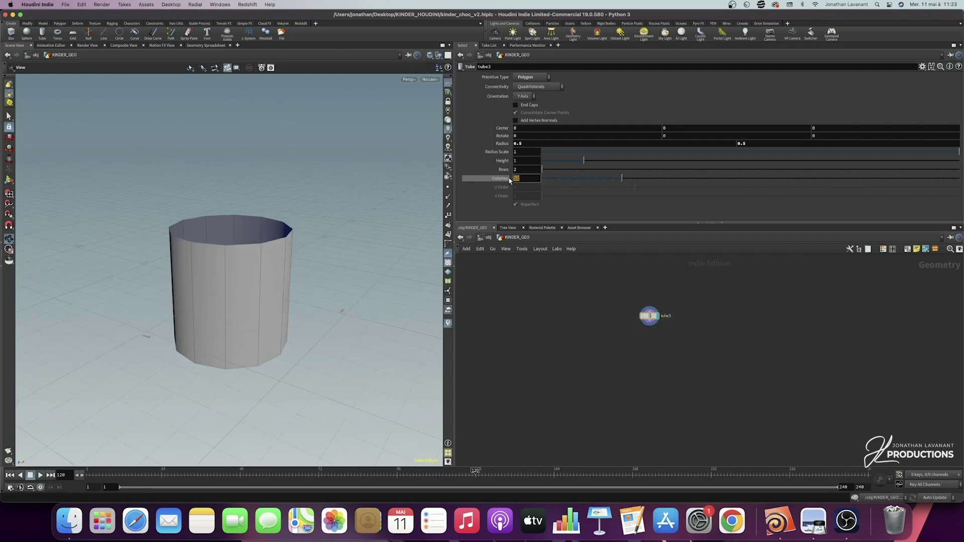
{"action": "type", "text": "32"}
{"action": "key", "text": "Return"}
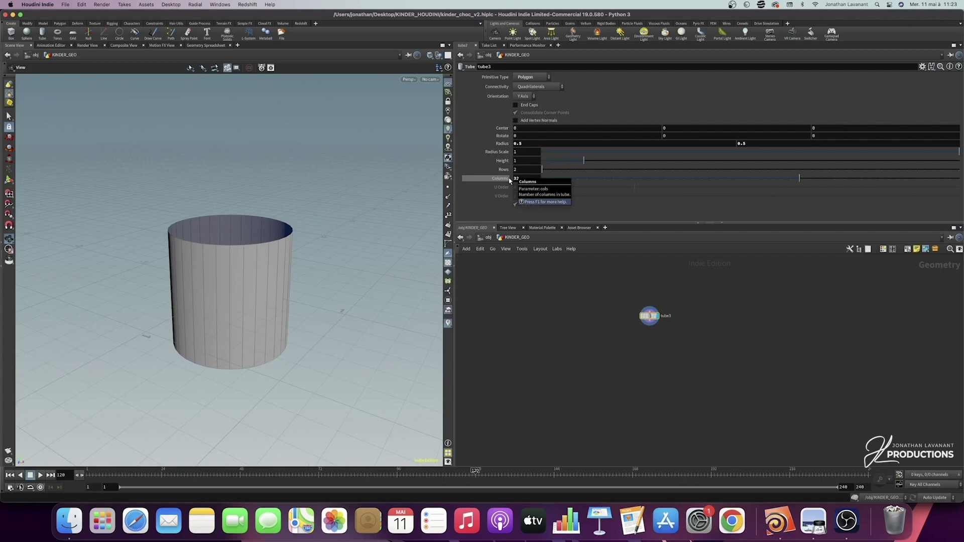
- Add a Transform node below the tube, connect it to the tube's output, and display it
{"action": "left_click", "coordinate": [649, 326]}
{"action": "left_click", "coordinate": [650, 343]}
{"action": "type", "text": "transform"}
{"action": "key", "text": "Return"}
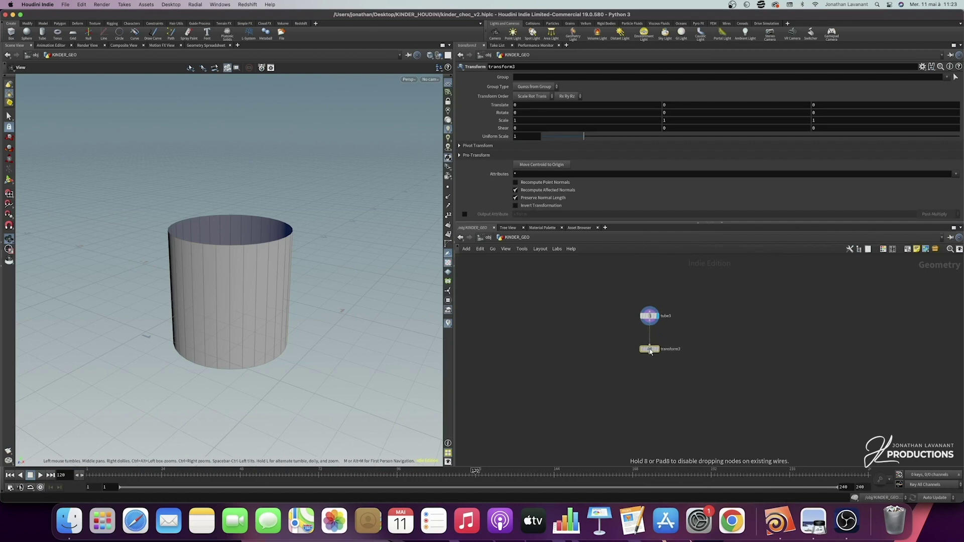
{"action": "left_click", "coordinate": [652, 353]}
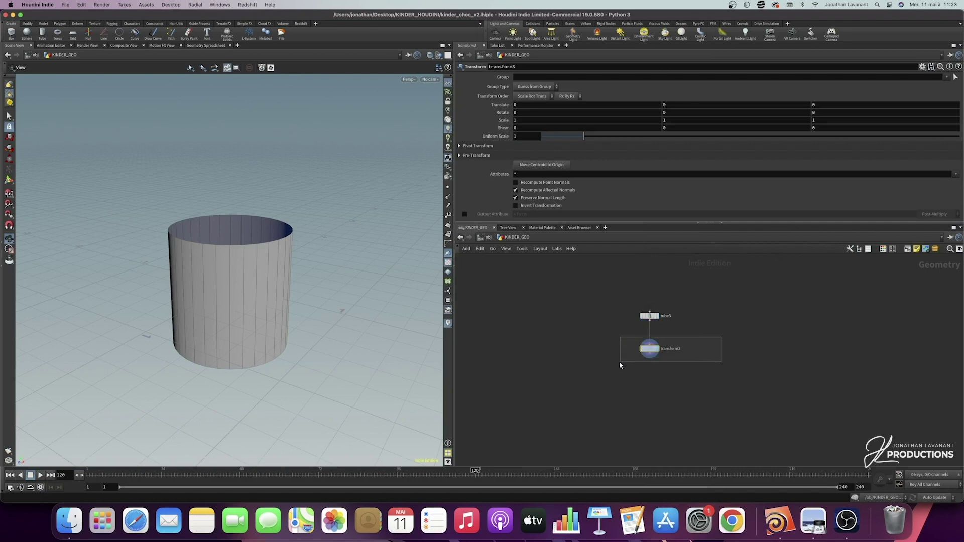
- Set the transform's Uniform Scale to 2 and its Y scale to 0.75
{"action": "left_click", "coordinate": [514, 137]}
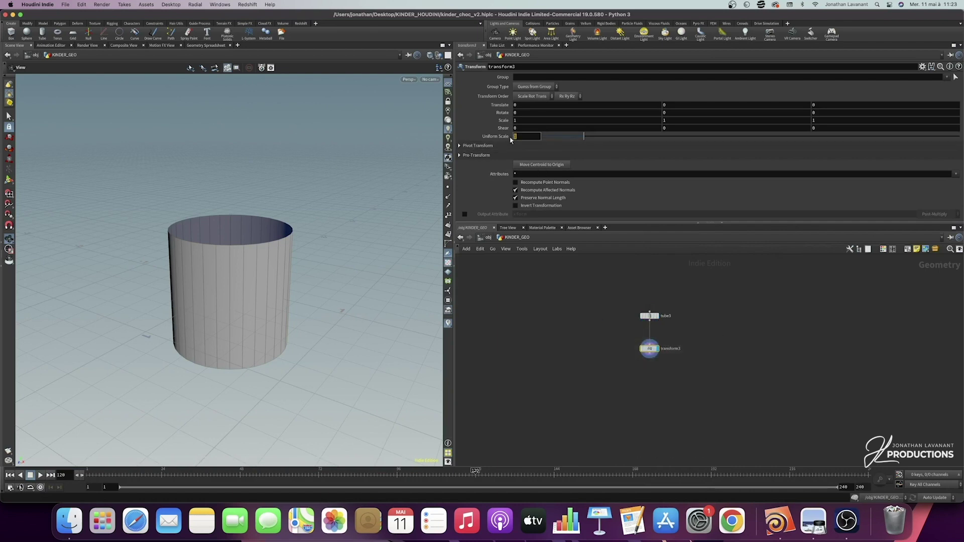
{"action": "key", "text": "Return"}
{"action": "scroll", "coordinate": [252, 323], "scroll_direction": "down", "scroll_amount": 3}
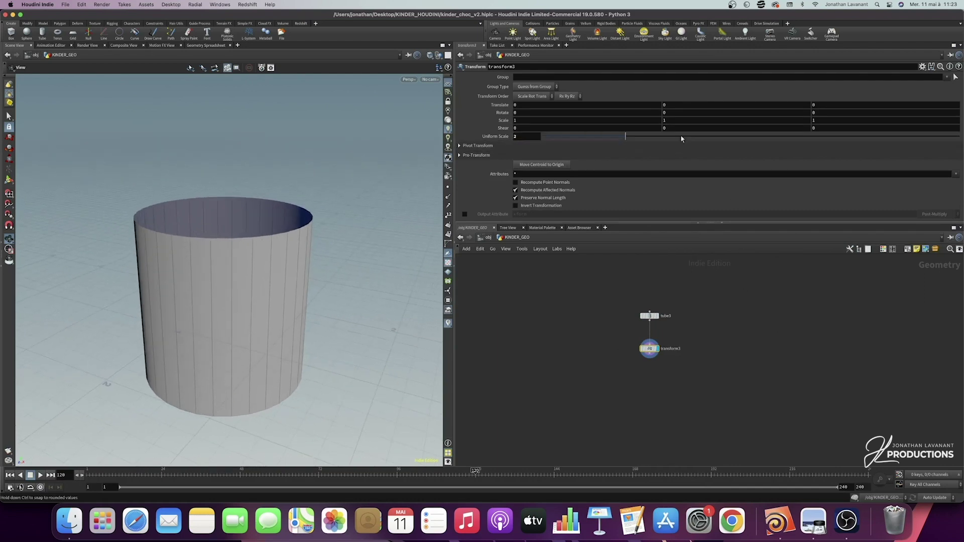
{"action": "left_click", "coordinate": [684, 121]}
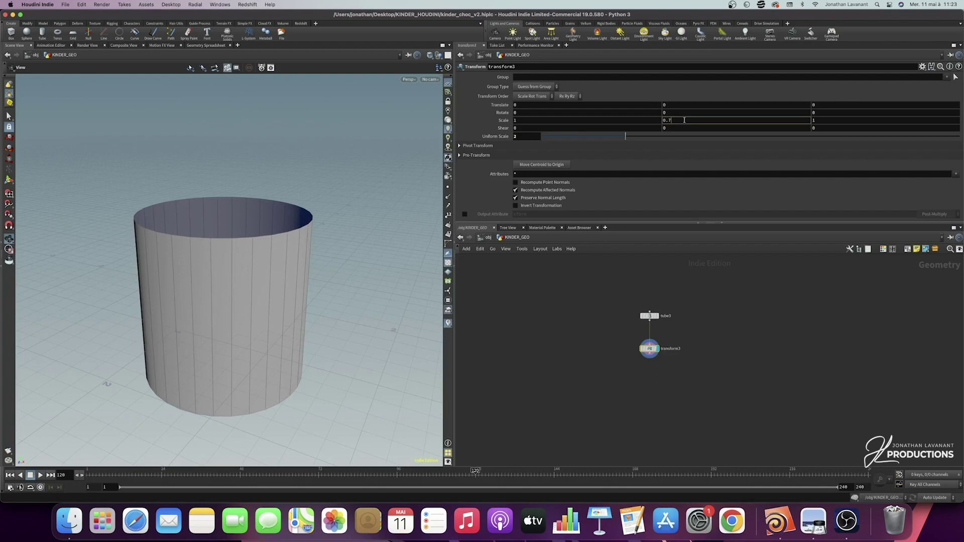
{"action": "key", "text": "Return"}
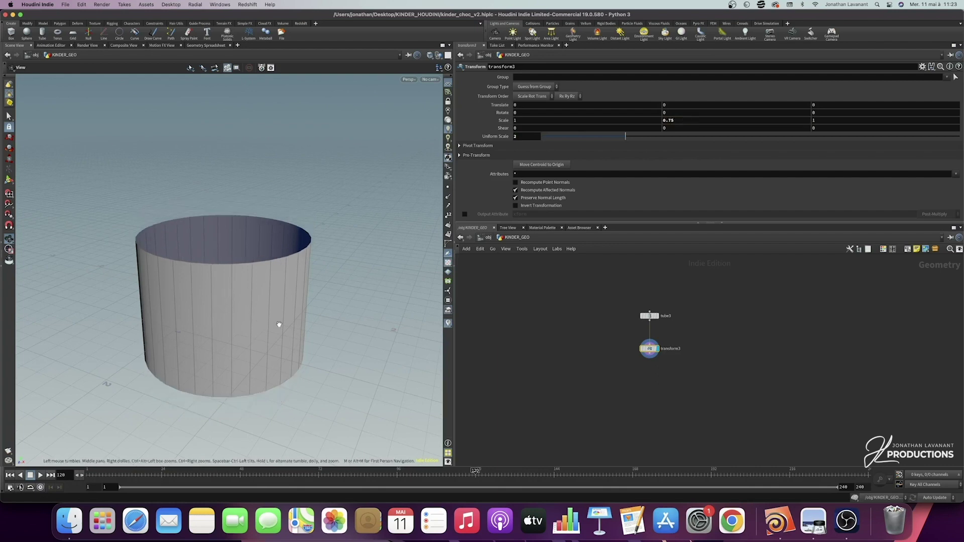
- Enable End Caps on the tube node to close both ends of the cylinder
{"action": "left_click_drag", "start_coordinate": [625, 300], "coordinate": [734, 326]}
{"action": "left_click", "coordinate": [515, 106]}
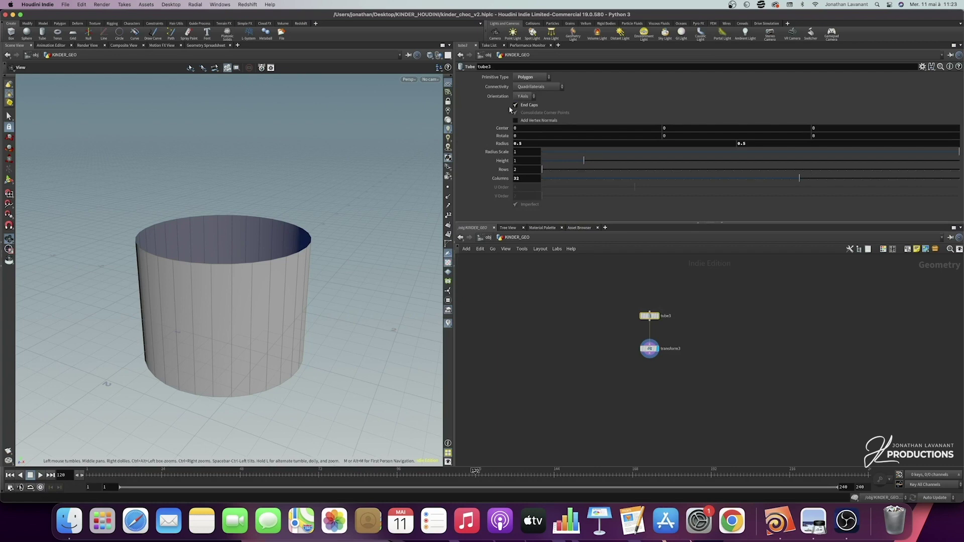
{"action": "left_click_drag", "start_coordinate": [246, 335], "coordinate": [276, 315]}
- Move the transform node closer to the tube, and add and display an IsoOffset node connected below it
{"action": "scroll", "coordinate": [679, 354], "scroll_direction": "up", "scroll_amount": 2}
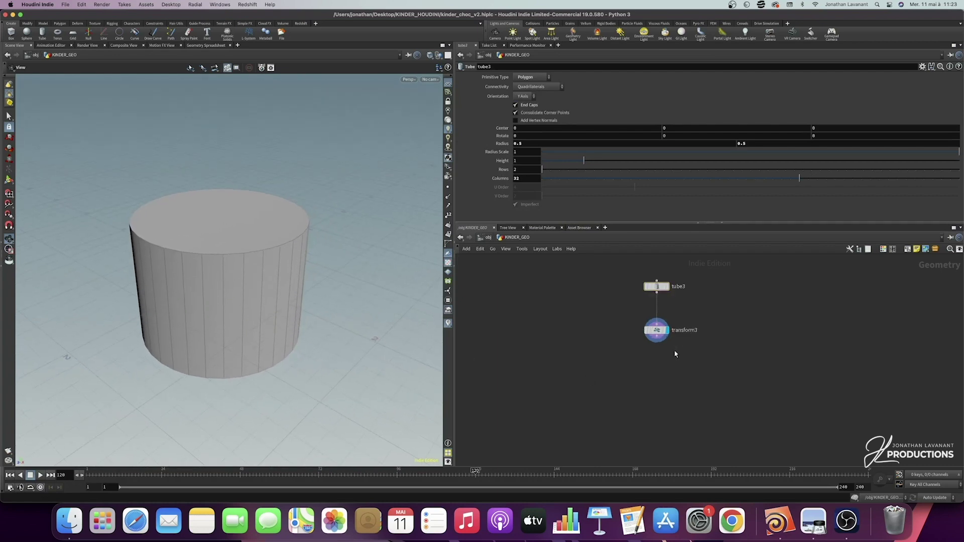
{"action": "left_click_drag", "start_coordinate": [658, 340], "coordinate": [658, 330]}
{"action": "left_click", "coordinate": [657, 332]}
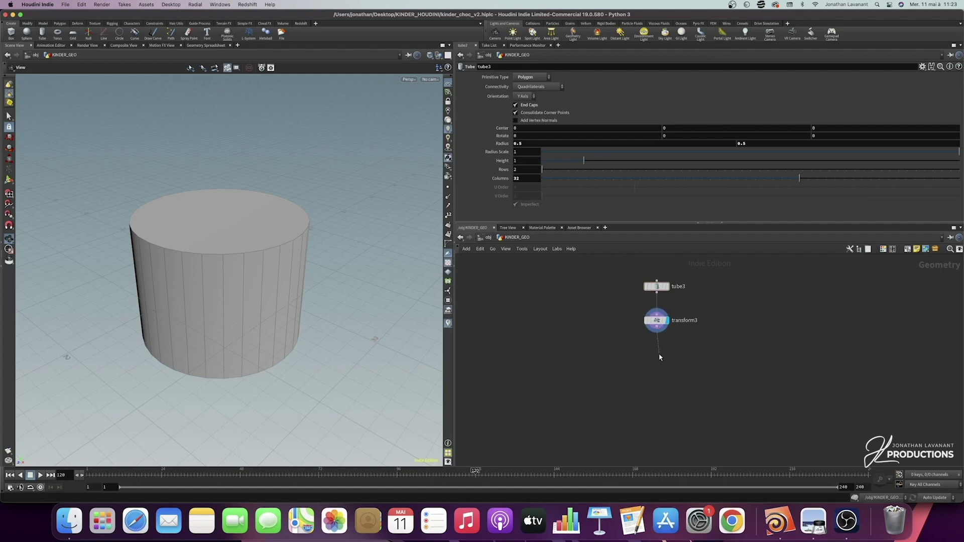
{"action": "left_click", "coordinate": [660, 357]}
{"action": "type", "text": "iso of"}
{"action": "key", "text": "Return"}
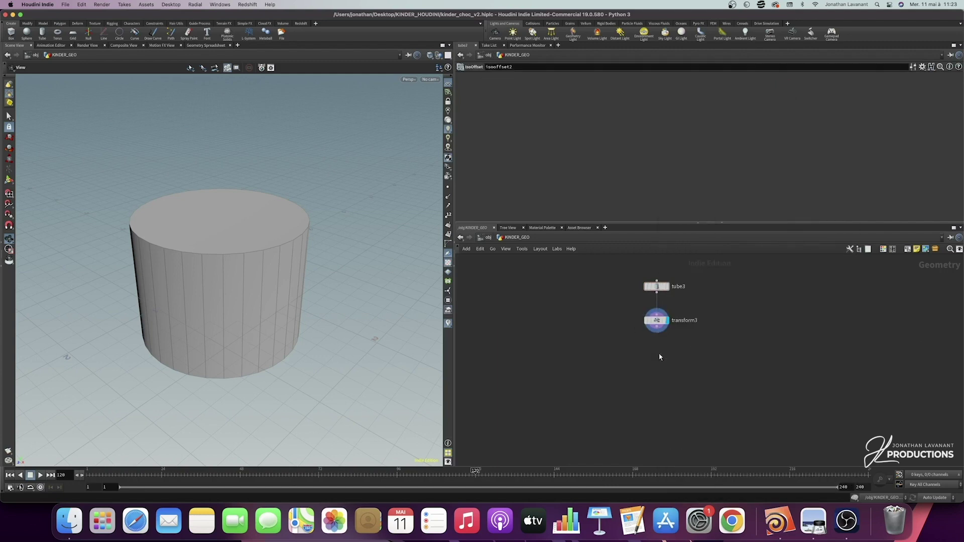
{"action": "left_click", "coordinate": [657, 359]}
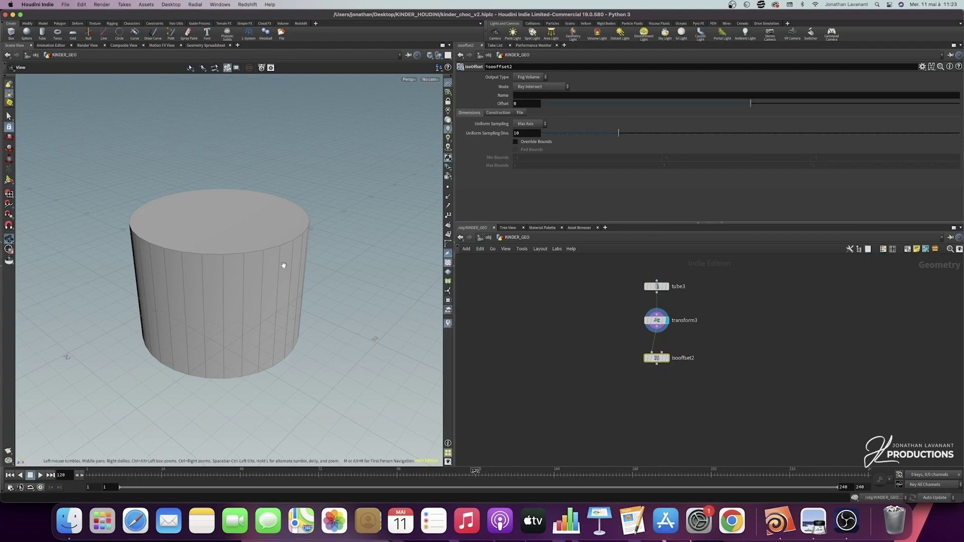
{"action": "left_click", "coordinate": [666, 358]}
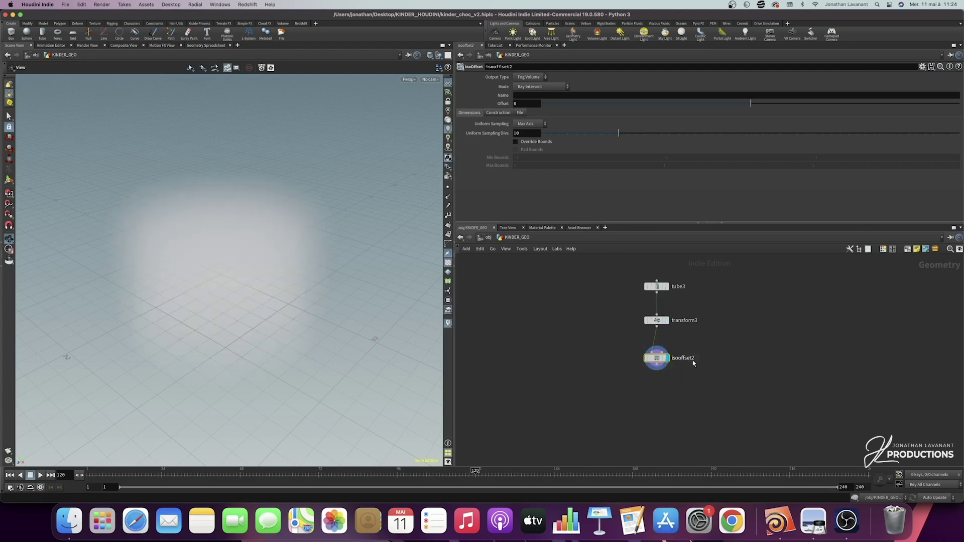
{"action": "left_click_drag", "start_coordinate": [187, 250], "coordinate": [197, 252]}
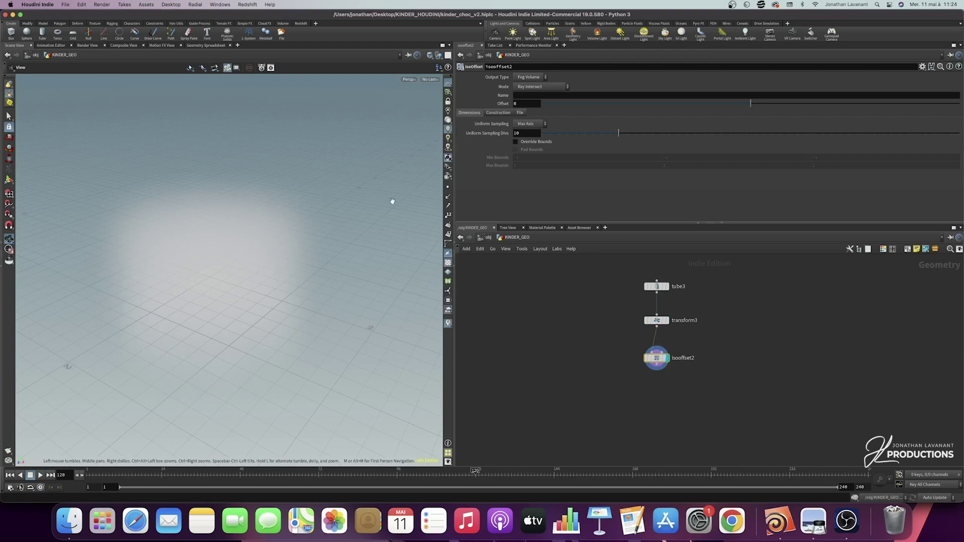
- Raise the IsoOffset's Uniform Sampling Divs to 50 and check the refined fog volume
{"action": "left_click_drag", "start_coordinate": [620, 134], "coordinate": [956, 134]}
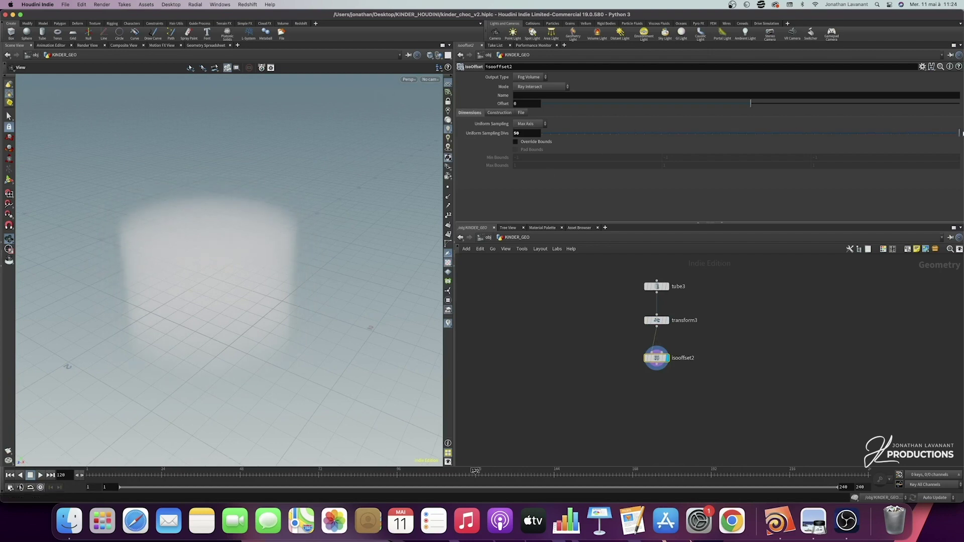
{"action": "left_click_drag", "start_coordinate": [99, 269], "coordinate": [234, 269]}
{"action": "left_click_drag", "start_coordinate": [300, 274], "coordinate": [246, 271]}
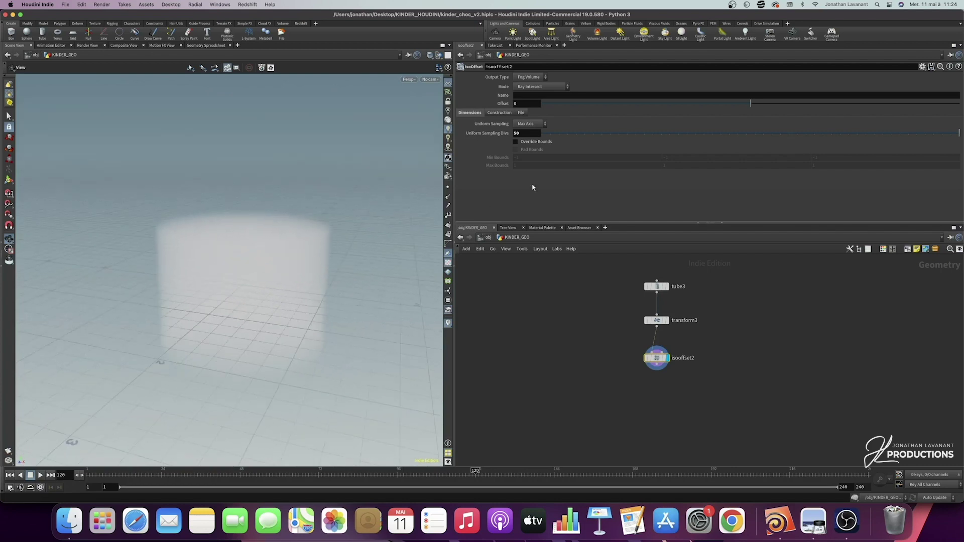
{"action": "left_click_drag", "start_coordinate": [393, 279], "coordinate": [236, 277]}
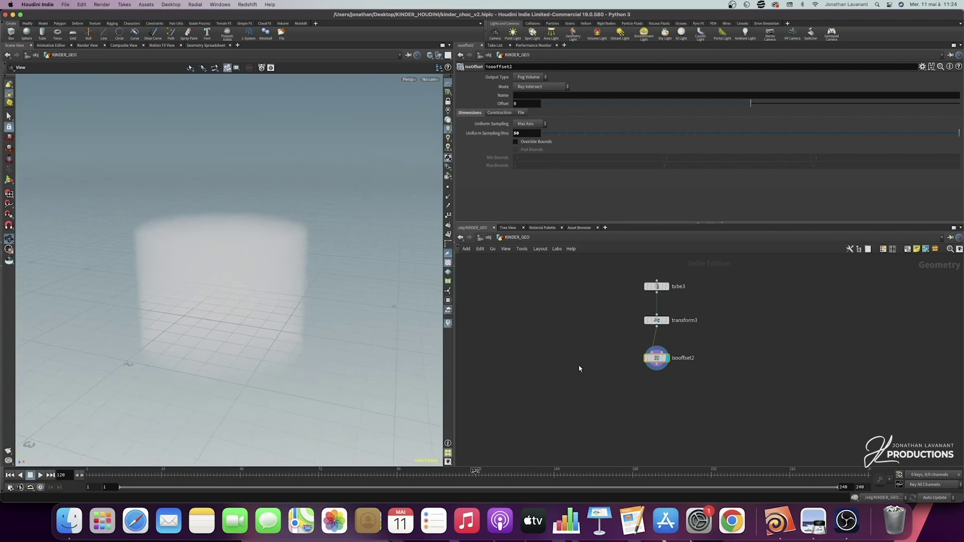
- Add a Scatter node connected to the output of the IsoOffset node
{"action": "left_click", "coordinate": [671, 362]}
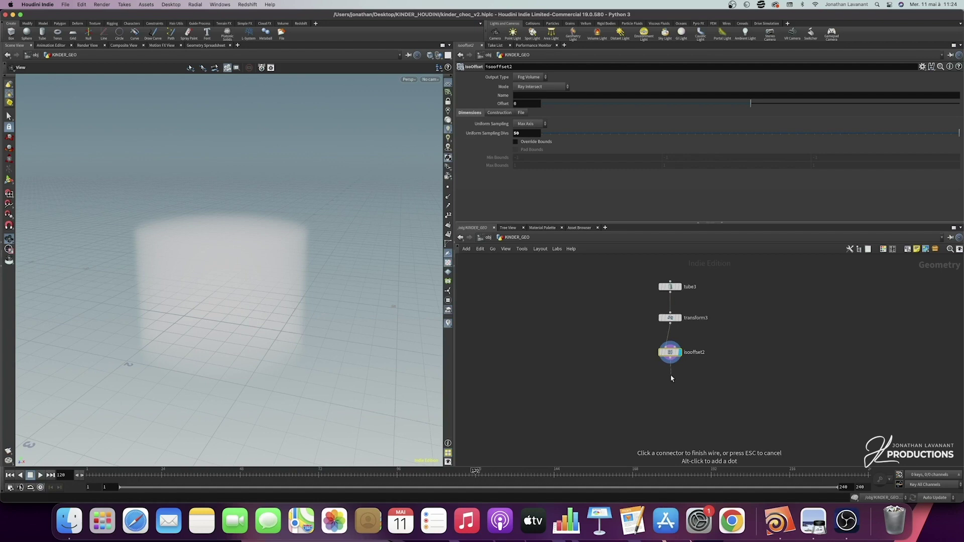
{"action": "left_click", "coordinate": [672, 378]}
{"action": "type", "text": "scatter"}
{"action": "key", "text": "Return"}
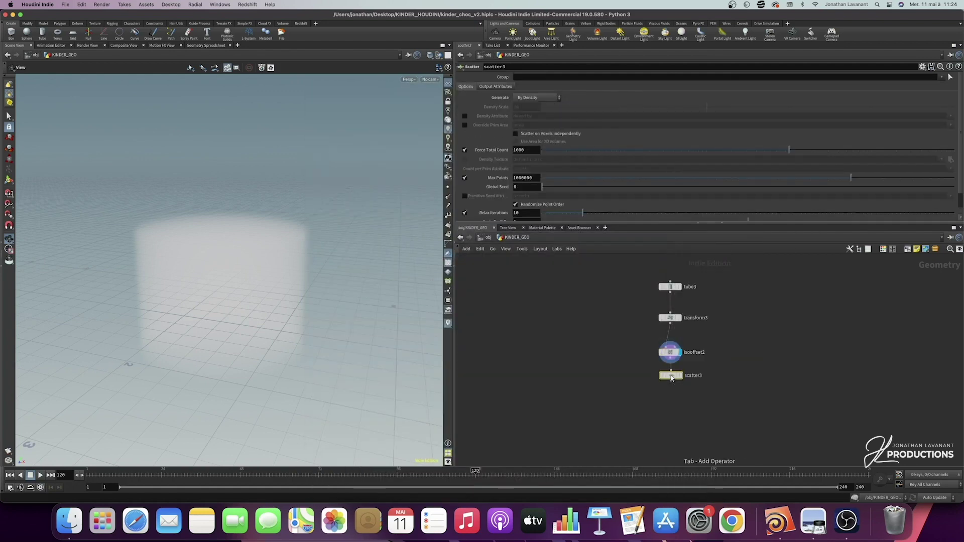
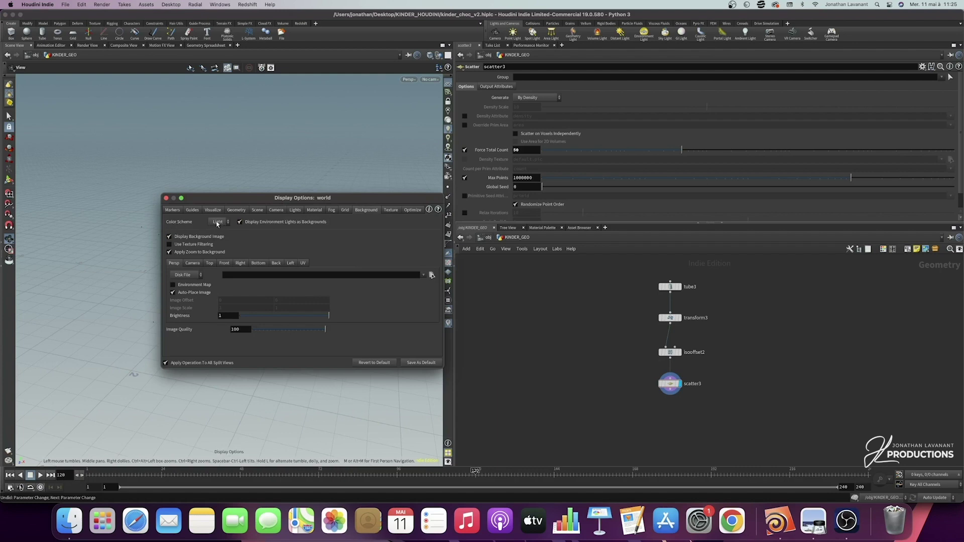
- Switch the viewport background's colour scheme from Light to the dark one and close the display options
{"action": "left_click", "coordinate": [217, 246]}
{"action": "left_click", "coordinate": [166, 198]}
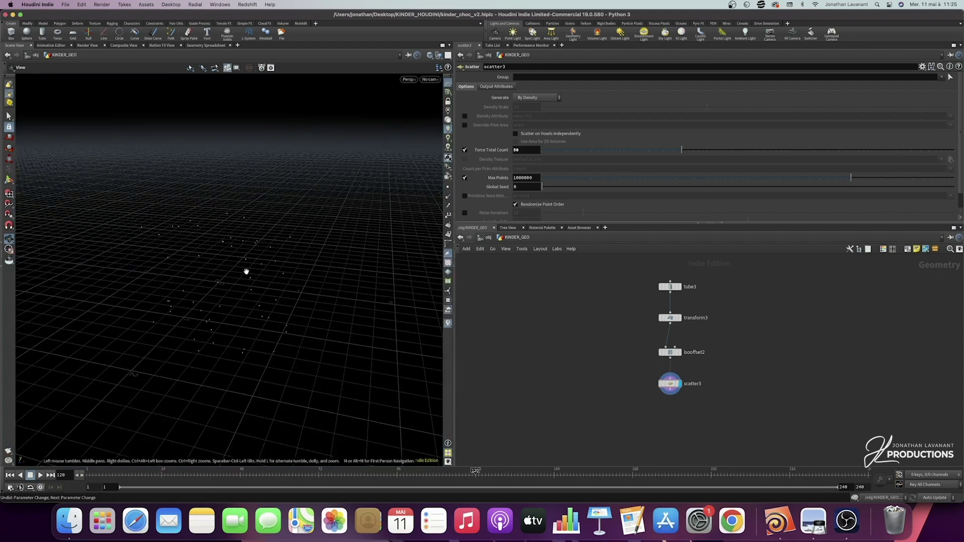
{"action": "left_click_drag", "start_coordinate": [246, 272], "coordinate": [243, 273]}
- Add a Delete node connected below the scatter node and display it
{"action": "left_click", "coordinate": [672, 393]}
{"action": "key", "text": "Tab"}
{"action": "type", "text": "delete"}
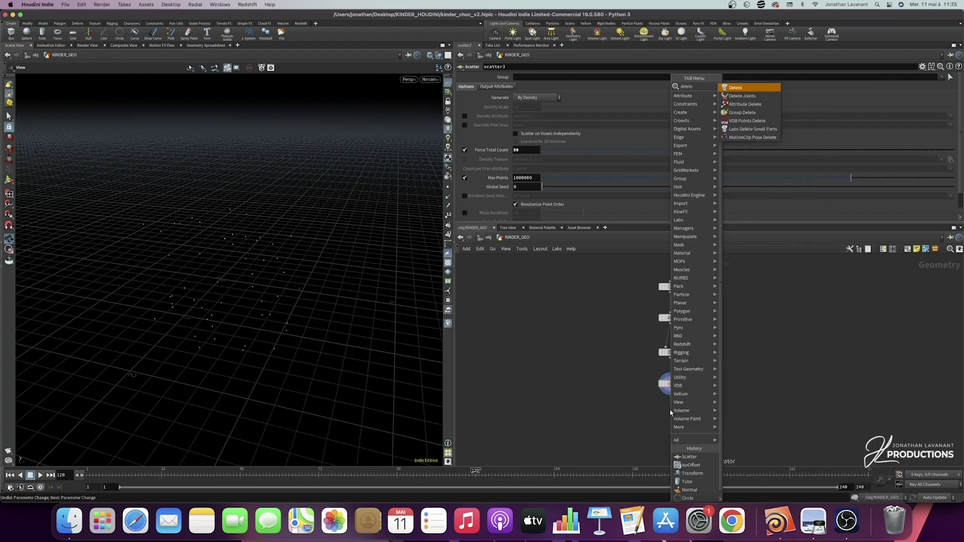
{"action": "key", "text": "Return"}
{"action": "left_click", "coordinate": [670, 410]}
{"action": "left_click_drag", "start_coordinate": [670, 410], "coordinate": [670, 419]}
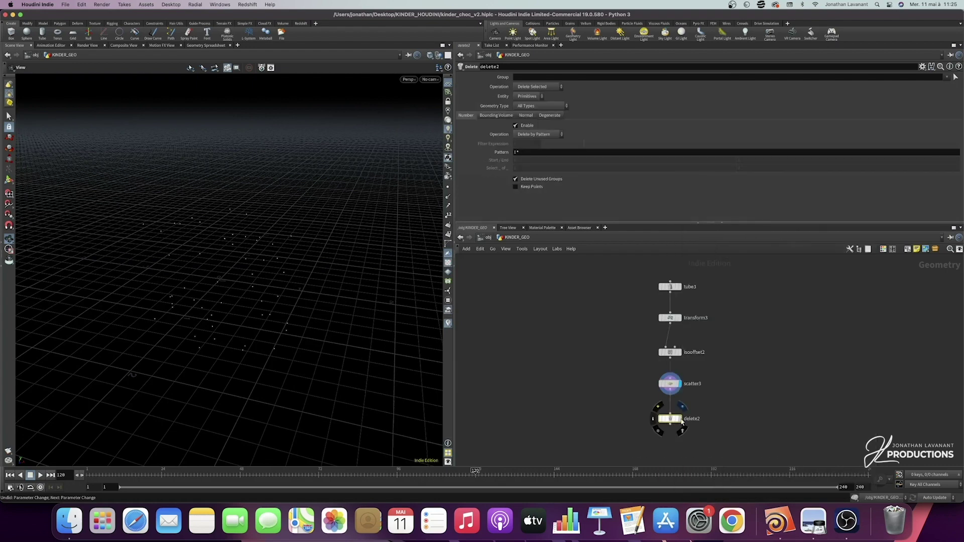
{"action": "left_click", "coordinate": [679, 418]}
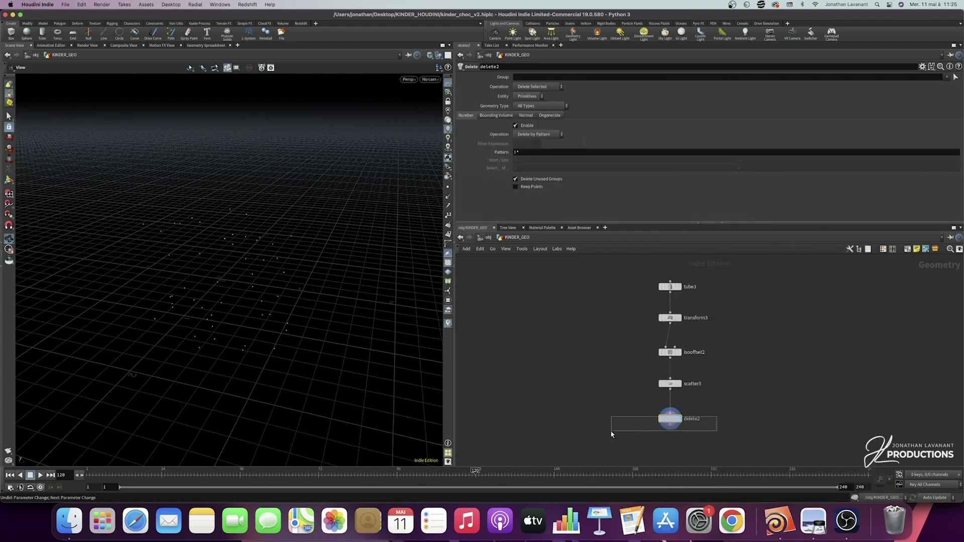
- Make the Delete node remove Points inside an enabled Bounding Sphere volume
{"action": "left_click", "coordinate": [496, 115]}
{"action": "left_click", "coordinate": [516, 126]}
{"action": "left_click", "coordinate": [534, 134]}
{"action": "left_click", "coordinate": [539, 152]}
{"action": "left_click_drag", "start_coordinate": [274, 244], "coordinate": [281, 250]}
{"action": "left_click", "coordinate": [535, 97]}
{"action": "left_click", "coordinate": [523, 113]}
{"action": "left_click_drag", "start_coordinate": [248, 244], "coordinate": [273, 319]}
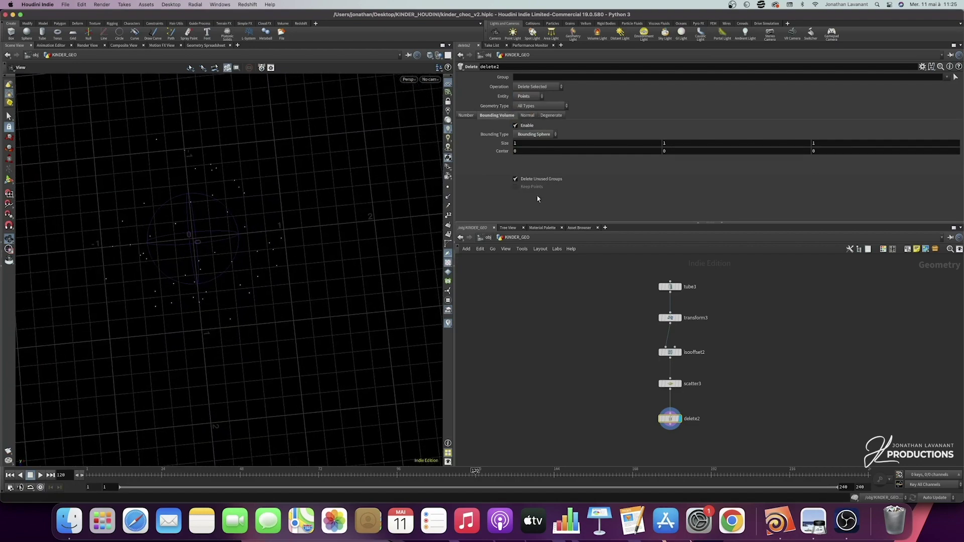
- Set the bounding sphere's Y size to 3 and inspect the remaining points around it
{"action": "left_click", "coordinate": [666, 144]}
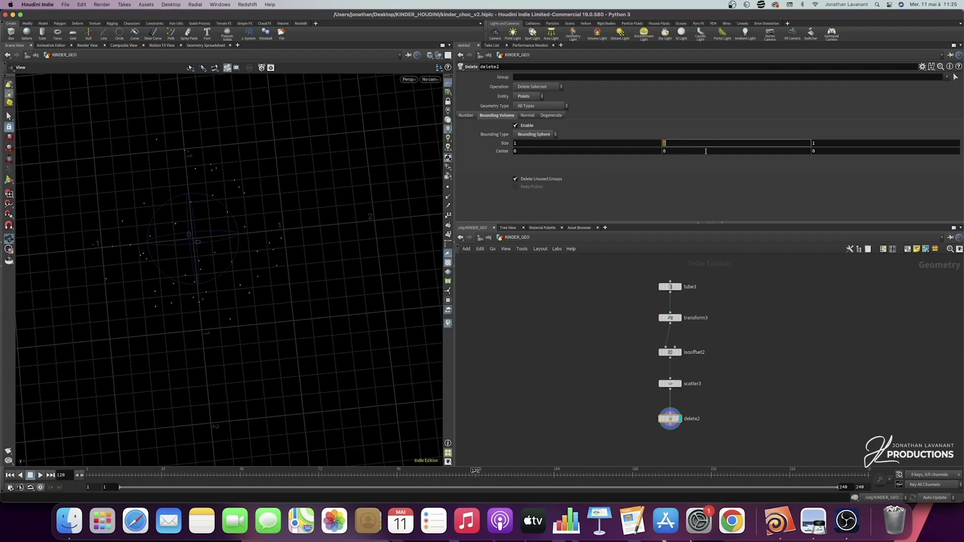
{"action": "type", "text": "3"}
{"action": "key", "text": "Return"}
{"action": "left_click_drag", "start_coordinate": [187, 357], "coordinate": [171, 329]}
{"action": "left_click_drag", "start_coordinate": [232, 209], "coordinate": [354, 288]}
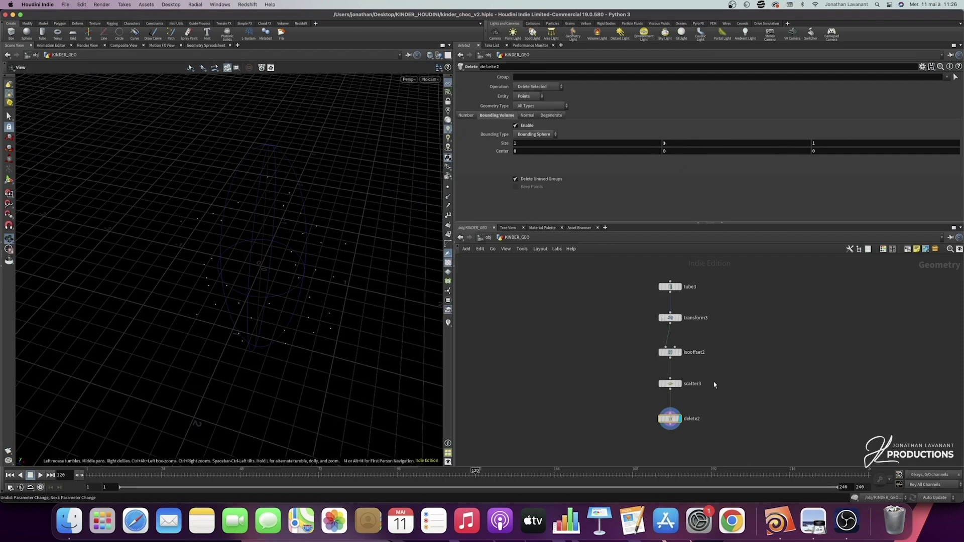
{"action": "left_click_drag", "start_coordinate": [361, 290], "coordinate": [258, 252]}
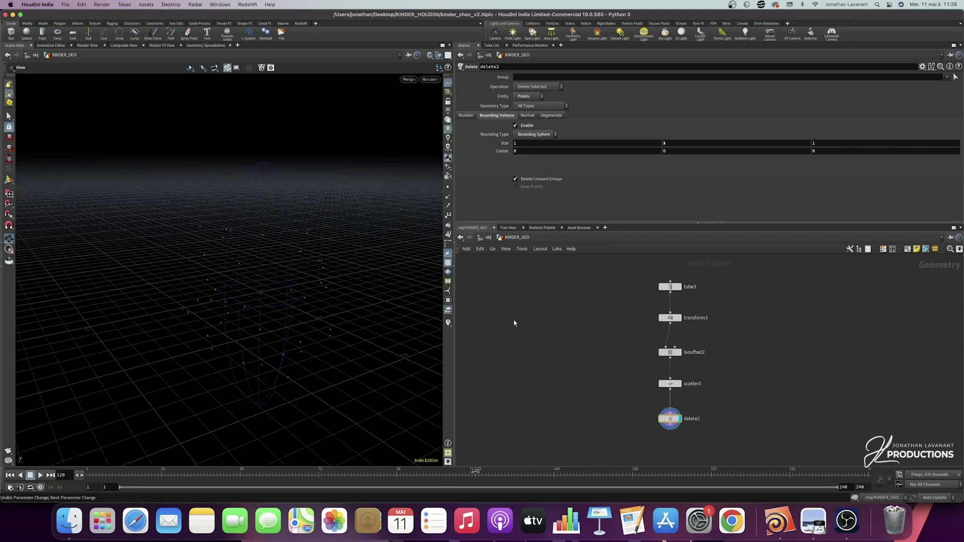
- Set the scatter node's Force Total Count to 40
{"action": "left_click_drag", "start_coordinate": [709, 378], "coordinate": [617, 389]}
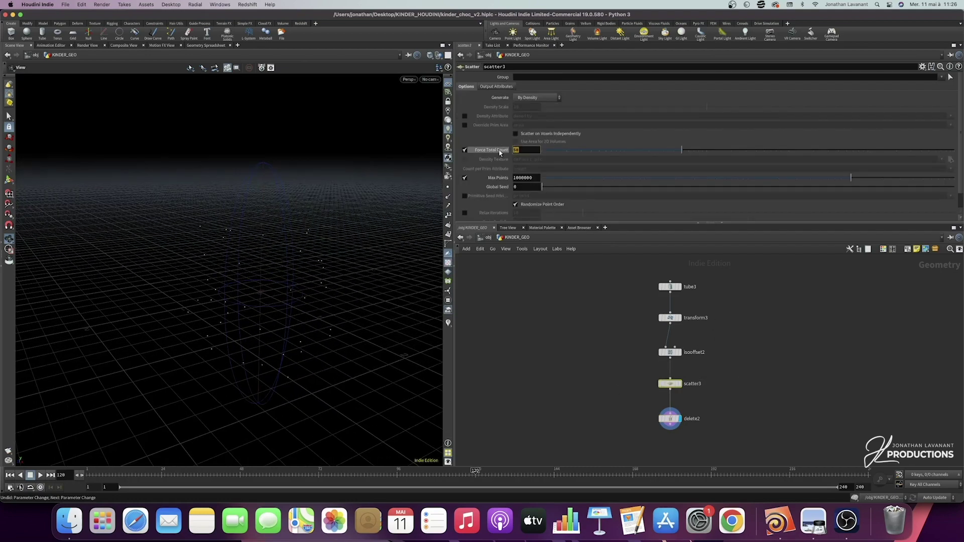
{"action": "mouse_move", "coordinate": [500, 153]}
{"action": "scroll", "coordinate": [500, 153], "scroll_direction": "down", "scroll_amount": 1}
{"action": "left_click_drag", "start_coordinate": [312, 221], "coordinate": [349, 241]}
- Try other Global Seed values such as 0.27 and 0.334 on the scatter node, checking the point distribution, and return the seed to 0
{"action": "left_click_drag", "start_coordinate": [543, 178], "coordinate": [548, 176]}
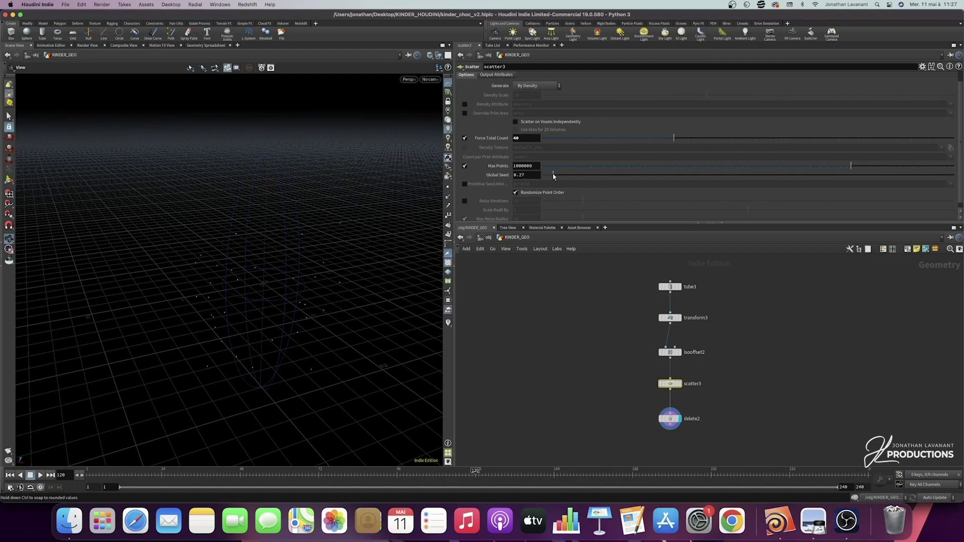
{"action": "left_click_drag", "start_coordinate": [323, 256], "coordinate": [403, 325]}
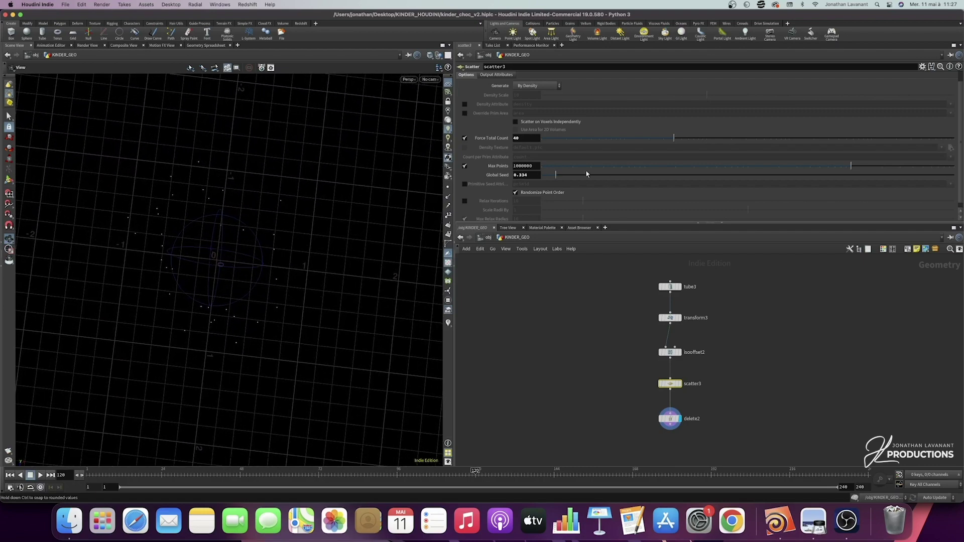
{"action": "left_click_drag", "start_coordinate": [297, 280], "coordinate": [243, 259]}
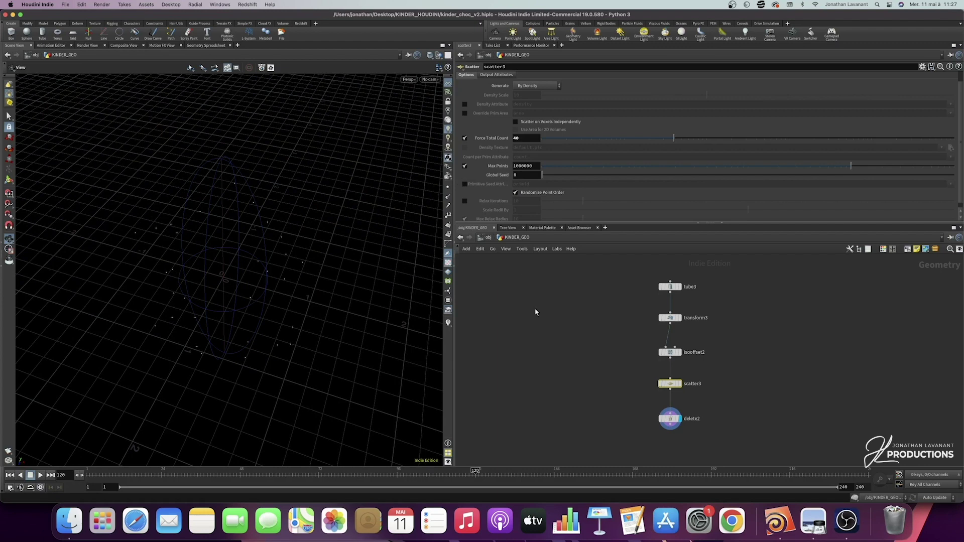
- Add a Null node connected below the delete node, display it and name it BEFORE_SIM
{"action": "scroll", "coordinate": [640, 336], "scroll_direction": "down", "scroll_amount": 5}
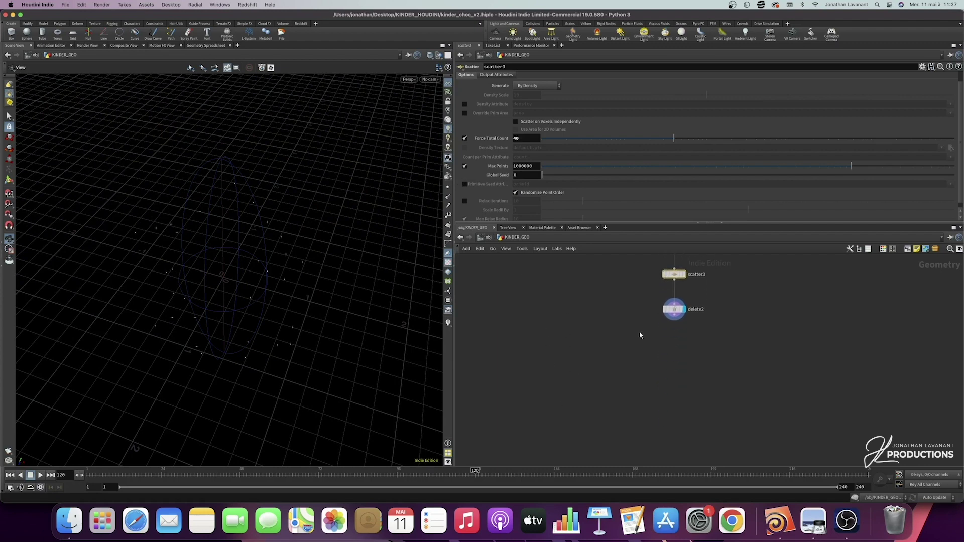
{"action": "key", "text": "Tab"}
{"action": "type", "text": "null"}
{"action": "key", "text": "Return"}
{"action": "left_click", "coordinate": [677, 334]}
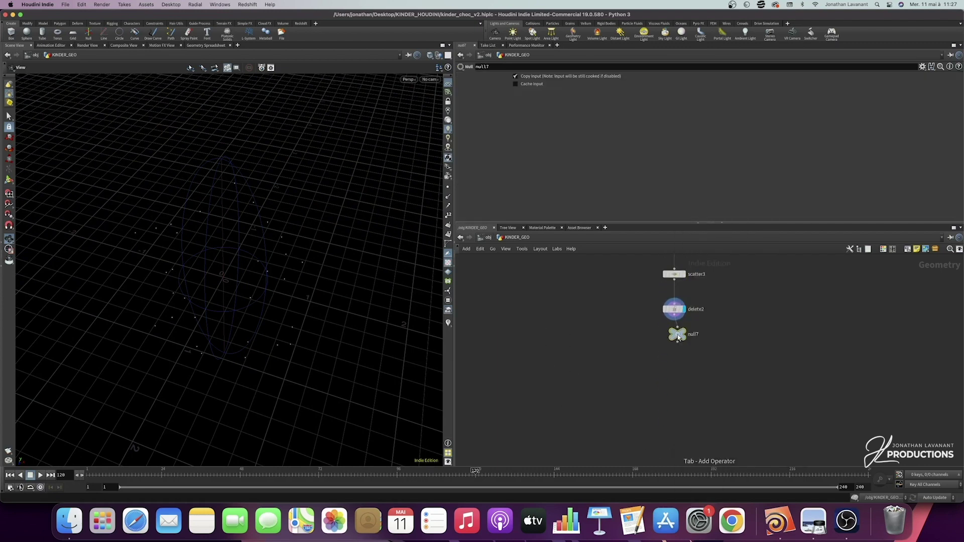
{"action": "left_click_drag", "start_coordinate": [678, 338], "coordinate": [675, 345]}
{"action": "double_click", "coordinate": [693, 344]}
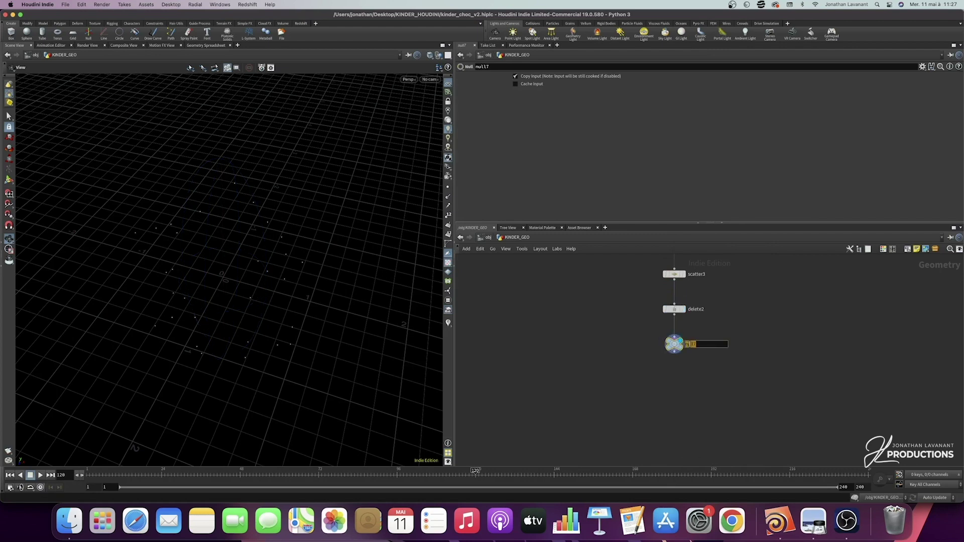
{"action": "type", "text": "BIFO"}
{"action": "key", "text": "Return"}
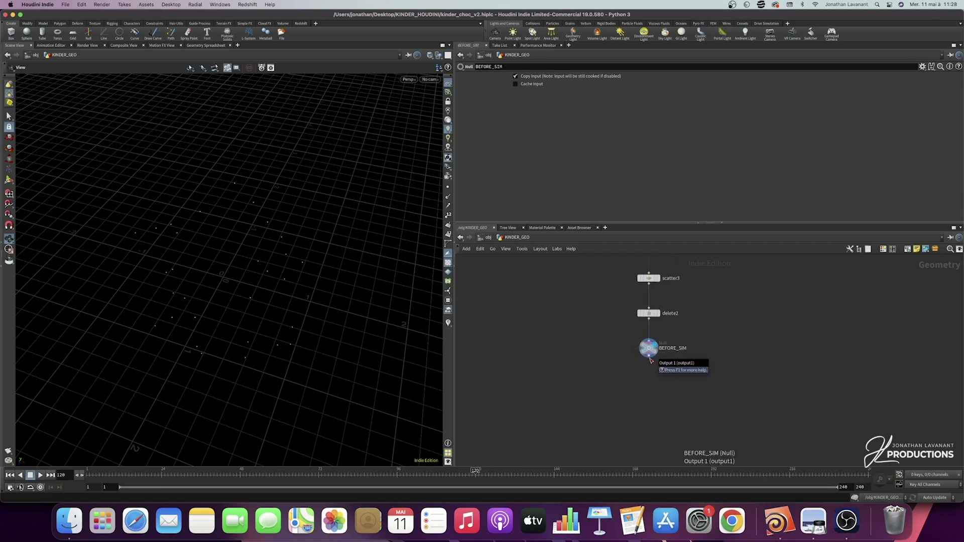
- Add an Attribute Create node connected below the BEFORE_SIM null
{"action": "left_click", "coordinate": [648, 358]}
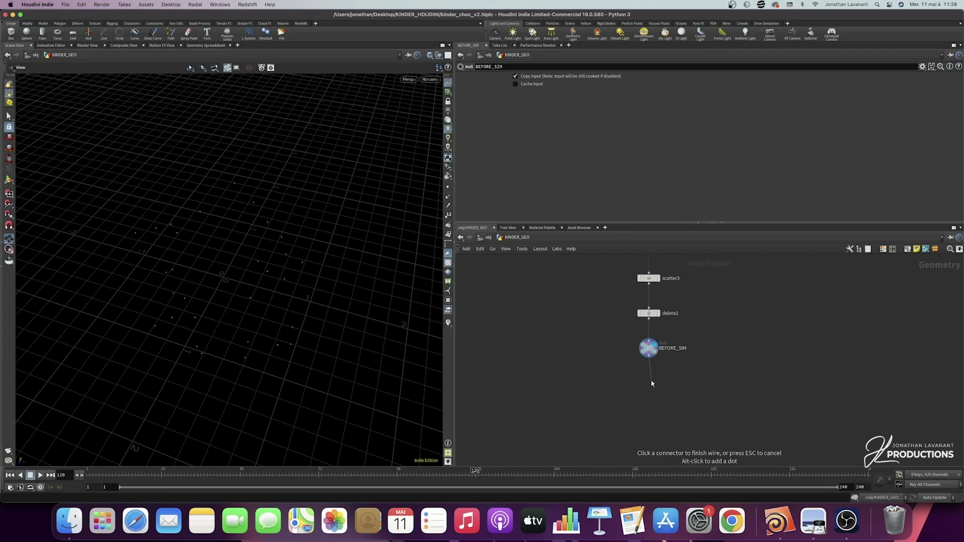
{"action": "key", "text": "Tab"}
{"action": "type", "text": "att creat"}
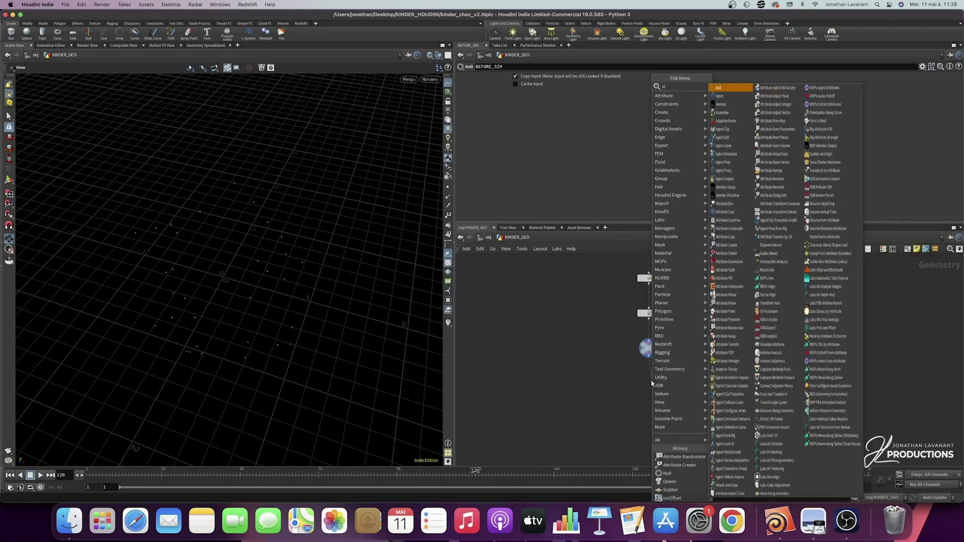
{"action": "key", "text": "Return"}
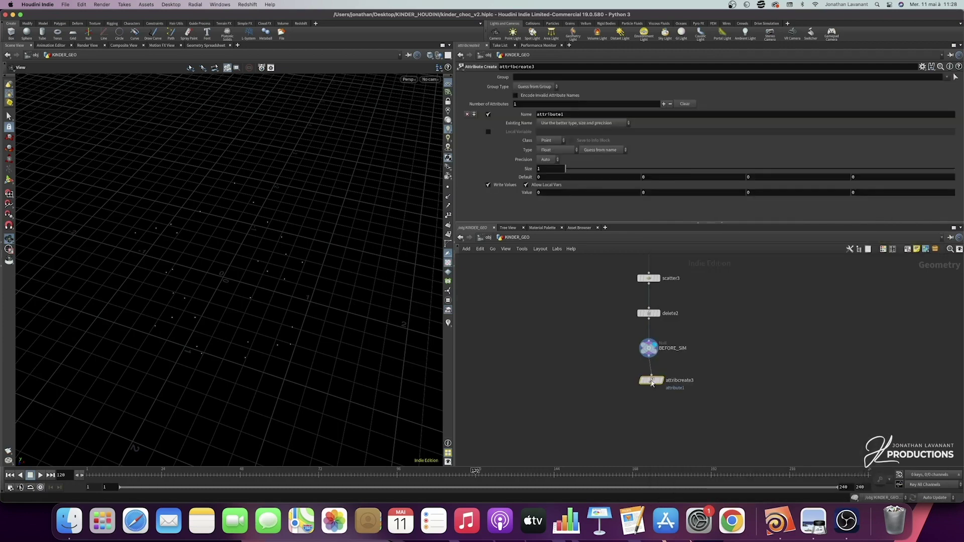
{"action": "left_click", "coordinate": [649, 388]}
{"action": "double_click", "coordinate": [571, 114]}
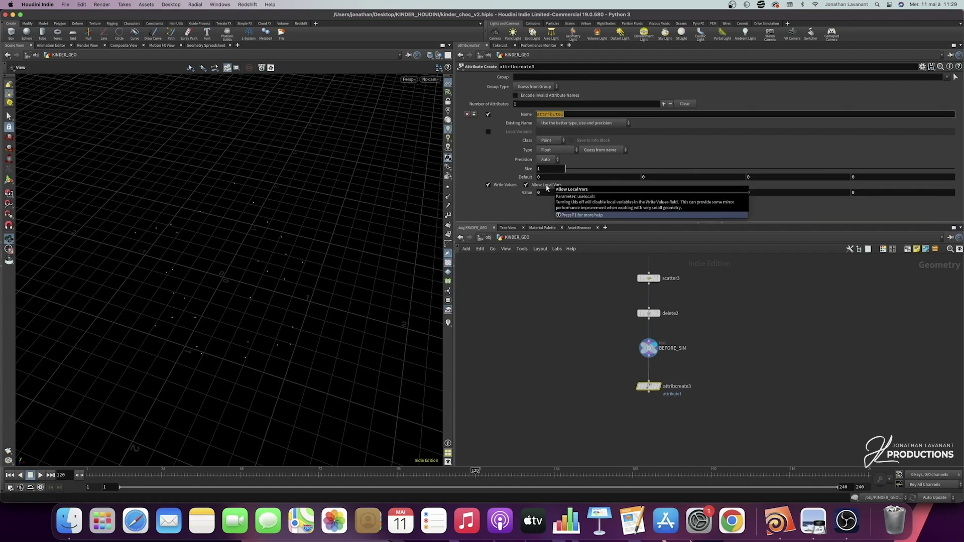
{"action": "type", "text": "id"}
{"action": "key", "text": "Return"}
{"action": "left_click", "coordinate": [555, 192]}
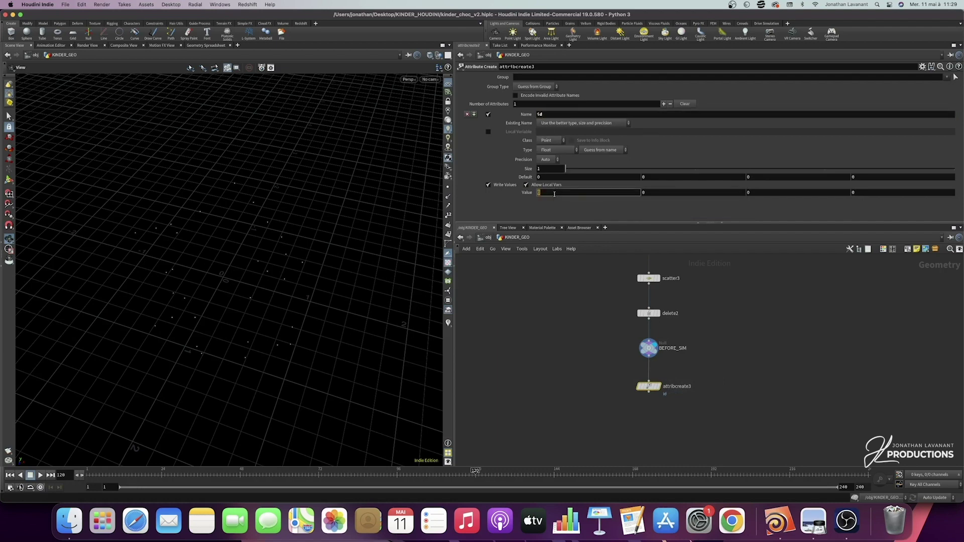
{"action": "type", "text": "@ptnum"}
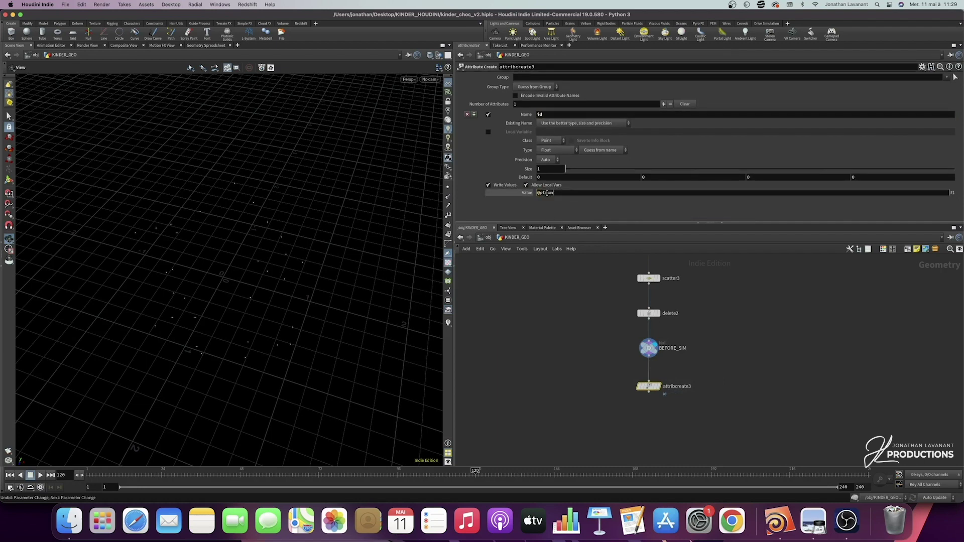
{"action": "key", "text": "Return"}
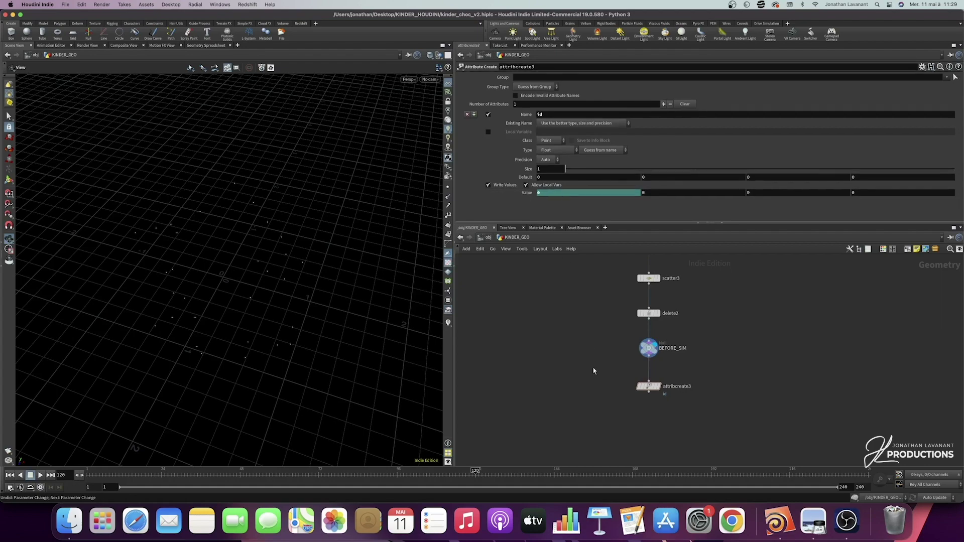
- Add a POP Network connected below the Attribute Create node, align it and display it
{"action": "middle_click_drag", "start_coordinate": [596, 380], "coordinate": [590, 348]}
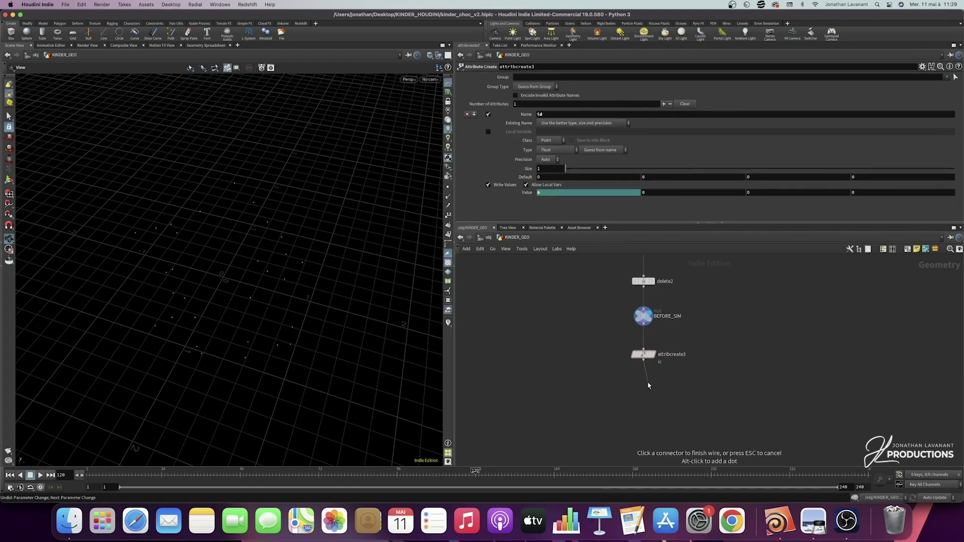
{"action": "key", "text": "Tab"}
{"action": "type", "text": "pop"}
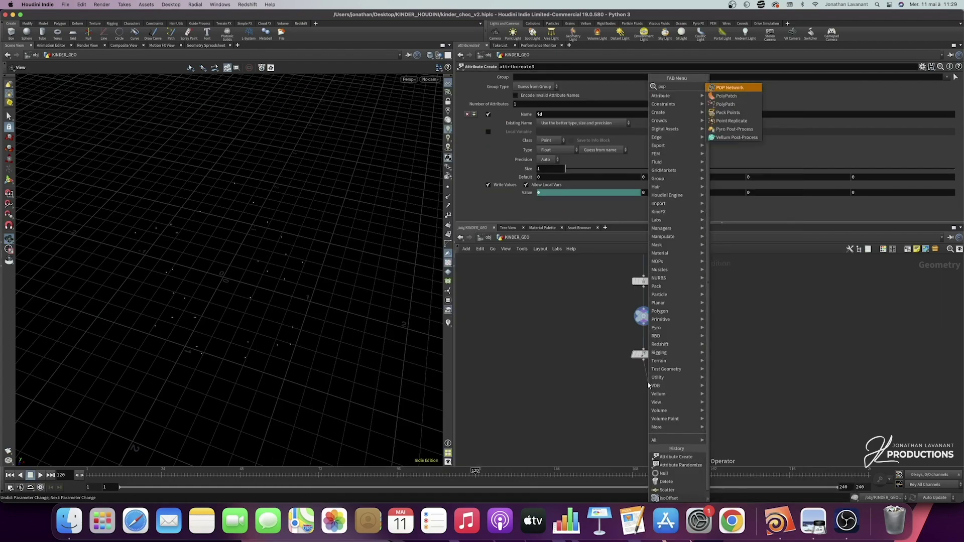
{"action": "key", "text": "Return"}
{"action": "left_click", "coordinate": [648, 384]}
{"action": "left_click_drag", "start_coordinate": [646, 354], "coordinate": [646, 350]}
{"action": "left_click_drag", "start_coordinate": [643, 383], "coordinate": [644, 379]}
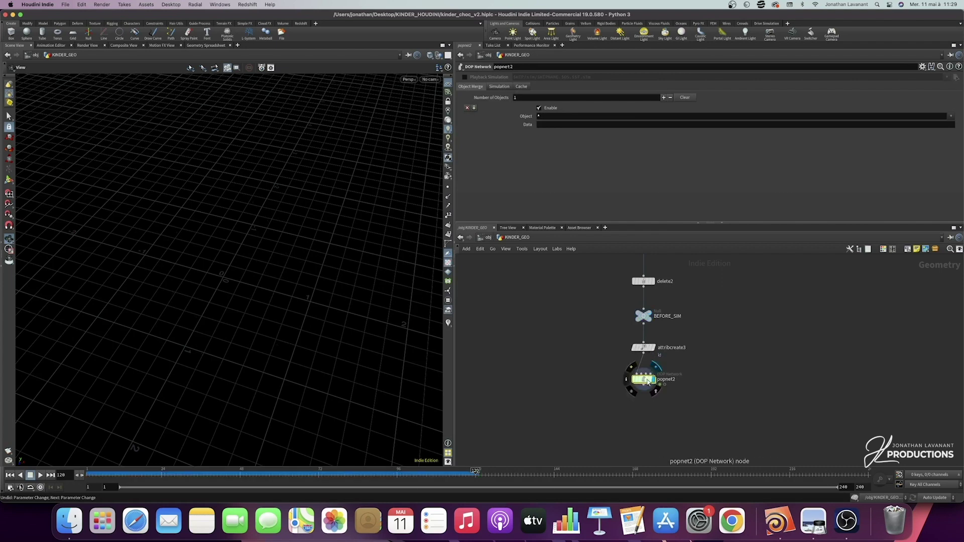
- Inside the POP network, delete the node between the POP source and the solver, and lay out the remaining nodes
{"action": "double_click", "coordinate": [643, 379]}
{"action": "left_click", "coordinate": [742, 347]}
{"action": "key", "text": "Delete"}
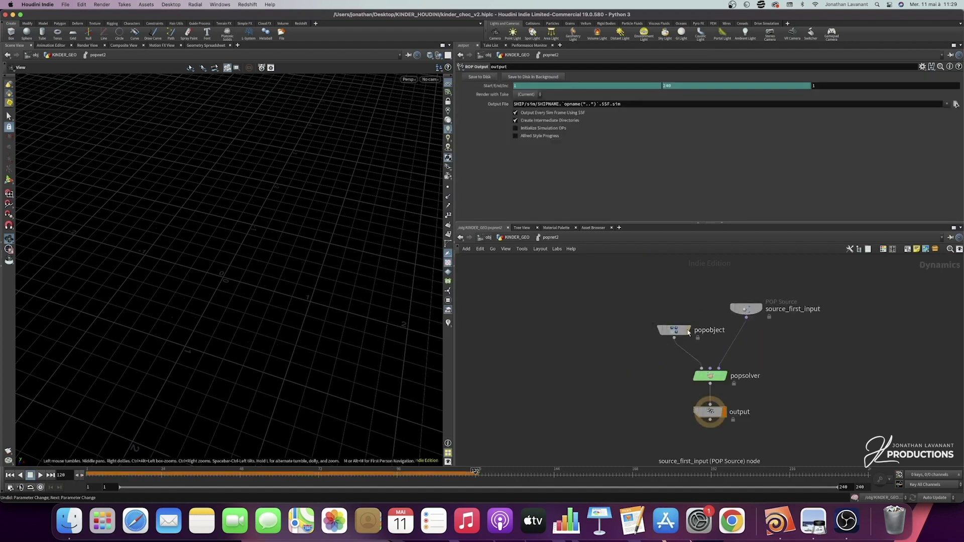
{"action": "key", "text": "l"}
- Set the POP Source's emission type to All Points and place the node higher above the solver
{"action": "left_click_drag", "start_coordinate": [745, 309], "coordinate": [755, 346]}
{"action": "left_click", "coordinate": [536, 99]}
{"action": "left_click", "coordinate": [532, 104]}
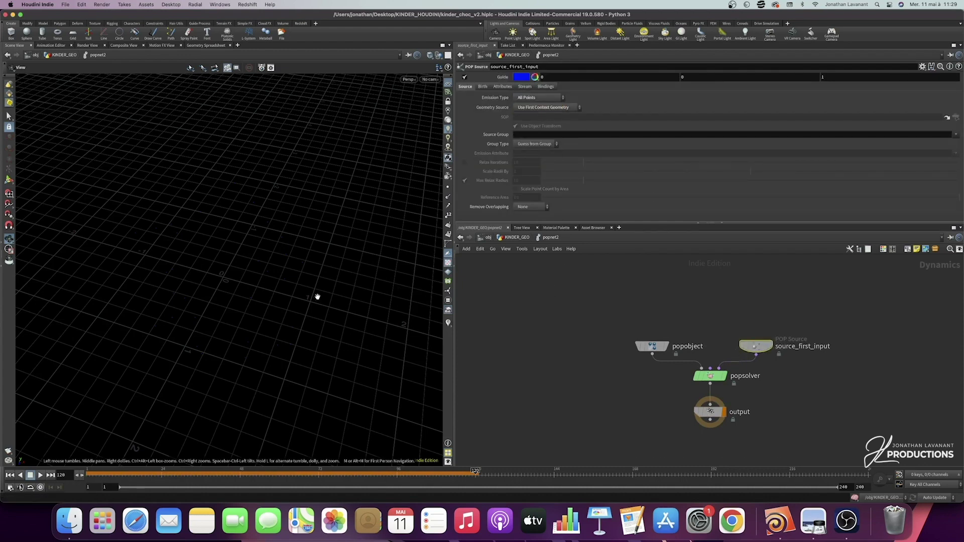
{"action": "left_click_drag", "start_coordinate": [744, 345], "coordinate": [735, 300]}
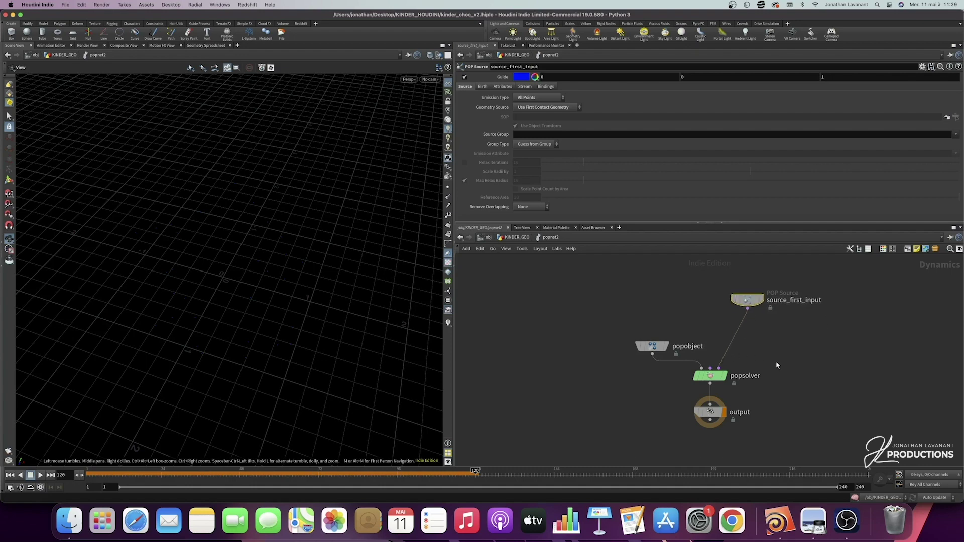
- Return to frame 1 and insert a POP Wind node between the POP Source and the solver
{"action": "key", "text": "ctrl+Left"}
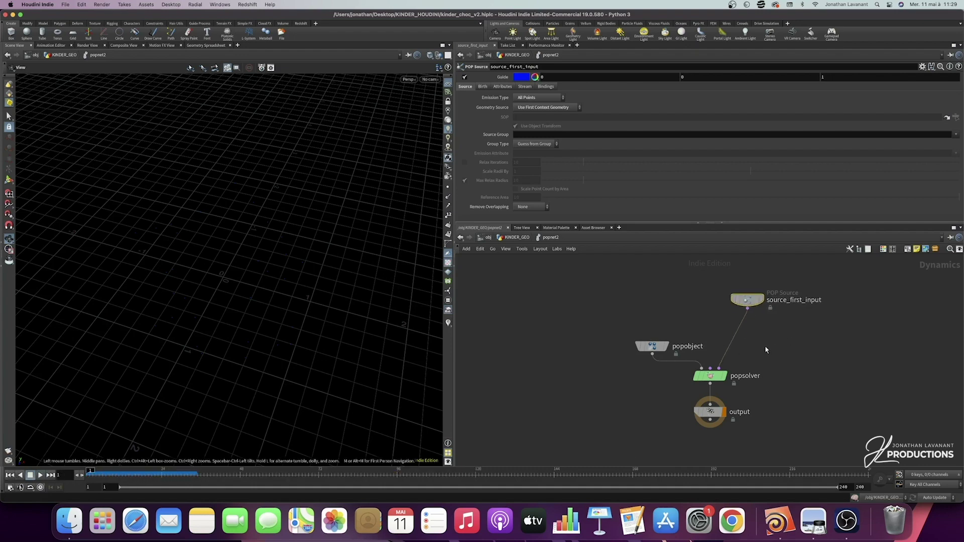
{"action": "key", "text": "Tab"}
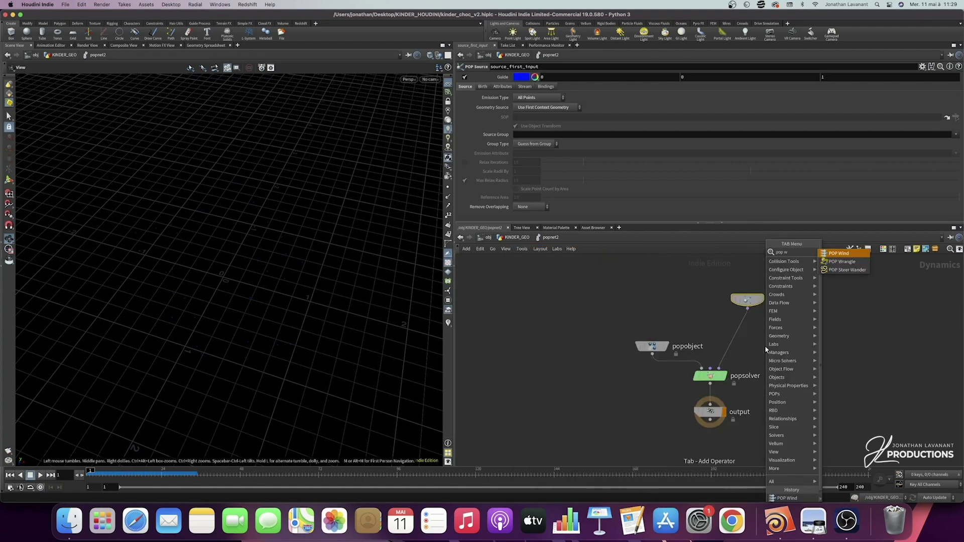
{"action": "key", "text": "Escape"}
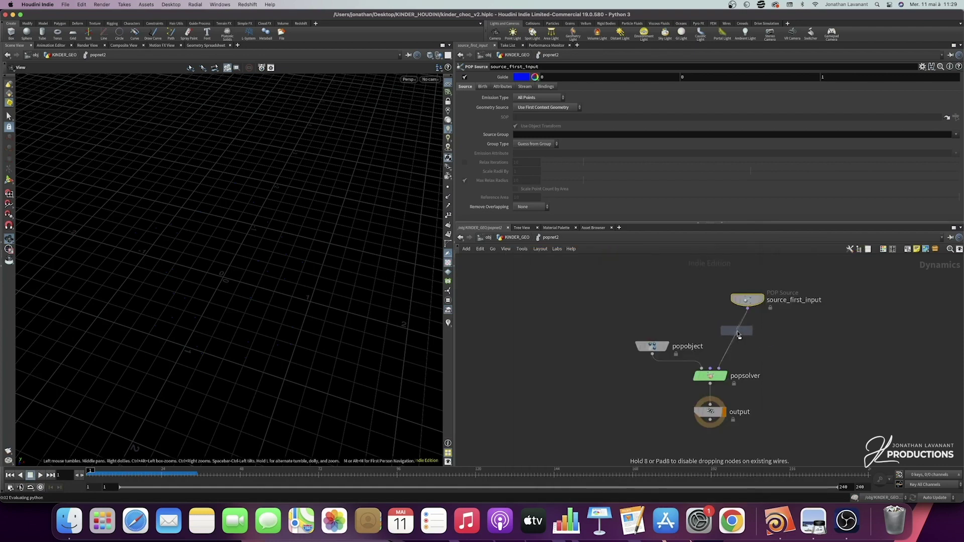
{"action": "left_click", "coordinate": [735, 333]}
{"action": "left_click_drag", "start_coordinate": [736, 335], "coordinate": [747, 336]}
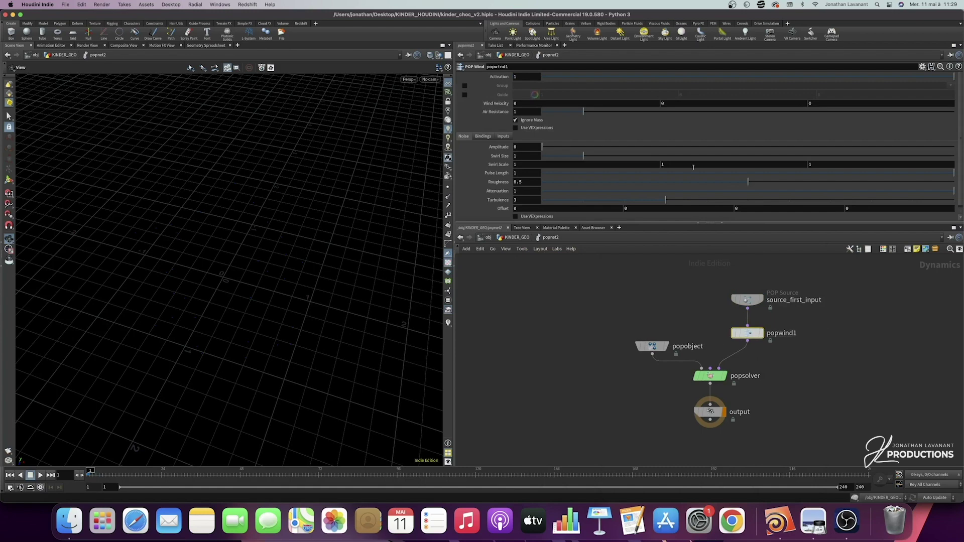
- Set the POP Wind's Y wind velocity to 2, play the simulation to check the particle trails, and return to frame 1
{"action": "left_click", "coordinate": [664, 103]}
{"action": "key", "text": "Return"}
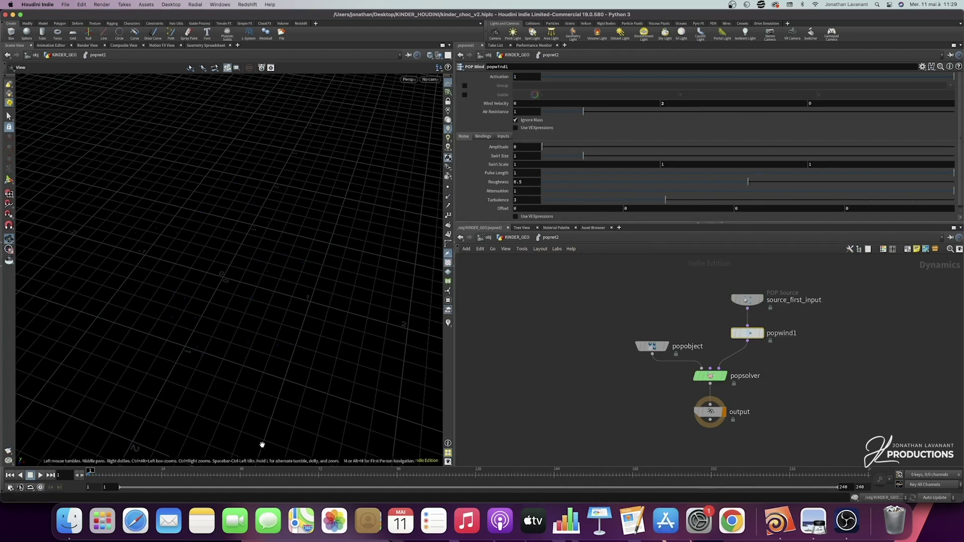
{"action": "left_click", "coordinate": [40, 475]}
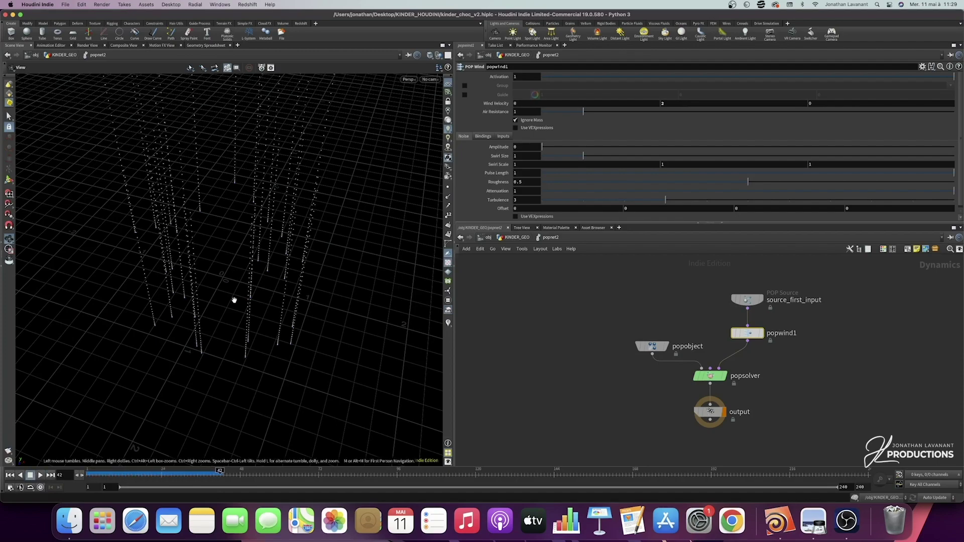
{"action": "left_click_drag", "start_coordinate": [237, 270], "coordinate": [269, 263]}
{"action": "key", "text": "ctrl+Up"}
{"action": "middle_click_drag", "start_coordinate": [782, 334], "coordinate": [686, 327]}
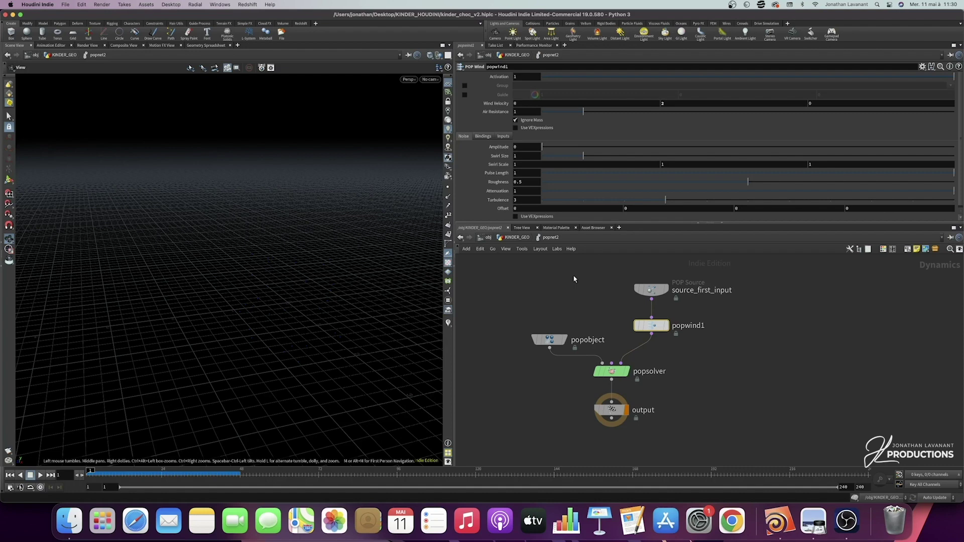
- Try a noise amplitude of 0.224 on the POP Wind, play the simulation, and reset the amplitude to 0 at frame 1
{"action": "left_click_drag", "start_coordinate": [542, 146], "coordinate": [552, 146]}
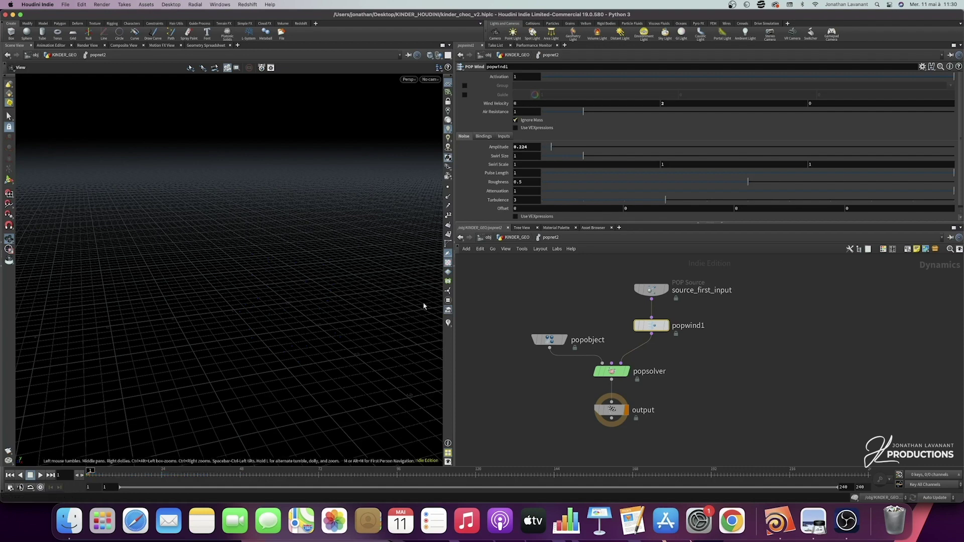
{"action": "left_click", "coordinate": [40, 475]}
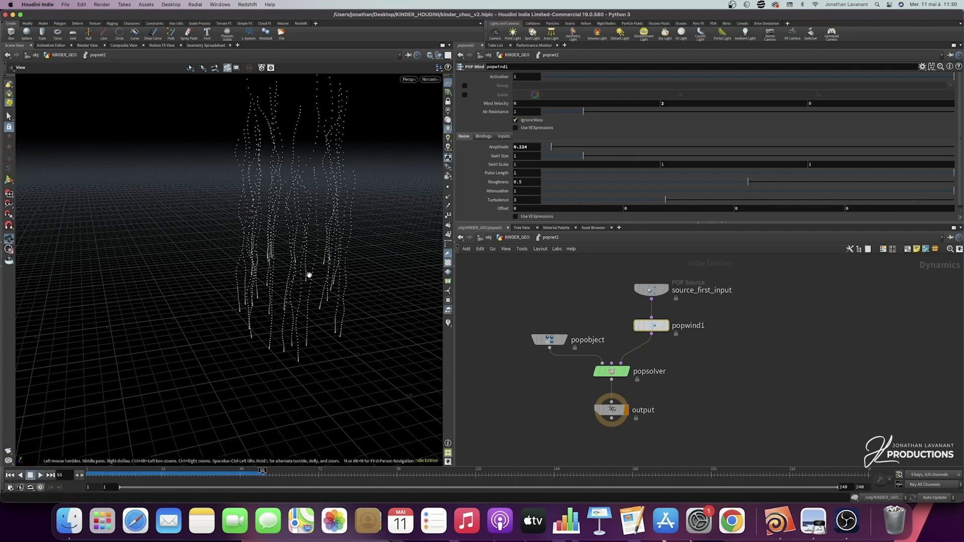
{"action": "left_click", "coordinate": [28, 475]}
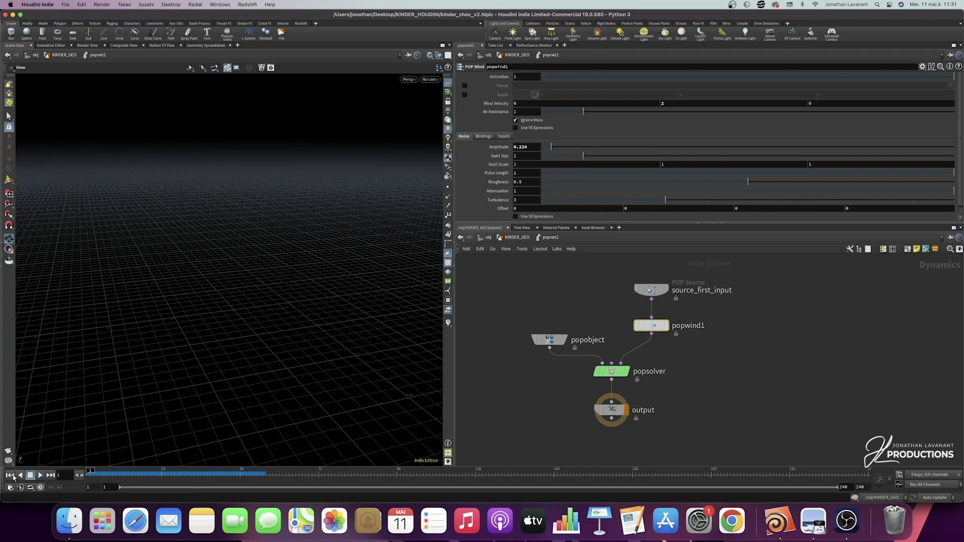
{"action": "left_click_drag", "start_coordinate": [553, 146], "coordinate": [513, 150]}
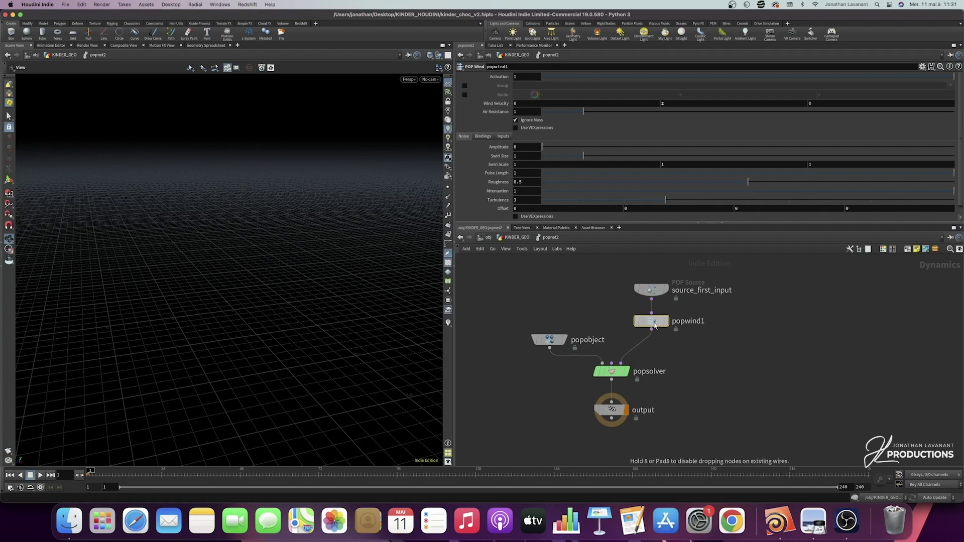
{"action": "key", "text": "Tab"}
{"action": "type", "text": "po"}
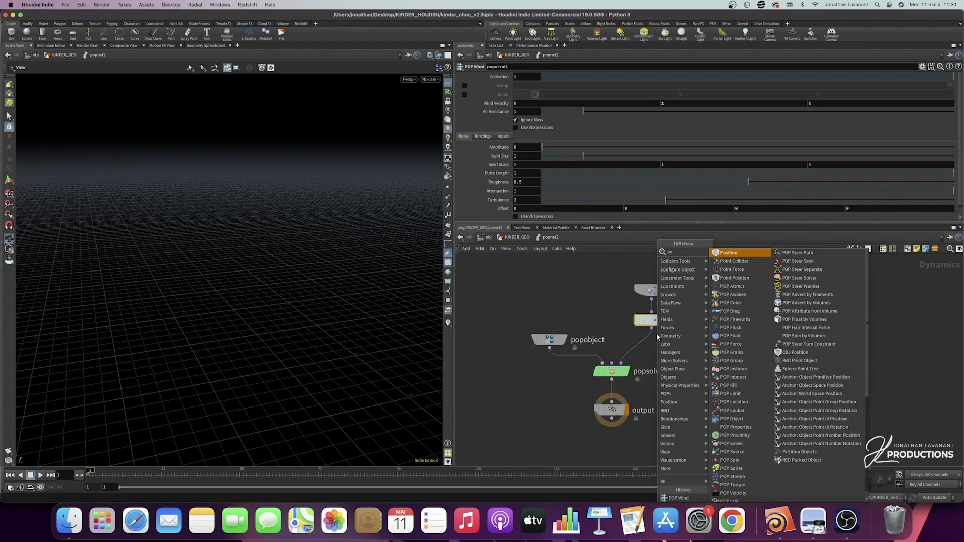
{"action": "key", "text": "BackSpace"}
{"action": "key", "text": "Escape"}
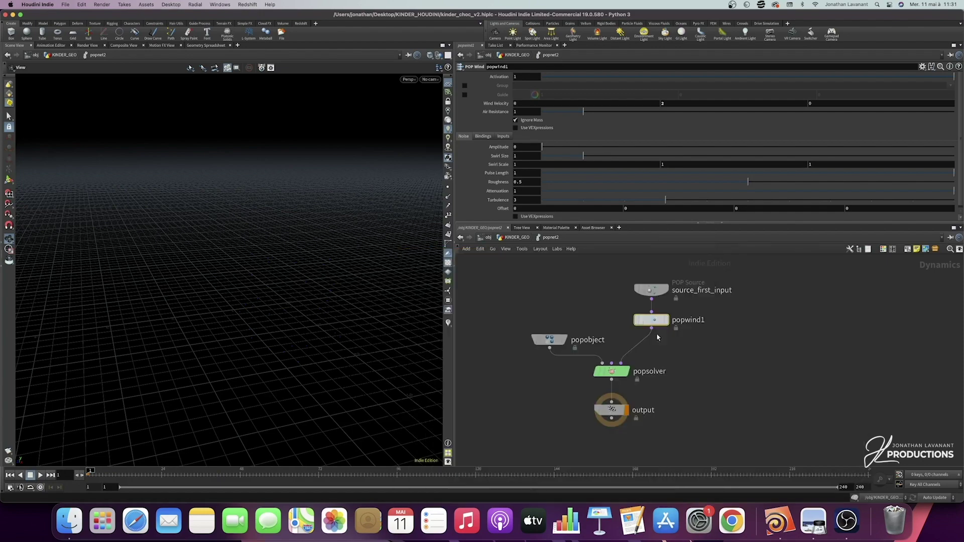
- Insert a POP Axis Force node between the POP Wind and the solver, and space out the surrounding nodes
{"action": "key", "text": "Tab"}
{"action": "type", "text": "pop"}
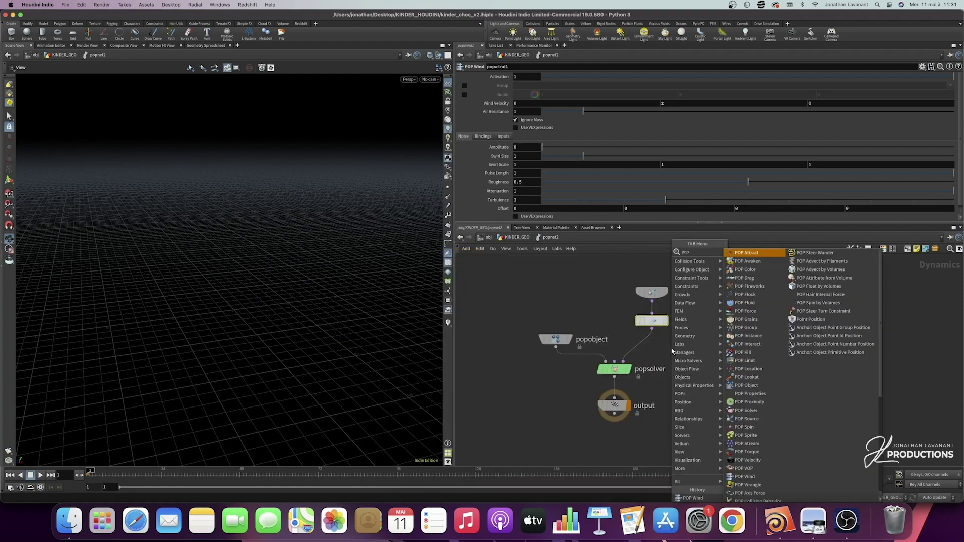
{"action": "type", "text": " air"}
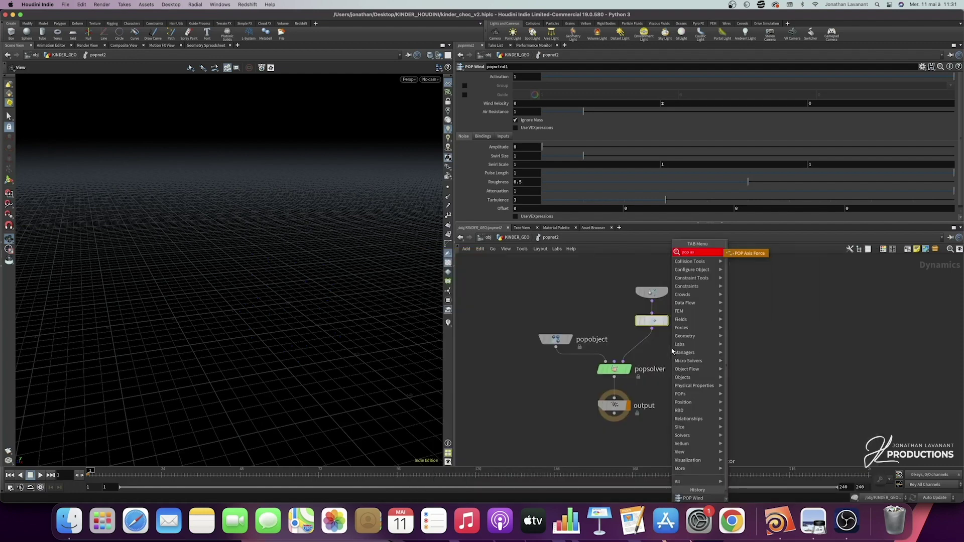
{"action": "key", "text": "Return"}
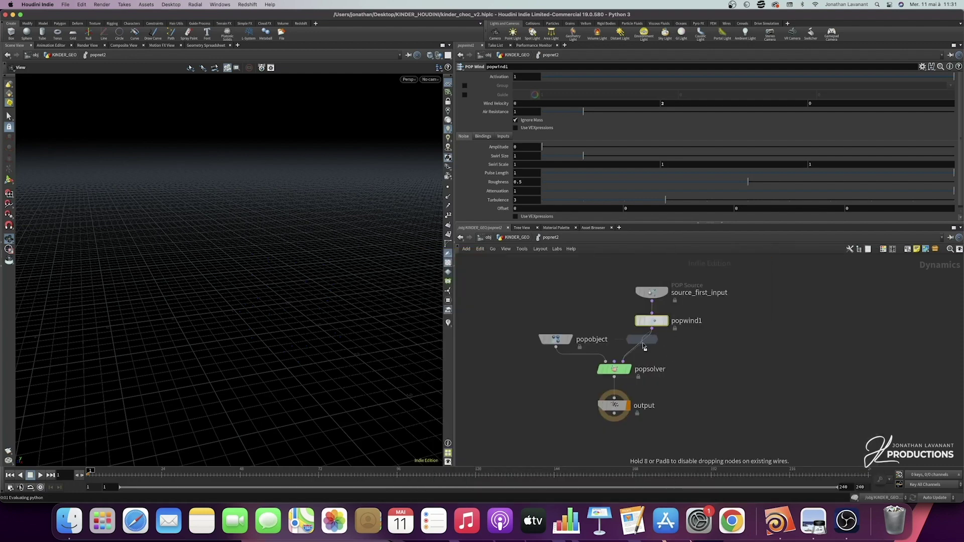
{"action": "left_click", "coordinate": [643, 356]}
{"action": "left_click_drag", "start_coordinate": [644, 360], "coordinate": [654, 360]}
{"action": "left_click_drag", "start_coordinate": [561, 343], "coordinate": [565, 357]}
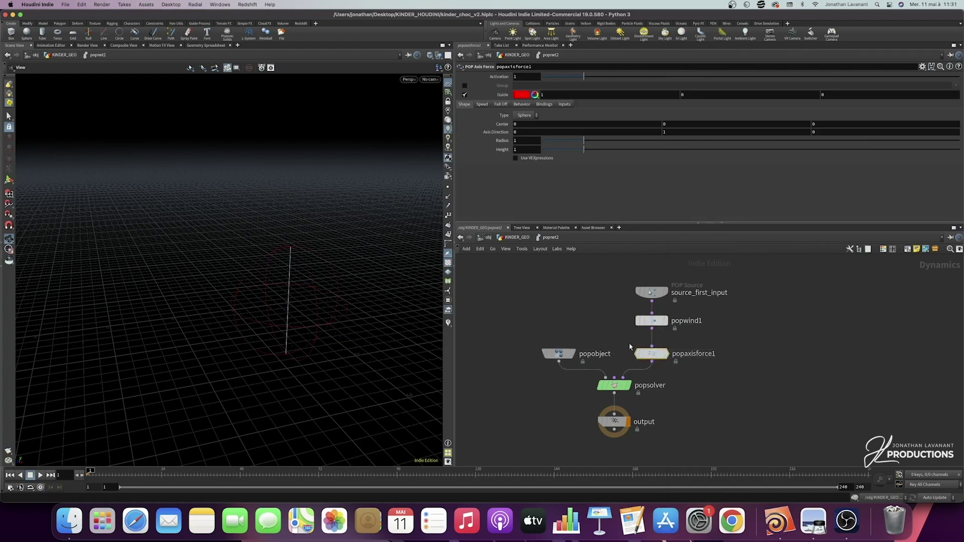
- Set the POP Axis Force's height to 5 and its radius to 2
{"action": "left_click", "coordinate": [532, 151]}
{"action": "key", "text": "Return"}
{"action": "left_click", "coordinate": [524, 141]}
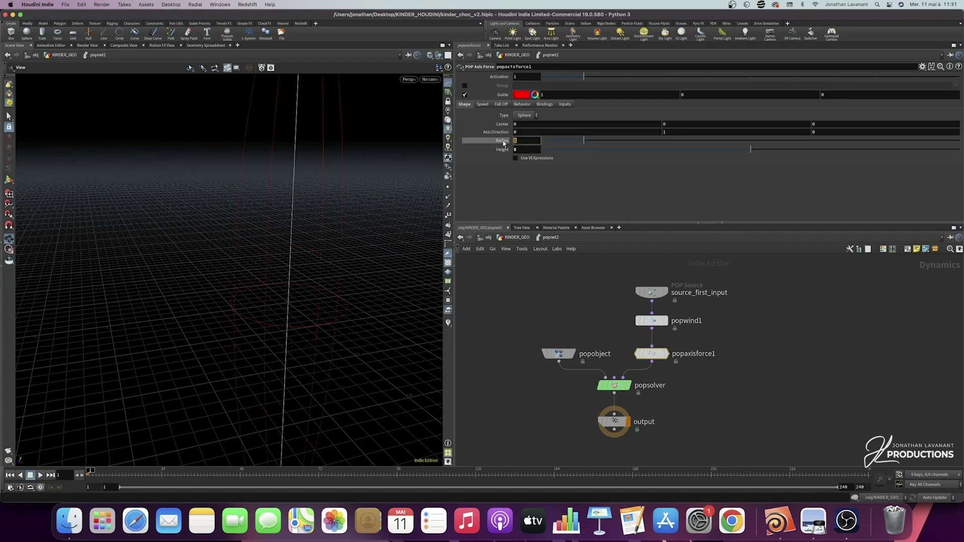
{"action": "type", "text": "2"}
{"action": "key", "text": "Return"}
{"action": "left_click_drag", "start_coordinate": [297, 251], "coordinate": [314, 266]}
- Show the axis force's speed settings and play the simulation to examine how the particle trails swirl
{"action": "left_click", "coordinate": [483, 105]}
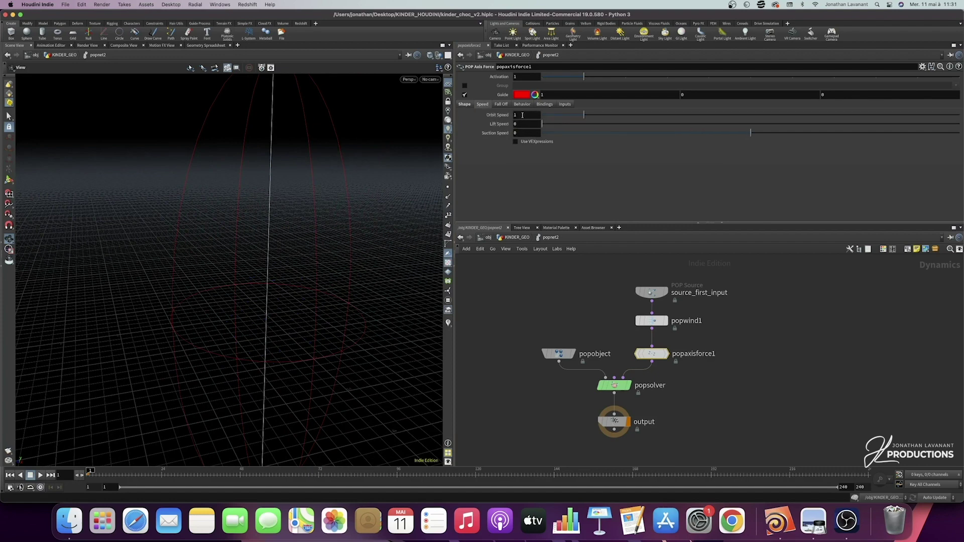
{"action": "left_click", "coordinate": [40, 475]}
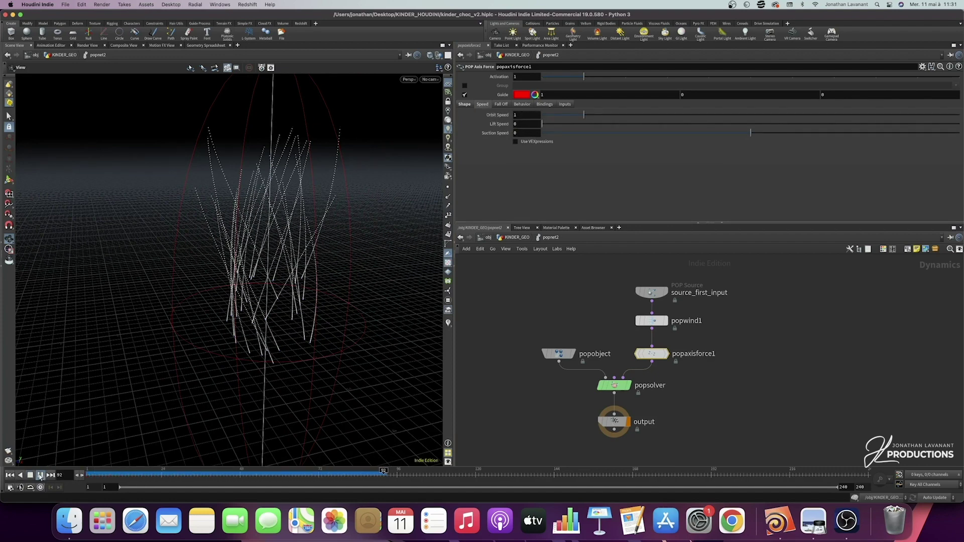
{"action": "left_click_drag", "start_coordinate": [281, 244], "coordinate": [285, 276]}
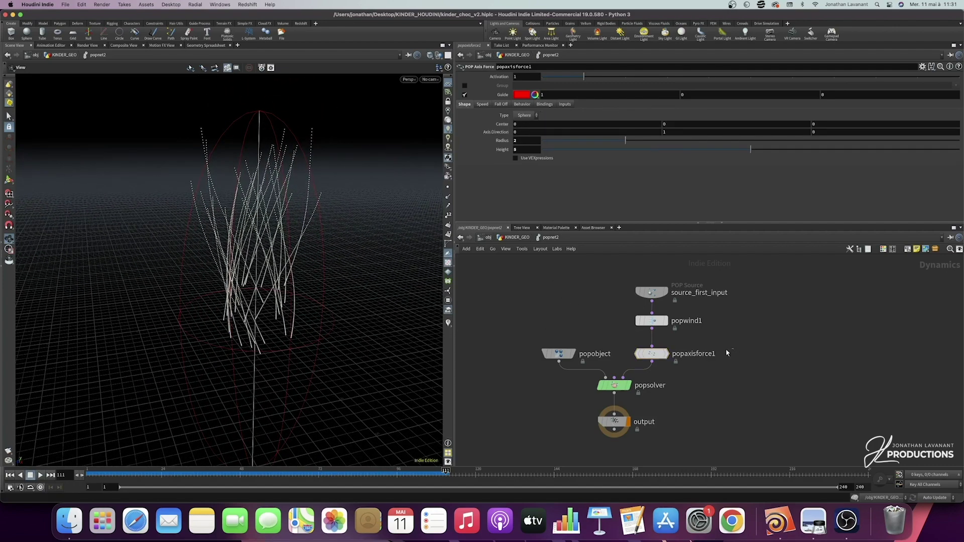
- Set the POP Axis Force's height to 10 and return to frame 1
{"action": "double_click", "coordinate": [522, 148]}
{"action": "type", "text": "10"}
{"action": "key", "text": "Return"}
{"action": "key", "text": "ctrl+Up"}
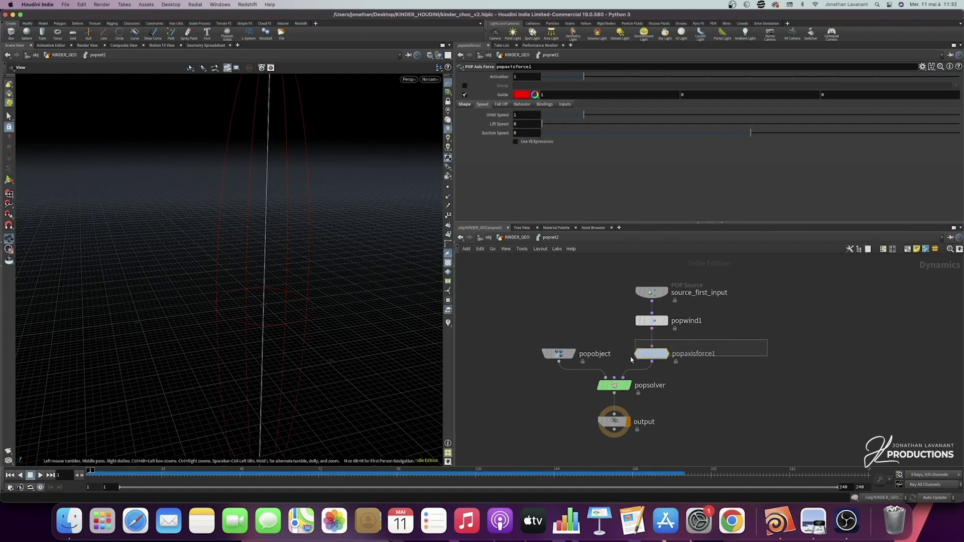
- Try a lower suction speed on the POP Axis Force, play the simulation, and return to frame 1
{"action": "left_click", "coordinate": [528, 114]}
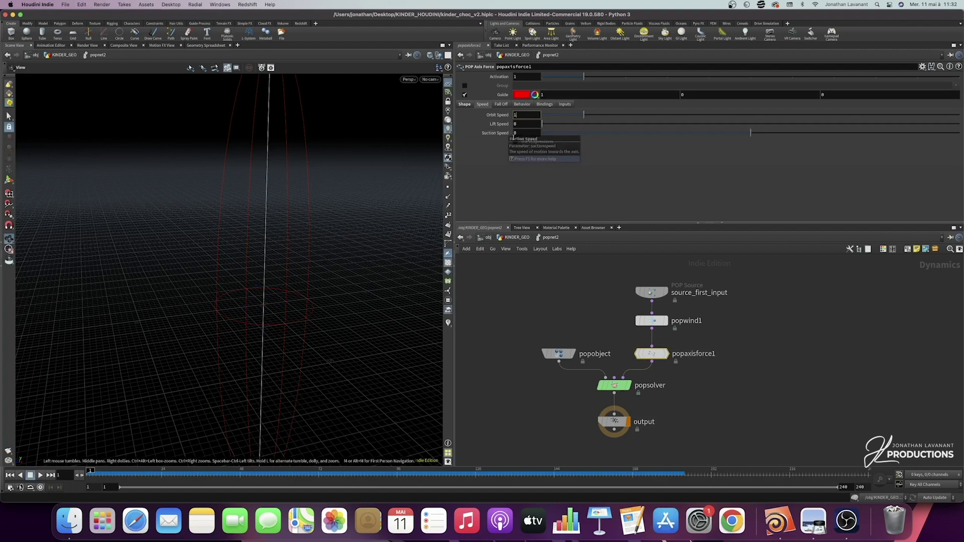
{"action": "left_click_drag", "start_coordinate": [750, 132], "coordinate": [692, 132]}
{"action": "left_click", "coordinate": [41, 476]}
{"action": "left_click", "coordinate": [41, 476]}
{"action": "left_click", "coordinate": [10, 475]}
- Try a suction speed of 1.092 on the POP Axis Force, play the simulation, and return to frame 1
{"action": "left_click_drag", "start_coordinate": [692, 133], "coordinate": [774, 132]}
{"action": "left_click", "coordinate": [40, 475]}
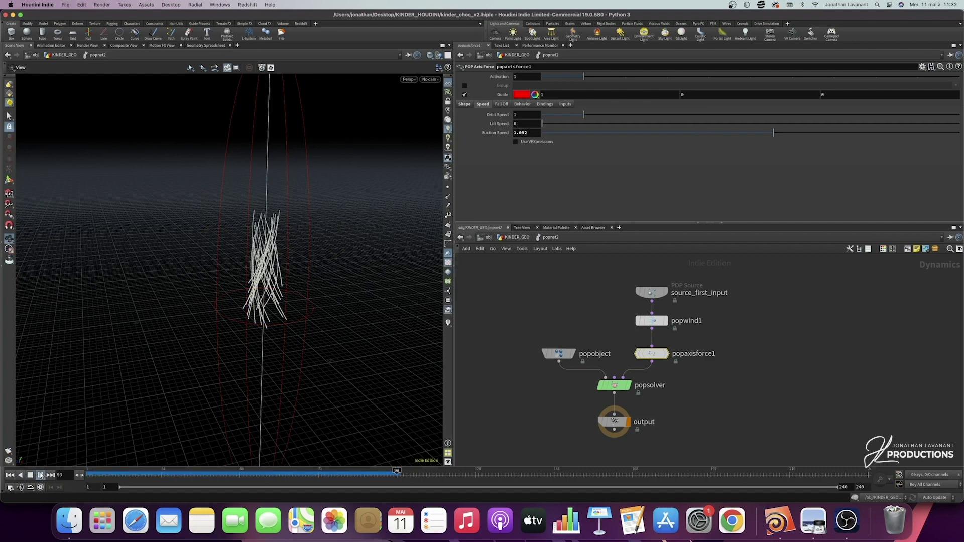
{"action": "left_click", "coordinate": [40, 475]}
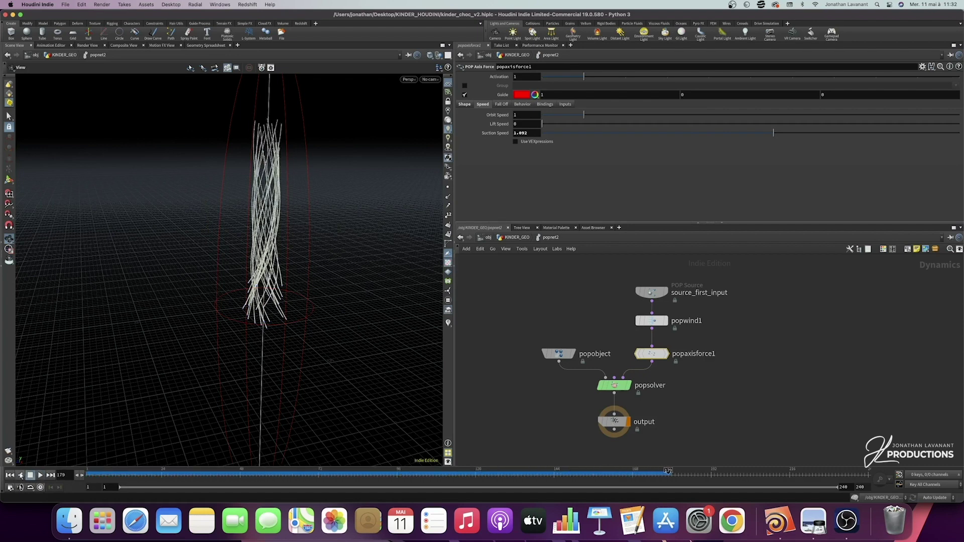
{"action": "key", "text": "ctrl+Left"}
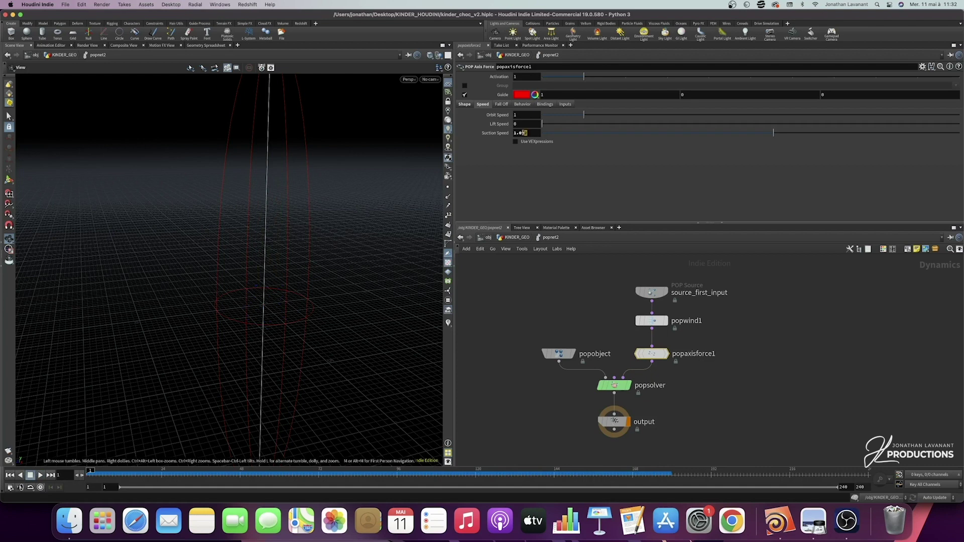
- Test a suction speed of 0.5, set the orbit speed to 0.5 and the suction speed to 0.25, and replay the simulation
{"action": "middle_click", "coordinate": [494, 133], "text": "ctrl"}
{"action": "key", "text": "Return"}
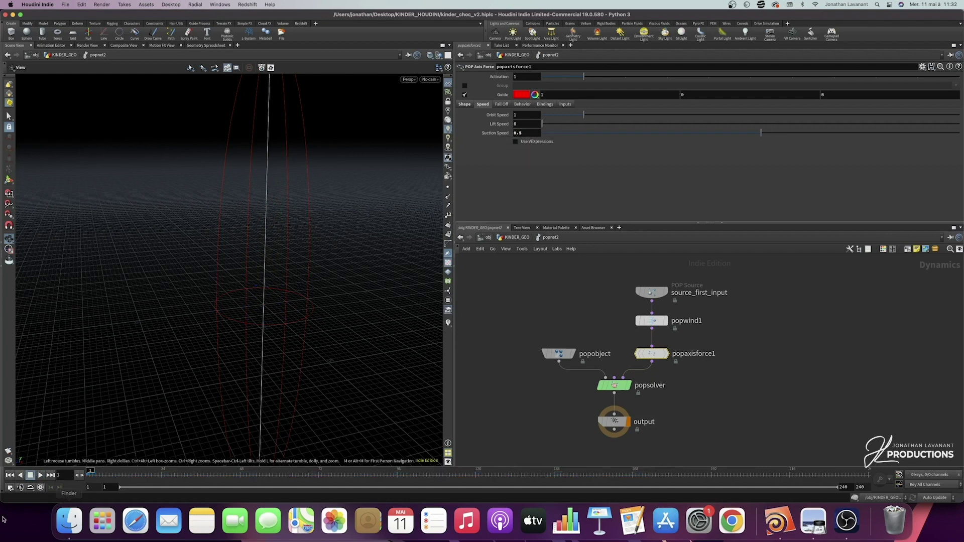
{"action": "left_click", "coordinate": [38, 477]}
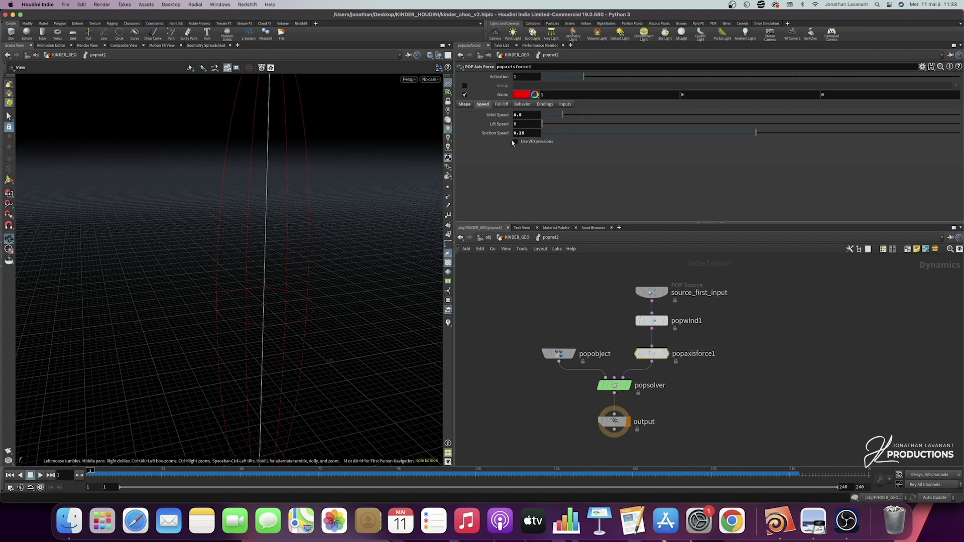
{"action": "left_click", "coordinate": [39, 475]}
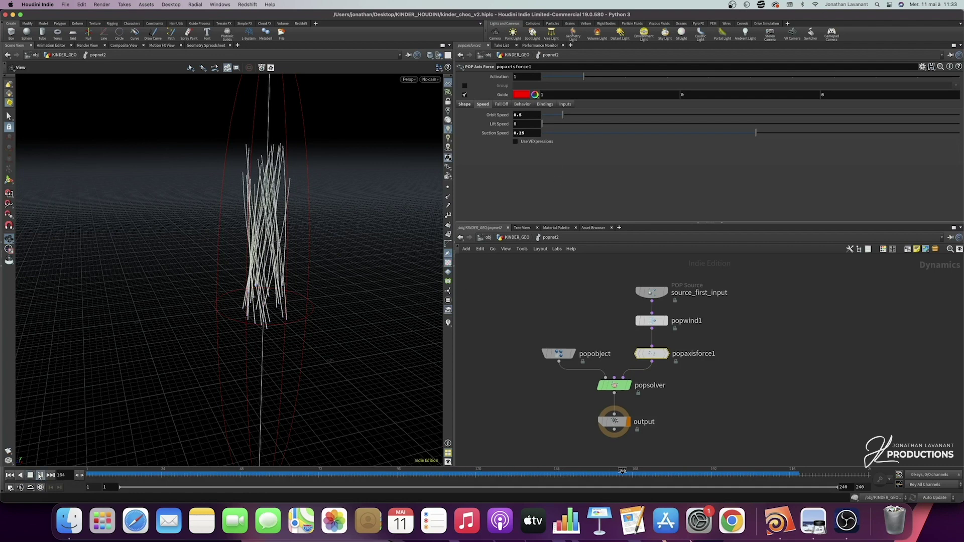
{"action": "left_click", "coordinate": [39, 475]}
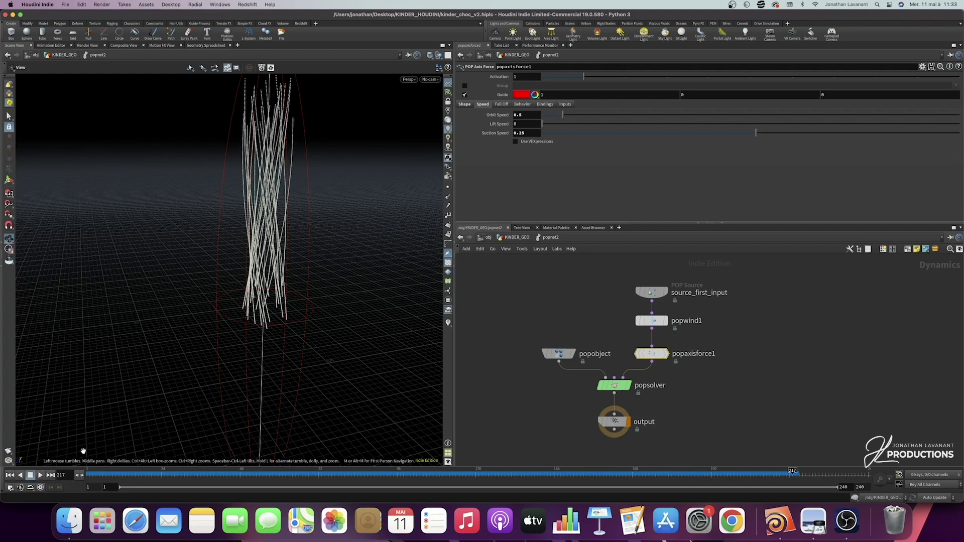
- Disable Add ID Attributes in the POP Source's attribute settings
{"action": "left_click", "coordinate": [651, 292]}
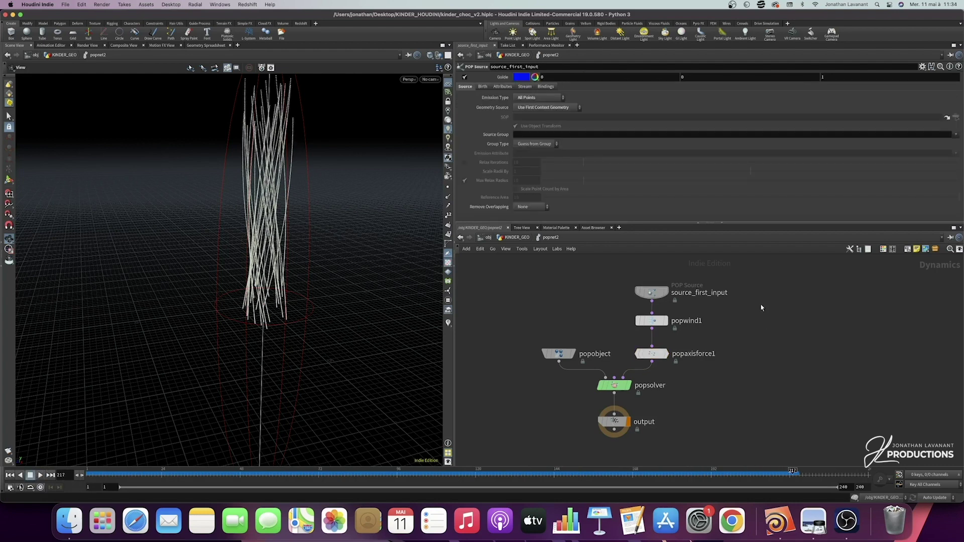
{"action": "left_click", "coordinate": [653, 297]}
{"action": "left_click", "coordinate": [500, 87]}
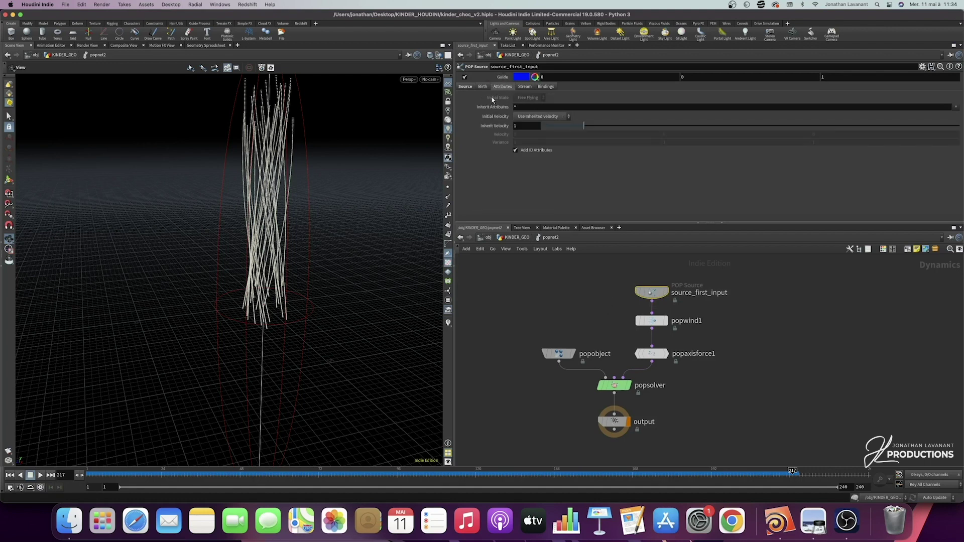
{"action": "left_click", "coordinate": [516, 151]}
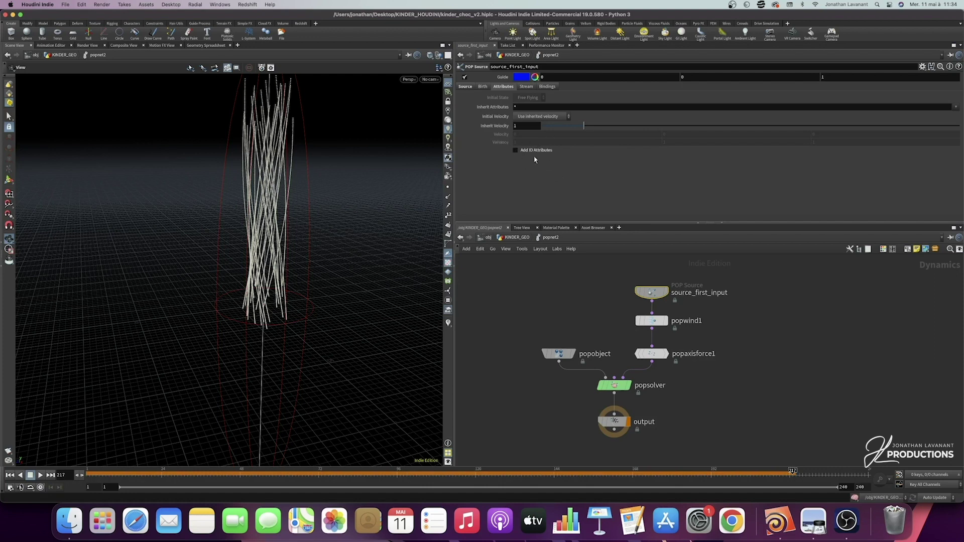
- Return to the KINDER_GEO network and append an Add node below popnet2
{"action": "left_click", "coordinate": [518, 238]}
{"action": "left_click", "coordinate": [710, 367]}
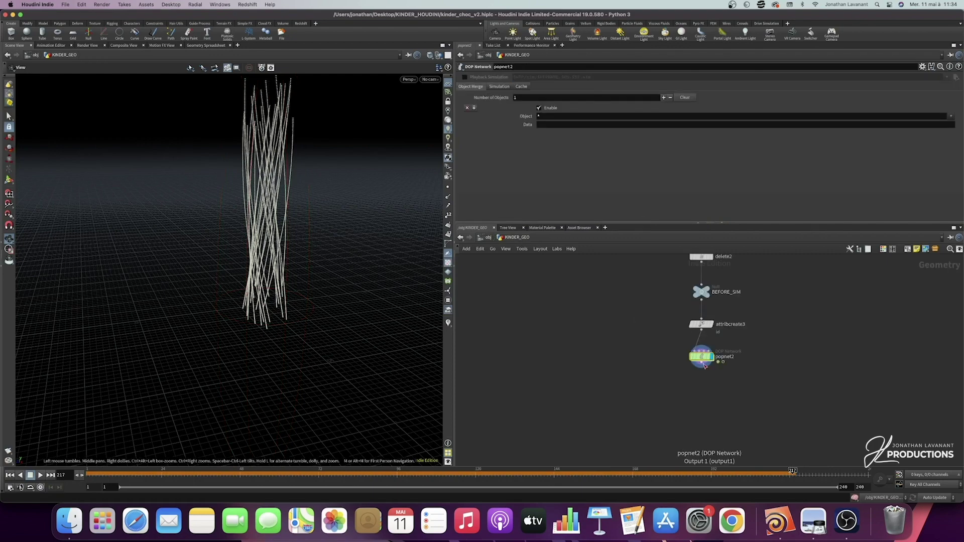
{"action": "left_click", "coordinate": [705, 390]}
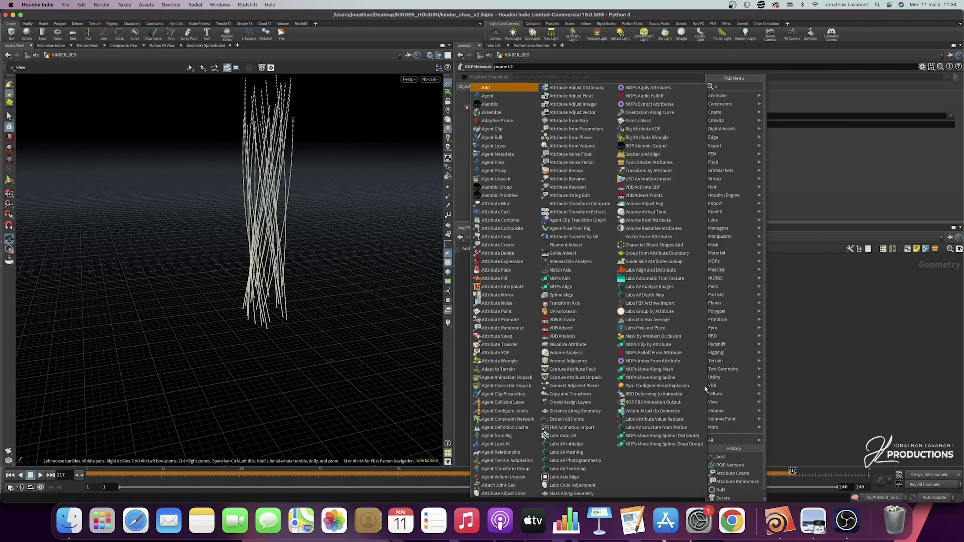
{"action": "type", "text": "add"}
{"action": "key", "text": "Return"}
{"action": "left_click", "coordinate": [701, 393]}
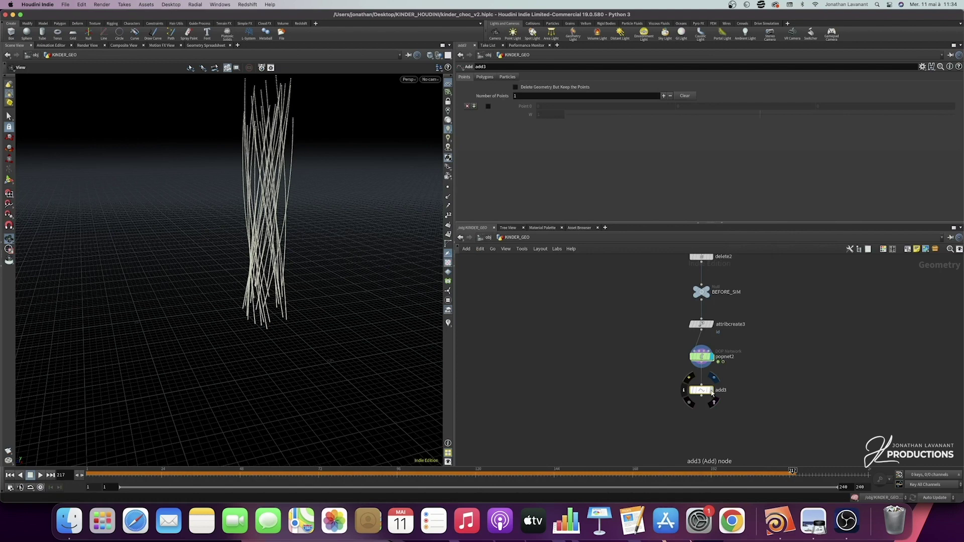
- Set the Add node to build polygons by group, using By Attribute with the attribute name id
{"action": "left_click", "coordinate": [485, 77]}
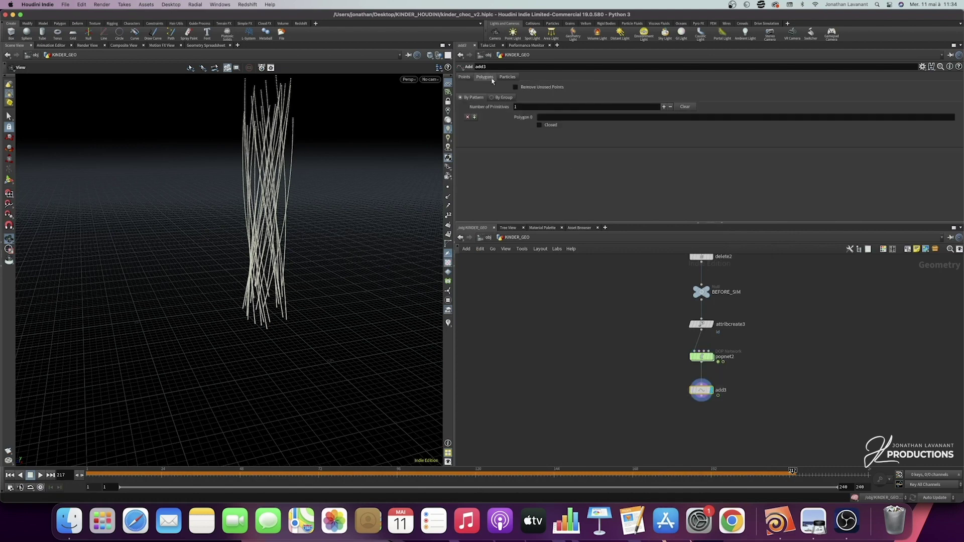
{"action": "left_click", "coordinate": [497, 98]}
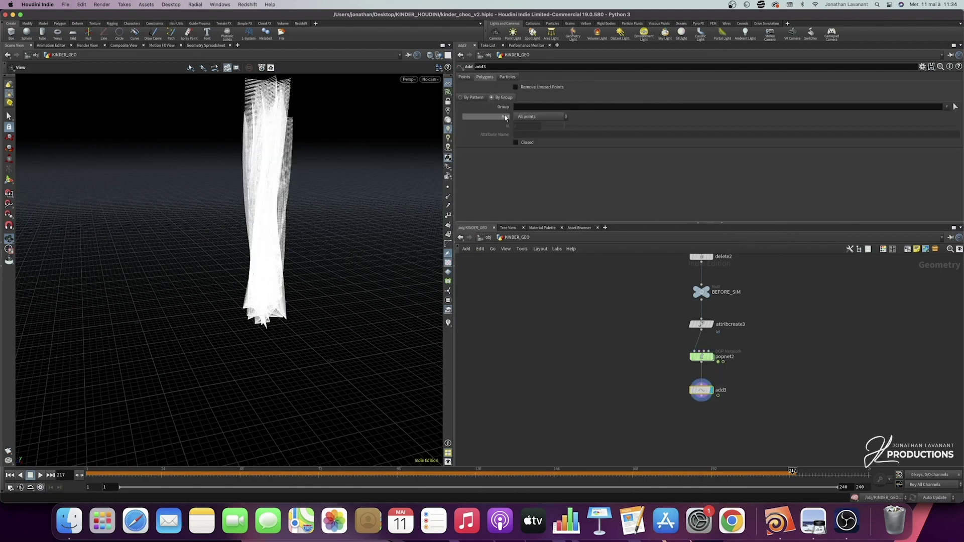
{"action": "left_click", "coordinate": [531, 119]}
{"action": "left_click", "coordinate": [540, 158]}
{"action": "left_click", "coordinate": [533, 135]}
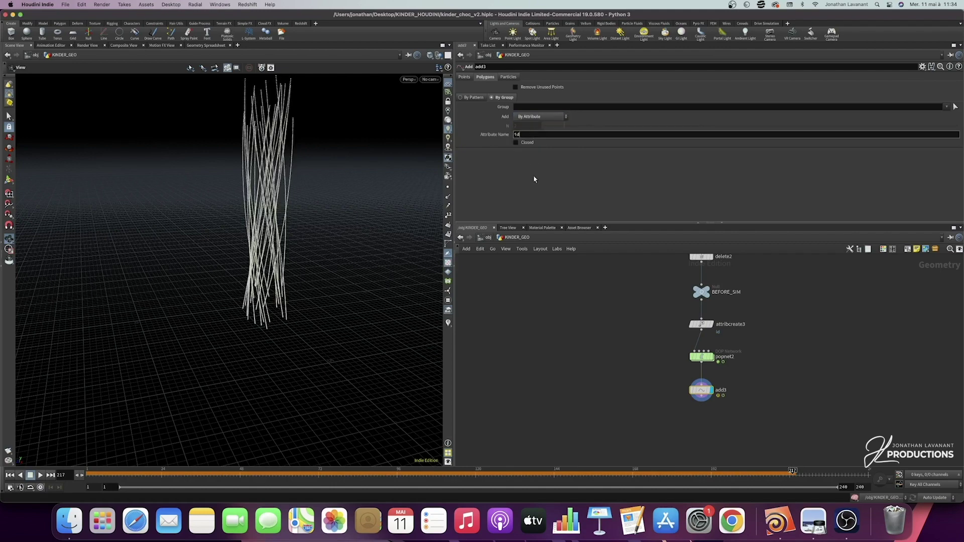
{"action": "key", "text": "Return"}
{"action": "left_click_drag", "start_coordinate": [287, 166], "coordinate": [331, 169]}
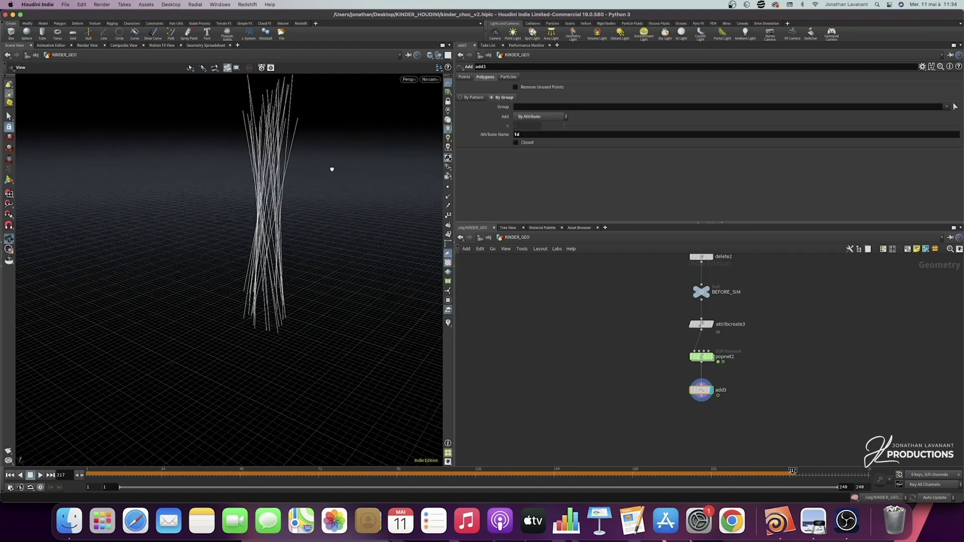
- Play the simulation from the first frame to check how the connected strands grow
{"action": "left_click_drag", "start_coordinate": [125, 472], "coordinate": [90, 473]}
{"action": "left_click", "coordinate": [41, 476]}
{"action": "left_click_drag", "start_coordinate": [236, 345], "coordinate": [261, 327]}
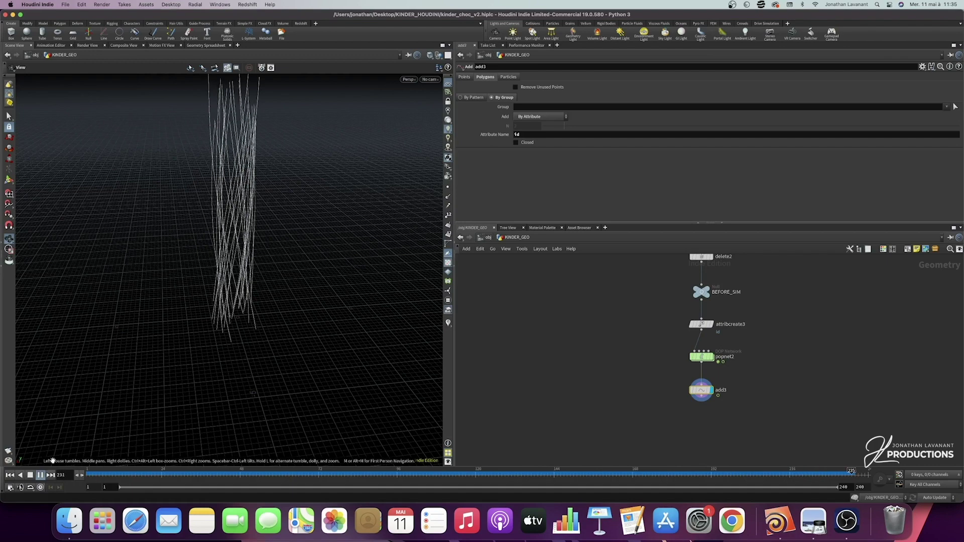
{"action": "left_click", "coordinate": [40, 476]}
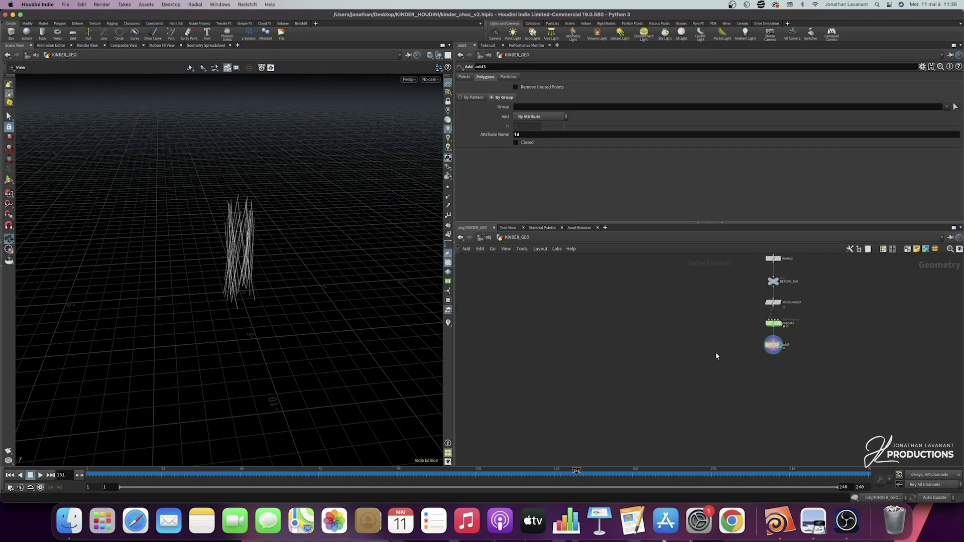
- Append a Time Shift node below the Add node and display its output
{"action": "middle_click_drag", "start_coordinate": [573, 389], "coordinate": [660, 369]}
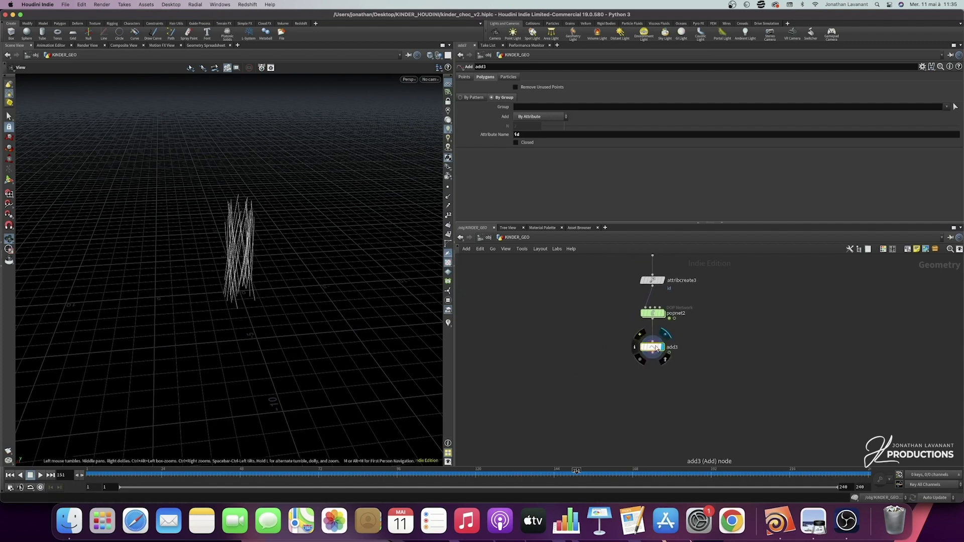
{"action": "middle_click_drag", "start_coordinate": [652, 389], "coordinate": [676, 378]}
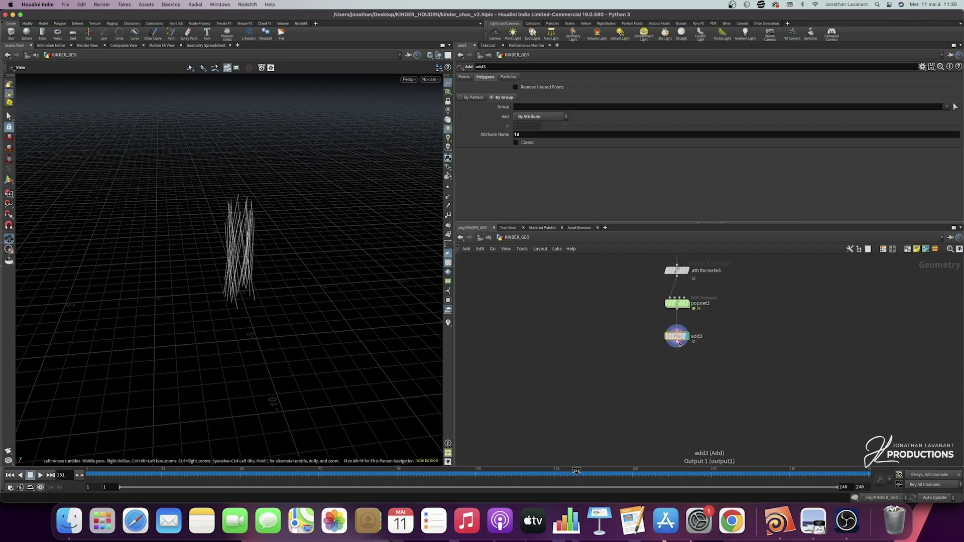
{"action": "key", "text": "Tab"}
{"action": "type", "text": "times"}
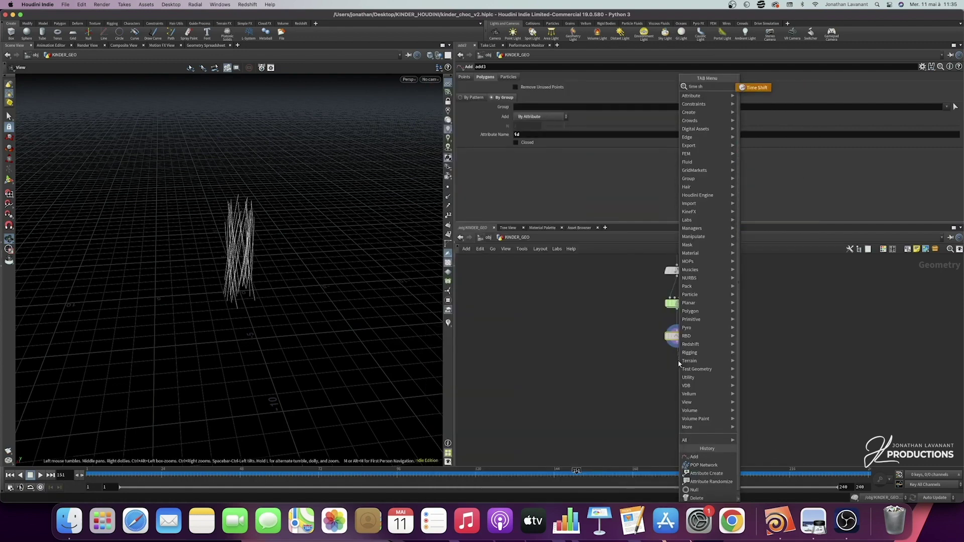
{"action": "key", "text": "Return"}
{"action": "left_click", "coordinate": [678, 371]}
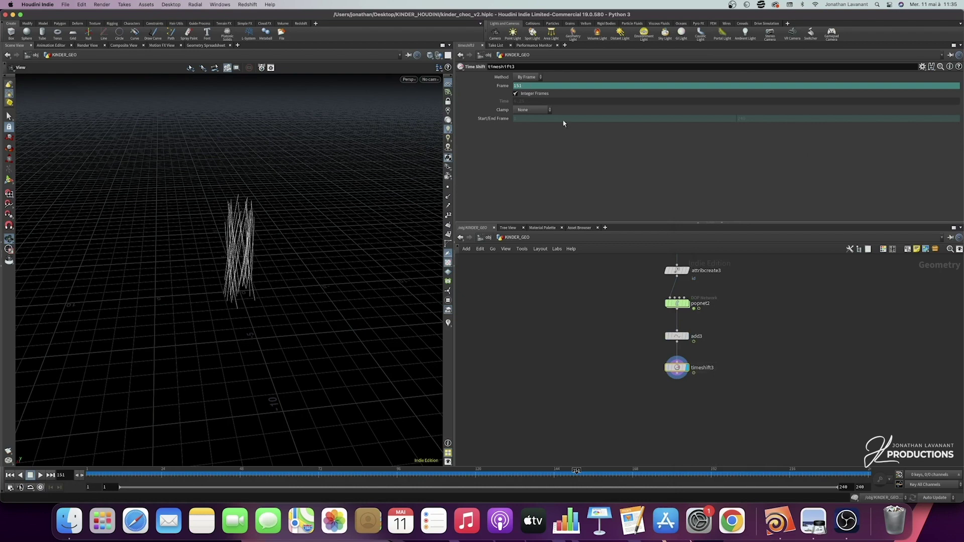
- Set the Time Shift's frame to the end-frame variable $FEND
{"action": "left_click", "coordinate": [504, 86]}
{"action": "type", "text": "END"}
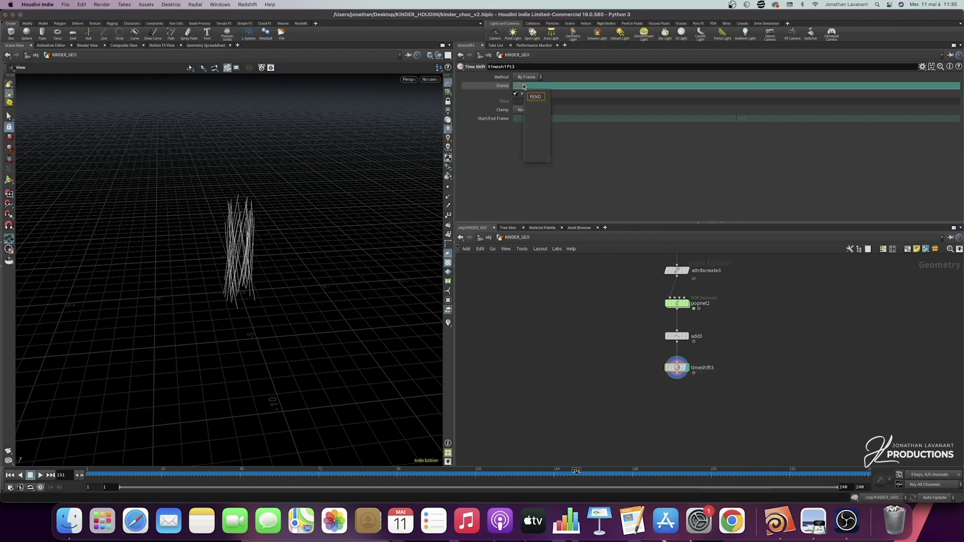
{"action": "key", "text": "Return"}
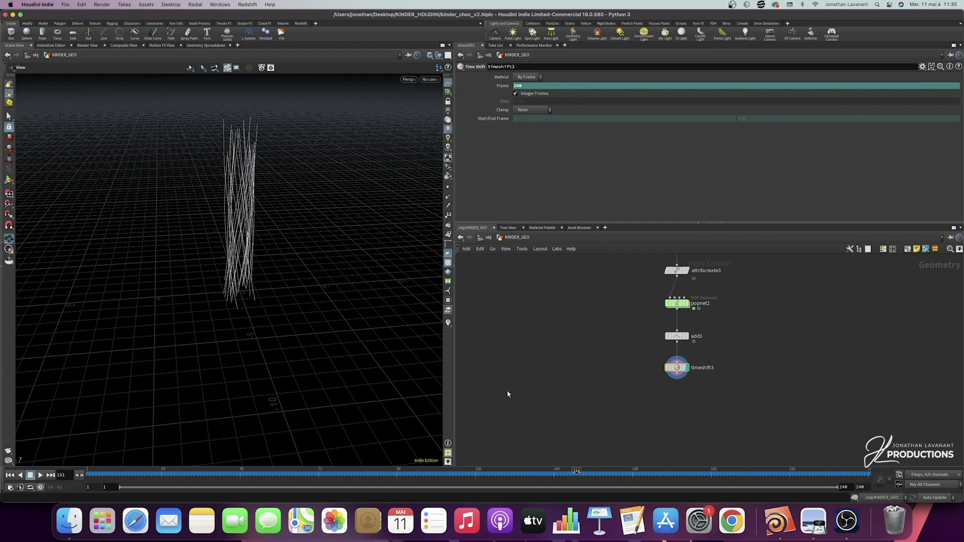
- Append a Resample node below the Time Shift node and display its output
{"action": "left_click_drag", "start_coordinate": [352, 475], "coordinate": [504, 475]}
{"action": "left_click_drag", "start_coordinate": [778, 349], "coordinate": [596, 390]}
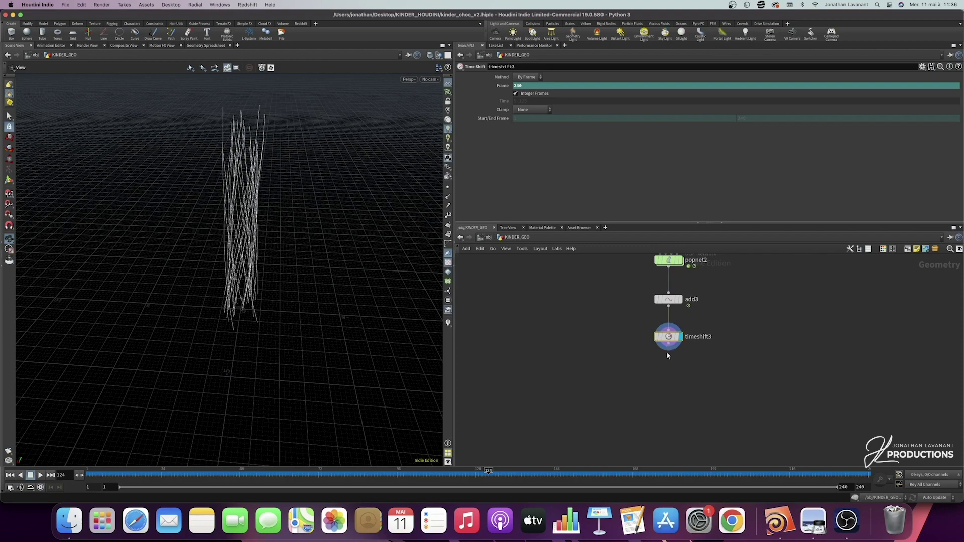
{"action": "key", "text": "Tab"}
{"action": "type", "text": "resam"}
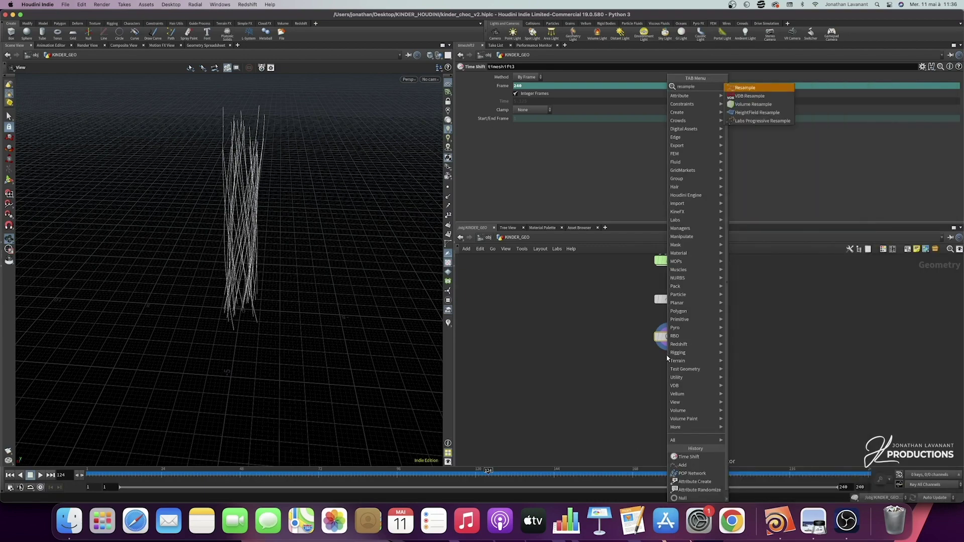
{"action": "key", "text": "Return"}
{"action": "left_click", "coordinate": [669, 369]}
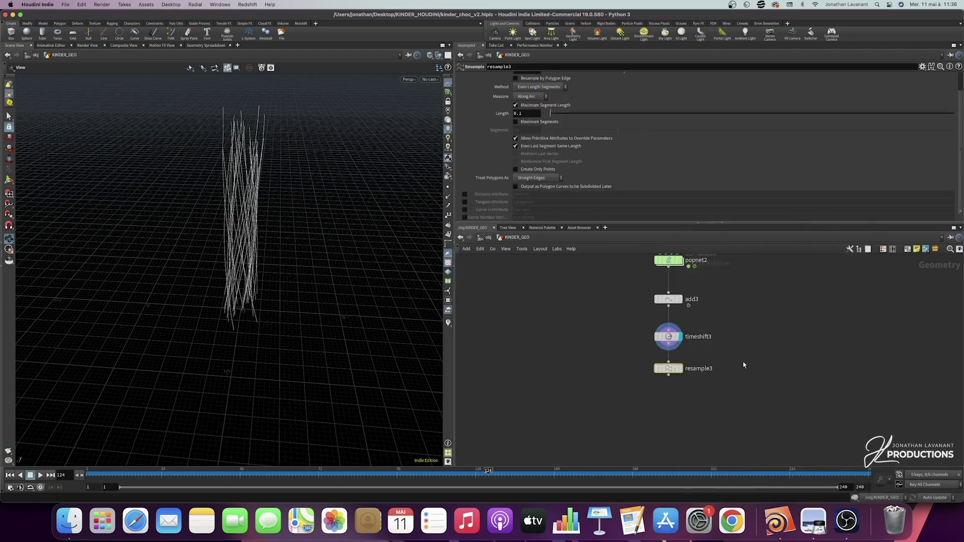
{"action": "left_click", "coordinate": [679, 369]}
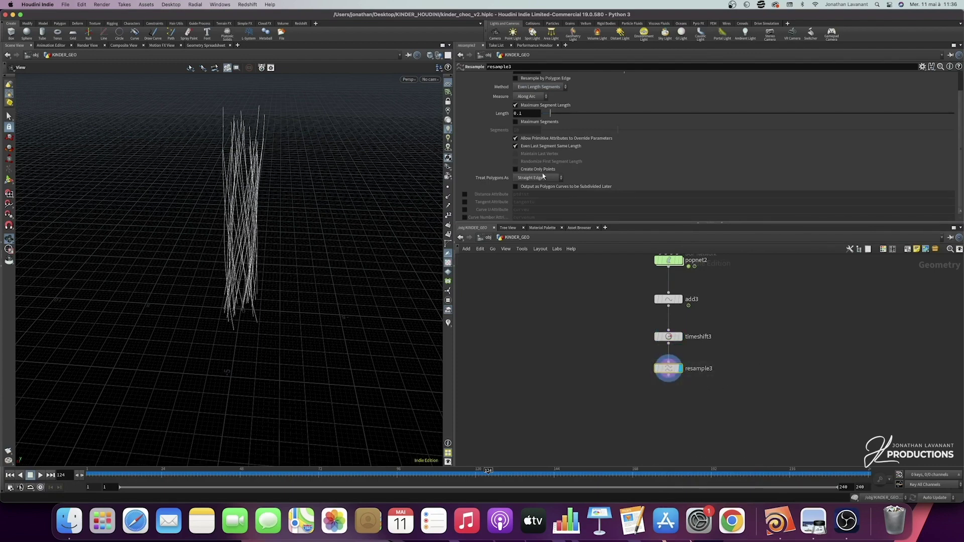
- Show the strands' points in the viewport and set the Resample node to treat polygons as Subdivision Curves
{"action": "left_click", "coordinate": [448, 186]}
{"action": "scroll", "coordinate": [247, 187], "scroll_direction": "up", "scroll_amount": 5}
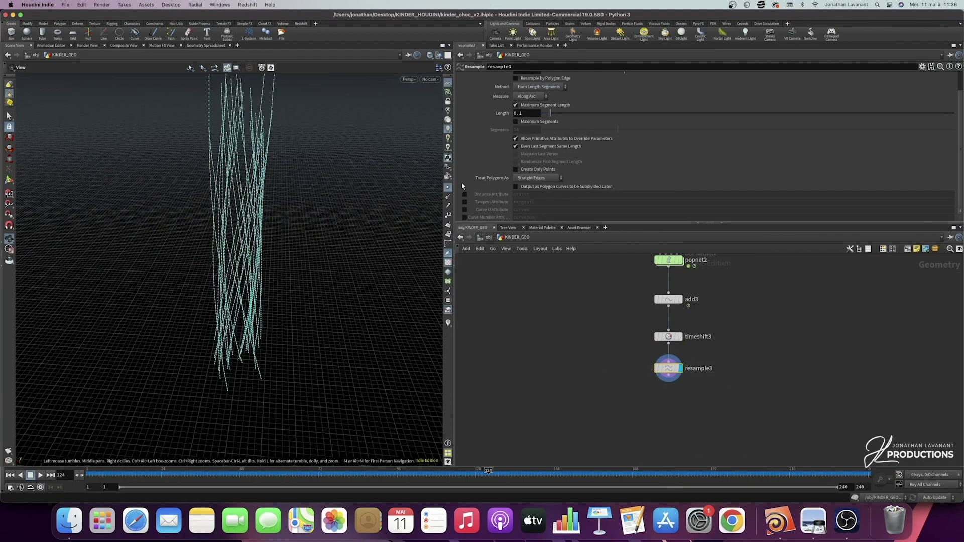
{"action": "scroll", "coordinate": [235, 182], "scroll_direction": "up", "scroll_amount": 4}
{"action": "scroll", "coordinate": [267, 209], "scroll_direction": "down", "scroll_amount": 2}
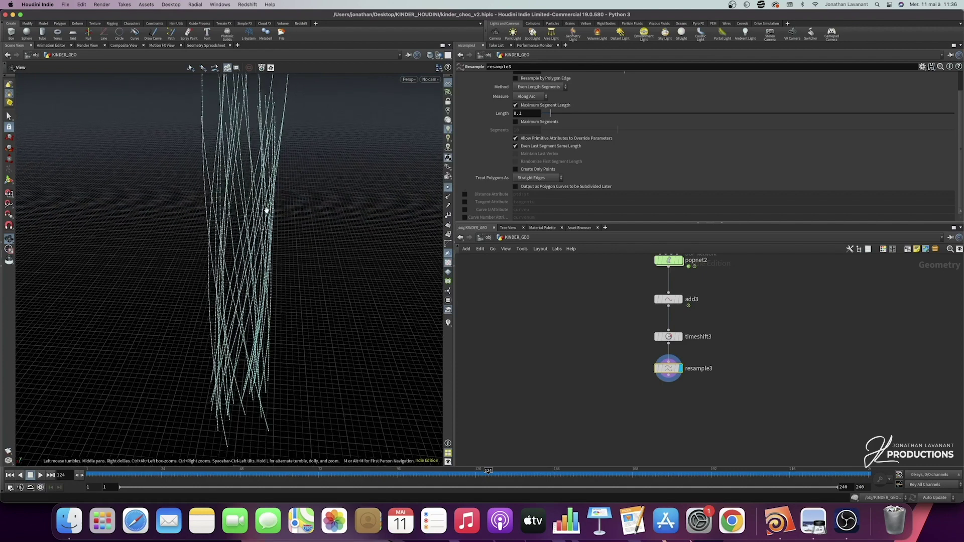
{"action": "left_click", "coordinate": [537, 179]}
{"action": "left_click", "coordinate": [537, 195]}
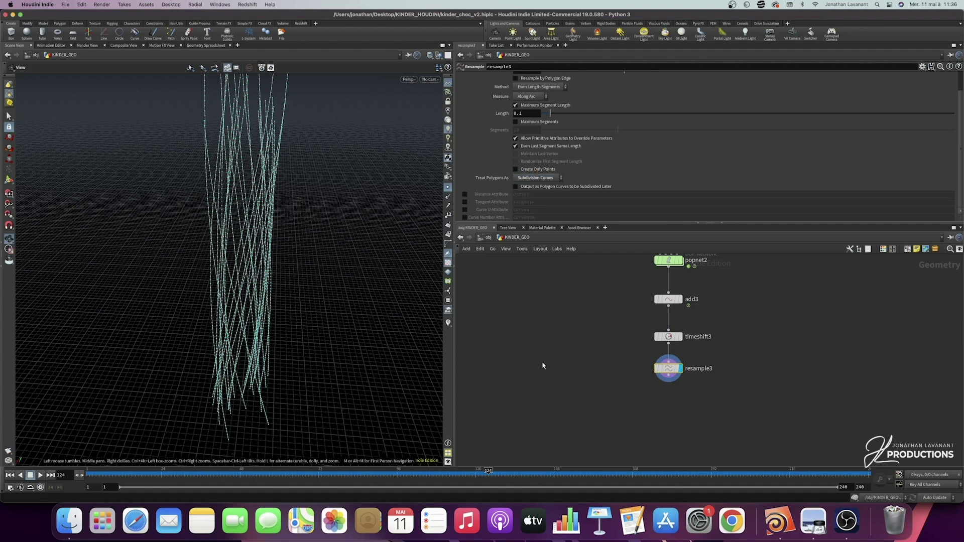
- Enable the Resample node's Curve U Attribute, curveu, and hide the viewport points
{"action": "left_click", "coordinate": [465, 209]}
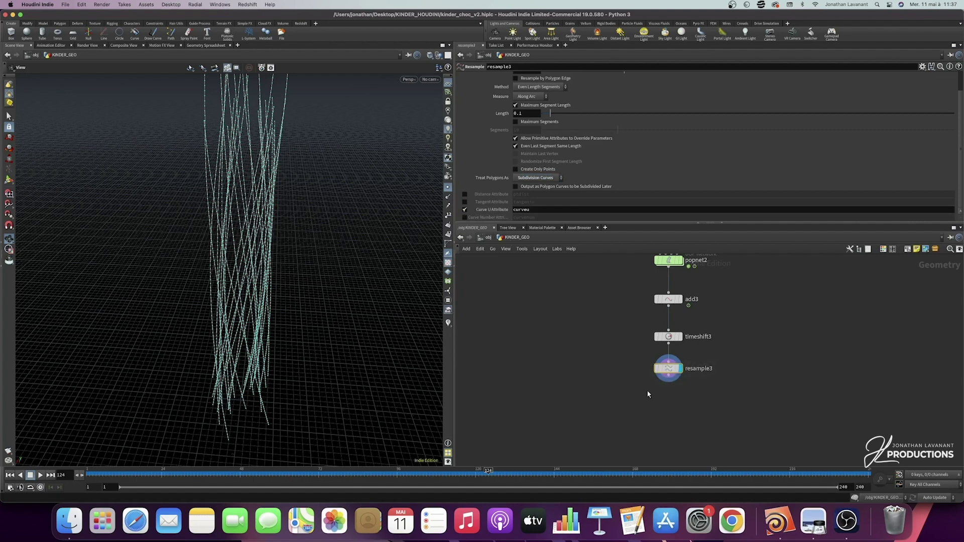
{"action": "left_click_drag", "start_coordinate": [643, 390], "coordinate": [723, 354]}
{"action": "left_click", "coordinate": [448, 188]}
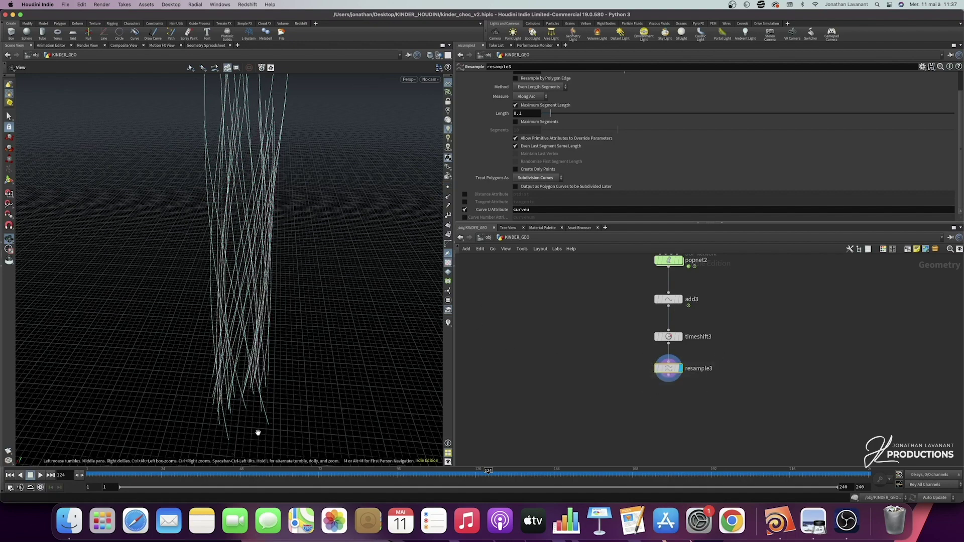
- Compare the resampled strands with the reference image IMG_3254.PNG in Preview, and return to Houdini
{"action": "left_click_drag", "start_coordinate": [302, 259], "coordinate": [257, 288]}
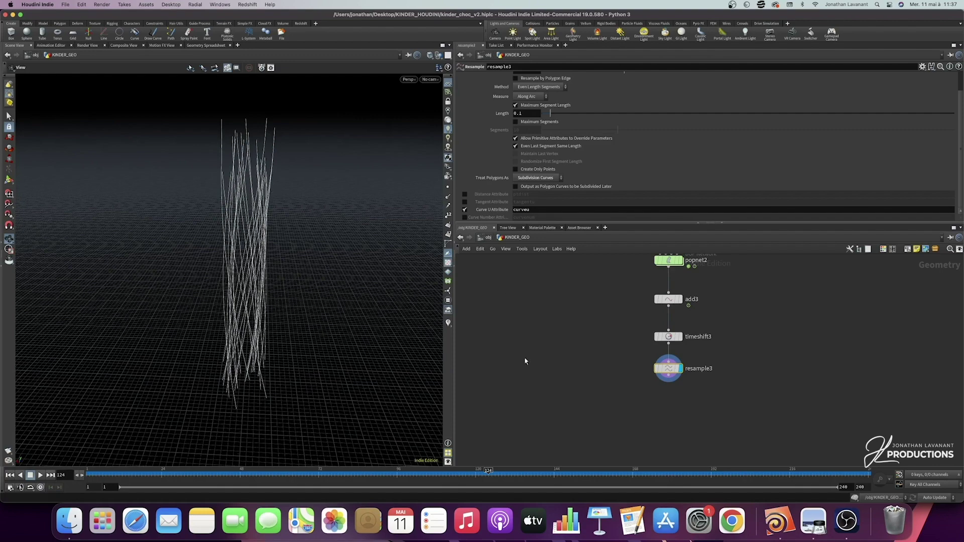
{"action": "left_click_drag", "start_coordinate": [286, 327], "coordinate": [278, 346]}
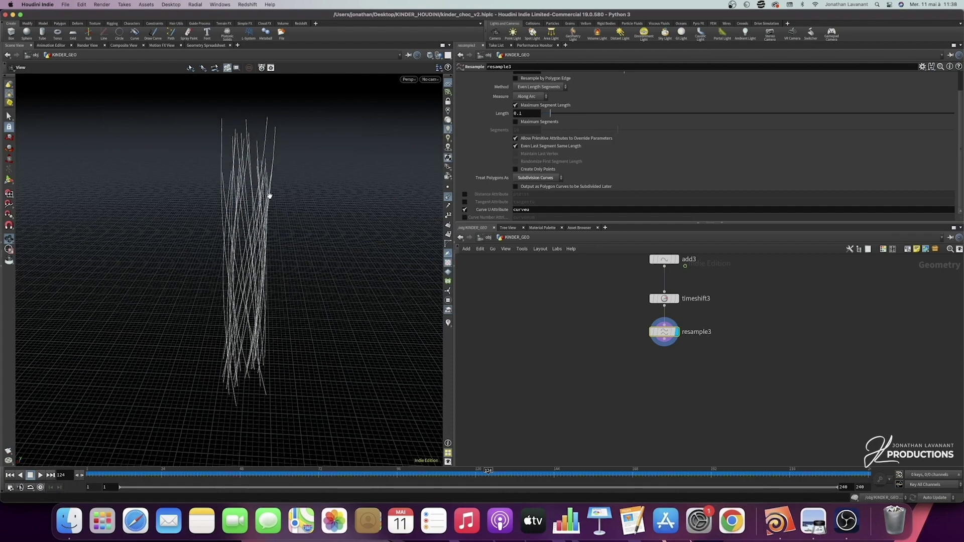
{"action": "left_click", "coordinate": [813, 522]}
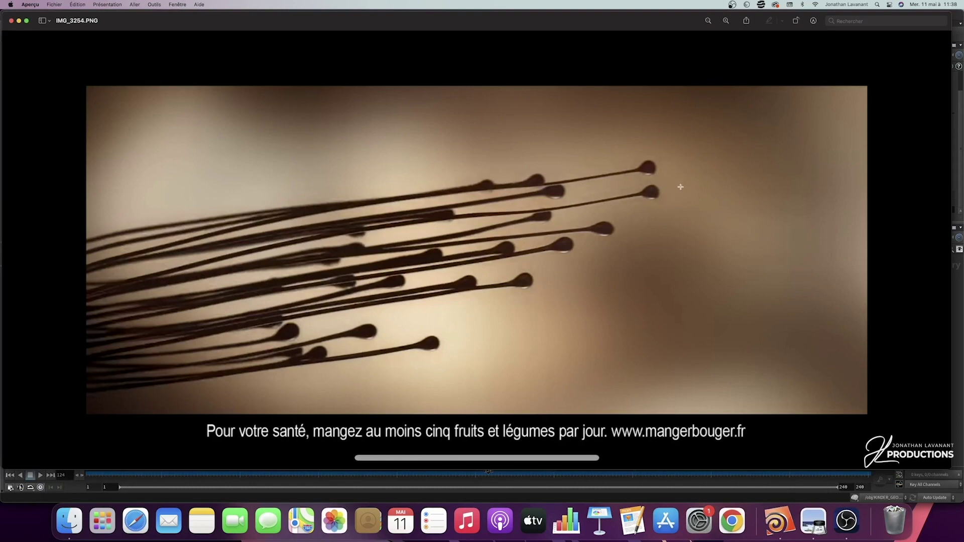
{"action": "key", "text": "super+Tab"}
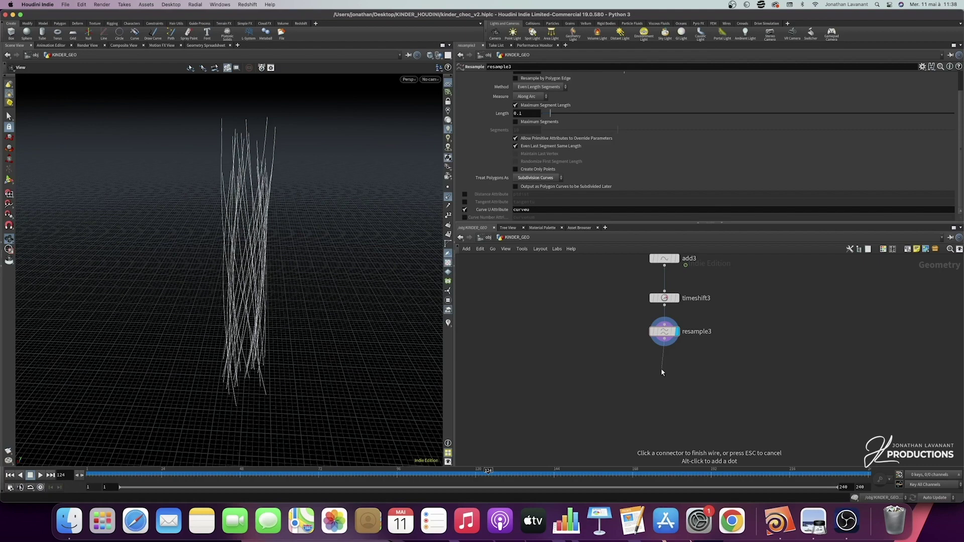
- Append an Attribute Wrangle below the Resample node and display its output
{"action": "key", "text": "Tab"}
{"action": "type", "text": "att w"}
{"action": "key", "text": "Return"}
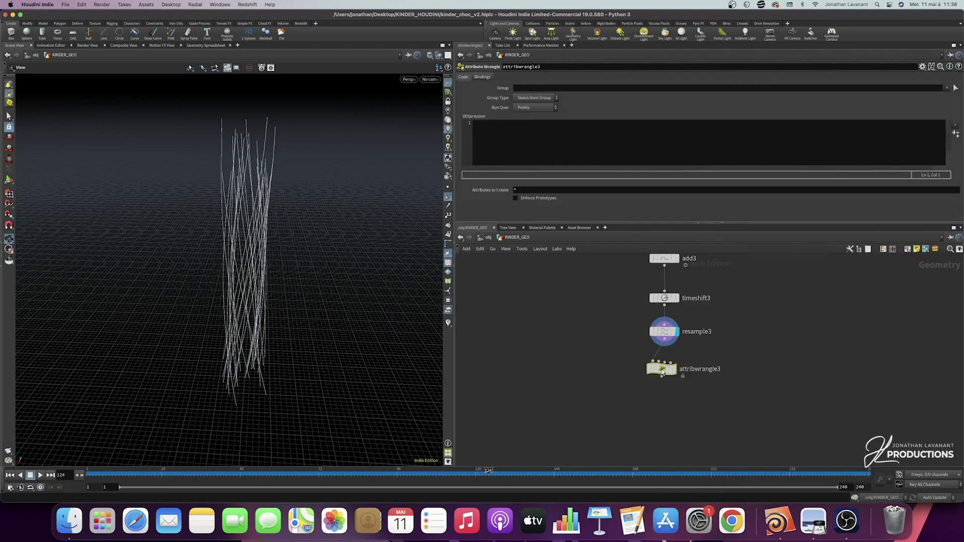
{"action": "left_click", "coordinate": [676, 374]}
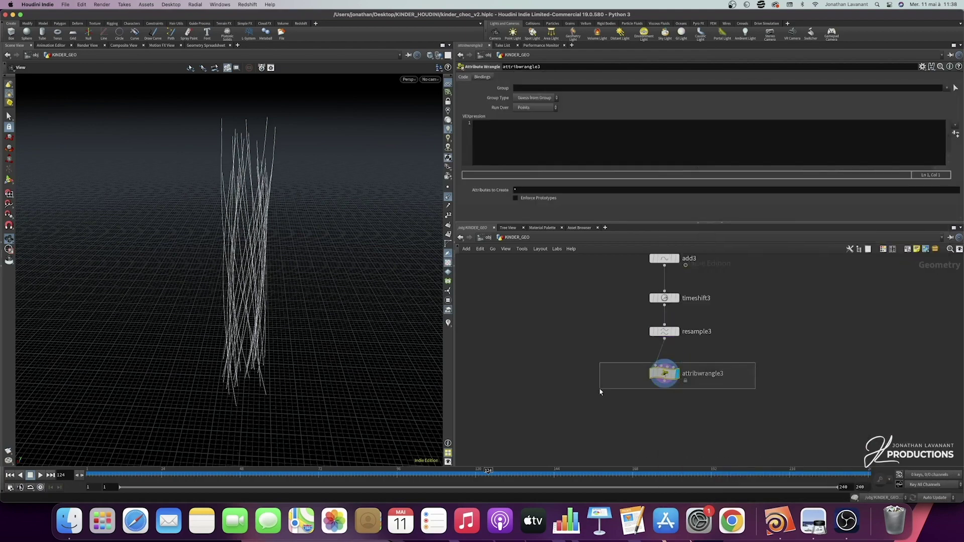
- Write the wrangle's VEX expression as v@bend_dir = normalize(@N);
{"action": "left_click", "coordinate": [547, 150]}
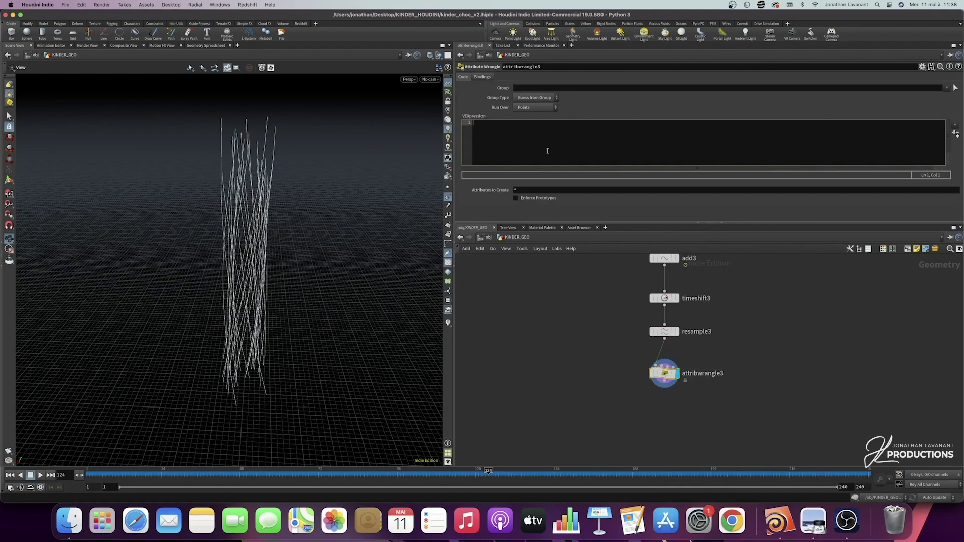
{"action": "type", "text": "v@bend_dir = normalize(@N);"}
{"action": "left_click", "coordinate": [553, 387]}
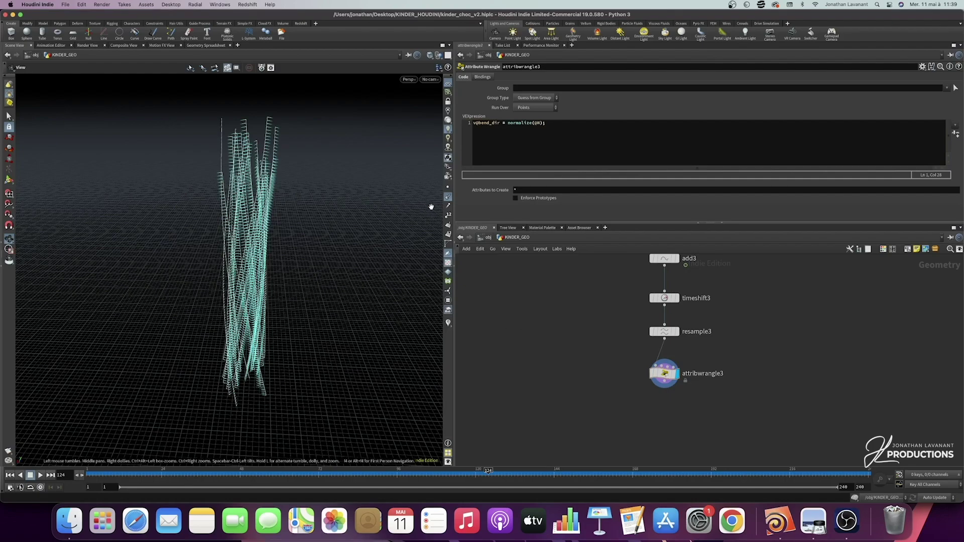
- Show the point normals in the viewport and examine their directions along the strands
{"action": "left_click", "coordinate": [448, 198]}
{"action": "left_click", "coordinate": [448, 197]}
{"action": "scroll", "coordinate": [251, 205], "scroll_direction": "up", "scroll_amount": 10}
{"action": "left_click_drag", "start_coordinate": [280, 207], "coordinate": [251, 166]}
{"action": "scroll", "coordinate": [261, 168], "scroll_direction": "down", "scroll_amount": 5}
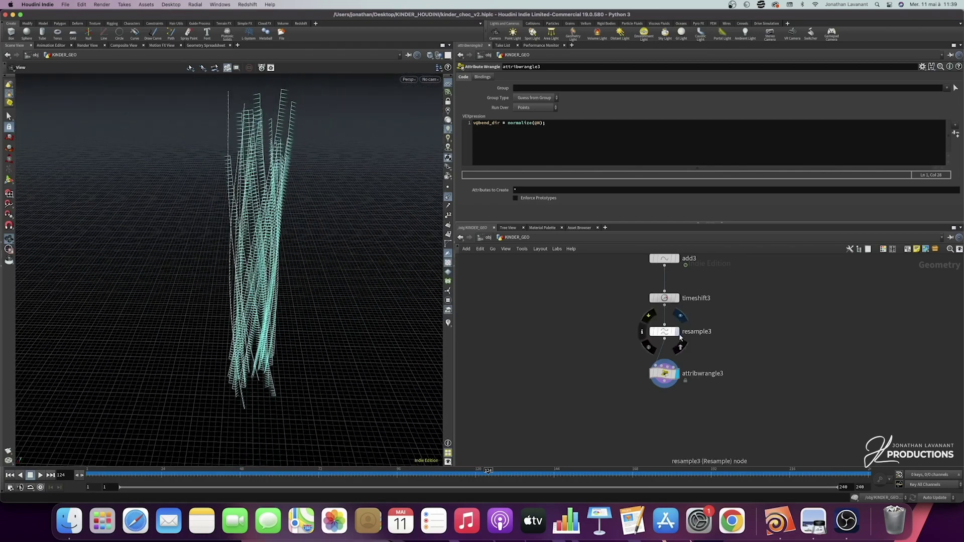
{"action": "left_click", "coordinate": [666, 332]}
{"action": "left_click", "coordinate": [675, 381]}
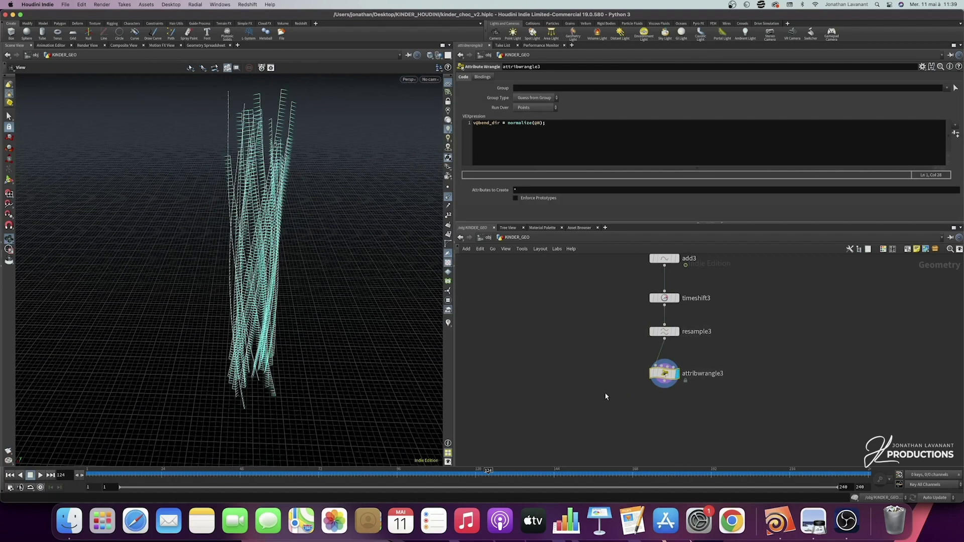
- Append a Point VOP node below the Attribute Wrangle
{"action": "scroll", "coordinate": [629, 384], "scroll_direction": "down", "scroll_amount": 2}
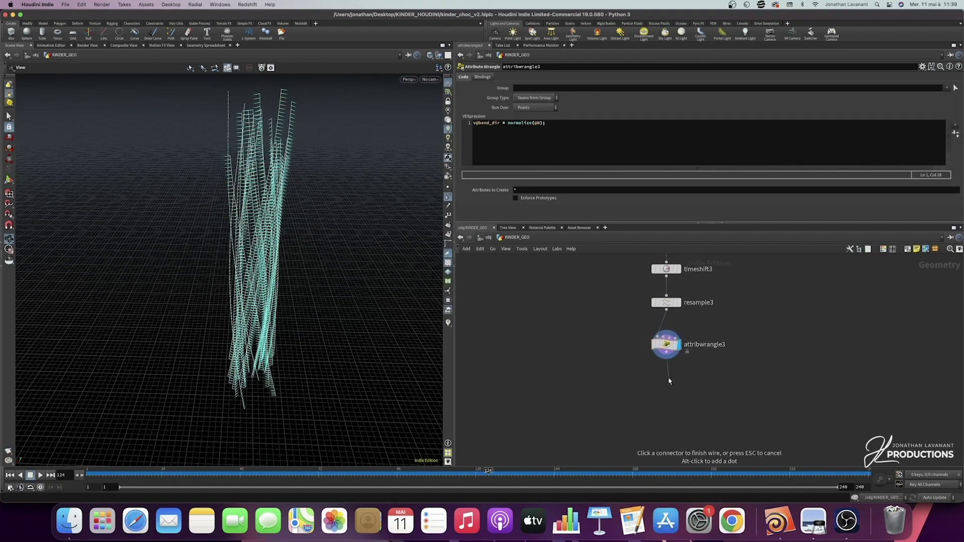
{"action": "key", "text": "Tab"}
{"action": "type", "text": "point vop"}
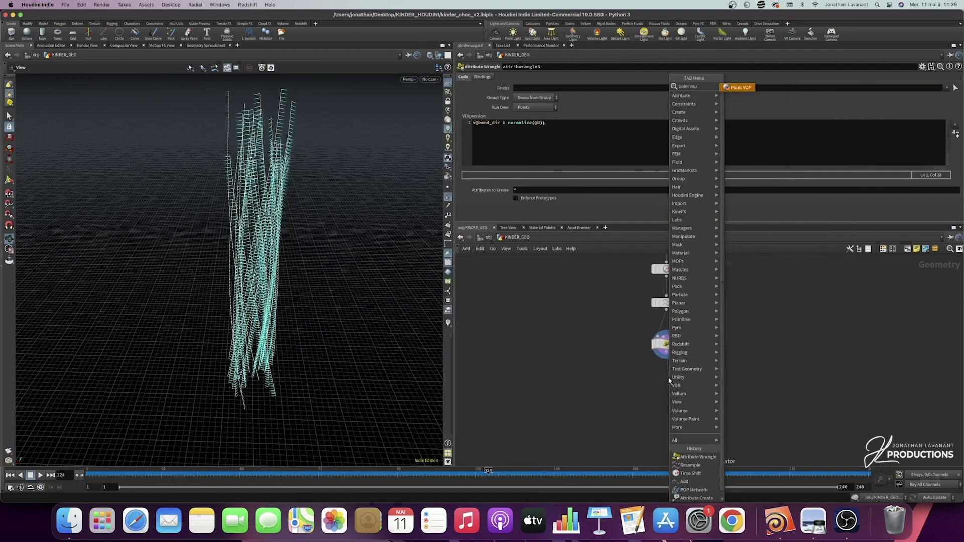
{"action": "key", "text": "Return"}
{"action": "left_click", "coordinate": [668, 377]}
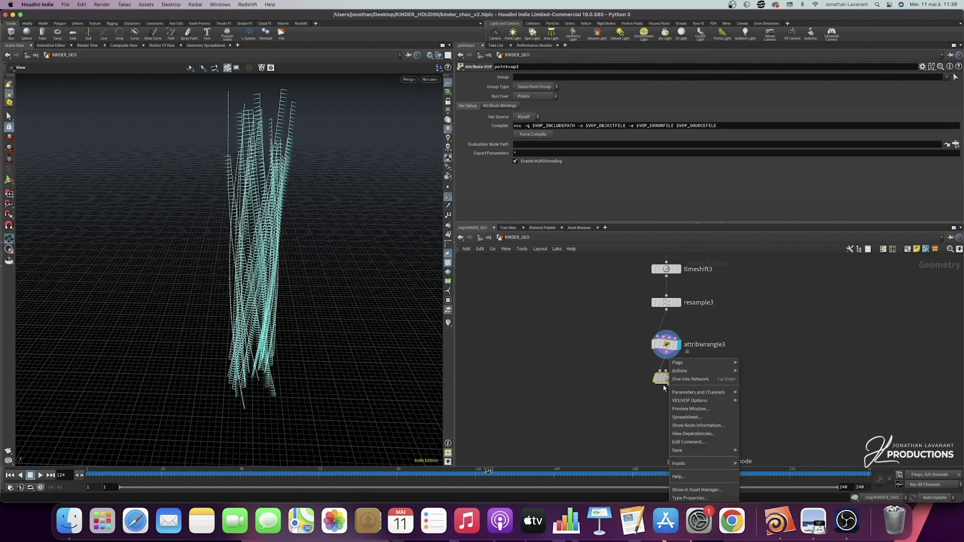
{"action": "left_click_drag", "start_coordinate": [664, 385], "coordinate": [662, 393]}
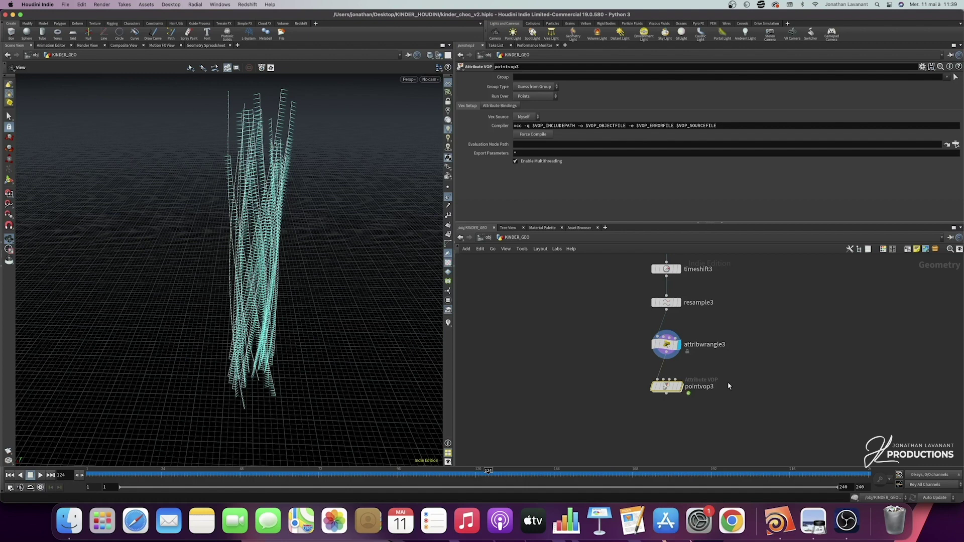
{"action": "left_click", "coordinate": [667, 344]}
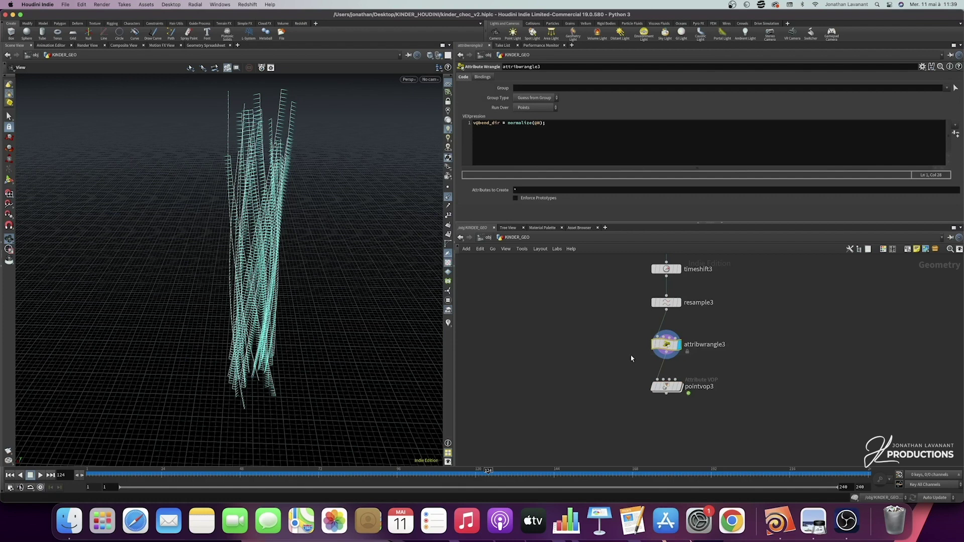
{"action": "left_click_drag", "start_coordinate": [751, 390], "coordinate": [768, 375]}
{"action": "left_click", "coordinate": [667, 344]}
{"action": "left_click_drag", "start_coordinate": [768, 334], "coordinate": [610, 359]}
- Enter the Point VOP's network and space the global input and output nodes apart
{"action": "left_click_drag", "start_coordinate": [739, 379], "coordinate": [592, 425]}
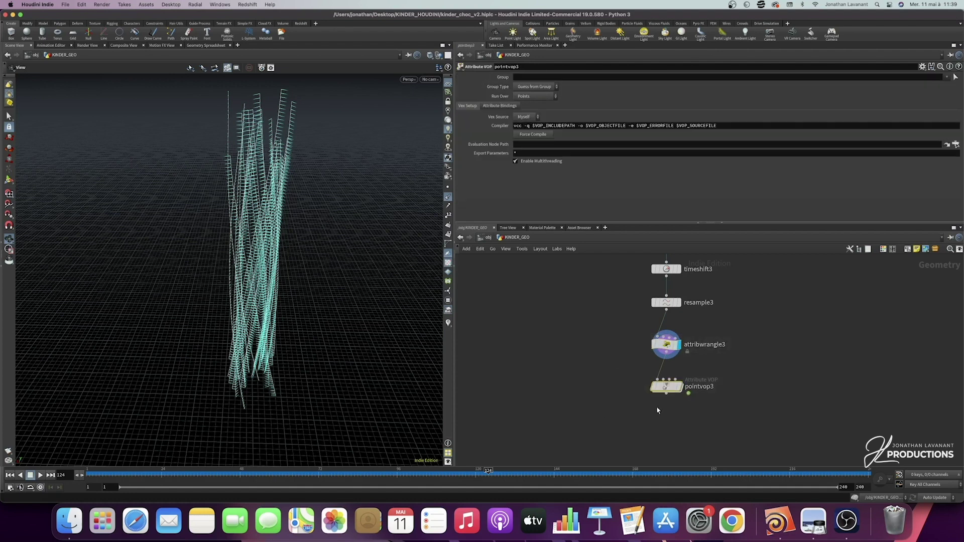
{"action": "key", "text": "i"}
{"action": "left_click_drag", "start_coordinate": [640, 327], "coordinate": [525, 298]}
{"action": "left_click_drag", "start_coordinate": [773, 287], "coordinate": [786, 293]}
- Add a Displace Along Normal node and wire position P through it to the geometry output's P
{"action": "key", "text": "Tab"}
{"action": "type", "text": "disp"}
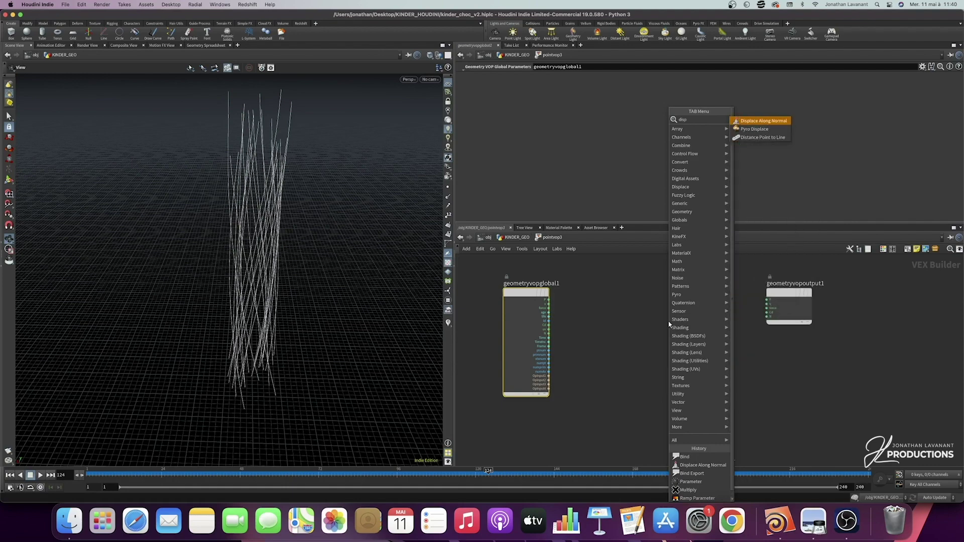
{"action": "key", "text": "Return"}
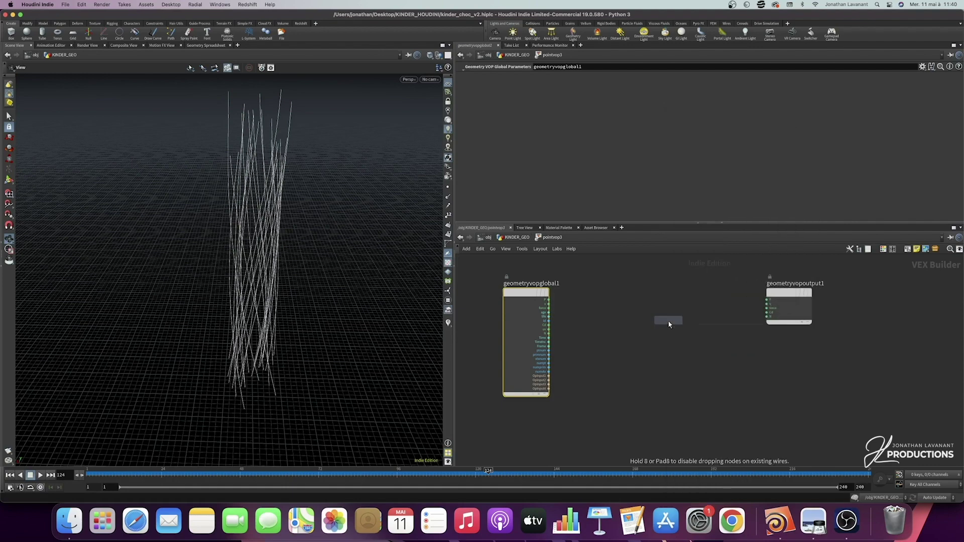
{"action": "left_click", "coordinate": [668, 323]}
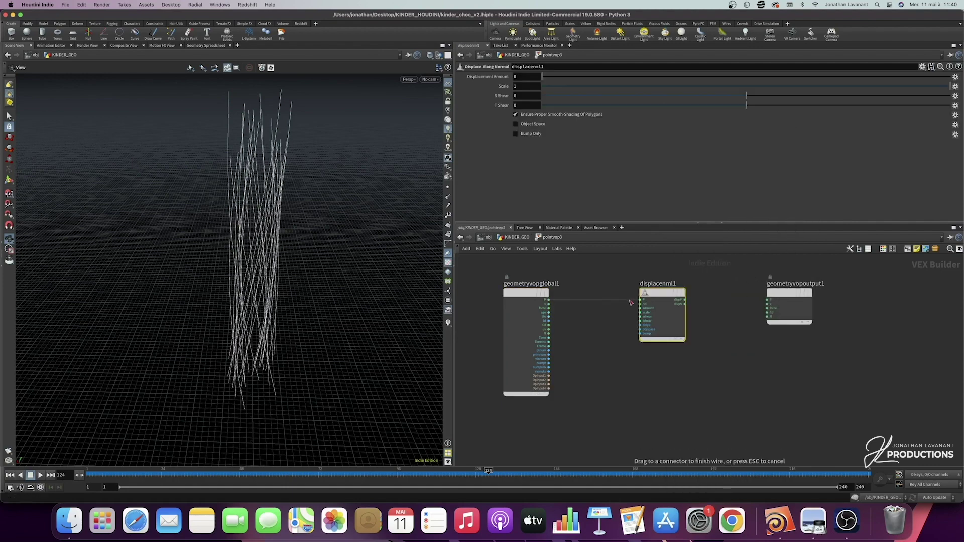
{"action": "left_click_drag", "start_coordinate": [684, 301], "coordinate": [768, 300]}
- Add a Bind node below the global input node and name its parameter curveu
{"action": "middle_click_drag", "start_coordinate": [603, 365], "coordinate": [631, 342]}
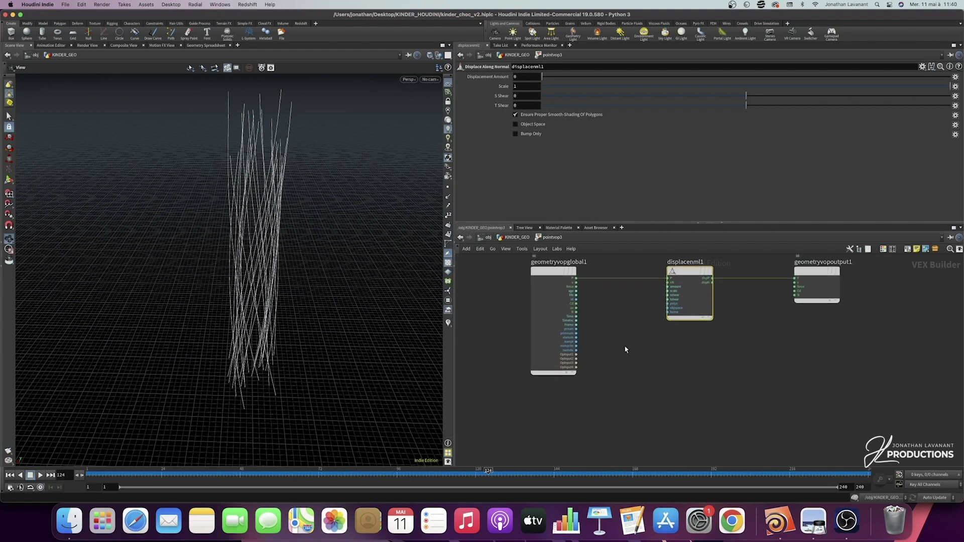
{"action": "key", "text": "Tab"}
{"action": "type", "text": "bind"}
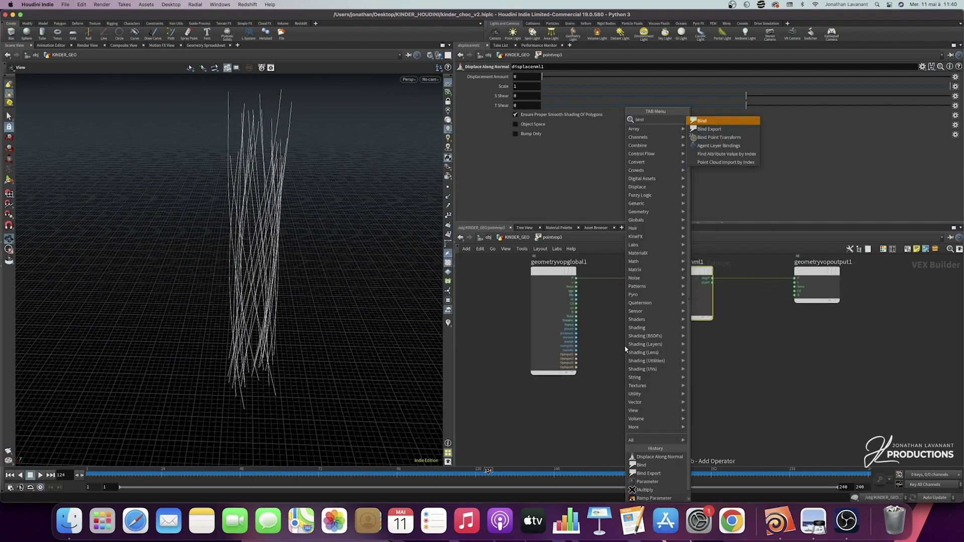
{"action": "key", "text": "Return"}
{"action": "left_click", "coordinate": [553, 402]}
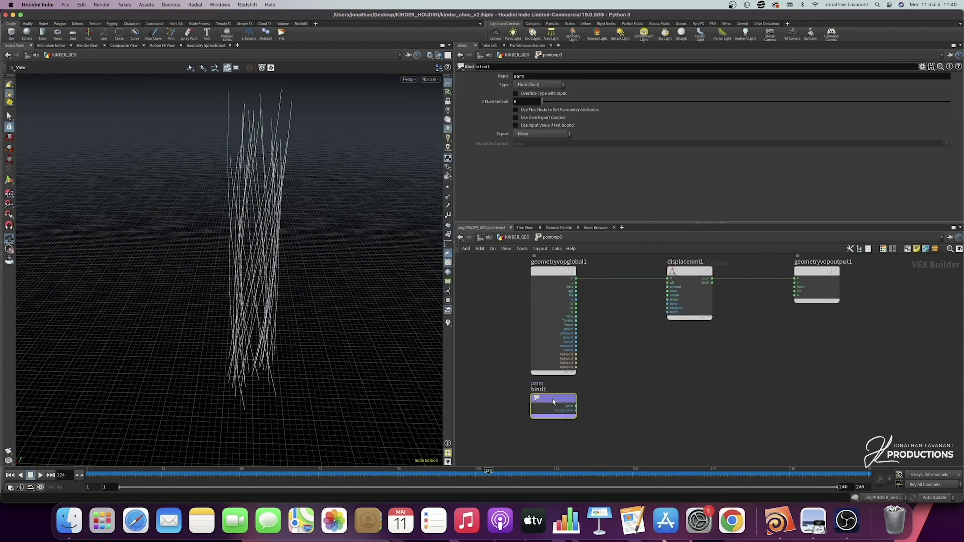
{"action": "left_click", "coordinate": [540, 76]}
{"action": "type", "text": "curveu"}
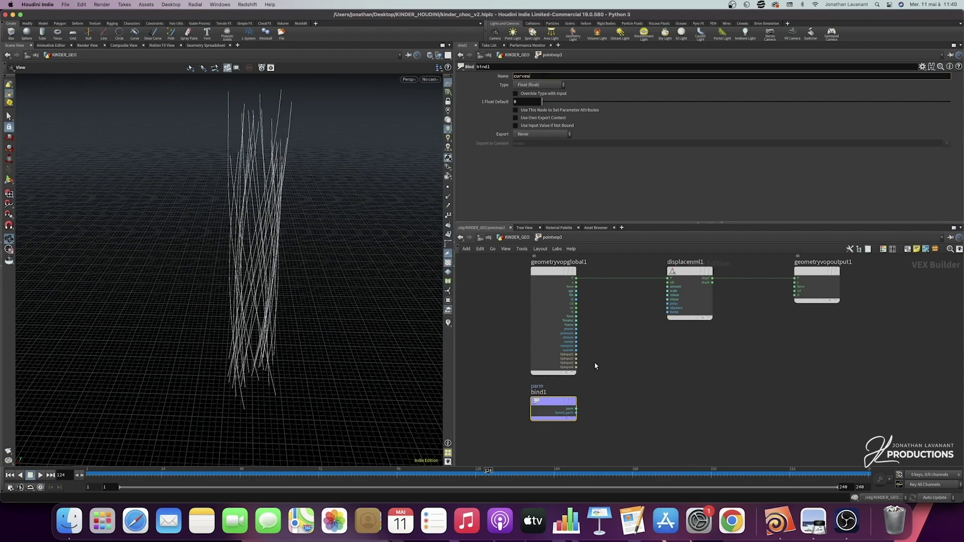
{"action": "key", "text": "Return"}
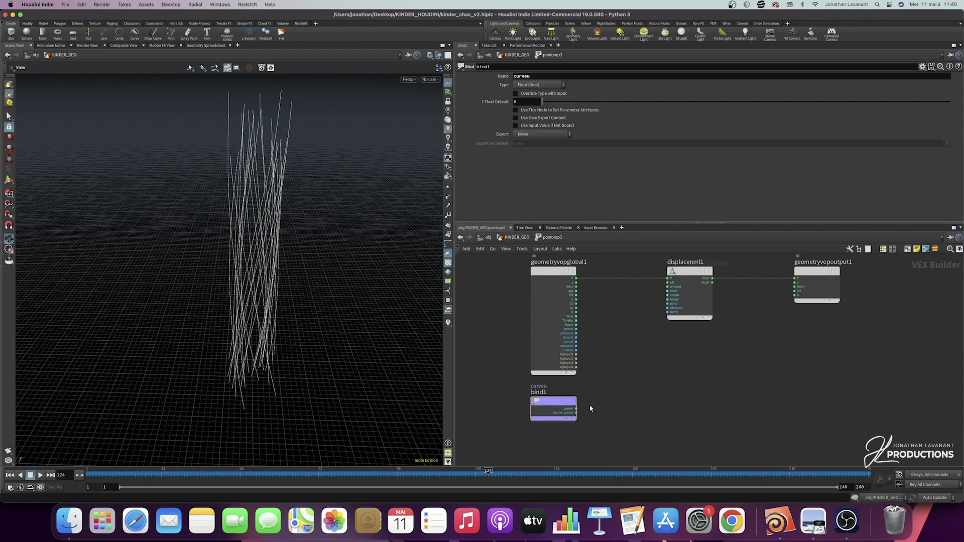
- Add a Ramp Parameter node driven by the curveu Bind node's output
{"action": "left_click", "coordinate": [577, 409]}
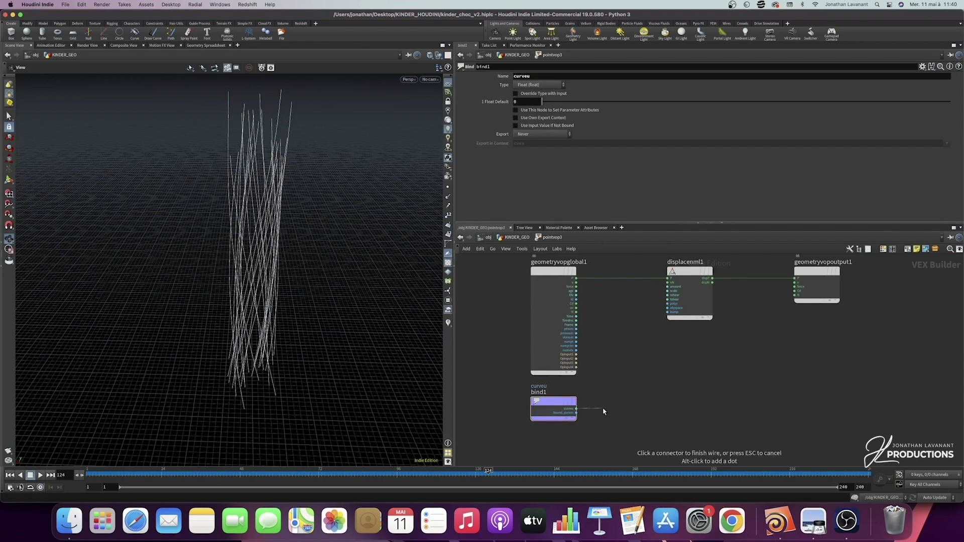
{"action": "key", "text": "Tab"}
{"action": "type", "text": "ramp"}
{"action": "key", "text": "Down"}
{"action": "key", "text": "Down"}
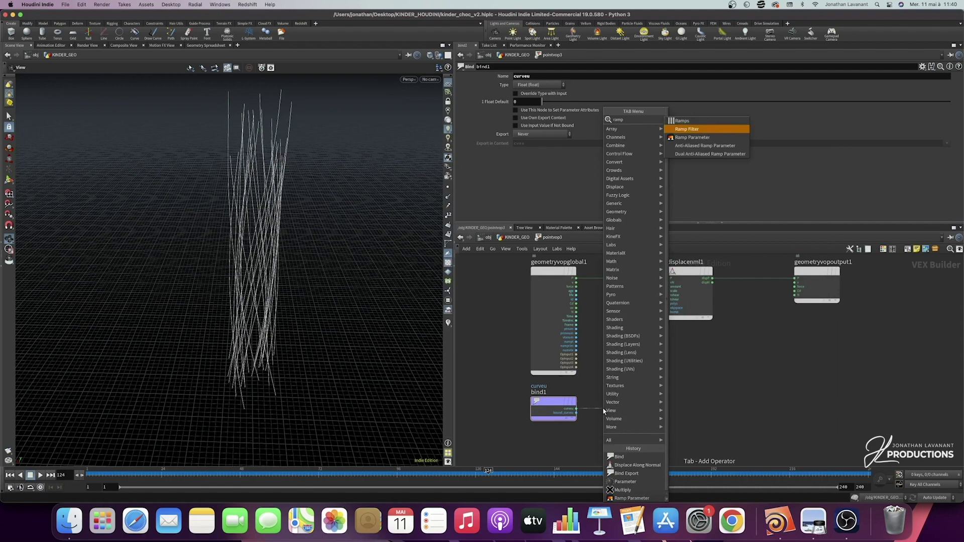
{"action": "key", "text": "Return"}
{"action": "left_click", "coordinate": [606, 405]}
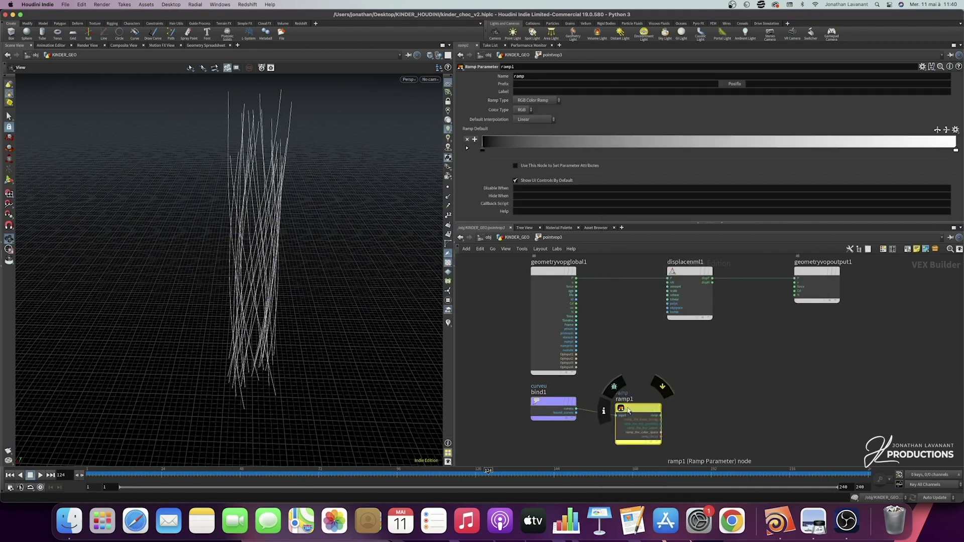
- Add a Multiply node fed by the ramp's output and move the Displace Along Normal node closer to the geometry output
{"action": "left_click", "coordinate": [663, 409]}
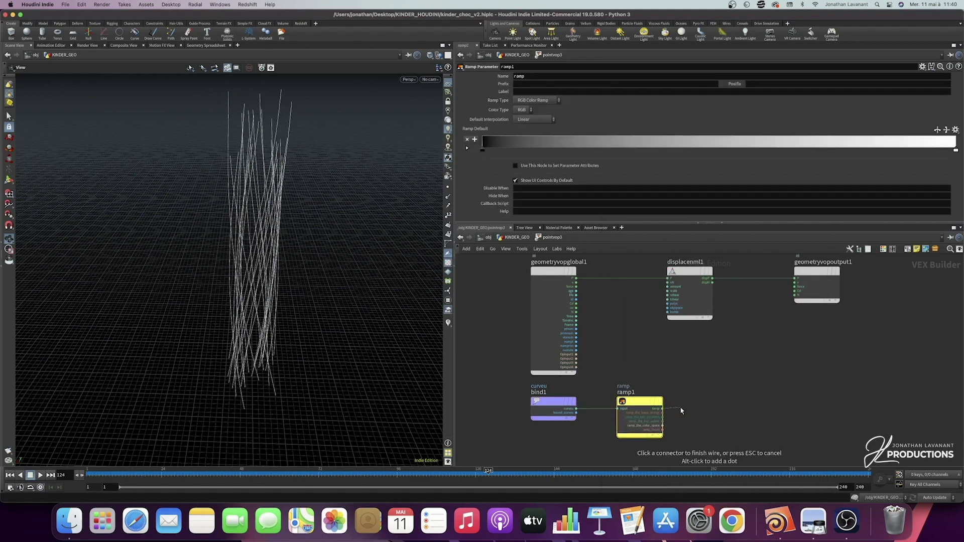
{"action": "key", "text": "Tab"}
{"action": "type", "text": "mult"}
{"action": "key", "text": "Return"}
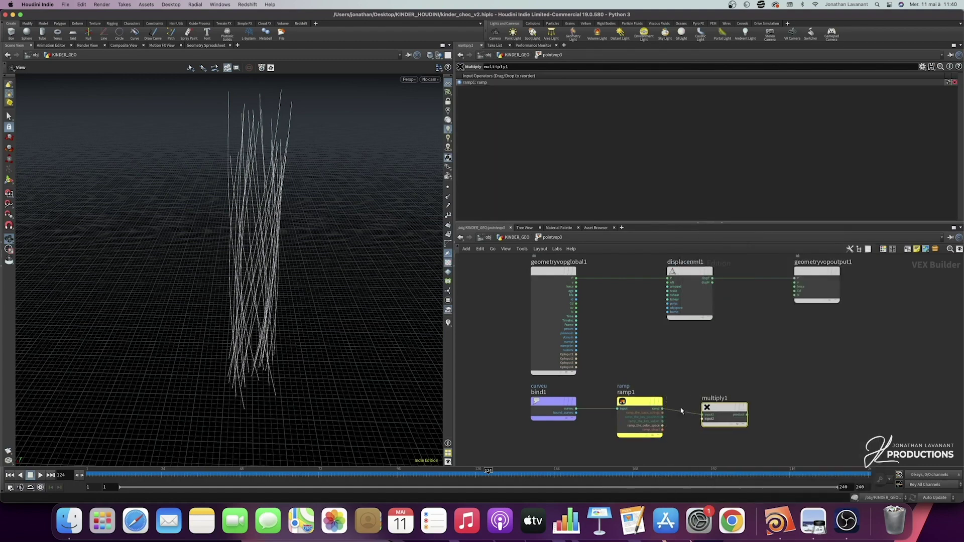
{"action": "left_click", "coordinate": [701, 407]}
{"action": "left_click_drag", "start_coordinate": [698, 275], "coordinate": [755, 278]}
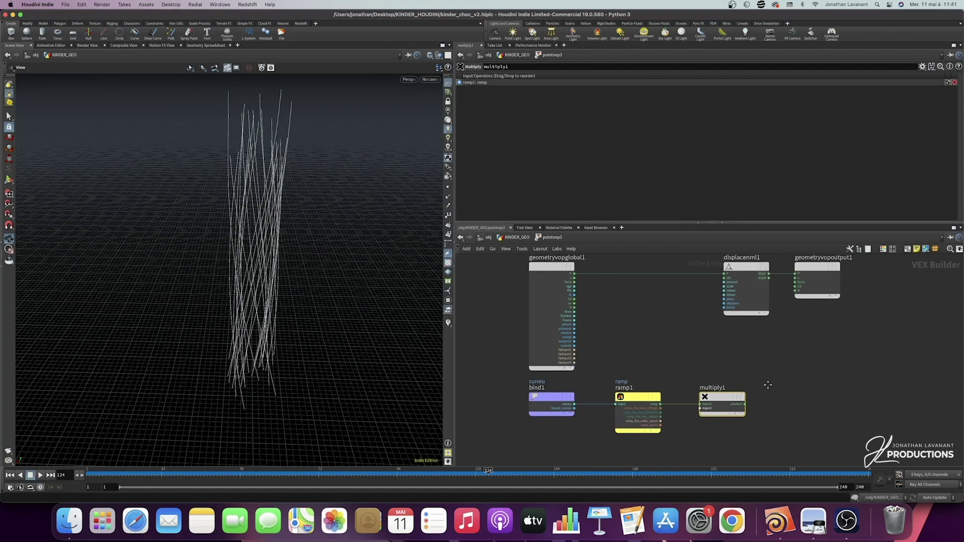
- Add a Parameter node wired into the Multiply node's second input
{"action": "scroll", "coordinate": [743, 395], "scroll_direction": "down", "scroll_amount": 3}
{"action": "left_click", "coordinate": [694, 379]}
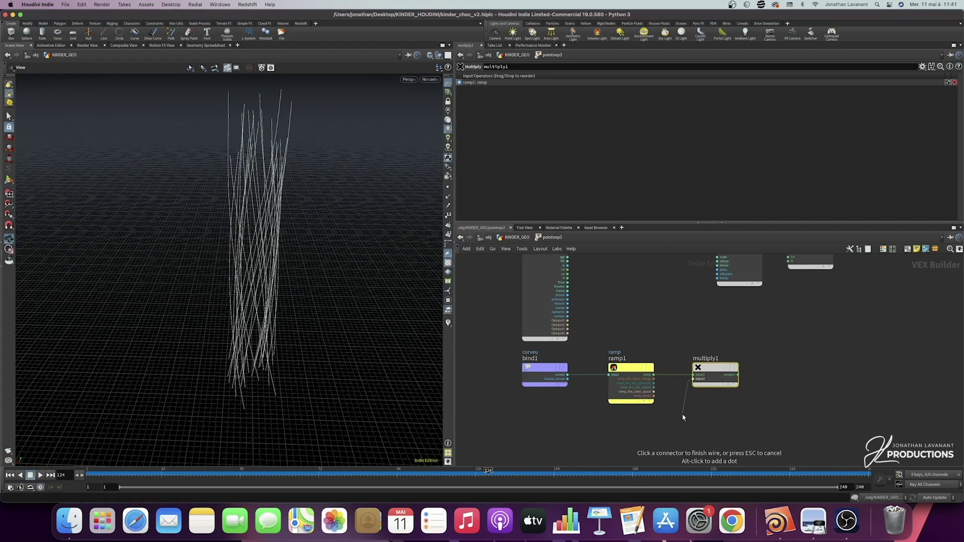
{"action": "left_click", "coordinate": [682, 416]}
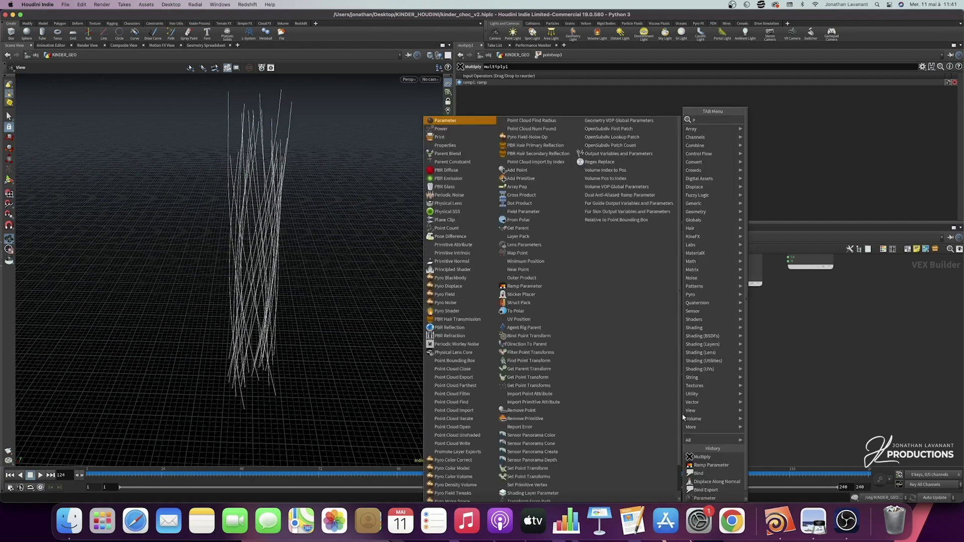
{"action": "type", "text": "parm"}
{"action": "key", "text": "Return"}
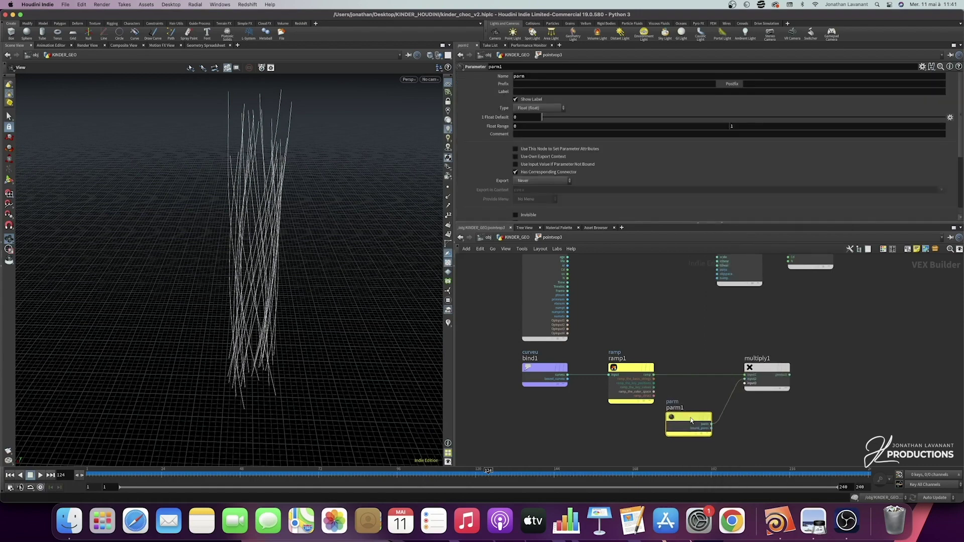
- Undo the last node change and wire the Multiply product into the Displace Along Normal amount input
{"action": "key", "text": "super+z"}
{"action": "left_click", "coordinate": [675, 413]}
{"action": "left_click", "coordinate": [687, 292]}
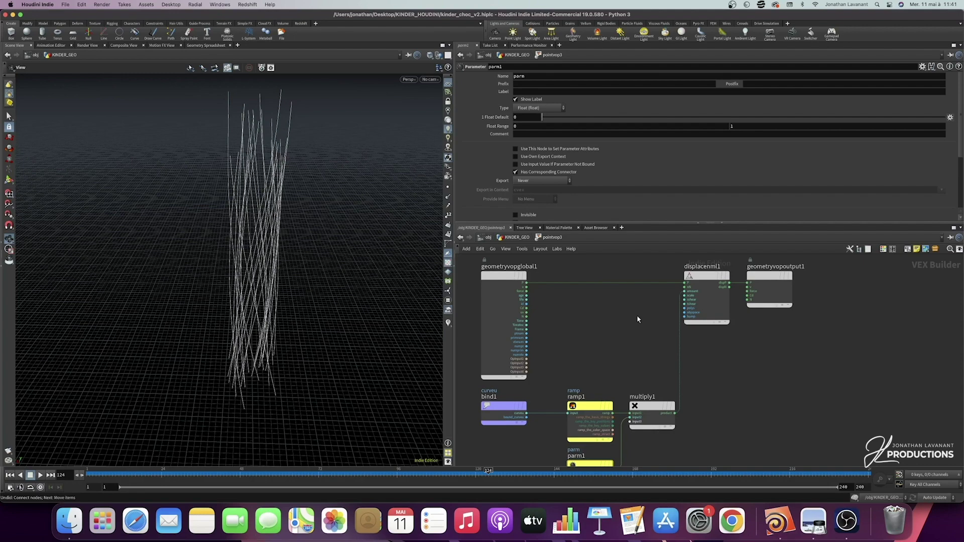
- Add a second Bind node below the position wire and name its parameter bend_dir
{"action": "key", "text": "Tab"}
{"action": "key", "text": "Return"}
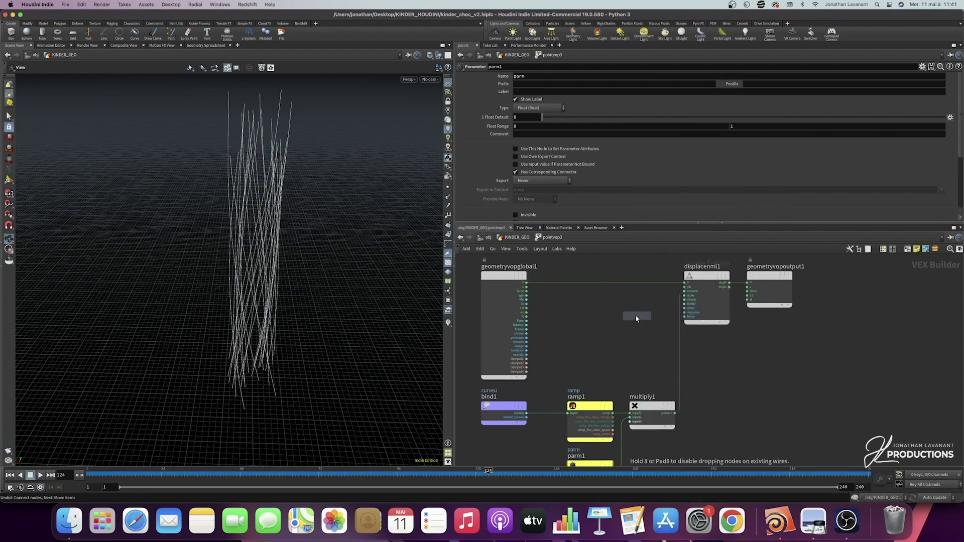
{"action": "left_click", "coordinate": [623, 315]}
{"action": "double_click", "coordinate": [543, 76]}
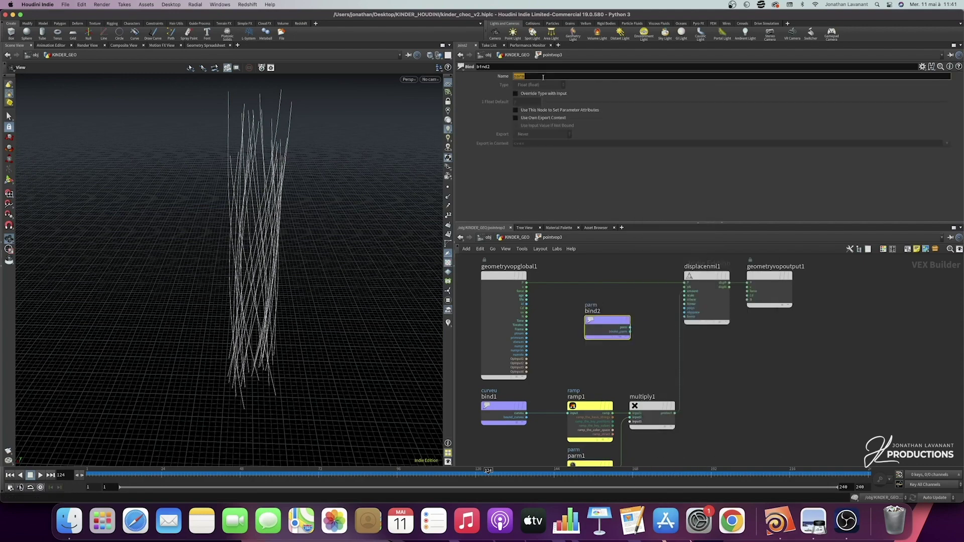
{"action": "type", "text": "bend_dir"}
{"action": "key", "text": "Return"}
- Wire bend_dir into the Displace Along Normal node's normal input and place the Bind node just below and beside it
{"action": "left_click", "coordinate": [630, 327]}
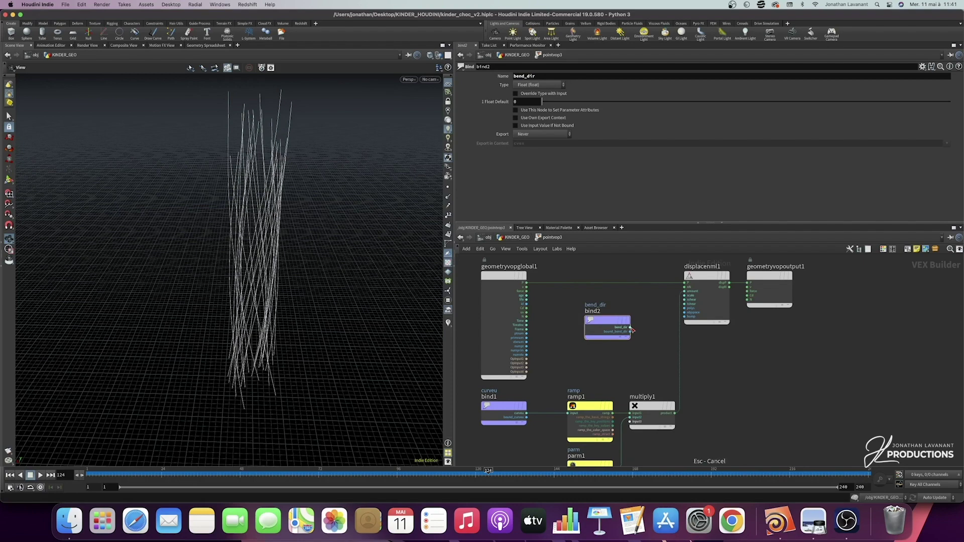
{"action": "left_click", "coordinate": [684, 287]}
{"action": "left_click_drag", "start_coordinate": [612, 318], "coordinate": [657, 324]}
- Set the Ramp Parameter's ramp type to Spline Ramp (float)
{"action": "left_click", "coordinate": [587, 407]}
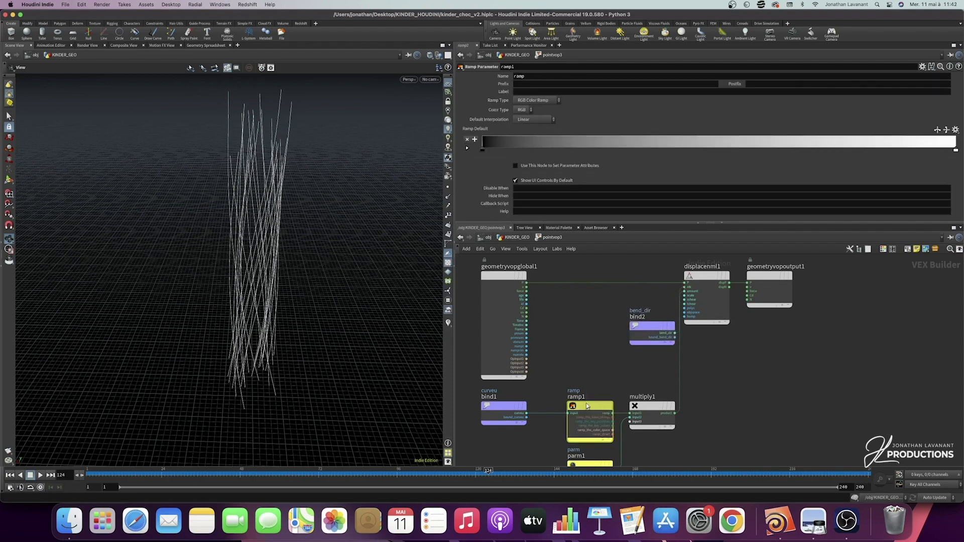
{"action": "left_click", "coordinate": [551, 101]}
{"action": "left_click", "coordinate": [541, 118]}
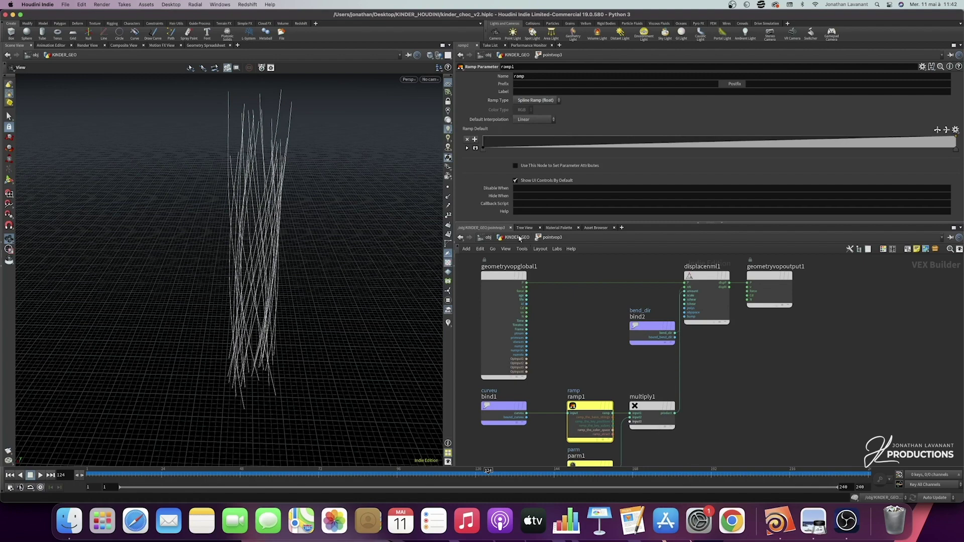
- Return to the KINDER_GEO network, display the Point VOP's result and enlarge its ramp for editing
{"action": "left_click", "coordinate": [517, 238]}
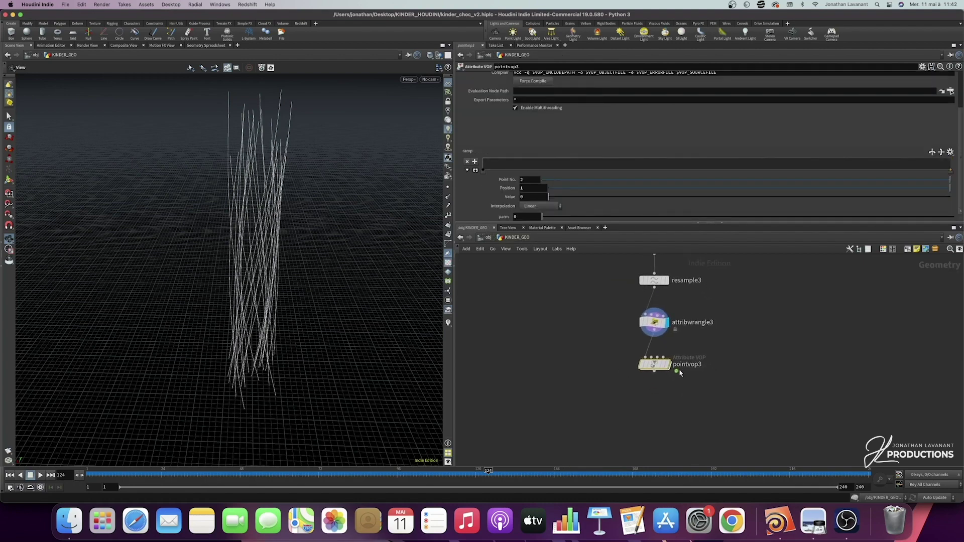
{"action": "left_click", "coordinate": [670, 364]}
{"action": "left_click_drag", "start_coordinate": [748, 356], "coordinate": [559, 392]}
{"action": "left_click", "coordinate": [483, 170]}
{"action": "left_click", "coordinate": [475, 171]}
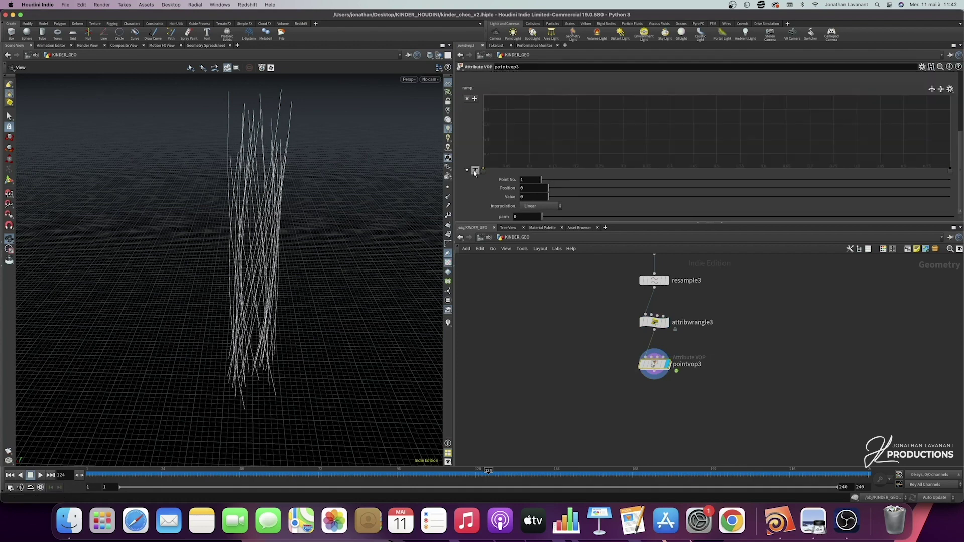
- Add a middle point to the Point VOP's ramp at position about 0.5 and raise its value to 1
{"action": "left_click", "coordinate": [718, 167]}
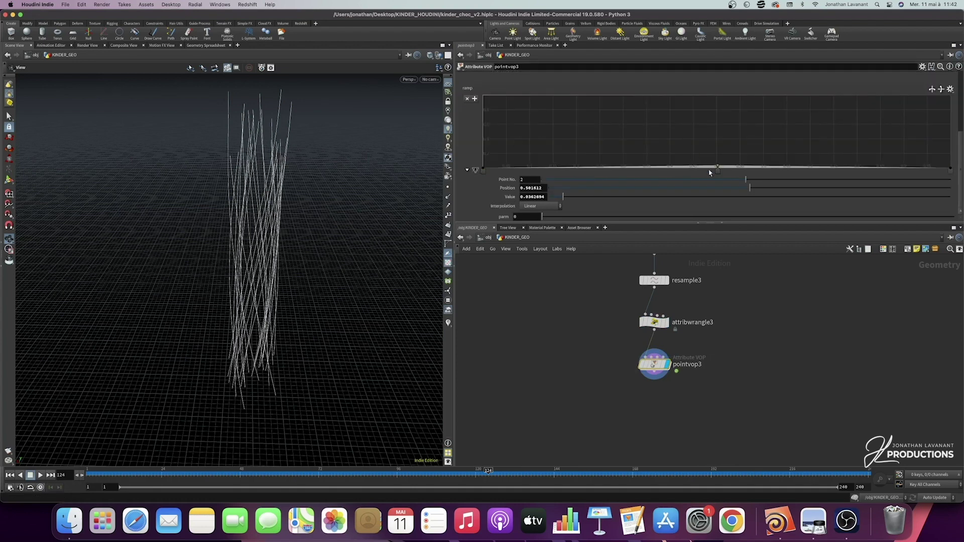
{"action": "left_click_drag", "start_coordinate": [542, 188], "coordinate": [529, 188]}
{"action": "key", "text": "BackSpace"}
{"action": "left_click_drag", "start_coordinate": [715, 171], "coordinate": [719, 97]}
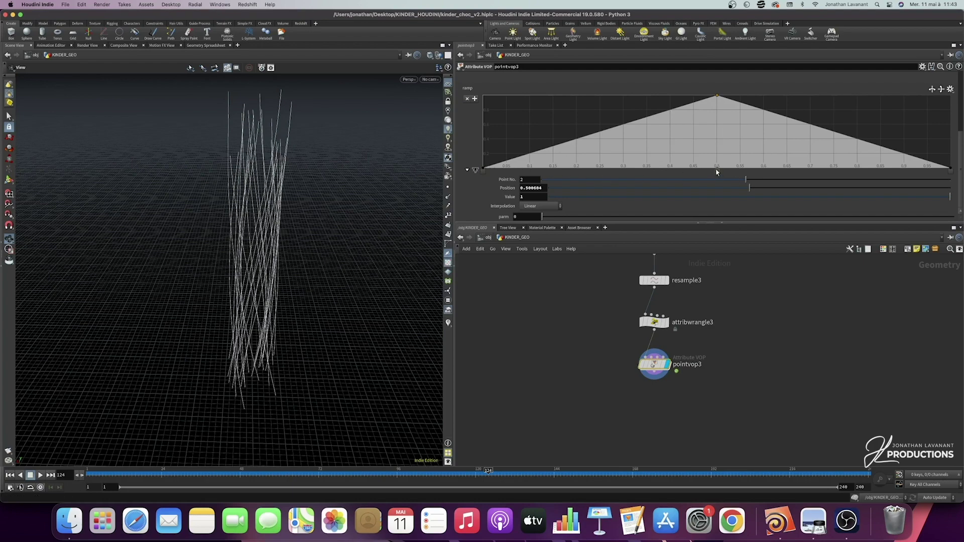
- Set the interpolation of the middle, first and last ramp points to B-Spline
{"action": "left_click", "coordinate": [540, 206]}
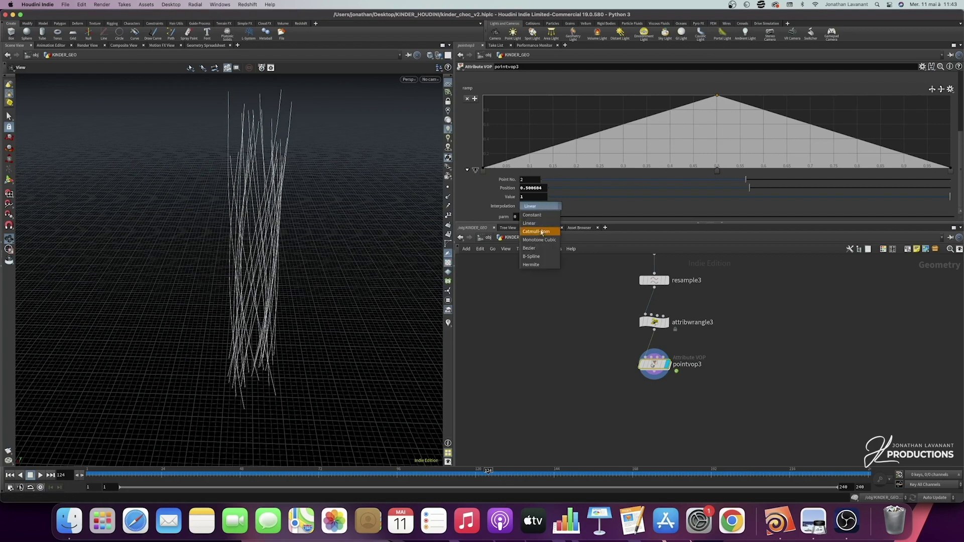
{"action": "left_click", "coordinate": [532, 256]}
{"action": "left_click", "coordinate": [484, 172]}
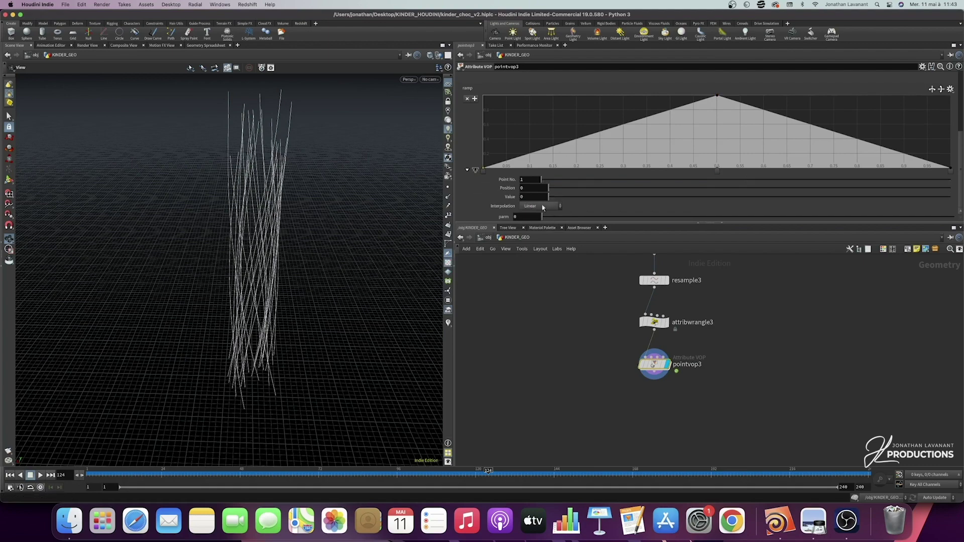
{"action": "left_click", "coordinate": [541, 207]}
{"action": "left_click", "coordinate": [533, 255]}
{"action": "left_click", "coordinate": [951, 169]}
{"action": "left_click", "coordinate": [541, 206]}
{"action": "left_click", "coordinate": [539, 257]}
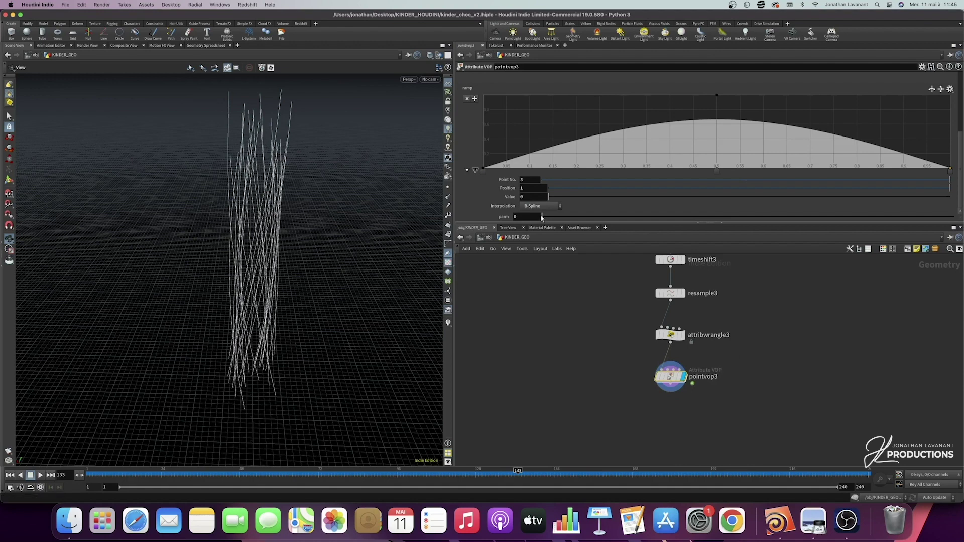
- Test the parm amount, reopen the Point VOP network and set the bend_dir Bind's type to 3 Floats (vector)
{"action": "mouse_move", "coordinate": [541, 217]}
{"action": "left_mouse_down"}
{"action": "mouse_move", "coordinate": [615, 217]}
{"action": "mouse_move", "coordinate": [535, 217]}
{"action": "left_mouse_up"}
{"action": "double_click", "coordinate": [670, 378]}
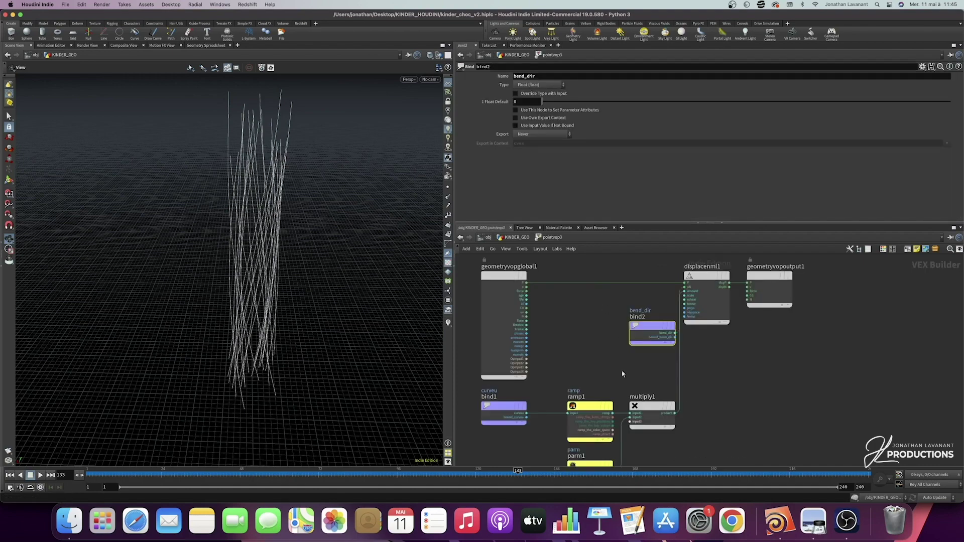
{"action": "left_click", "coordinate": [481, 420]}
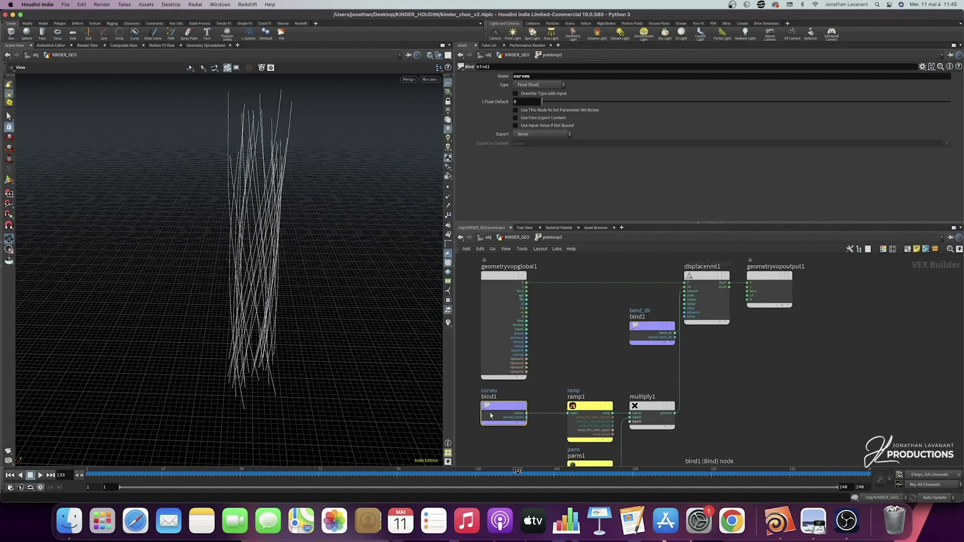
{"action": "left_click", "coordinate": [652, 329]}
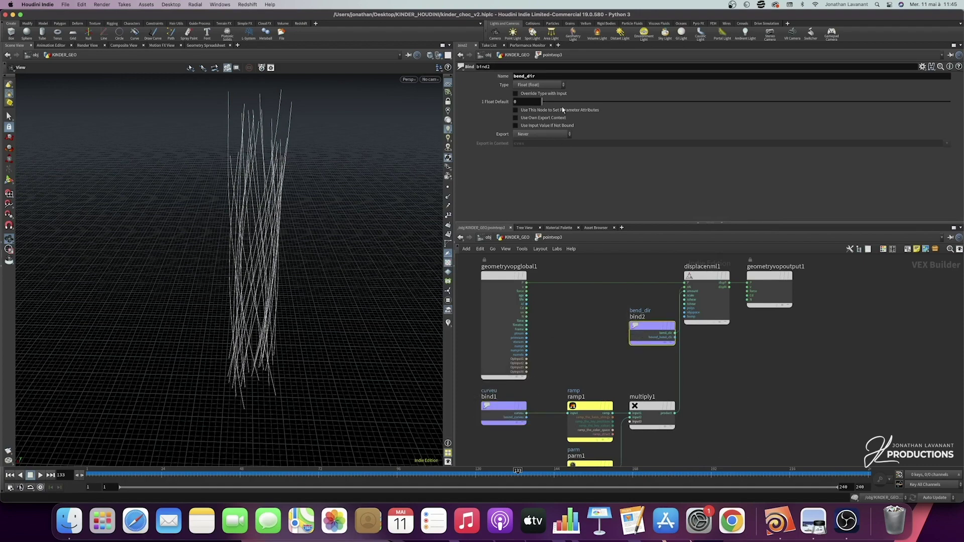
{"action": "left_click", "coordinate": [547, 86]}
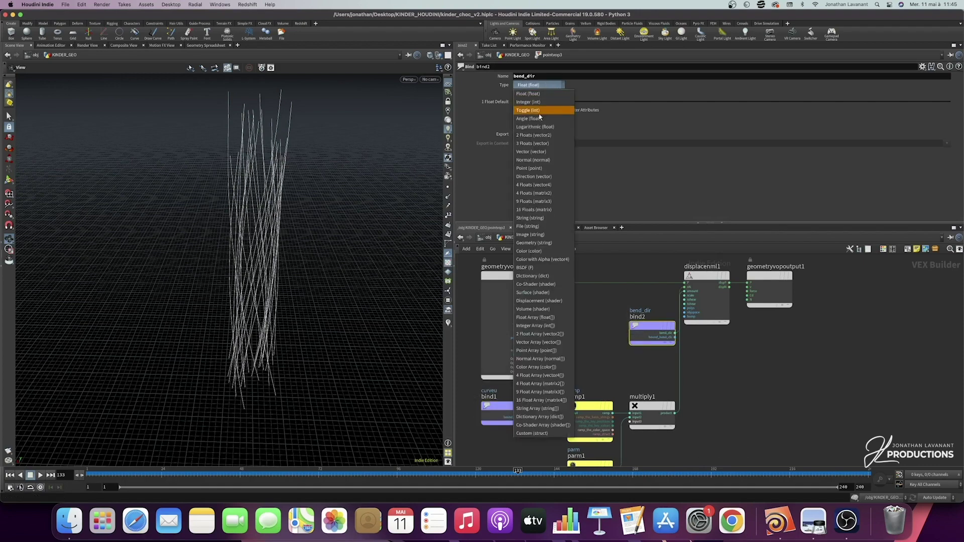
{"action": "left_click", "coordinate": [553, 144]}
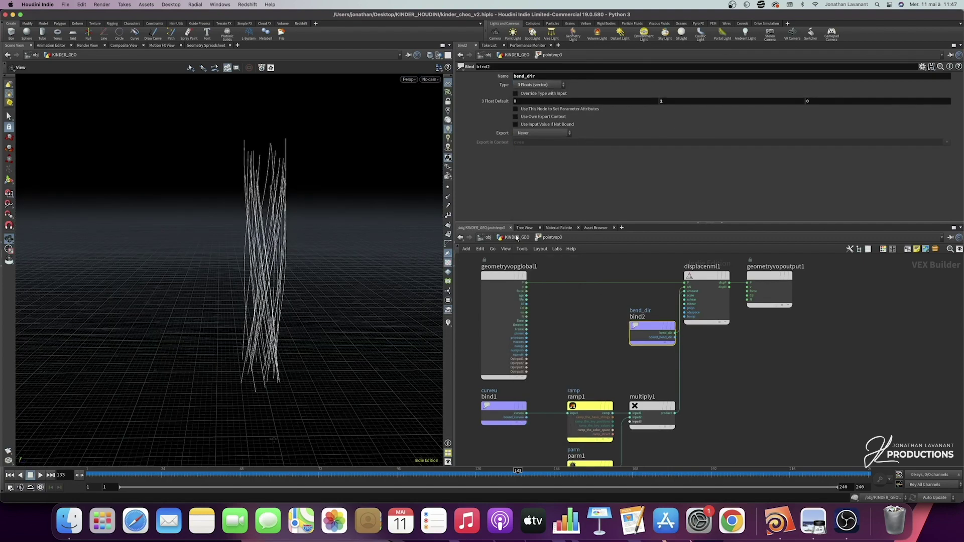
- Back in KINDER_GEO, raise the Point VOP's parm to about 0.54 and set the middle ramp point's value to 10
{"action": "left_click", "coordinate": [513, 240]}
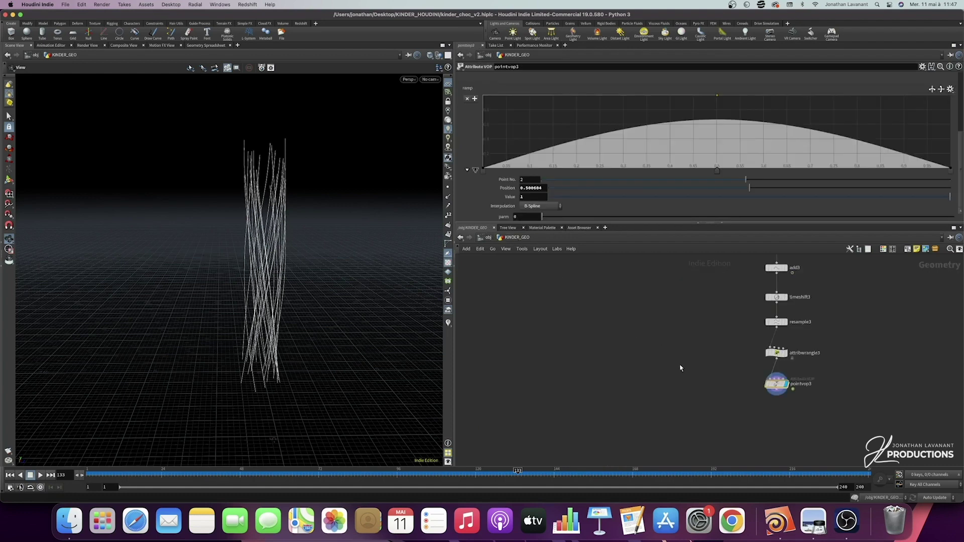
{"action": "left_click_drag", "start_coordinate": [543, 217], "coordinate": [753, 205]}
{"action": "left_click_drag", "start_coordinate": [717, 171], "coordinate": [717, 172]}
{"action": "left_click", "coordinate": [532, 197]}
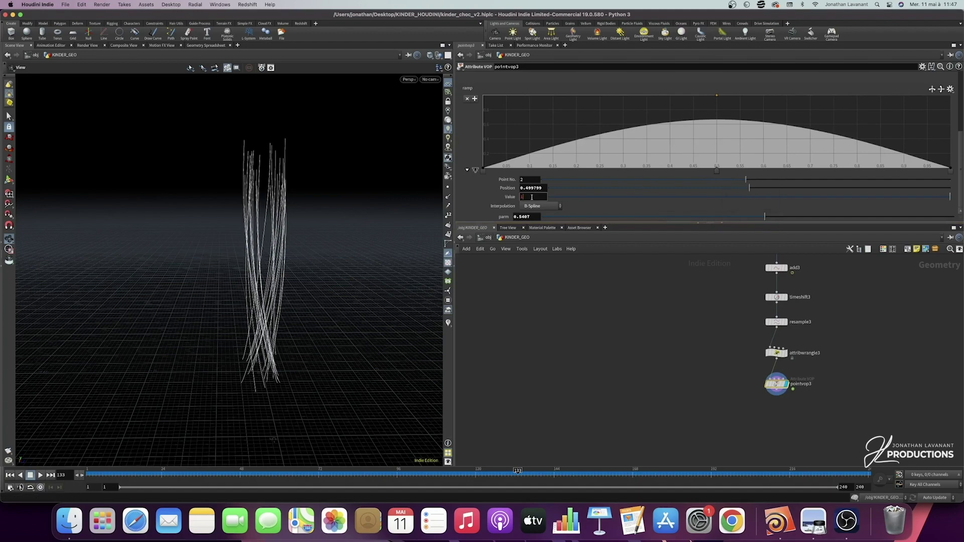
{"action": "type", "text": "10"}
{"action": "key", "text": "Return"}
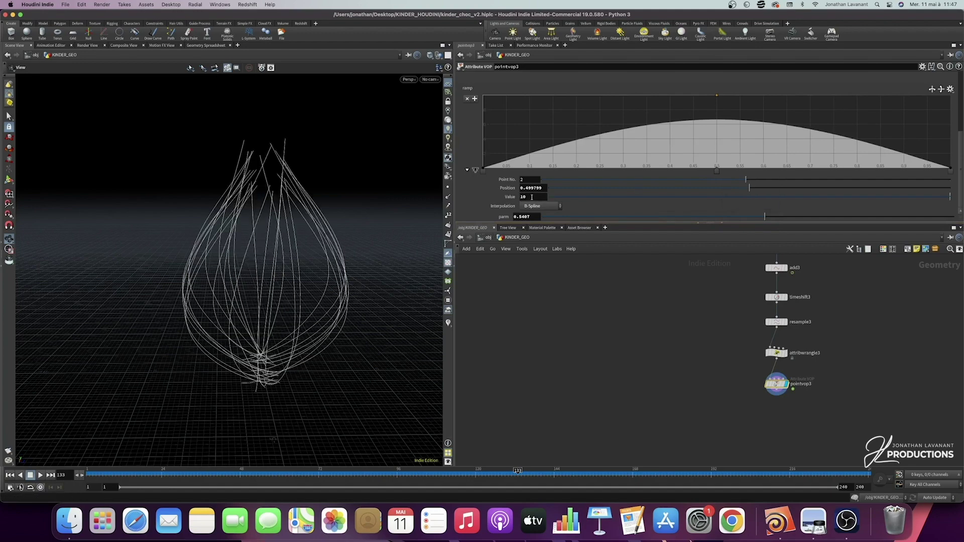
- Try a parm amount of about 0.74 and compare the strand bend with the chocolate strands reference image IMG_3254.PNG
{"action": "left_click_drag", "start_coordinate": [775, 217], "coordinate": [835, 216]}
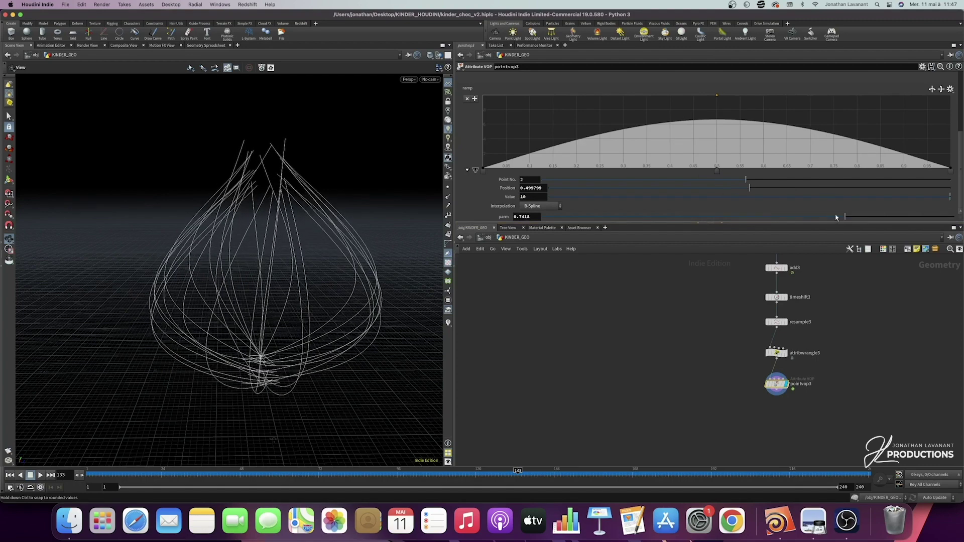
{"action": "left_click", "coordinate": [814, 522]}
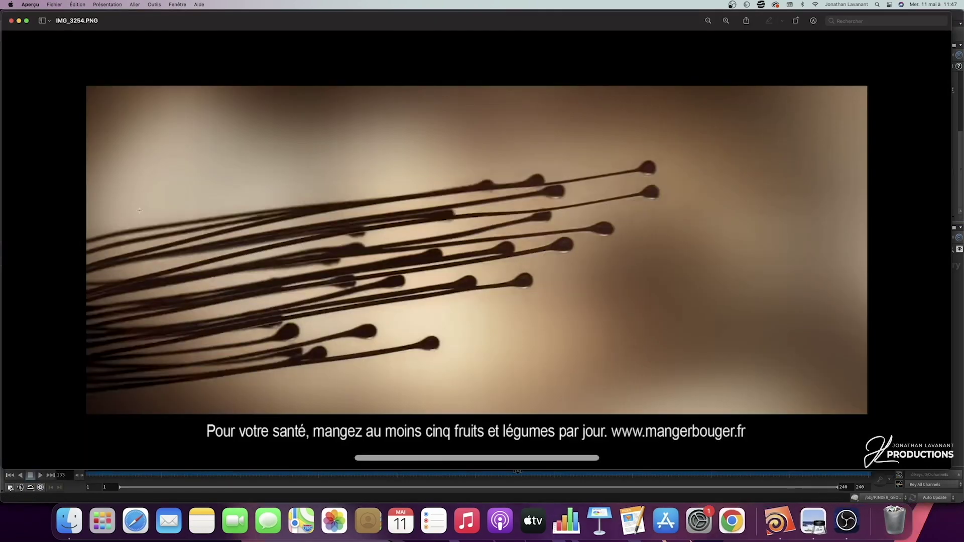
{"action": "left_click", "coordinate": [777, 523]}
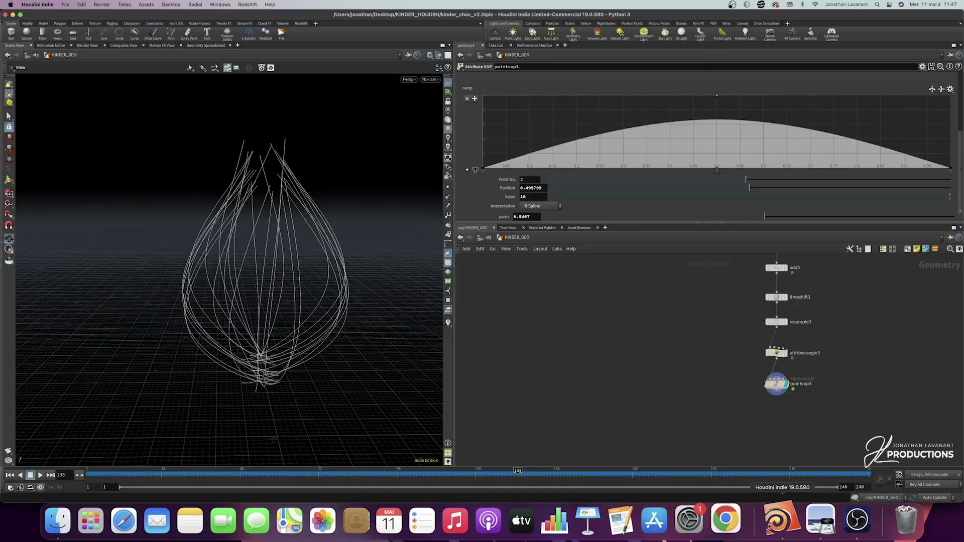
- Reduce the Point VOP's parm to 0.25 and check the strands' curvature in the viewport
{"action": "left_click_drag", "start_coordinate": [764, 217], "coordinate": [622, 216]}
{"action": "type", "text": "2"}
{"action": "key", "text": "Return"}
{"action": "left_click_drag", "start_coordinate": [248, 254], "coordinate": [297, 275]}
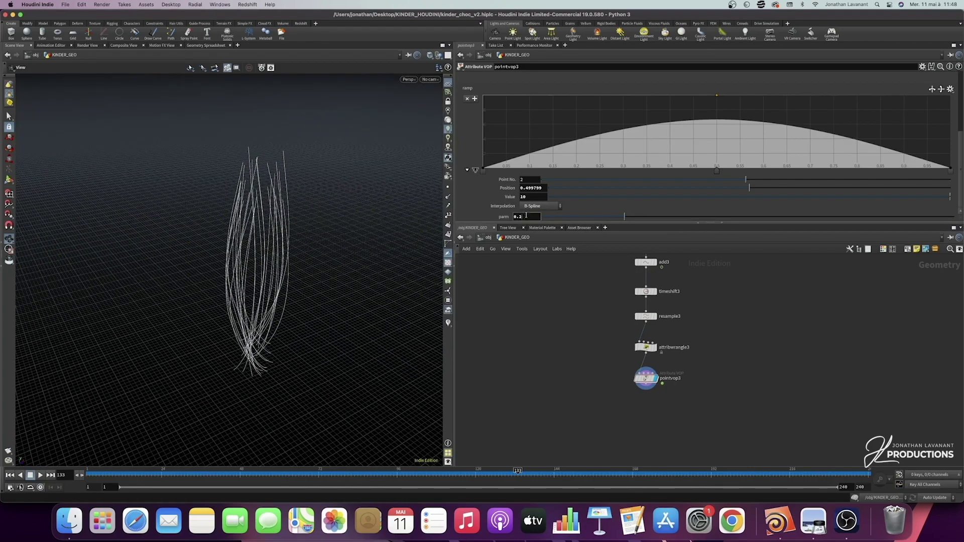
{"action": "key", "text": "Return"}
{"action": "left_click_drag", "start_coordinate": [308, 291], "coordinate": [264, 285]}
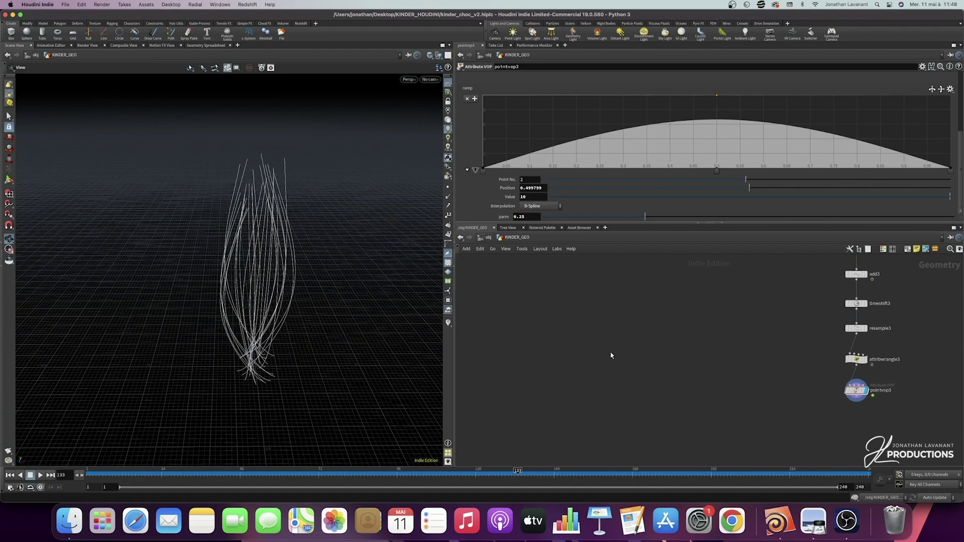
- Add a Smooth node fed by the Point VOP's output
{"action": "left_click", "coordinate": [667, 355]}
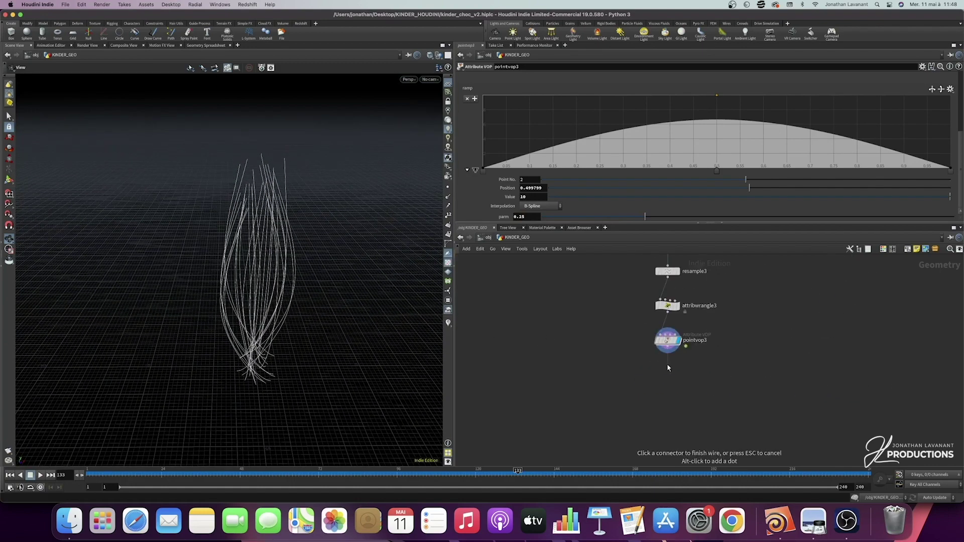
{"action": "key", "text": "Tab"}
{"action": "type", "text": "smoot"}
{"action": "key", "text": "Return"}
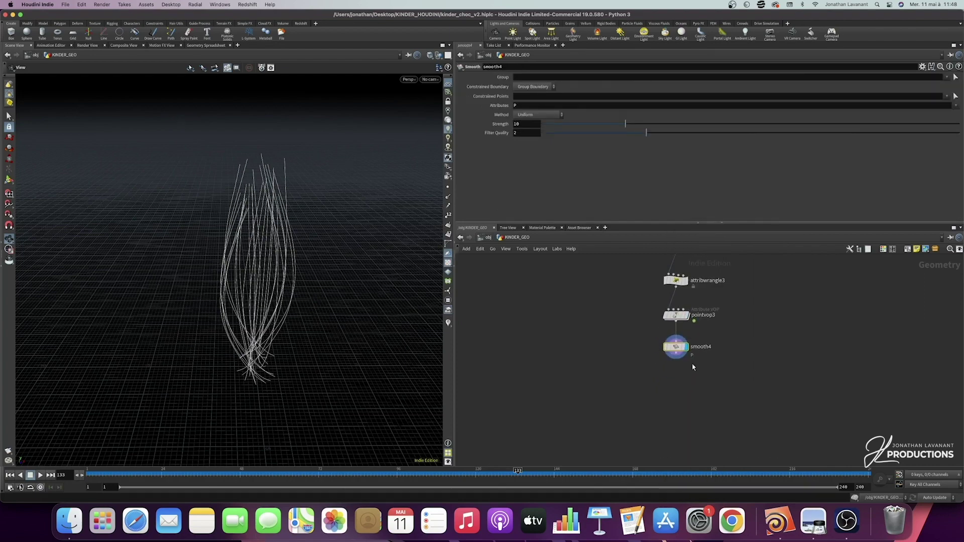
- Add a Null after the Smooth node and name it LINES
{"action": "left_click", "coordinate": [676, 357]}
{"action": "left_click", "coordinate": [678, 380]}
{"action": "type", "text": "null"}
{"action": "key", "text": "Return"}
{"action": "double_click", "coordinate": [689, 381]}
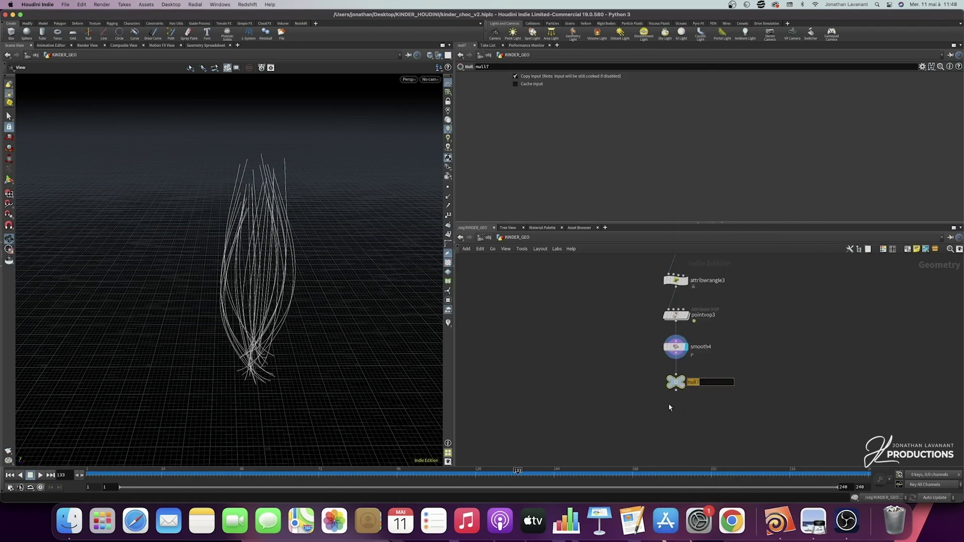
{"action": "type", "text": "LINES"}
{"action": "key", "text": "Return"}
- Add a Carve node wired to the output of the LINES null
{"action": "left_click_drag", "start_coordinate": [669, 421], "coordinate": [679, 392]}
{"action": "left_click", "coordinate": [683, 367]}
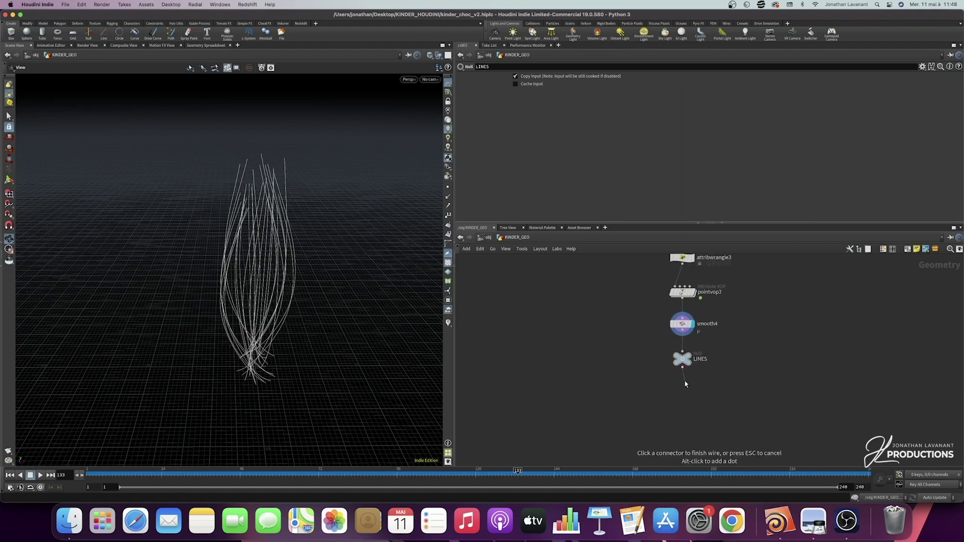
{"action": "left_click", "coordinate": [685, 381]}
{"action": "type", "text": "carve"}
{"action": "key", "text": "Return"}
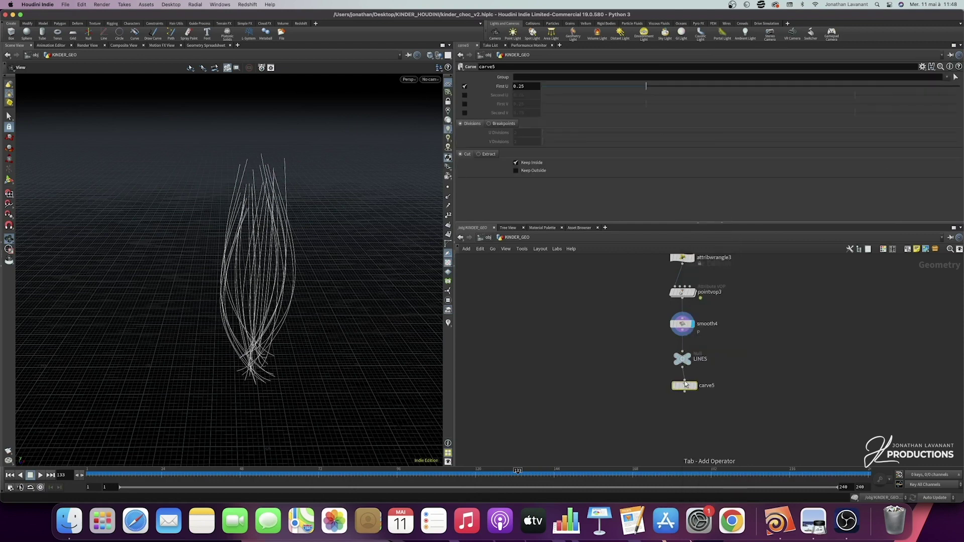
- Place the Carve node below and to the left of LINES and colour it green
{"action": "left_click_drag", "start_coordinate": [685, 384], "coordinate": [629, 386]}
{"action": "left_click_drag", "start_coordinate": [509, 475], "coordinate": [542, 475]}
{"action": "left_click_drag", "start_coordinate": [632, 396], "coordinate": [623, 391]}
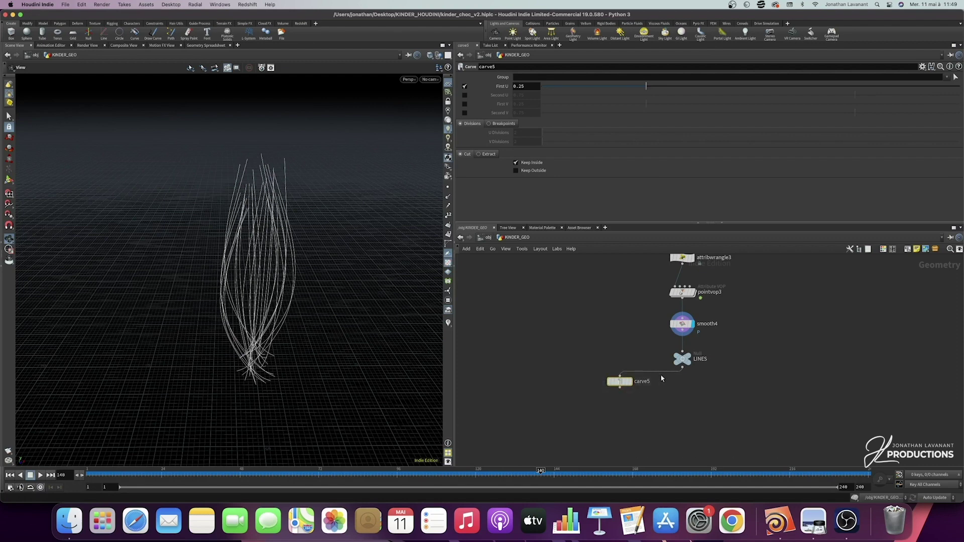
{"action": "left_click_drag", "start_coordinate": [671, 369], "coordinate": [591, 402]}
{"action": "key", "text": "c"}
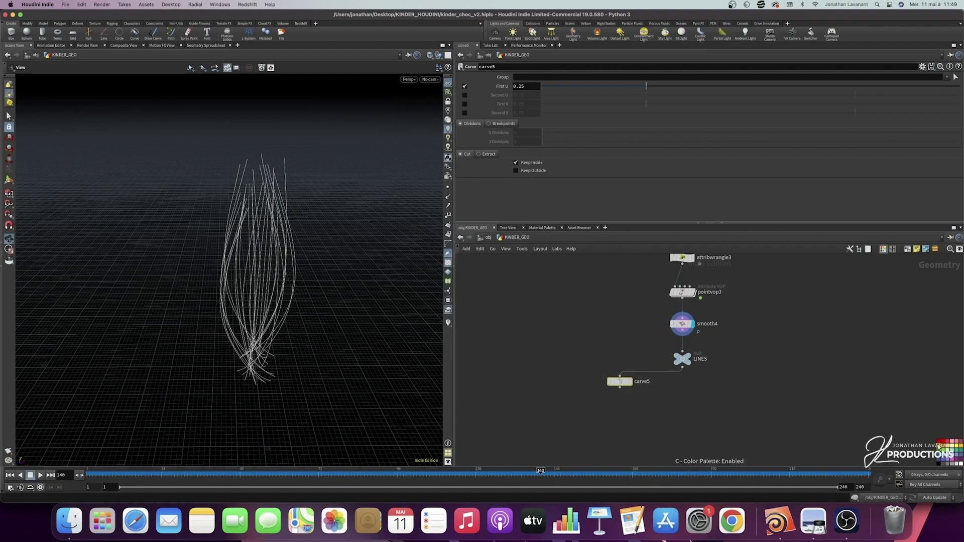
{"action": "left_click", "coordinate": [952, 447]}
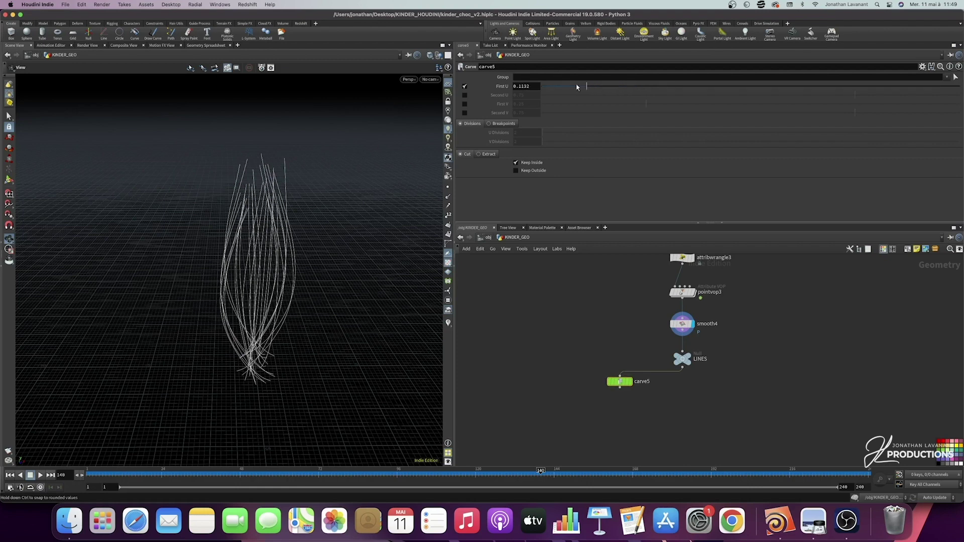
- Display the Carve node and try First U values of about 0.08 and 0.43 on the strands
{"action": "left_click_drag", "start_coordinate": [646, 86], "coordinate": [587, 91]}
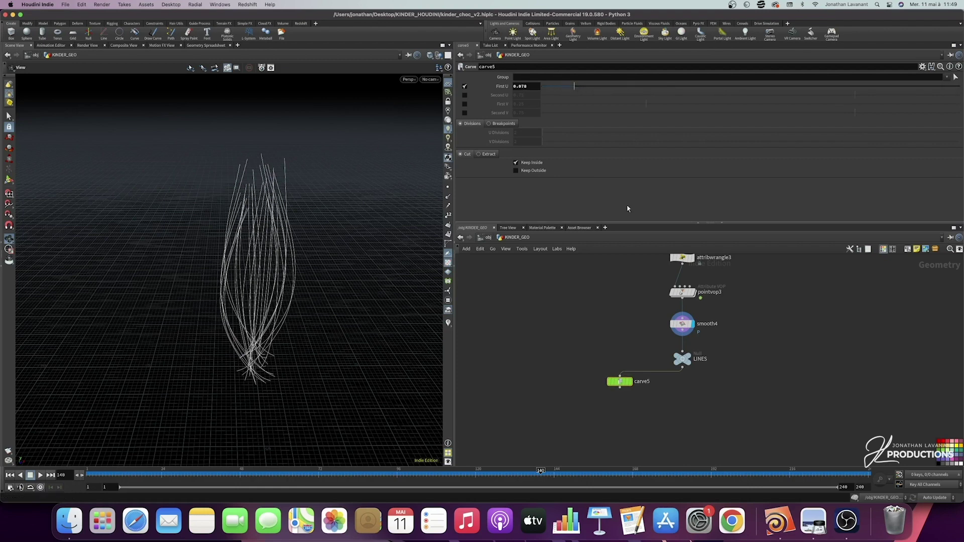
{"action": "left_click", "coordinate": [629, 381]}
{"action": "left_click_drag", "start_coordinate": [573, 87], "coordinate": [725, 96]}
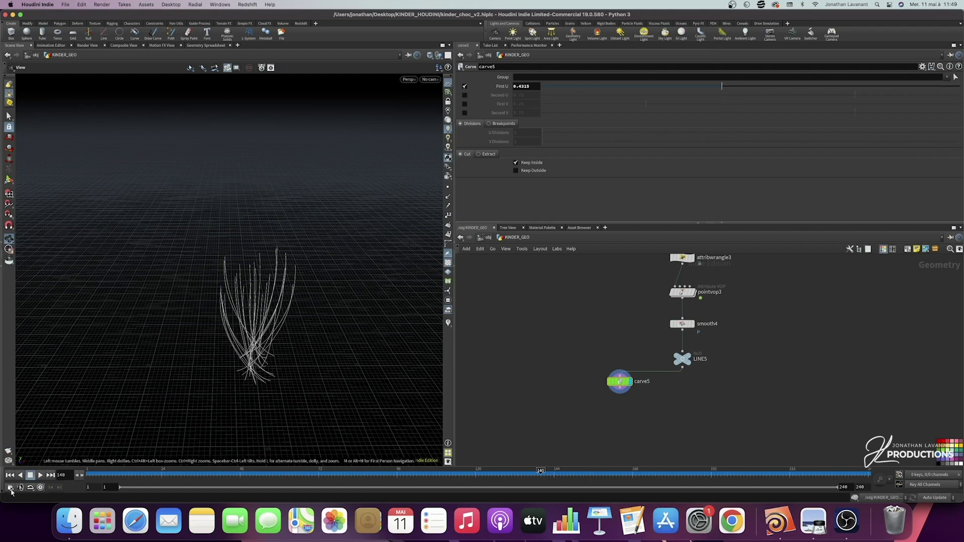
- Return to frame 1 and set the Carve node's First U to 0.5
{"action": "left_click", "coordinate": [9, 475]}
{"action": "left_click_drag", "start_coordinate": [717, 87], "coordinate": [736, 86]}
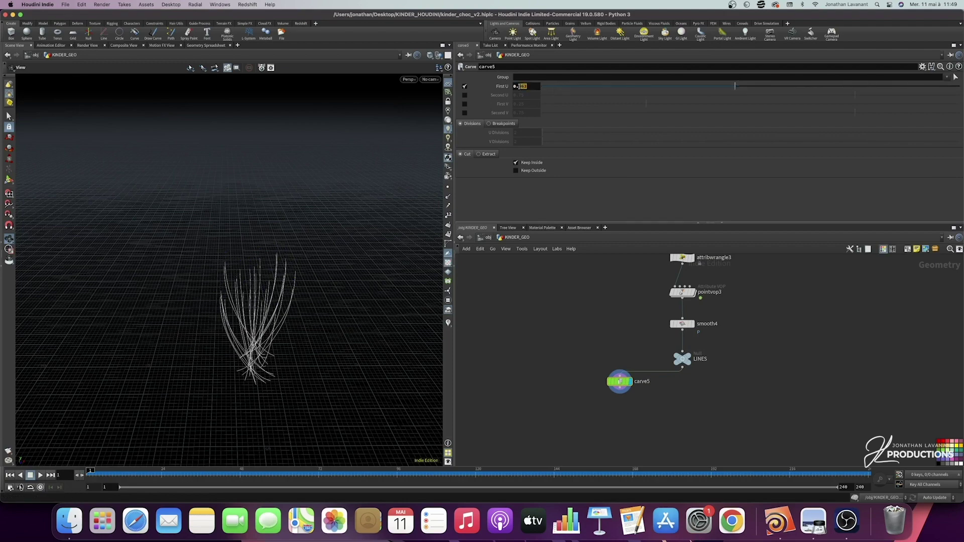
{"action": "key", "text": "Return"}
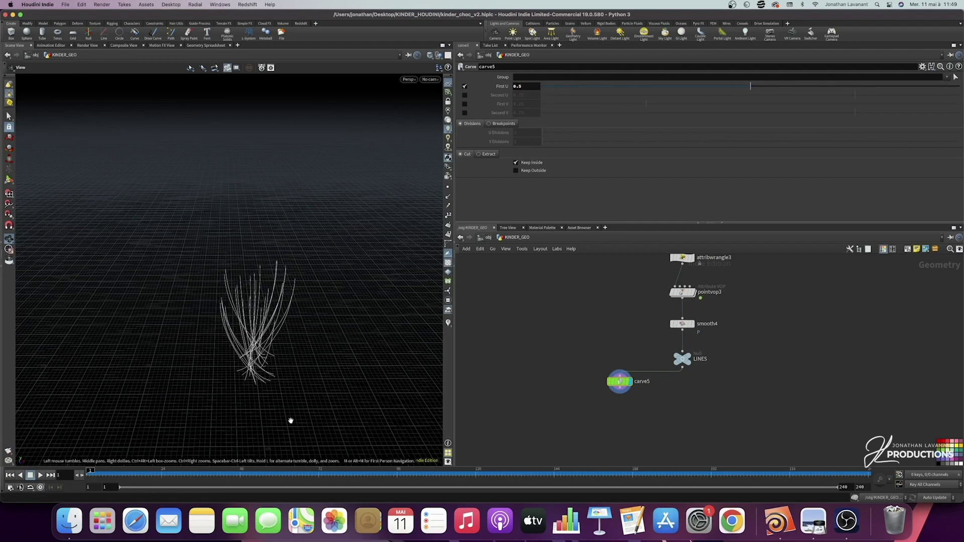
- Go to frame 120 and lower the Carve node's First U to about 0.08
{"action": "left_click_drag", "start_coordinate": [246, 473], "coordinate": [475, 474]}
{"action": "left_click_drag", "start_coordinate": [750, 86], "coordinate": [571, 92]}
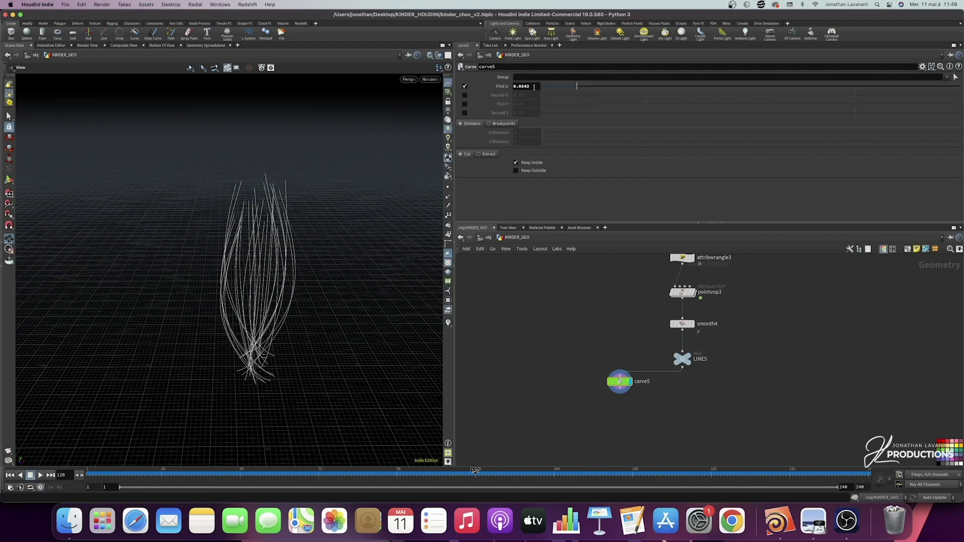
- Keyframe carve5's First U at 0.05 on frame 120 and at 0.5 on frame 1
{"action": "key", "text": "Return"}
{"action": "left_click", "coordinate": [503, 87], "text": "alt"}
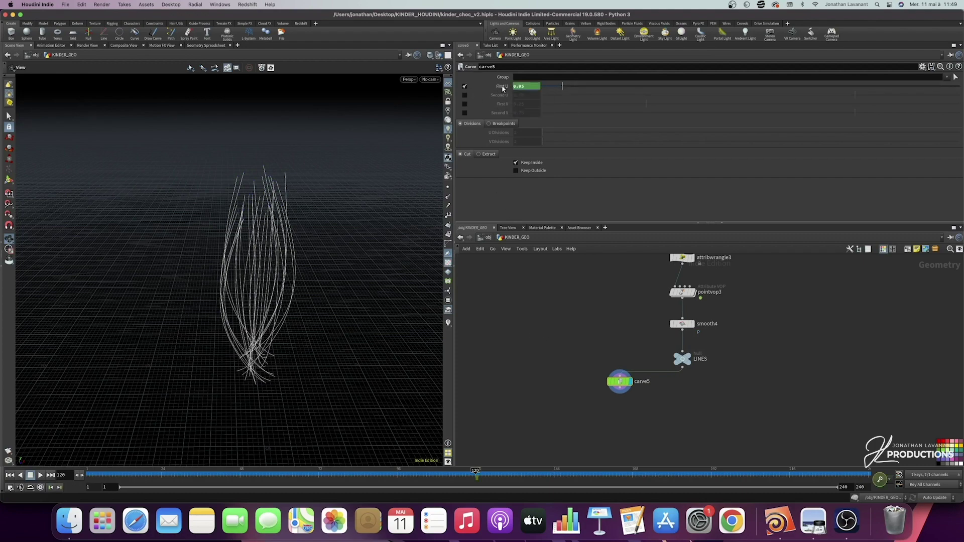
{"action": "left_click_drag", "start_coordinate": [538, 474], "coordinate": [89, 475]}
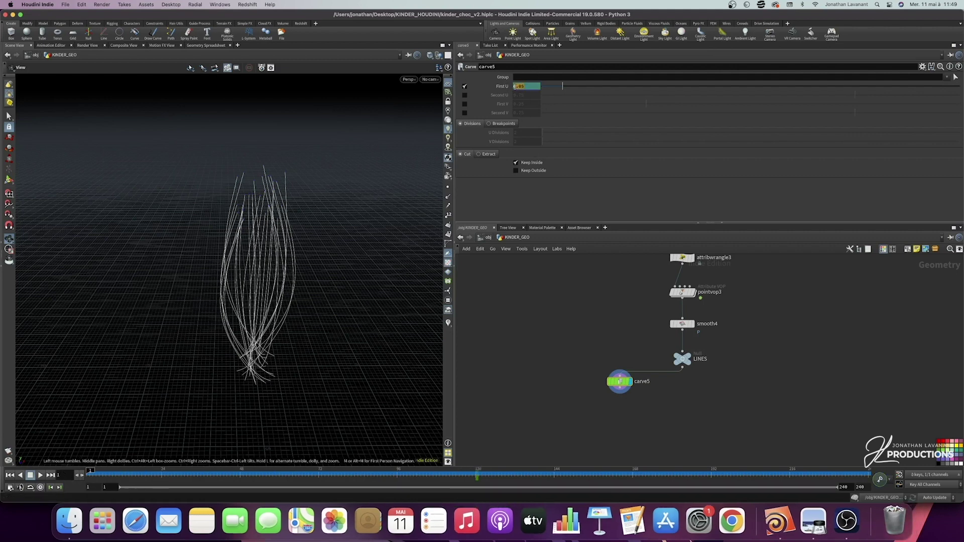
{"action": "type", "text": "4"}
{"action": "key", "text": "Return"}
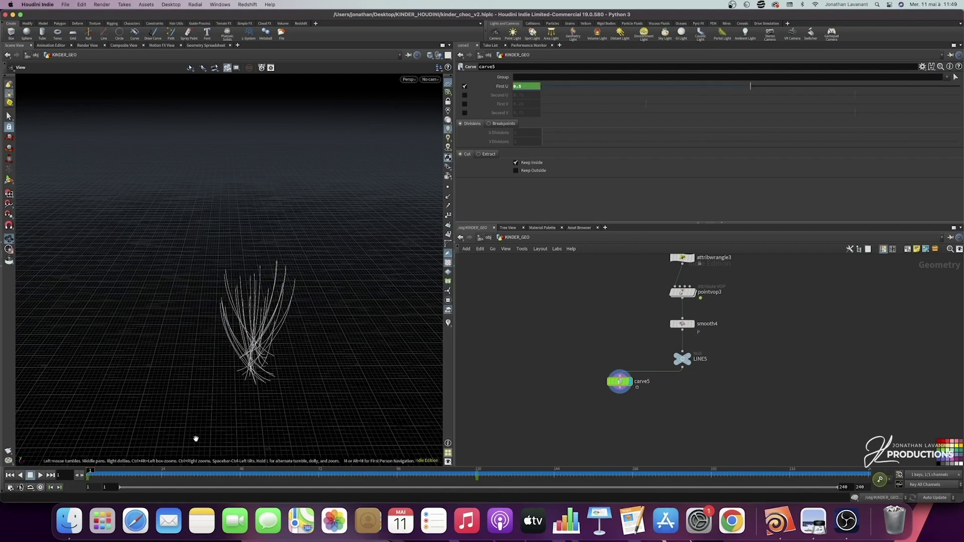
- Play back the line growth animation and return to frame 1
{"action": "left_click", "coordinate": [39, 475]}
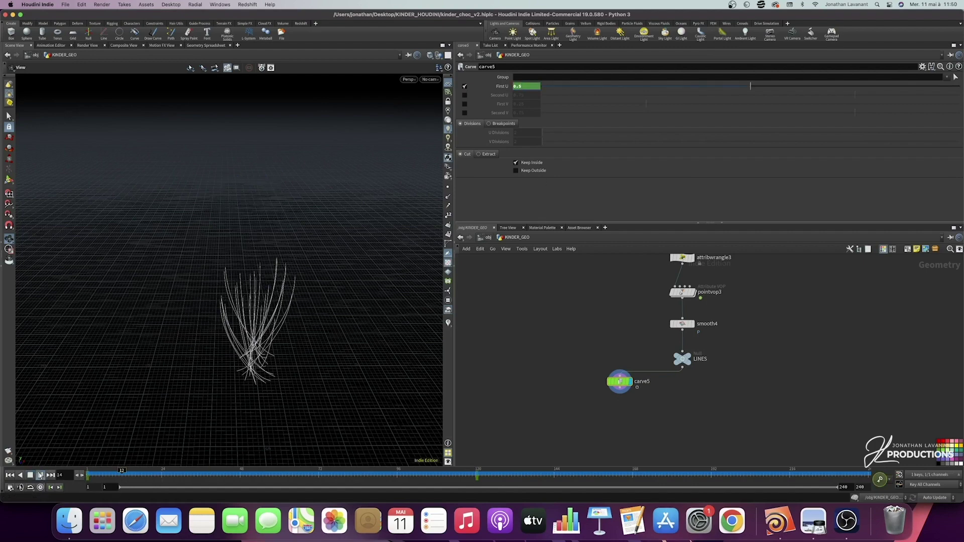
{"action": "left_click", "coordinate": [40, 475]}
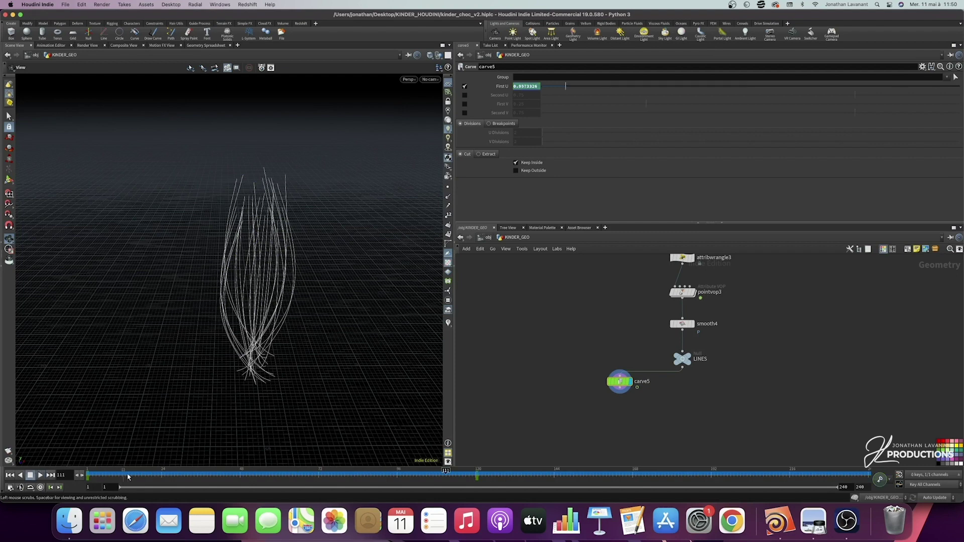
{"action": "key", "text": "ctrl+Left"}
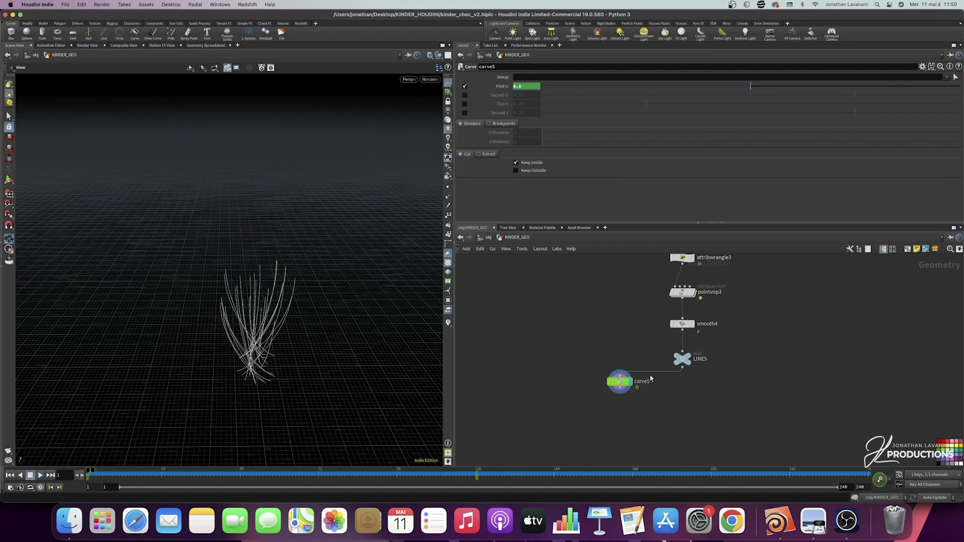
- Reshape carve5's First U animation curve by steepening the tangent at frame 1 and slightly raising the incoming tangent handle at frame 120
{"action": "left_click_drag", "start_coordinate": [570, 402], "coordinate": [651, 378]}
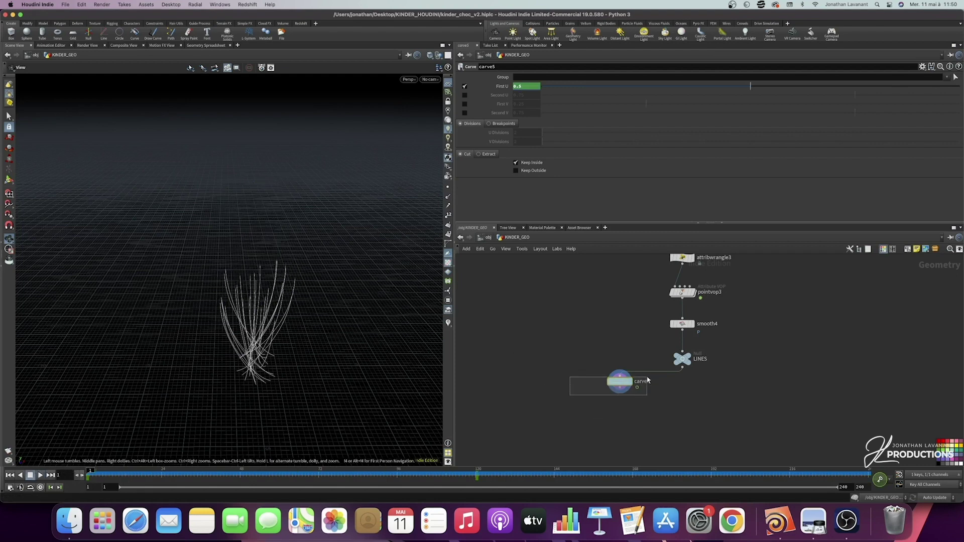
{"action": "left_click", "coordinate": [52, 45]}
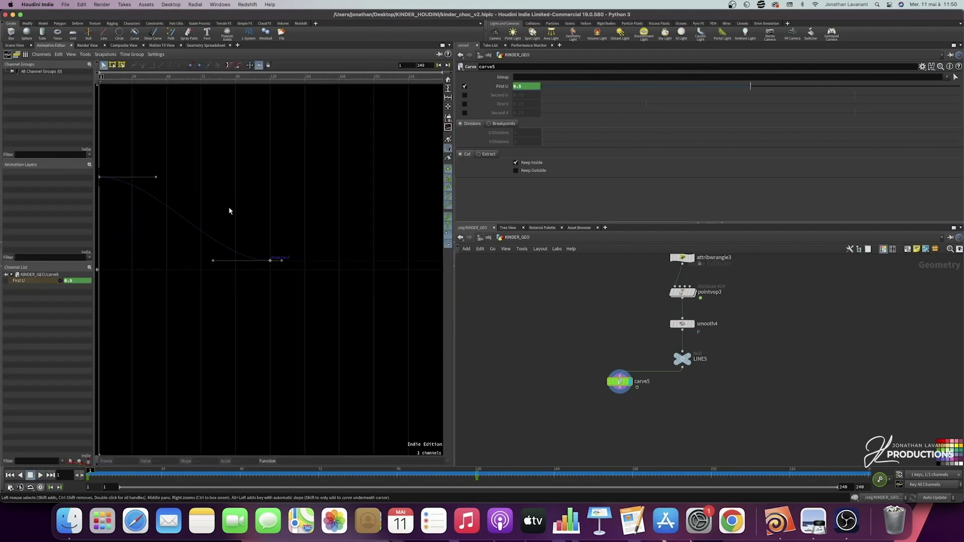
{"action": "key", "text": "h"}
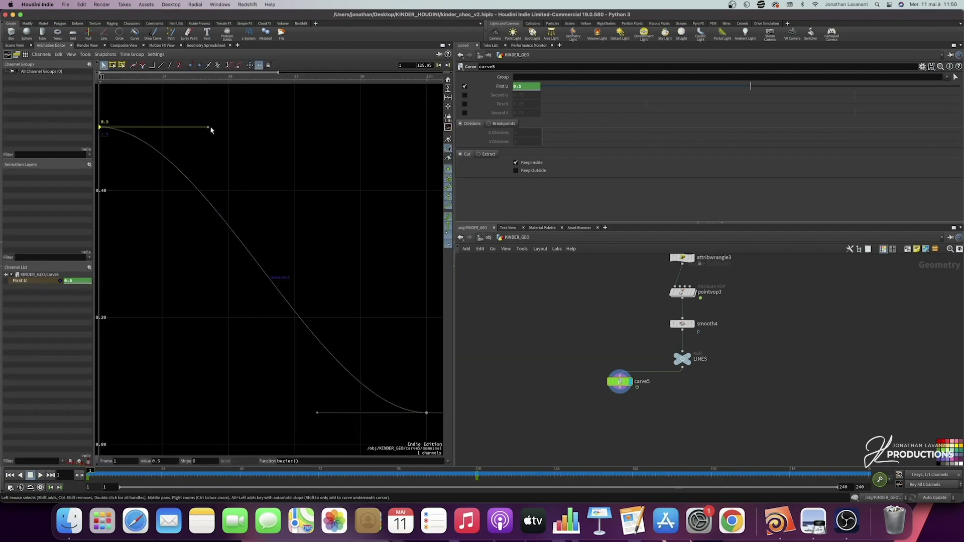
{"action": "left_click_drag", "start_coordinate": [208, 127], "coordinate": [141, 195]}
{"action": "left_click_drag", "start_coordinate": [317, 414], "coordinate": [317, 405]}
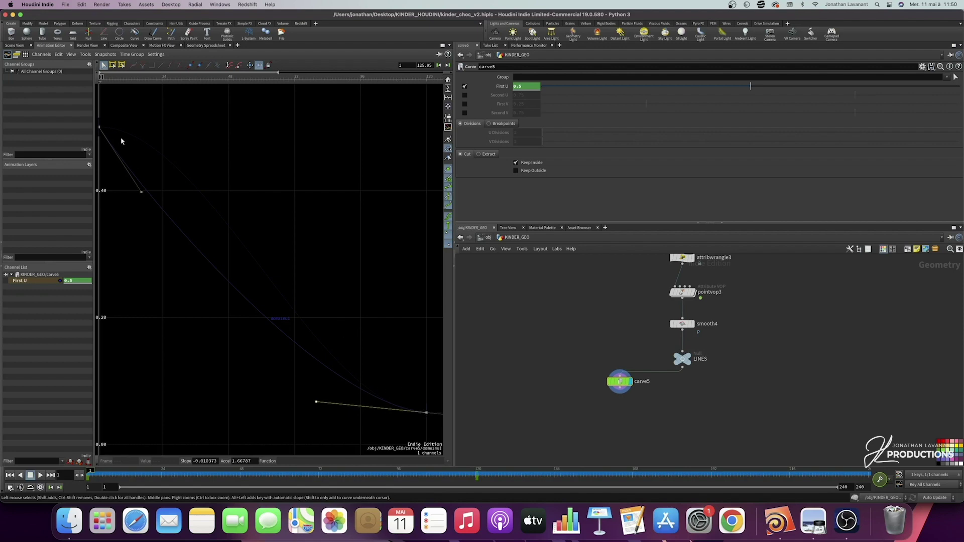
- Preview the adjusted growth timing in the 3D scene and rewind to the first frame
{"action": "left_click", "coordinate": [16, 45]}
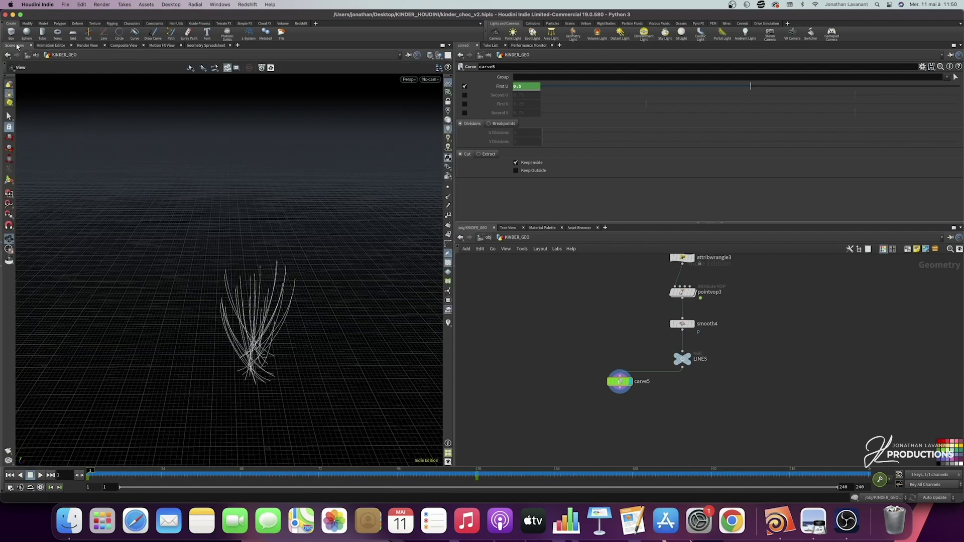
{"action": "left_click", "coordinate": [40, 476]}
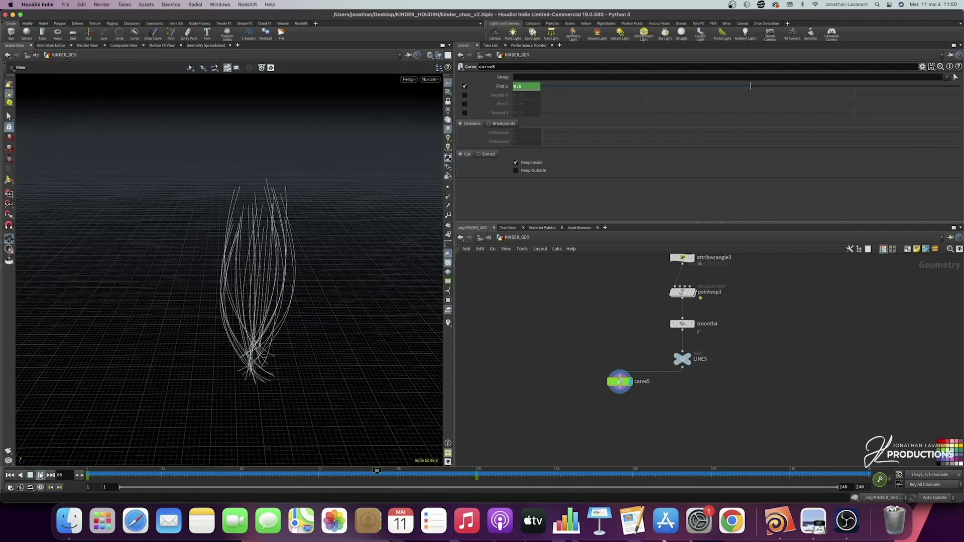
{"action": "left_click", "coordinate": [30, 476]}
{"action": "left_click", "coordinate": [11, 475]}
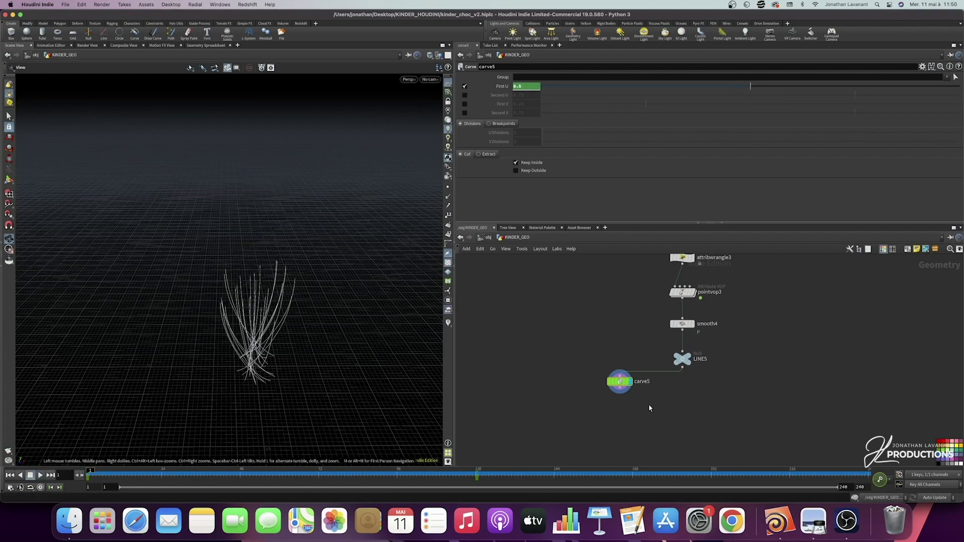
- Create a reference copy of the carve5 node
{"action": "scroll", "coordinate": [593, 387], "scroll_direction": "up", "scroll_amount": 3}
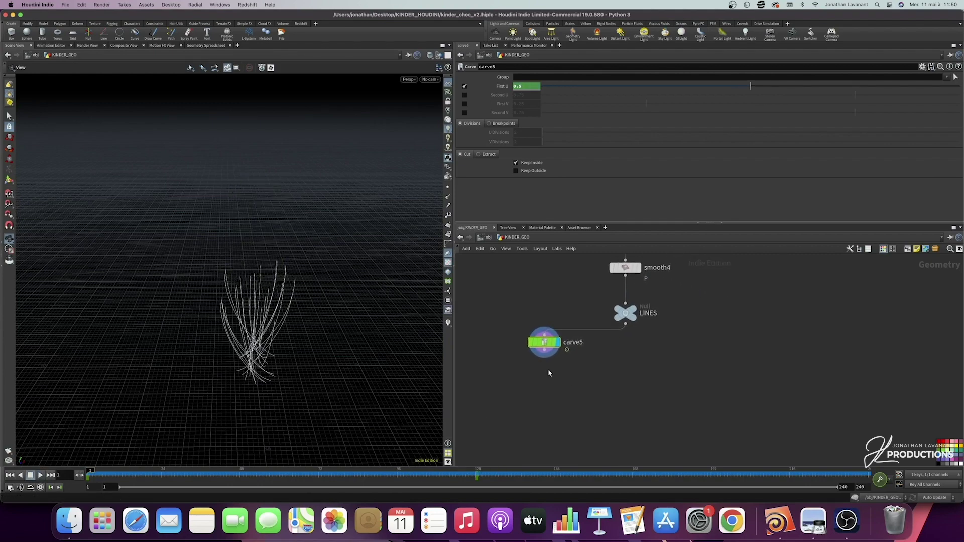
{"action": "scroll", "coordinate": [552, 373], "scroll_direction": "up", "scroll_amount": 2}
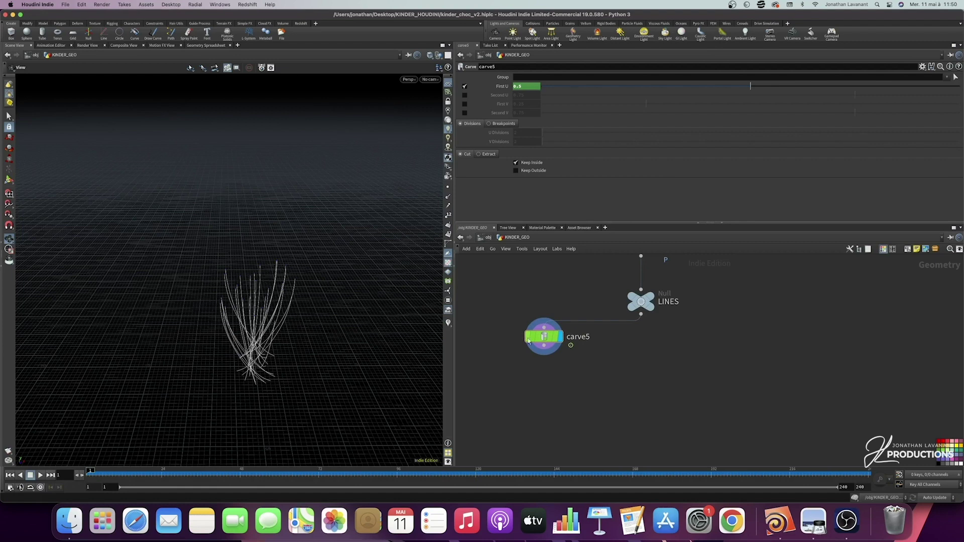
{"action": "right_click", "coordinate": [546, 338]}
{"action": "mouse_move", "coordinate": [570, 354]}
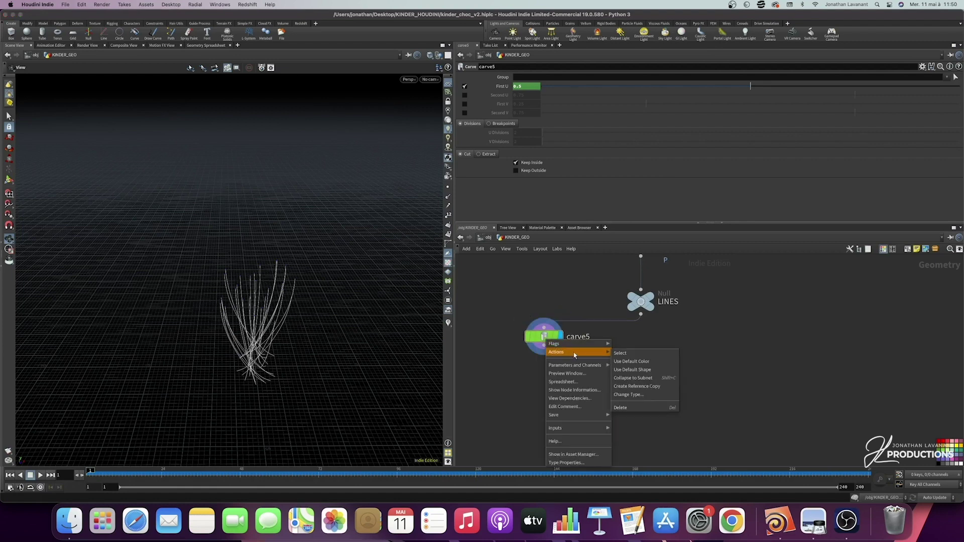
{"action": "left_click", "coordinate": [638, 386]}
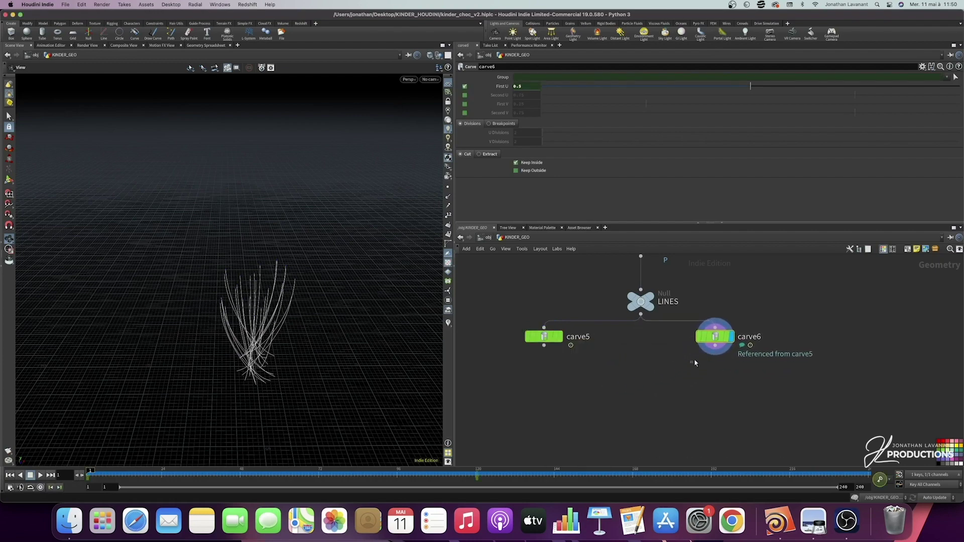
- Switch the carve6 copy to Extract mode and delete the channel references on Keep Original and Extract Type
{"action": "left_click", "coordinate": [489, 155]}
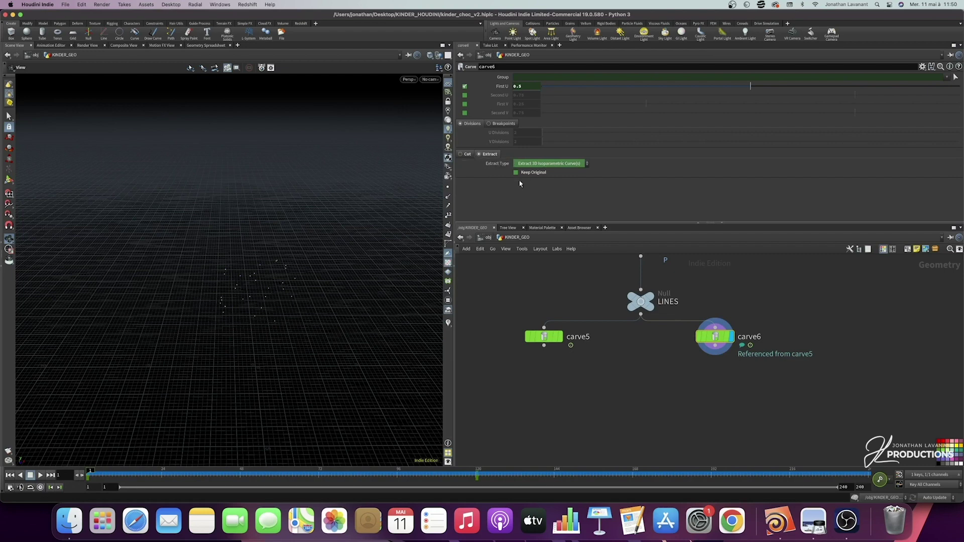
{"action": "right_click", "coordinate": [528, 174]}
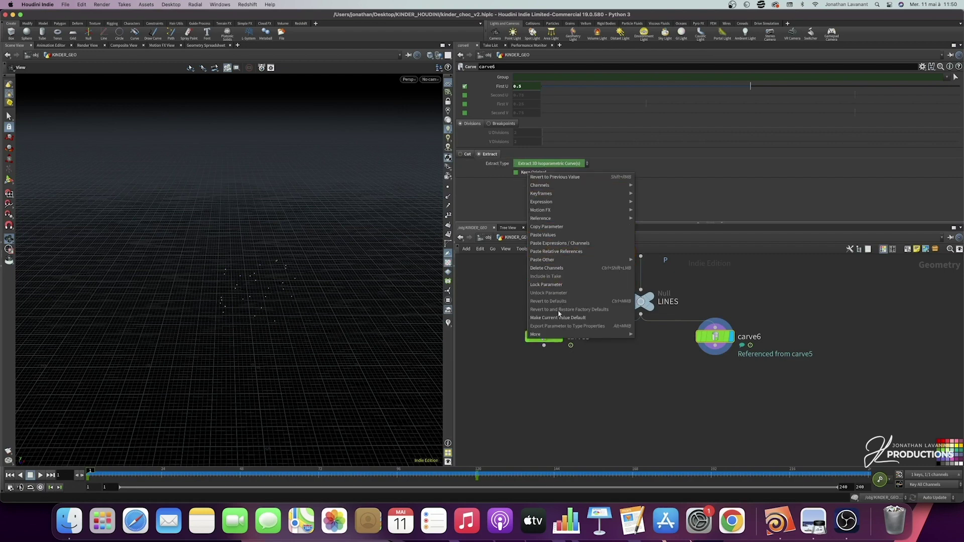
{"action": "left_click", "coordinate": [555, 269]}
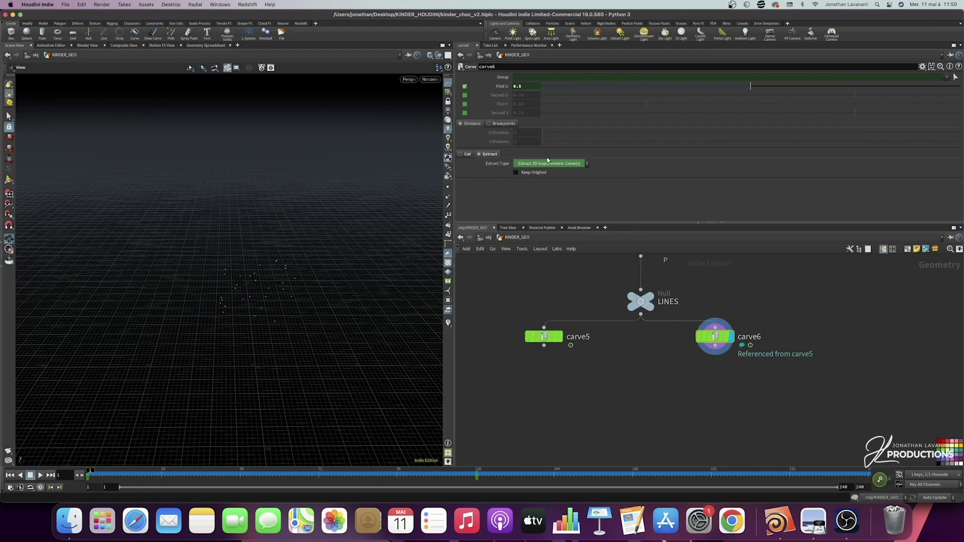
{"action": "right_click", "coordinate": [549, 164]}
{"action": "left_click", "coordinate": [572, 257]}
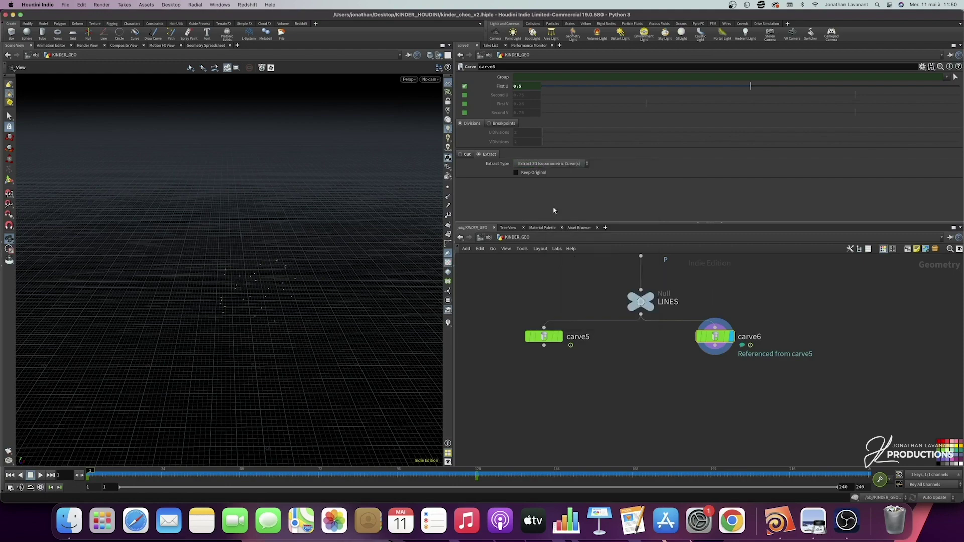
- Add a Group node below carve6, wired to its output, and display it
{"action": "key", "text": "Tab"}
{"action": "type", "text": "group"}
{"action": "key", "text": "Return"}
{"action": "left_click", "coordinate": [716, 375]}
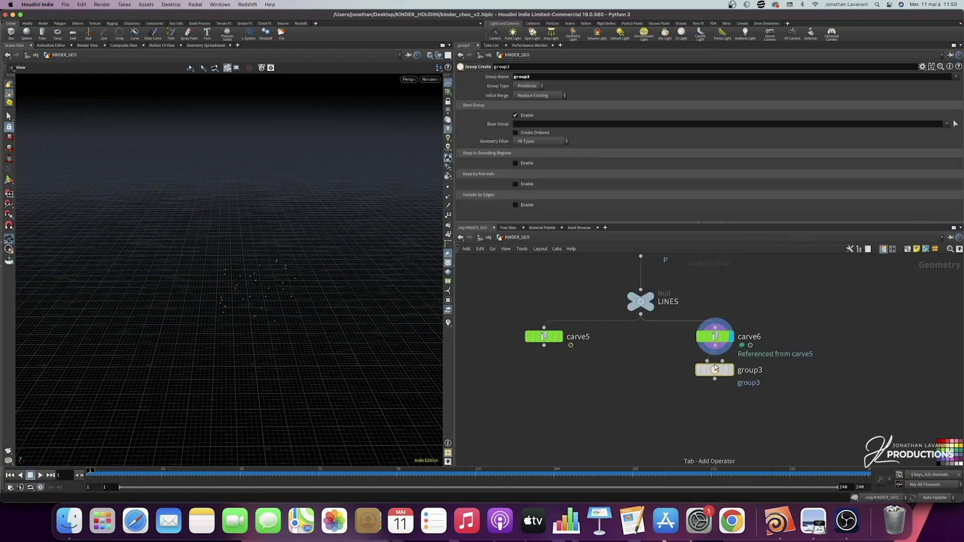
{"action": "left_click", "coordinate": [729, 380]}
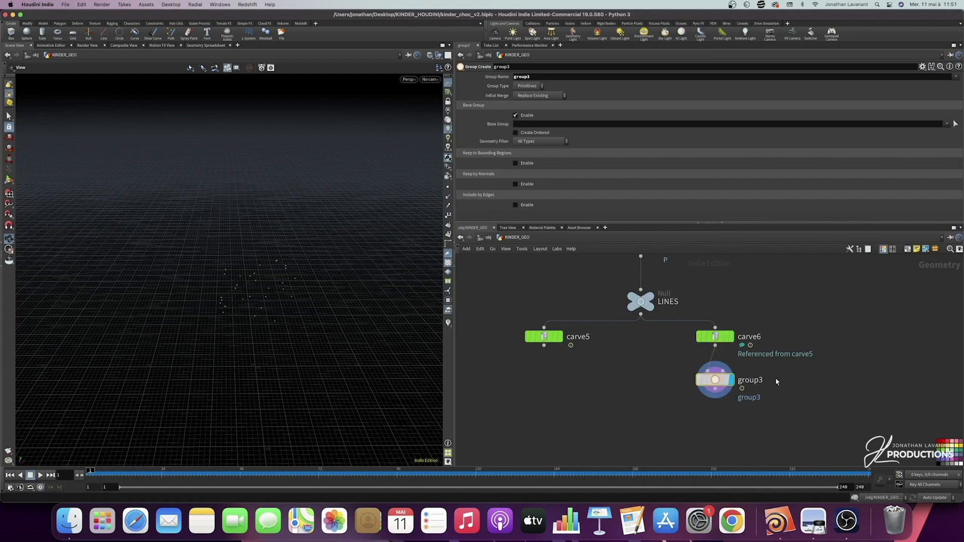
- Name the new group sphere and set its base group to *
{"action": "double_click", "coordinate": [556, 78]}
{"action": "type", "text": "sphere"}
{"action": "key", "text": "Return"}
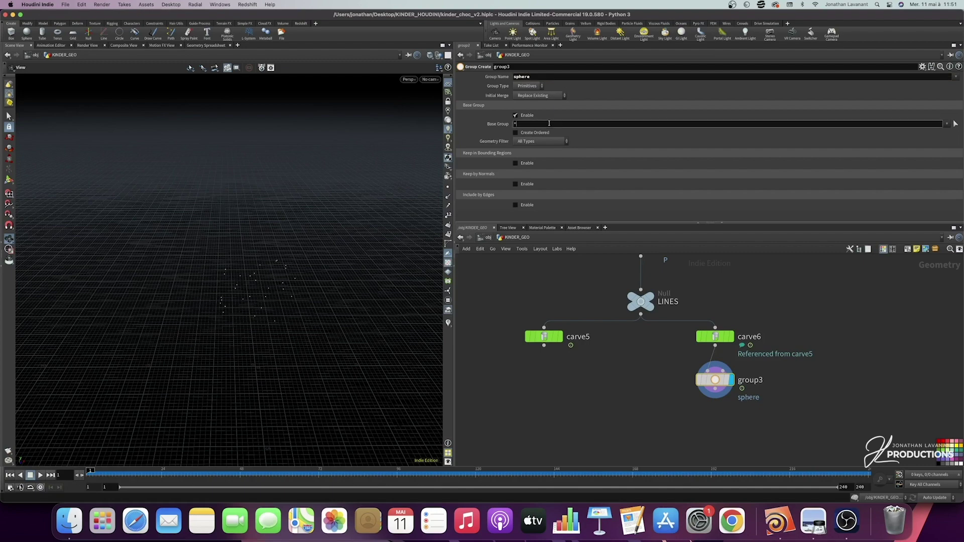
- Add a Merge node combining carve5 and the sphere group node, and display the merged lines and points
{"action": "scroll", "coordinate": [668, 417], "scroll_direction": "down", "scroll_amount": 3}
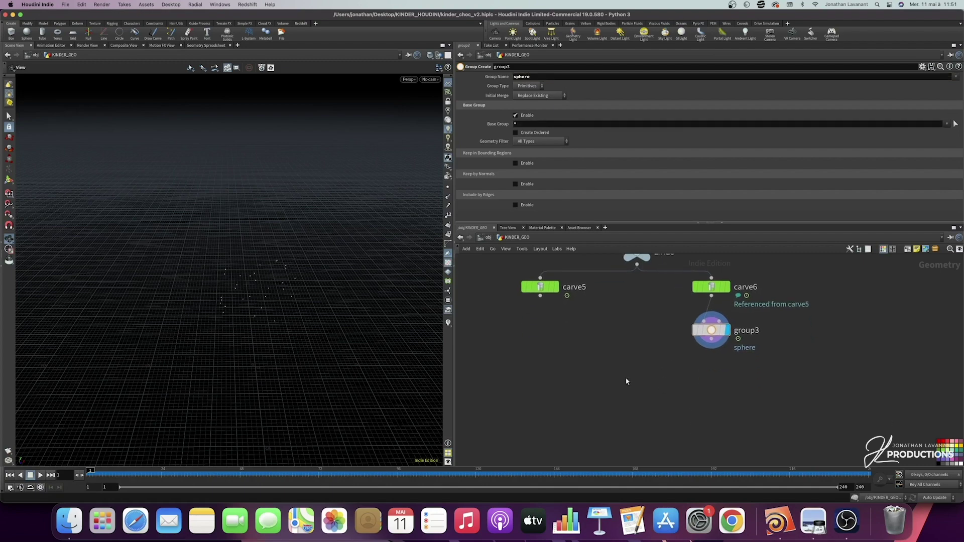
{"action": "key", "text": "Tab"}
{"action": "left_click", "coordinate": [628, 381]}
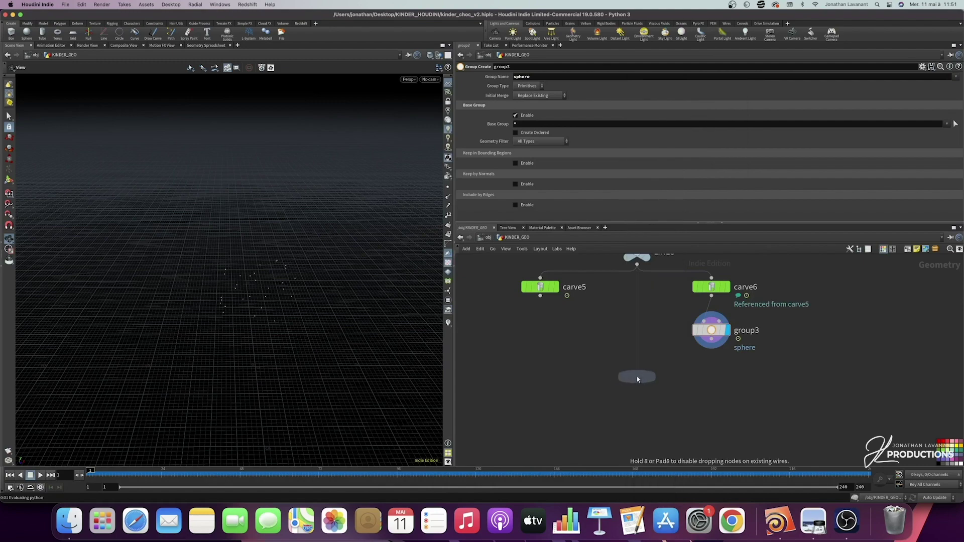
{"action": "left_click", "coordinate": [638, 380]}
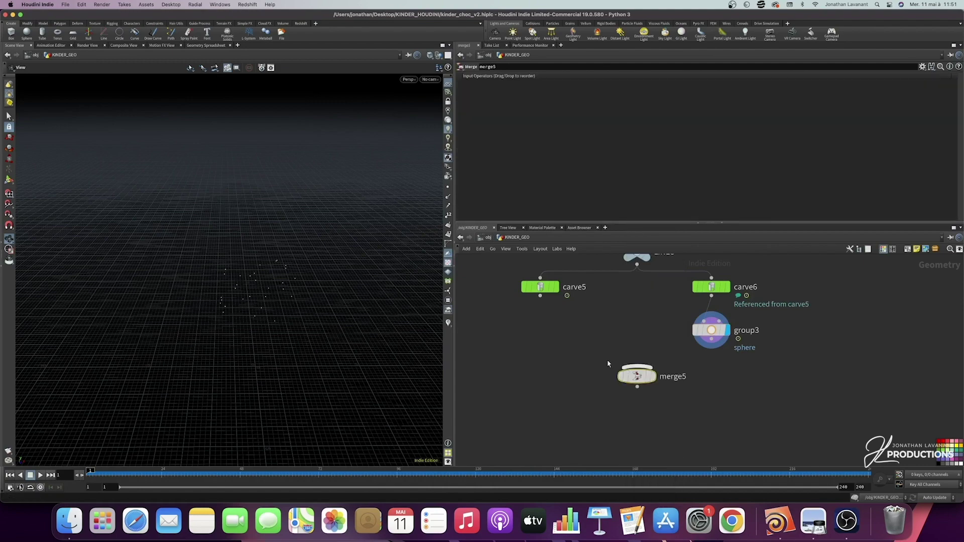
{"action": "left_click", "coordinate": [546, 287]}
{"action": "left_click", "coordinate": [713, 333], "text": "shift"}
{"action": "left_click_drag", "start_coordinate": [713, 341], "coordinate": [637, 367]}
{"action": "left_click", "coordinate": [637, 377]}
{"action": "left_click", "coordinate": [655, 381]}
{"action": "left_click_drag", "start_coordinate": [270, 319], "coordinate": [370, 333]}
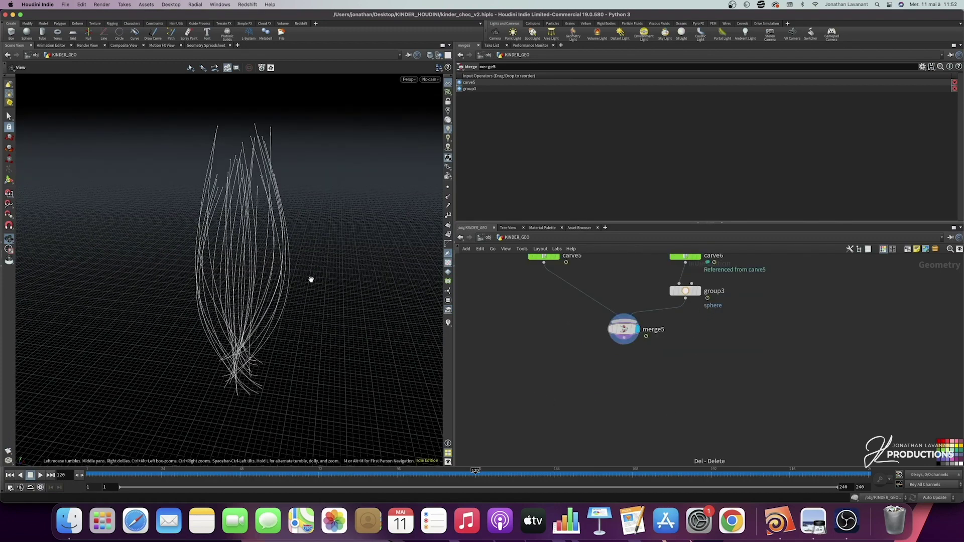
- Add a Sweep node below merge5, fed by the merged lines
{"action": "left_click", "coordinate": [623, 343]}
{"action": "left_click", "coordinate": [622, 361]}
{"action": "type", "text": "sweep"}
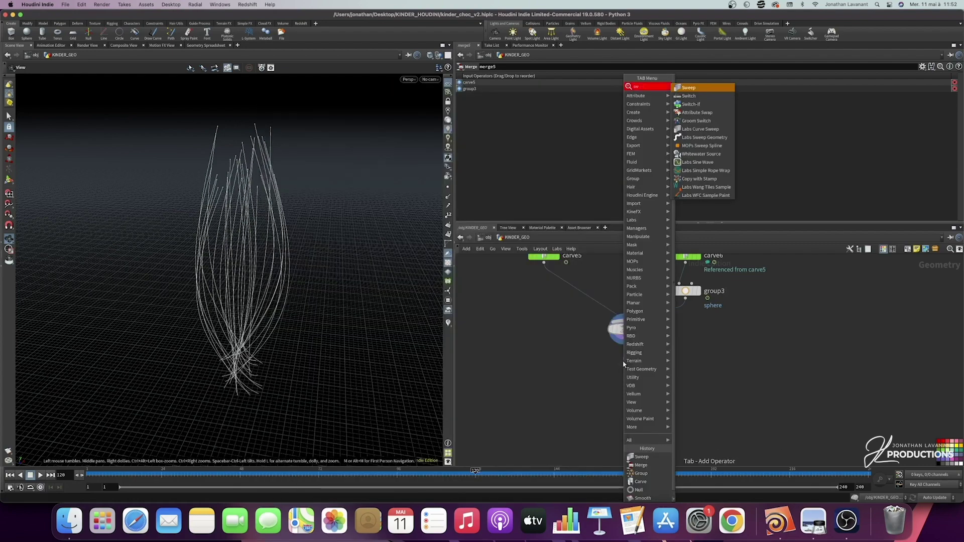
{"action": "key", "text": "Return"}
{"action": "left_click", "coordinate": [624, 390]}
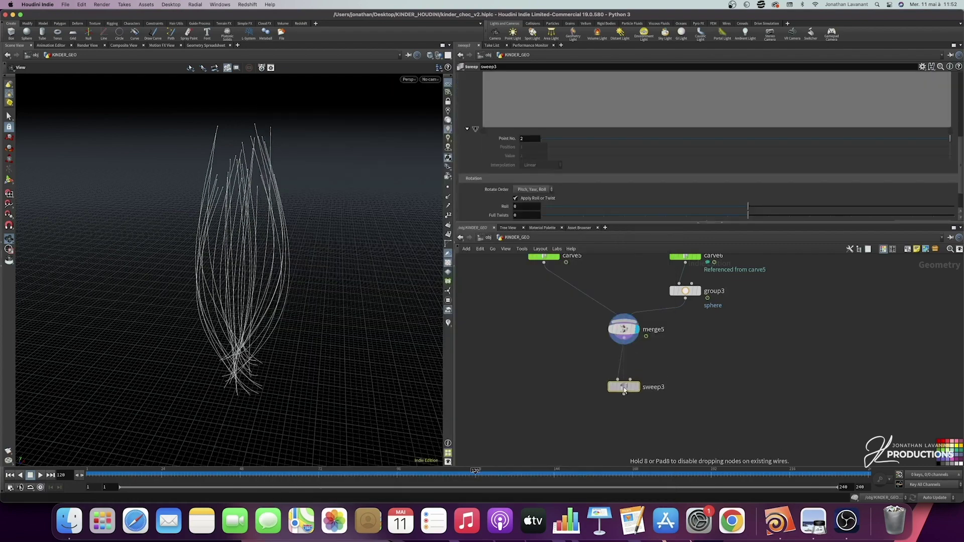
{"action": "left_click_drag", "start_coordinate": [712, 372], "coordinate": [575, 403]}
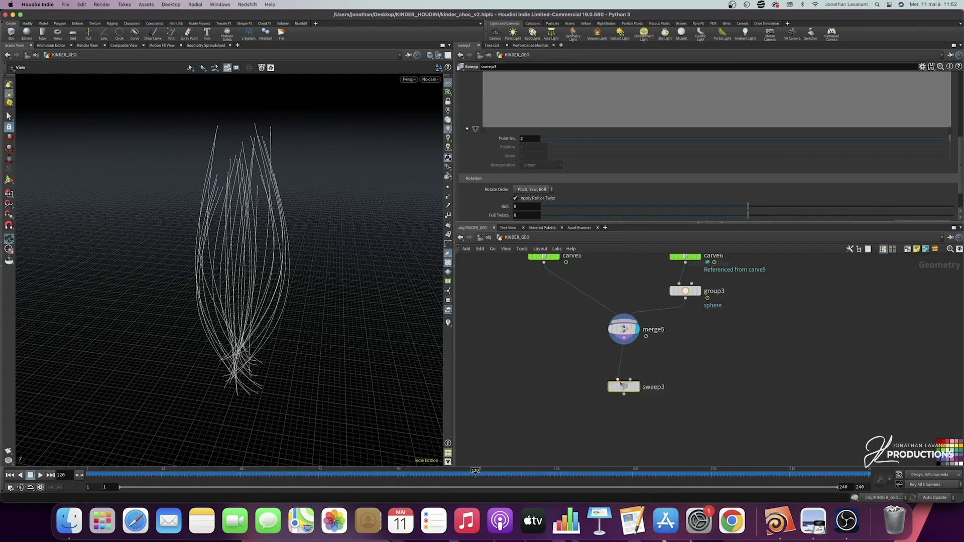
- Add a Circle node, connect it to the sweep's Cross Section(s) input, and display the sweep
{"action": "mouse_move", "coordinate": [631, 381]}
{"action": "key", "text": "Tab"}
{"action": "type", "text": "cic"}
{"action": "key", "text": "BackSpace"}
{"action": "key", "text": "BackSpace"}
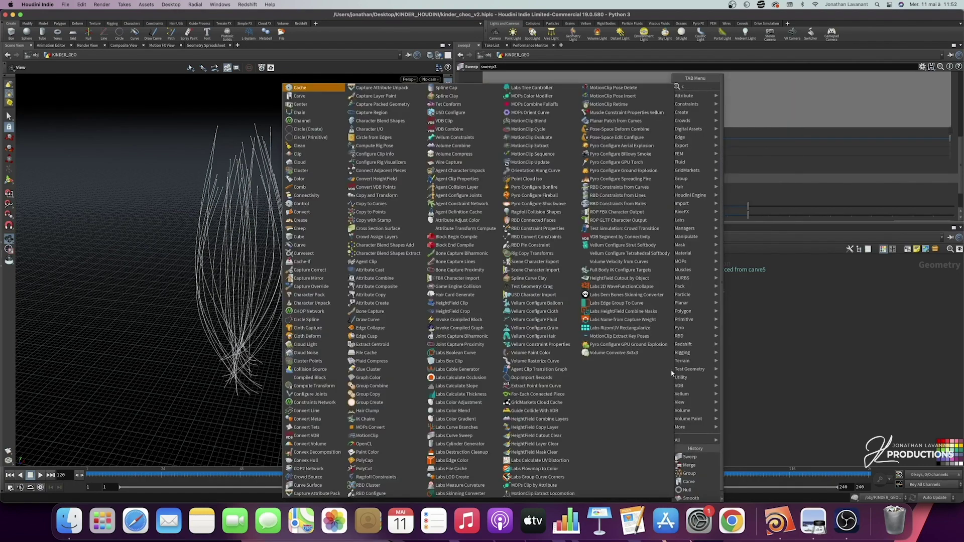
{"action": "type", "text": "lip"}
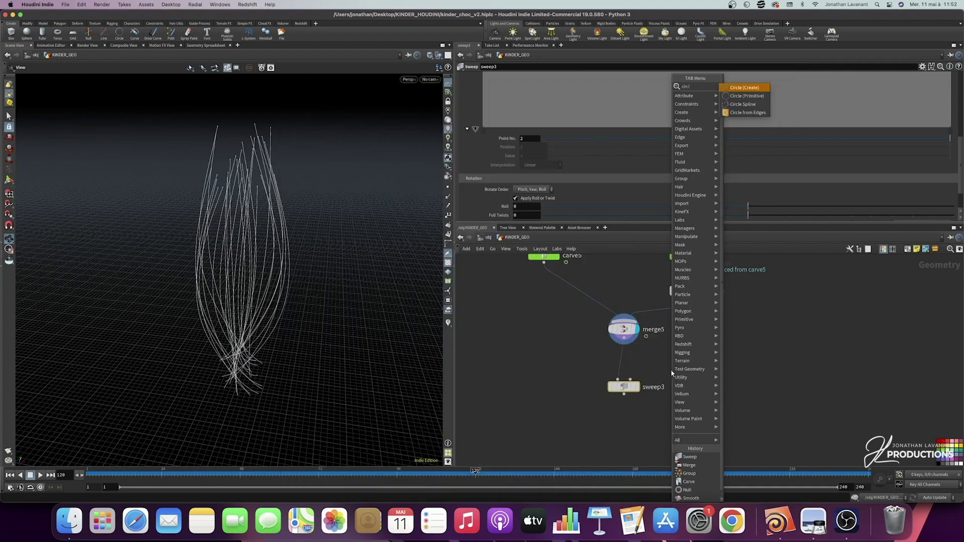
{"action": "key", "text": "Return"}
{"action": "left_click", "coordinate": [676, 354]}
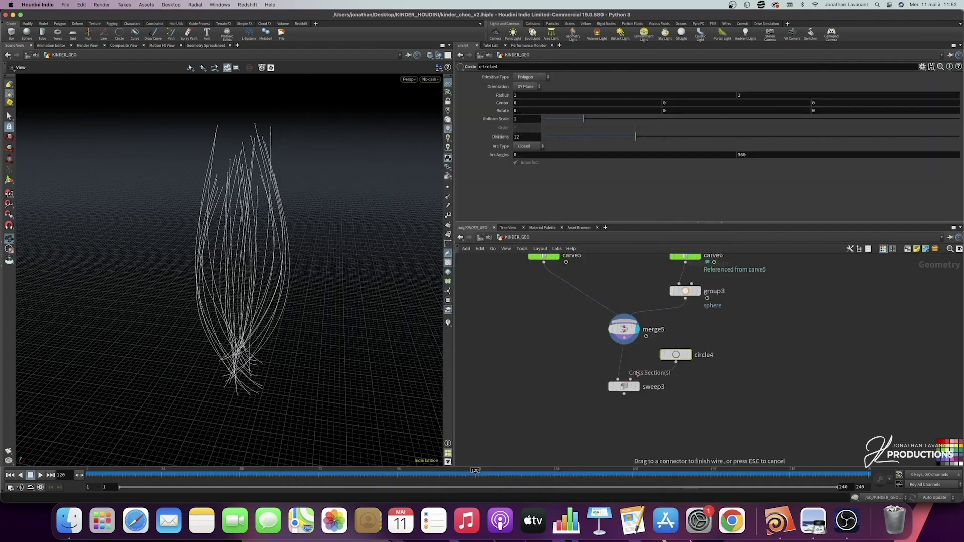
{"action": "left_click_drag", "start_coordinate": [676, 364], "coordinate": [651, 383]}
{"action": "left_click", "coordinate": [636, 387]}
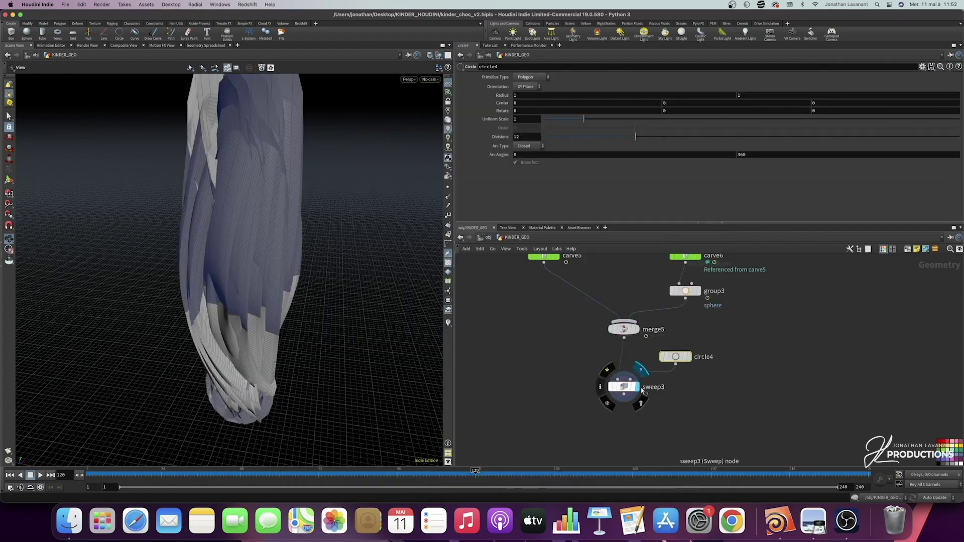
- Set the sweep's Scale Cross Sections to 0.05 so the lines become thin tubes
{"action": "left_click", "coordinate": [623, 386]}
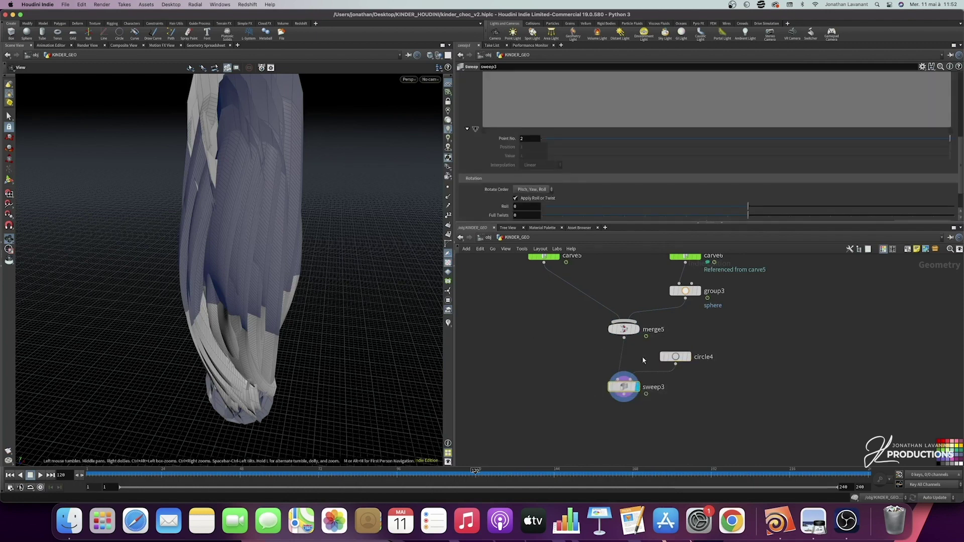
{"action": "scroll", "coordinate": [570, 147], "scroll_direction": "up", "scroll_amount": 10}
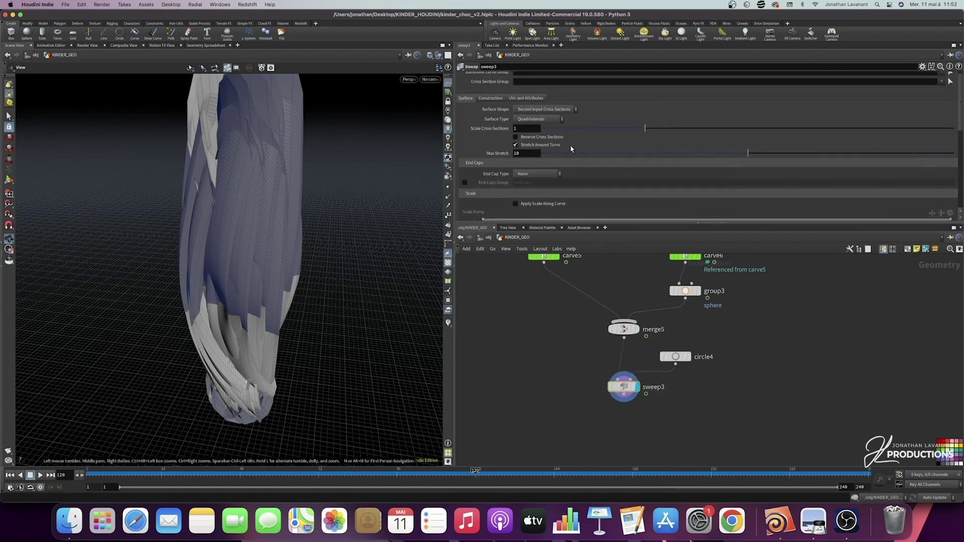
{"action": "left_click_drag", "start_coordinate": [642, 135], "coordinate": [548, 139]}
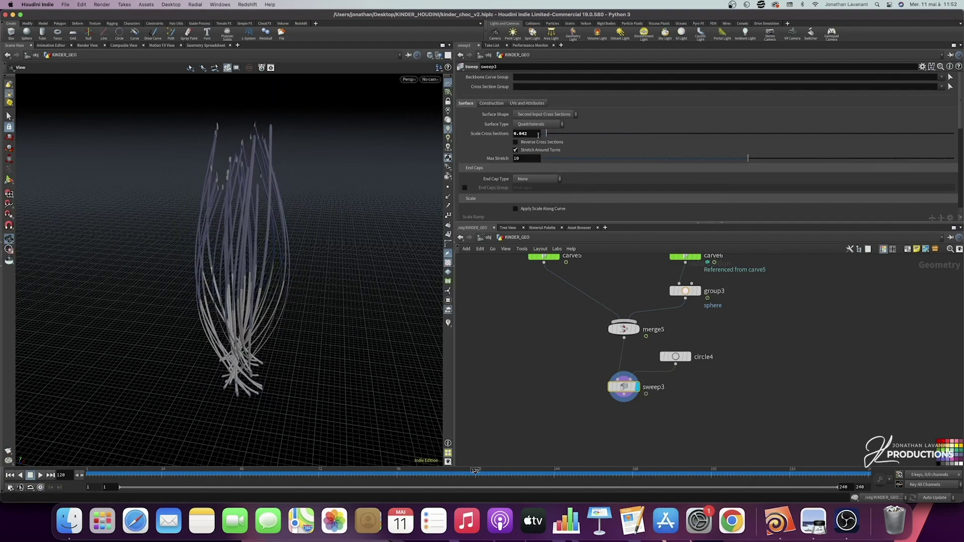
{"action": "left_click", "coordinate": [525, 133]}
{"action": "type", "text": "5"}
{"action": "key", "text": "Return"}
{"action": "left_click_drag", "start_coordinate": [273, 155], "coordinate": [239, 224]}
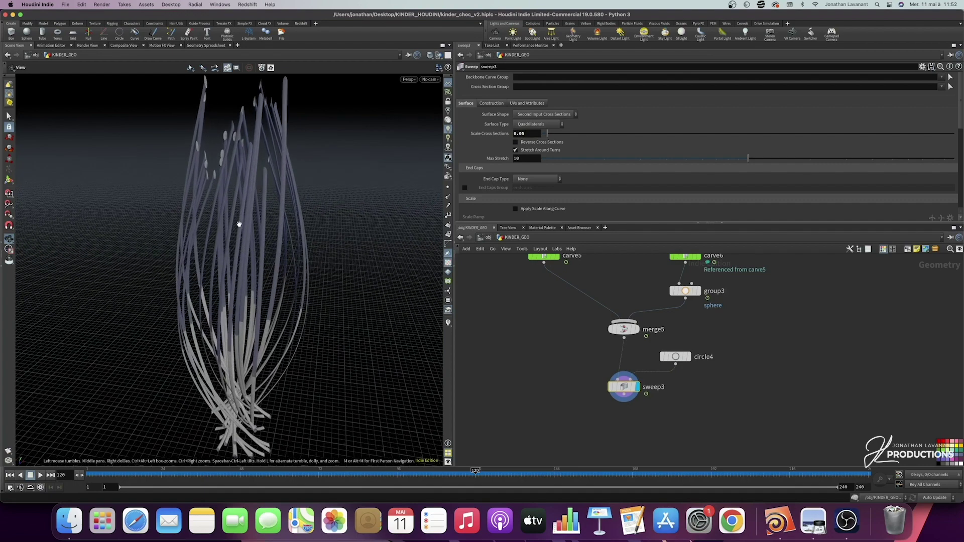
- Insert a Normal node on the wire between merge5 and the sweep
{"action": "key", "text": "Tab"}
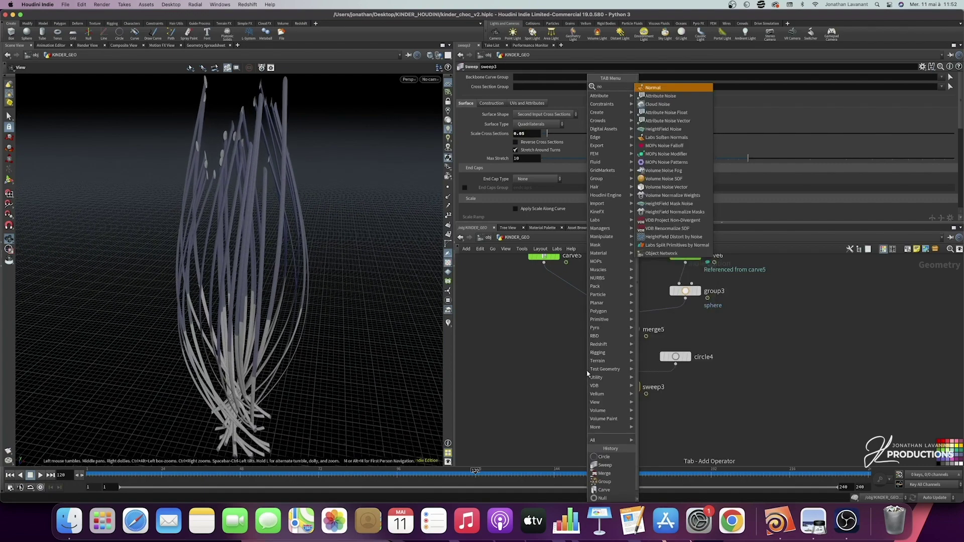
{"action": "left_click", "coordinate": [653, 95]}
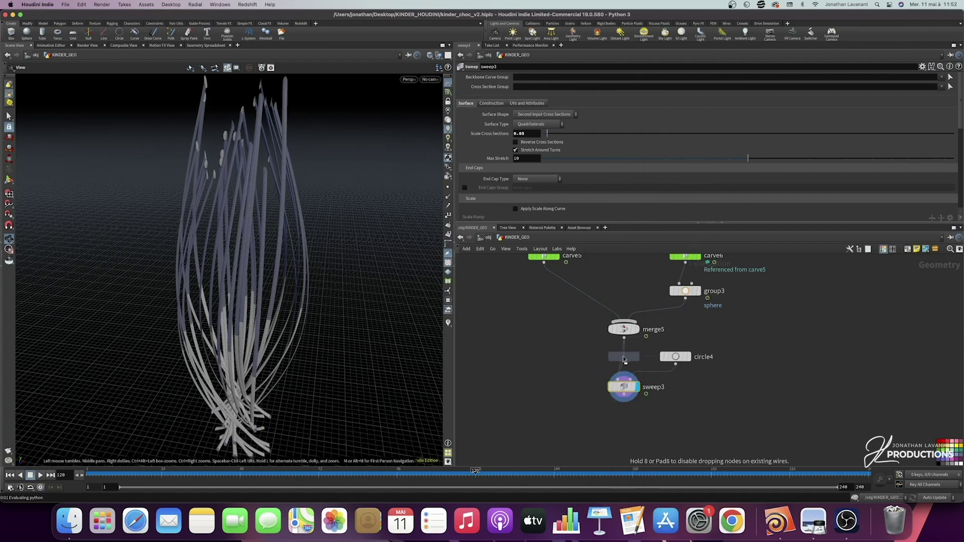
{"action": "left_click", "coordinate": [615, 357]}
{"action": "left_click_drag", "start_coordinate": [616, 362], "coordinate": [629, 365]}
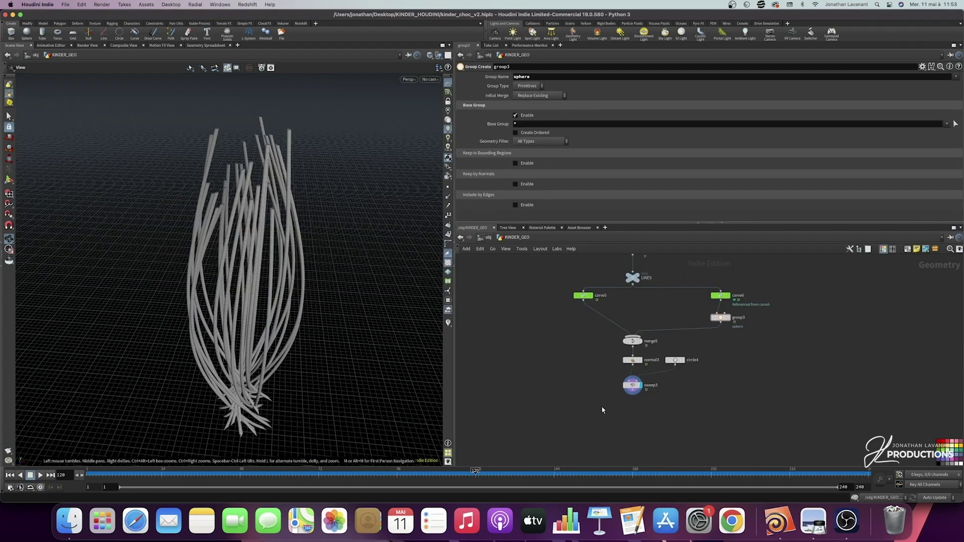
- Set the sweep's End Cap Type to Single Polygon and turn off Stretch Around Turns
{"action": "left_click_drag", "start_coordinate": [602, 409], "coordinate": [670, 385]}
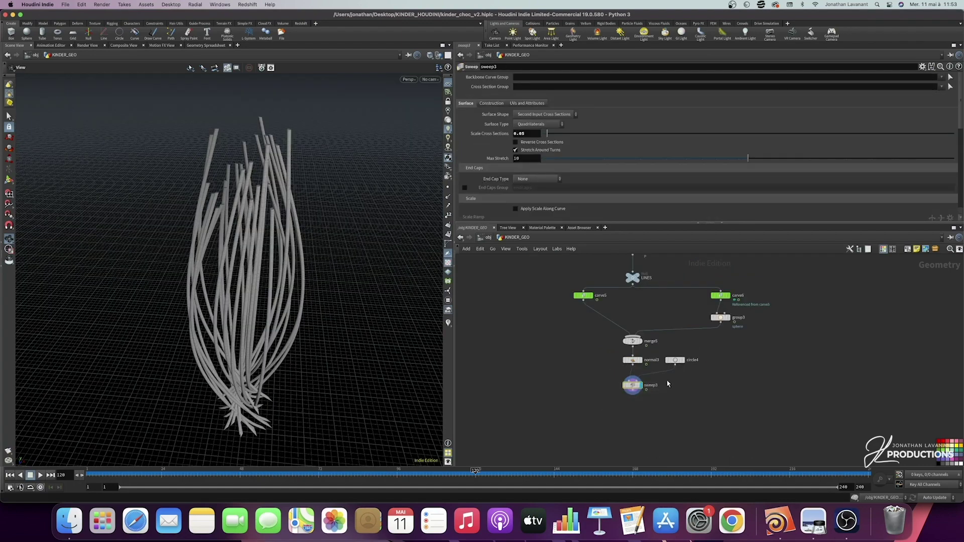
{"action": "scroll", "coordinate": [507, 157], "scroll_direction": "down", "scroll_amount": 2}
{"action": "left_click", "coordinate": [539, 159]}
{"action": "left_click", "coordinate": [545, 165]}
{"action": "scroll", "coordinate": [552, 166], "scroll_direction": "down", "scroll_amount": 6}
{"action": "scroll", "coordinate": [563, 164], "scroll_direction": "down", "scroll_amount": 5}
{"action": "scroll", "coordinate": [562, 164], "scroll_direction": "up", "scroll_amount": 5}
{"action": "scroll", "coordinate": [553, 171], "scroll_direction": "down", "scroll_amount": 6}
{"action": "scroll", "coordinate": [505, 183], "scroll_direction": "up", "scroll_amount": 8}
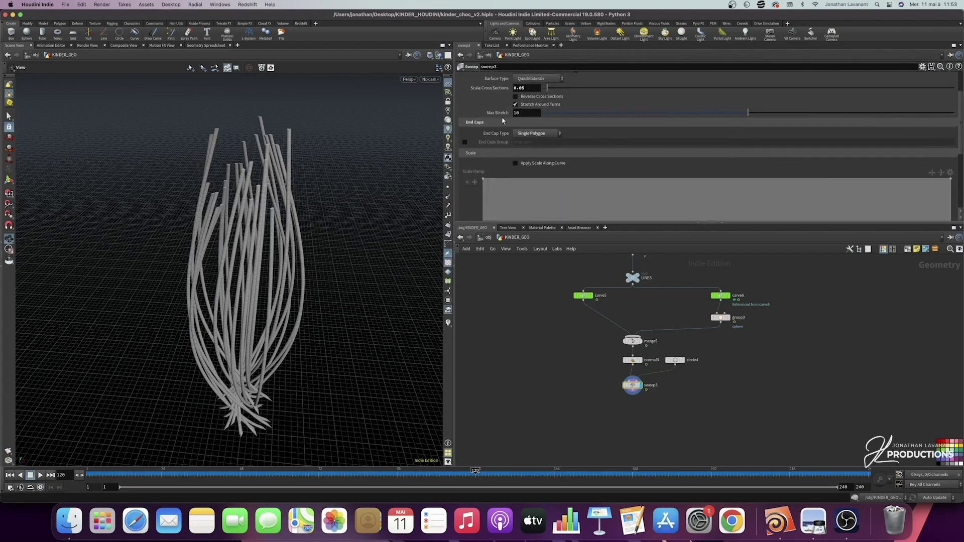
{"action": "scroll", "coordinate": [503, 119], "scroll_direction": "up", "scroll_amount": 2}
{"action": "left_click", "coordinate": [515, 123]}
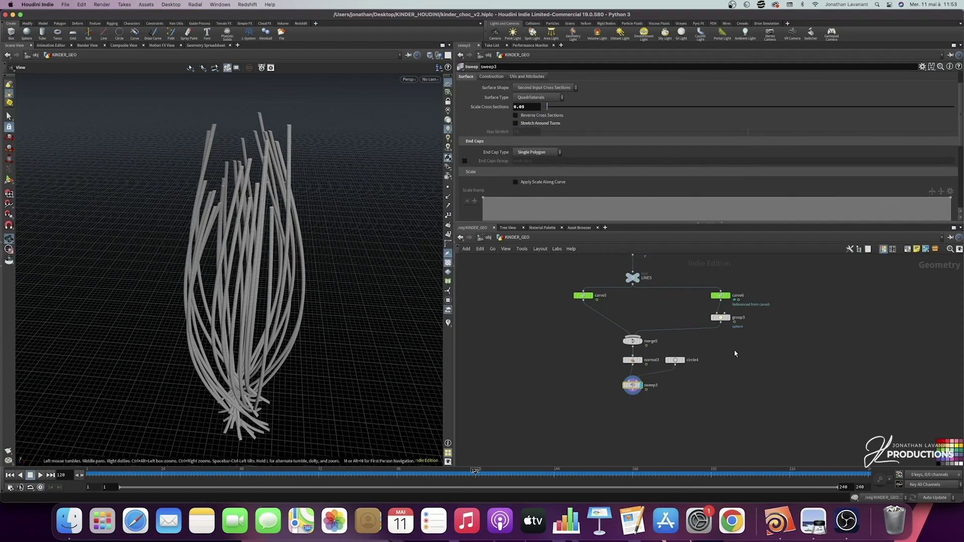
- Add a Copy to Points node and feed the sphere group node into its target points input
{"action": "scroll", "coordinate": [718, 364], "scroll_direction": "up", "scroll_amount": 2}
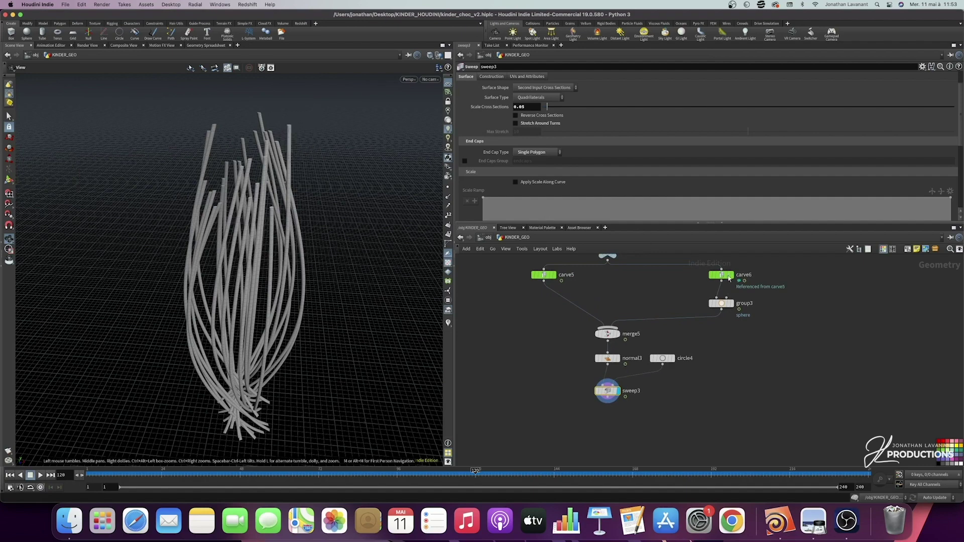
{"action": "left_click", "coordinate": [724, 311]}
{"action": "key", "text": "Tab"}
{"action": "type", "text": "copy to p"}
{"action": "key", "text": "Return"}
{"action": "left_click", "coordinate": [722, 397]}
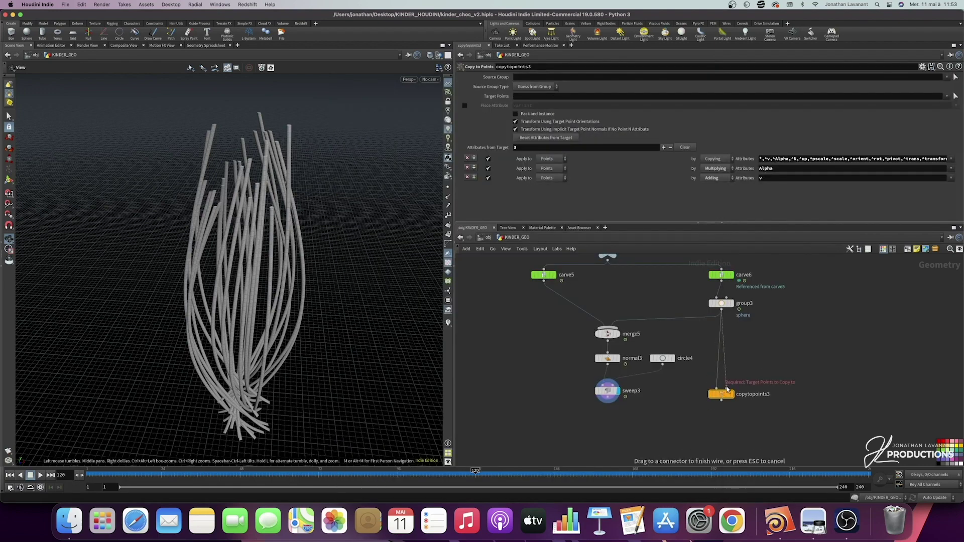
{"action": "left_click_drag", "start_coordinate": [722, 394], "coordinate": [717, 396]}
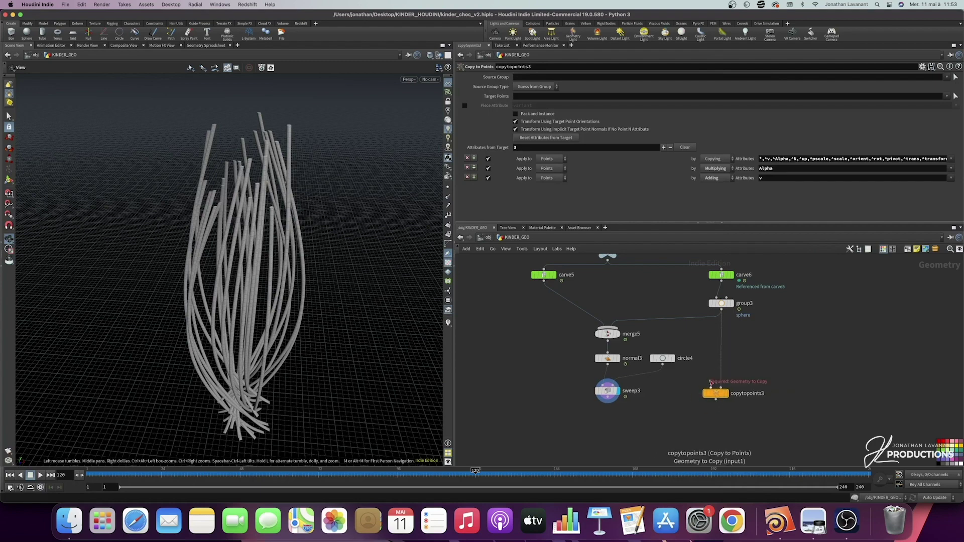
- Add a Sphere node, connect it as the geometry to copy, and display the Copy to Points result
{"action": "key", "text": "Tab"}
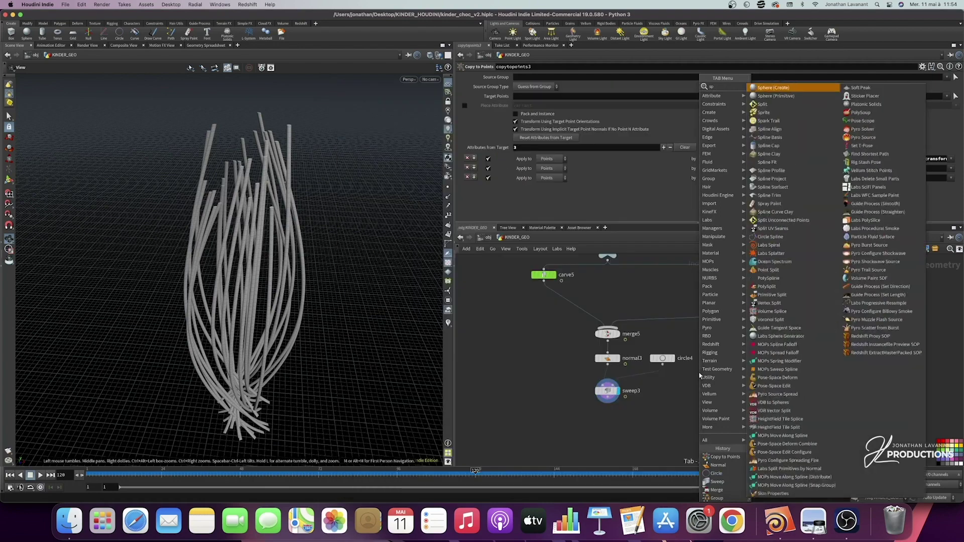
{"action": "key", "text": "Return"}
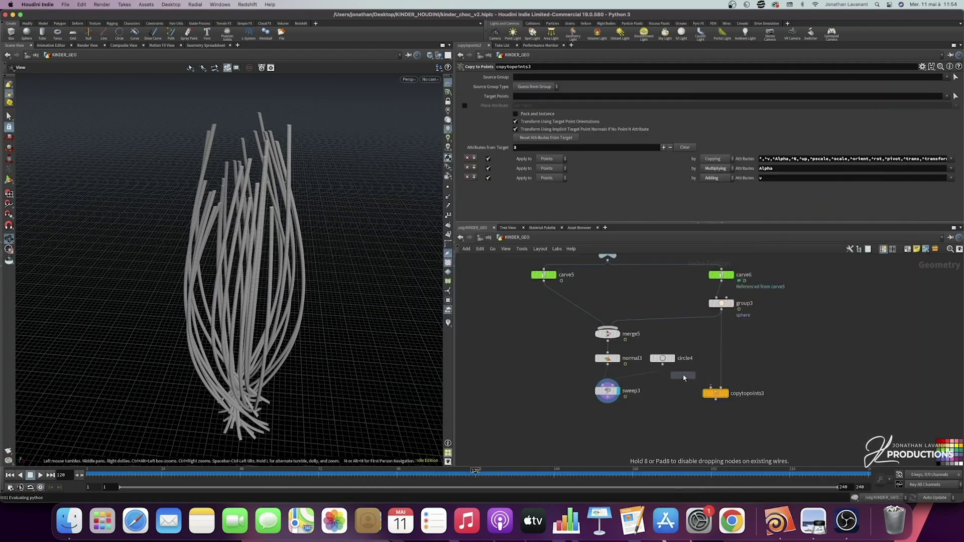
{"action": "left_click", "coordinate": [685, 376]}
{"action": "left_click_drag", "start_coordinate": [712, 398], "coordinate": [711, 412]}
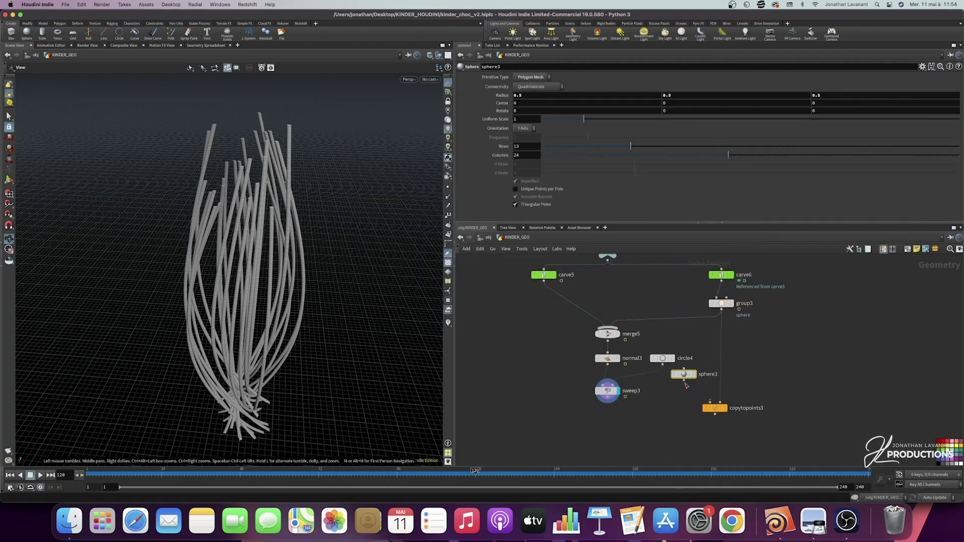
{"action": "mouse_move", "coordinate": [684, 374]}
{"action": "left_mouse_down"}
{"action": "mouse_move", "coordinate": [683, 385]}
{"action": "mouse_move", "coordinate": [720, 403]}
{"action": "left_mouse_up"}
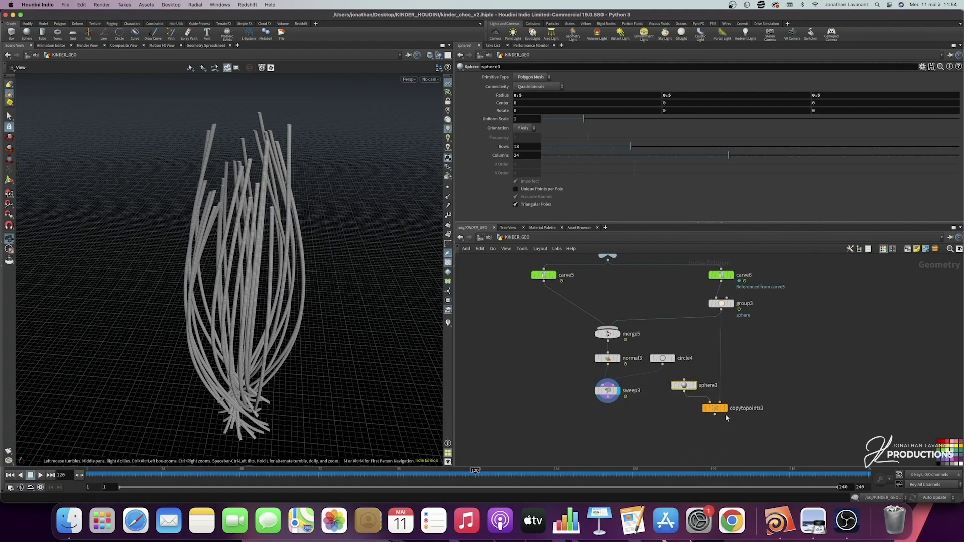
{"action": "left_click", "coordinate": [725, 407]}
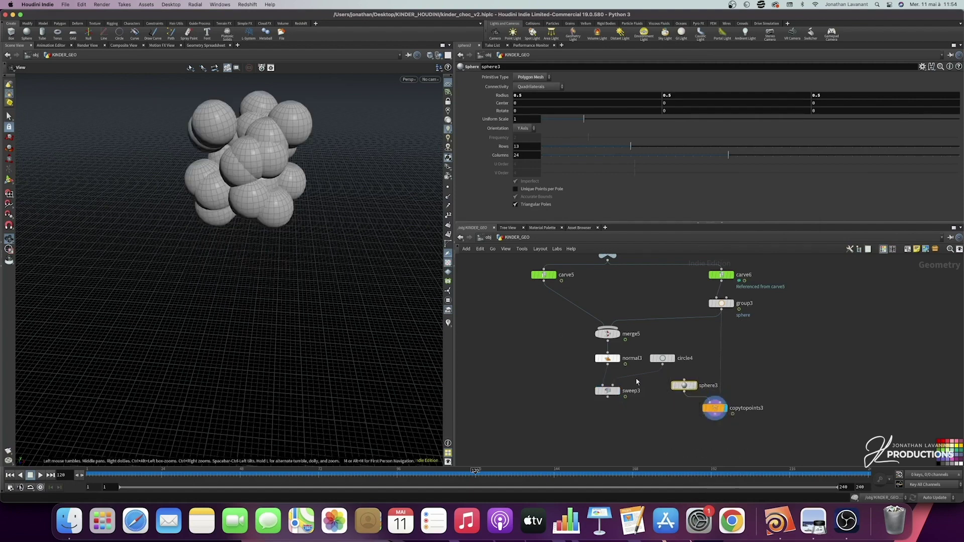
- Change the sphere's Primitive Type to Polygon and set its Frequency to 5
{"action": "left_click", "coordinate": [532, 77]}
{"action": "left_click", "coordinate": [533, 96]}
{"action": "double_click", "coordinate": [522, 137]}
{"action": "type", "text": "5"}
{"action": "key", "text": "Return"}
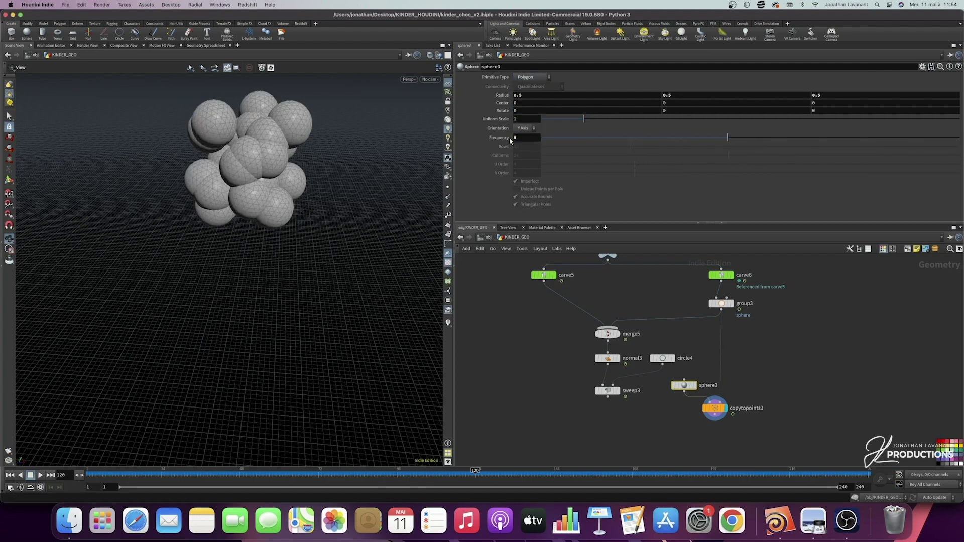
- Set the sphere's Uniform Scale to 0.1
{"action": "double_click", "coordinate": [513, 119]}
{"action": "type", "text": "0.5"}
{"action": "key", "text": "Return"}
{"action": "key", "text": "super+z"}
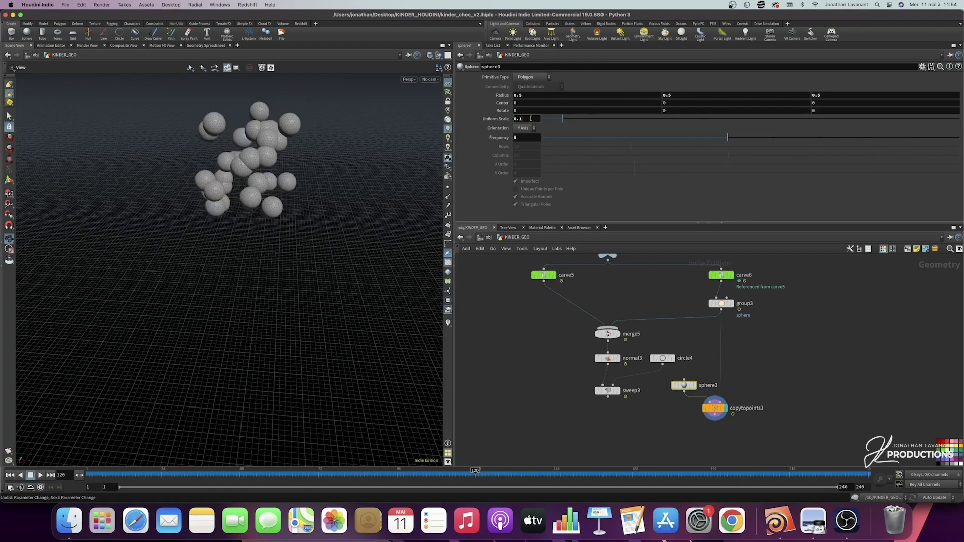
{"action": "left_click", "coordinate": [531, 119]}
{"action": "type", "text": "0.1"}
{"action": "key", "text": "Return"}
- Add a Merge node combining the sweep and the Copy to Points node, and display the merged result
{"action": "scroll", "coordinate": [676, 404], "scroll_direction": "down", "scroll_amount": 3}
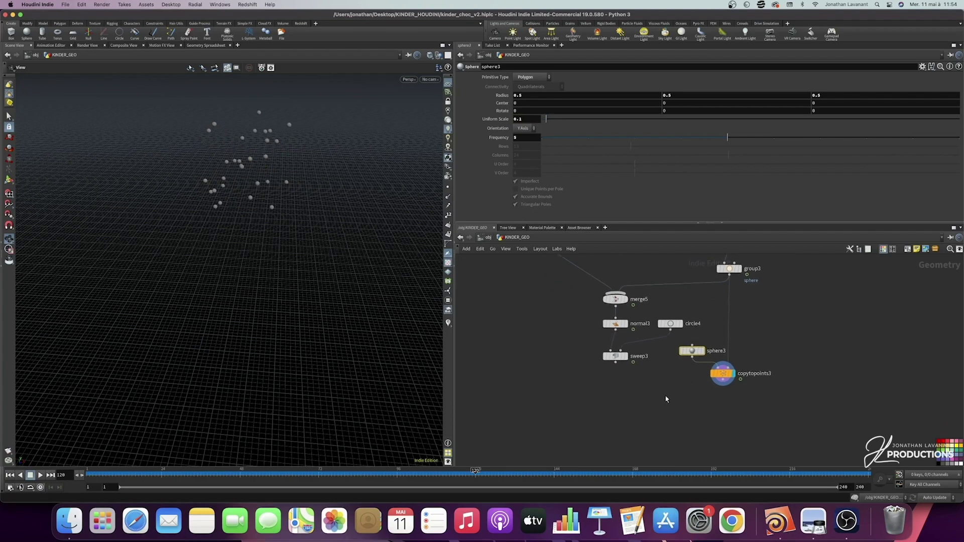
{"action": "key", "text": "Tab"}
{"action": "key", "text": "Return"}
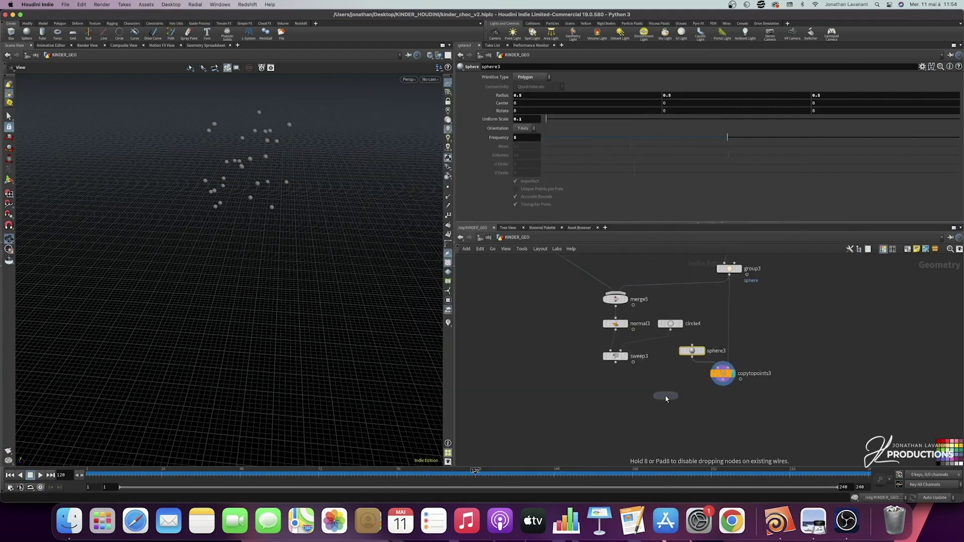
{"action": "left_click", "coordinate": [664, 401]}
{"action": "left_click", "coordinate": [626, 356]}
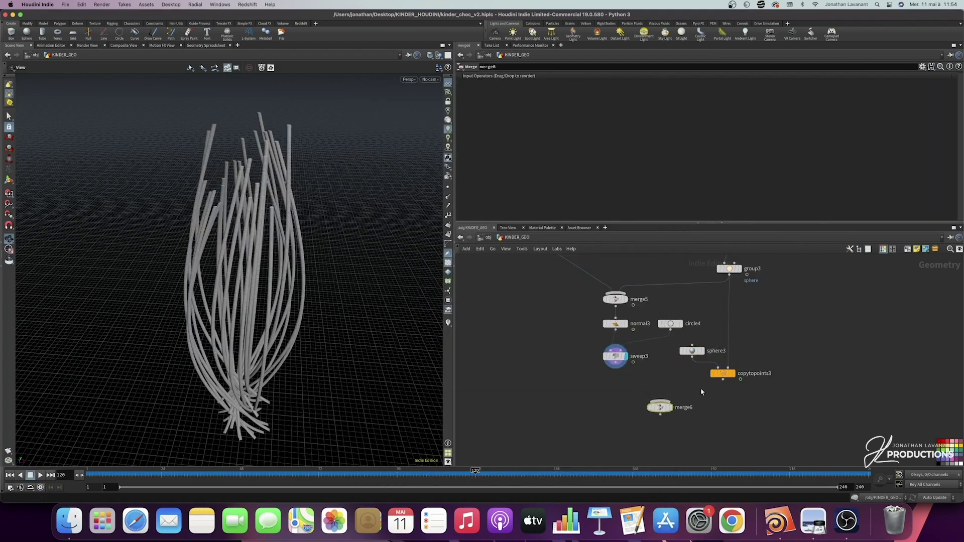
{"action": "left_click", "coordinate": [734, 374]}
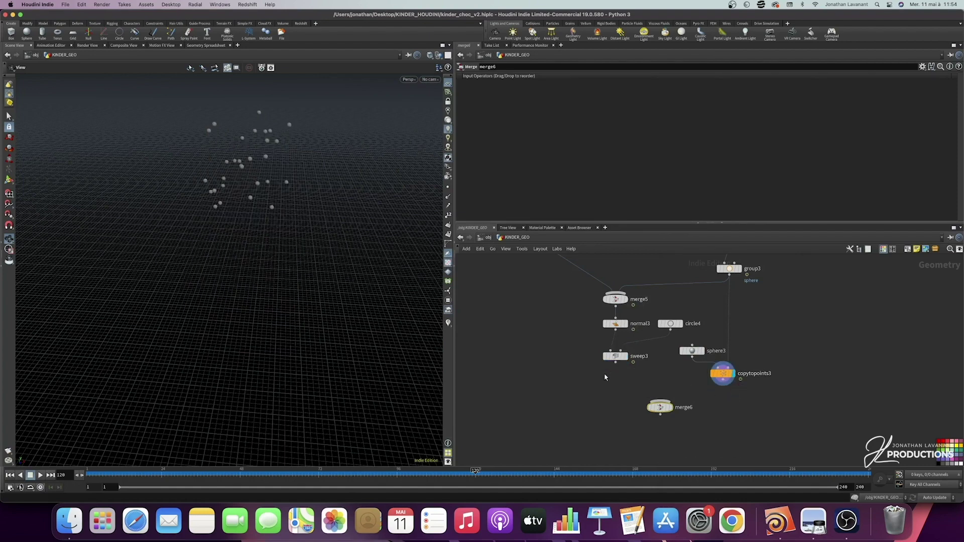
{"action": "left_click", "coordinate": [615, 357]}
{"action": "left_click", "coordinate": [723, 374], "text": "shift"}
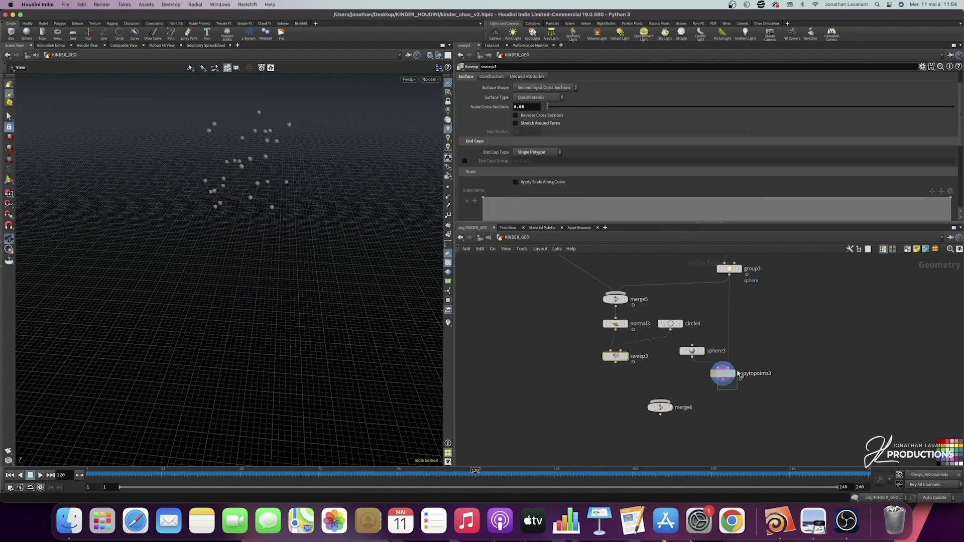
{"action": "left_click_drag", "start_coordinate": [740, 380], "coordinate": [616, 407]}
{"action": "left_click", "coordinate": [627, 410]}
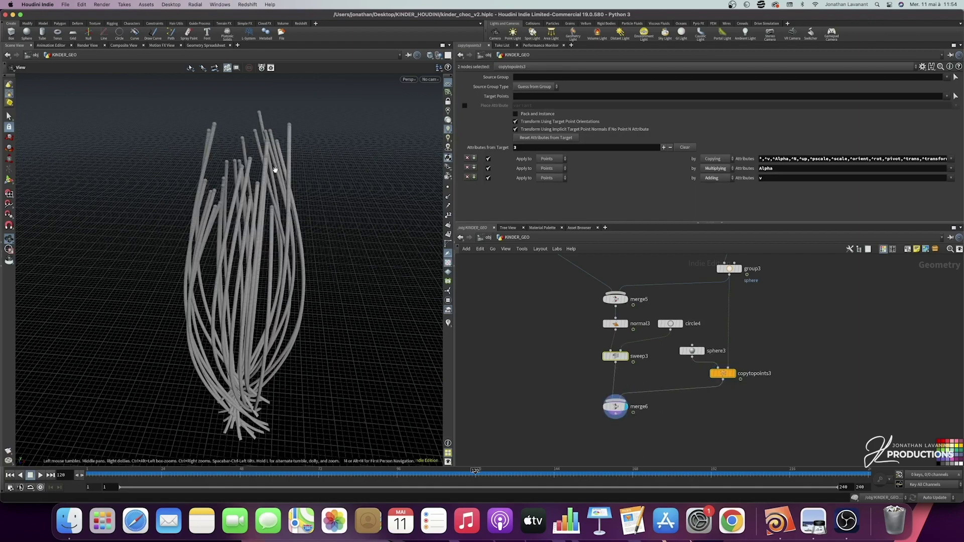
- Examine the sphere-capped tube tips up close and compare them with the reference image IMG_3254.PNG
{"action": "scroll", "coordinate": [273, 170], "scroll_direction": "up", "scroll_amount": 10}
{"action": "left_click_drag", "start_coordinate": [273, 174], "coordinate": [397, 294]}
{"action": "scroll", "coordinate": [244, 187], "scroll_direction": "down", "scroll_amount": 5}
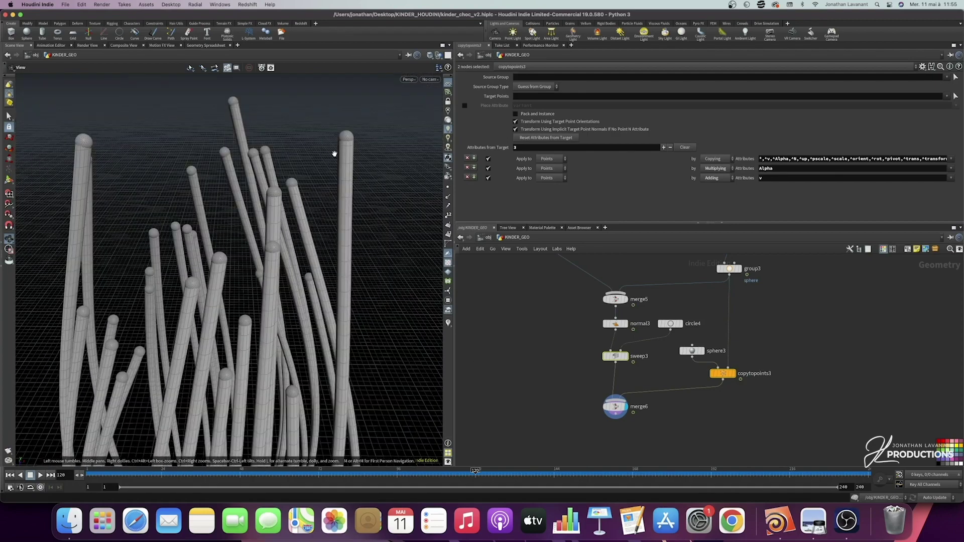
{"action": "left_click_drag", "start_coordinate": [308, 298], "coordinate": [327, 186]}
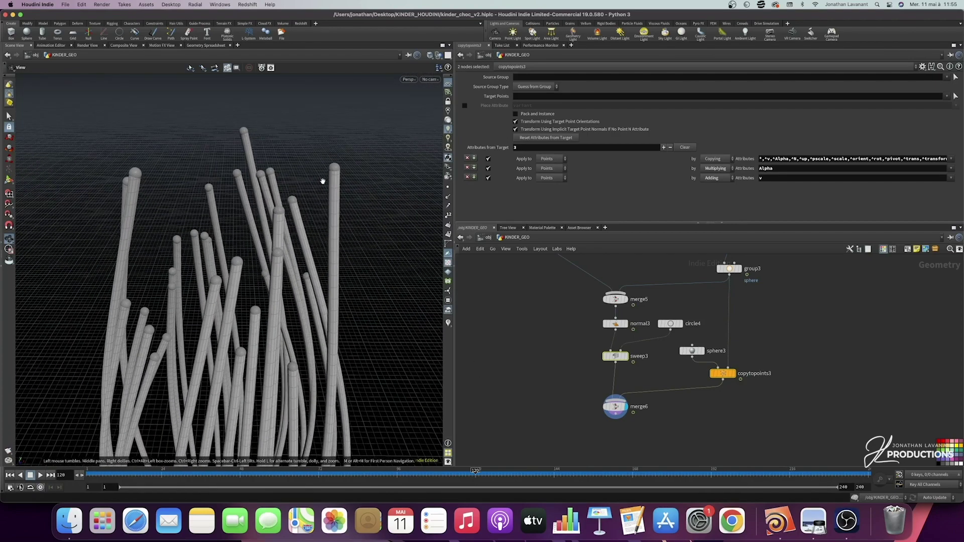
{"action": "left_click_drag", "start_coordinate": [341, 373], "coordinate": [301, 337]}
{"action": "key", "text": "super+Tab"}
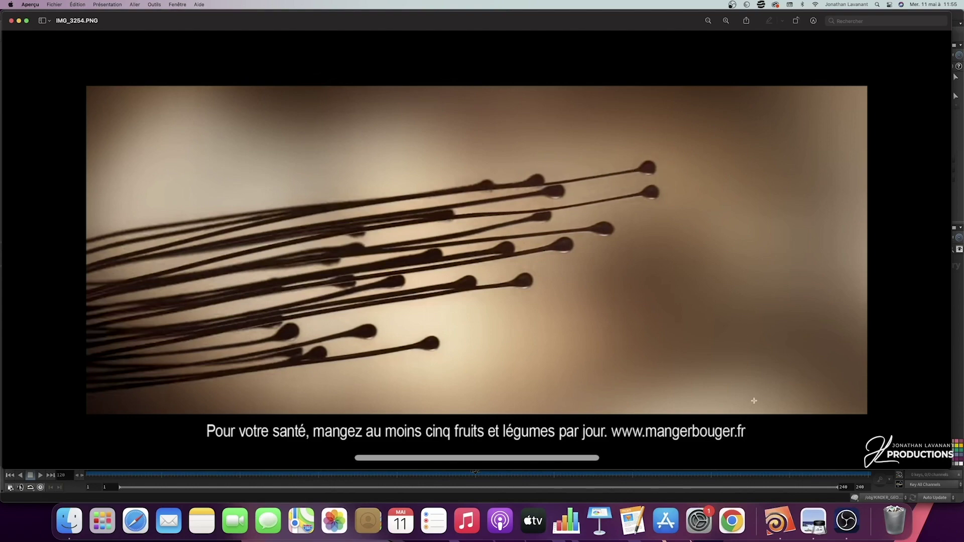
{"action": "left_click", "coordinate": [814, 489]}
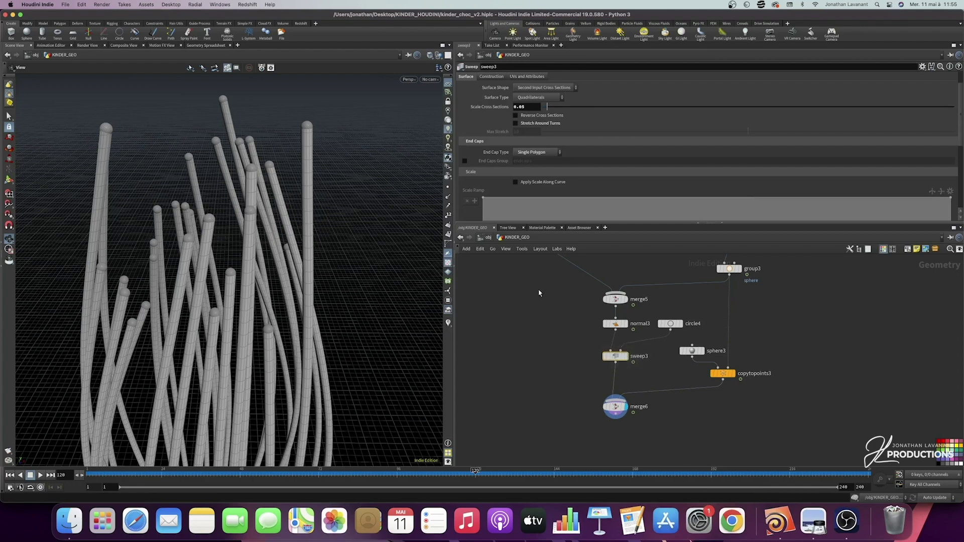
- Enable Apply Scale Along Curve on the sweep and apply a smooth Scale Ramp preset rising from 0 to 1
{"action": "scroll", "coordinate": [551, 176], "scroll_direction": "down", "scroll_amount": 4}
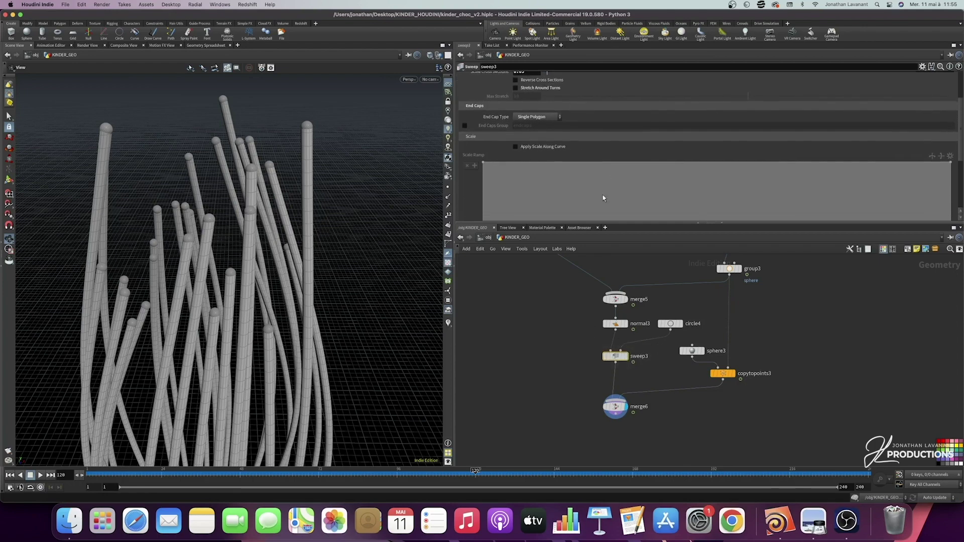
{"action": "scroll", "coordinate": [588, 186], "scroll_direction": "down", "scroll_amount": 2}
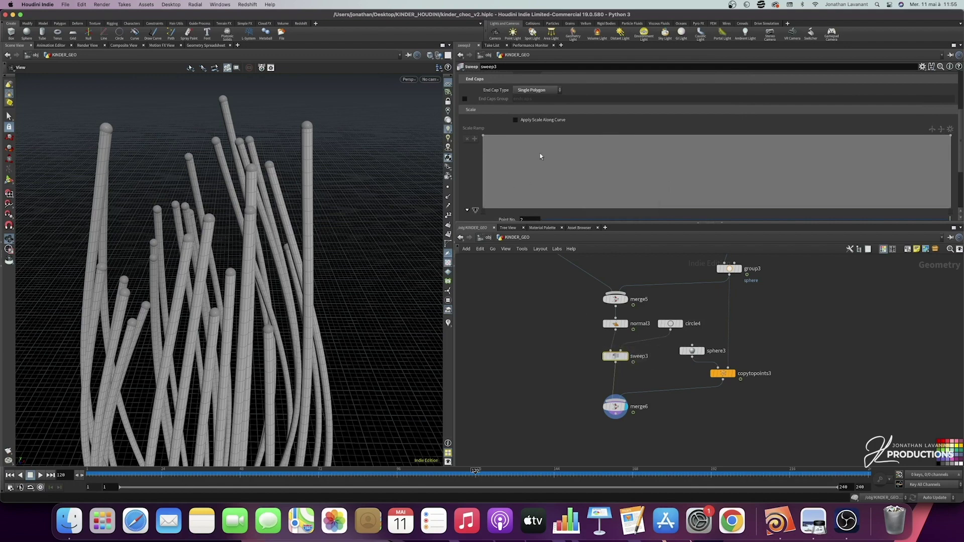
{"action": "left_click", "coordinate": [515, 121]}
{"action": "left_click_drag", "start_coordinate": [271, 171], "coordinate": [233, 283]}
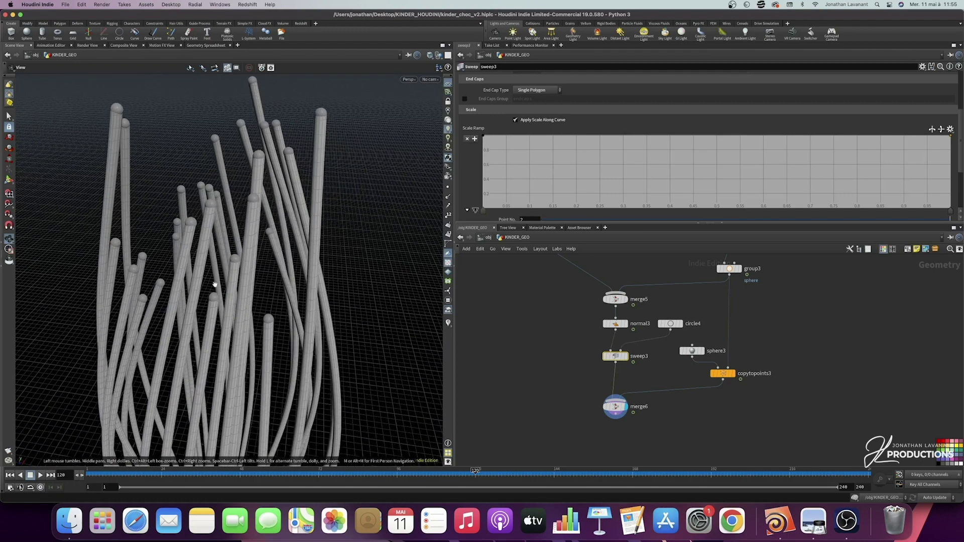
{"action": "scroll", "coordinate": [481, 139], "scroll_direction": "down", "scroll_amount": 2}
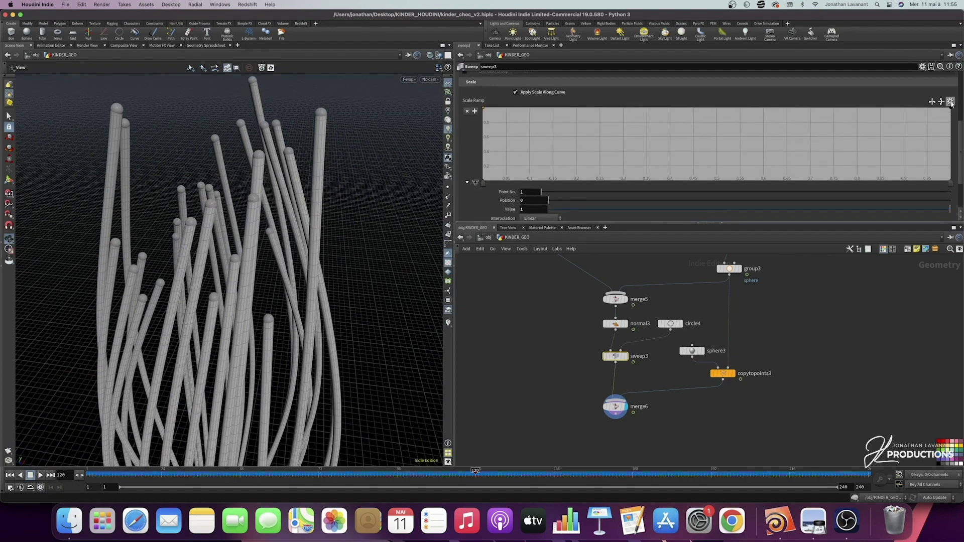
{"action": "left_click", "coordinate": [950, 101]}
{"action": "left_click", "coordinate": [941, 152]}
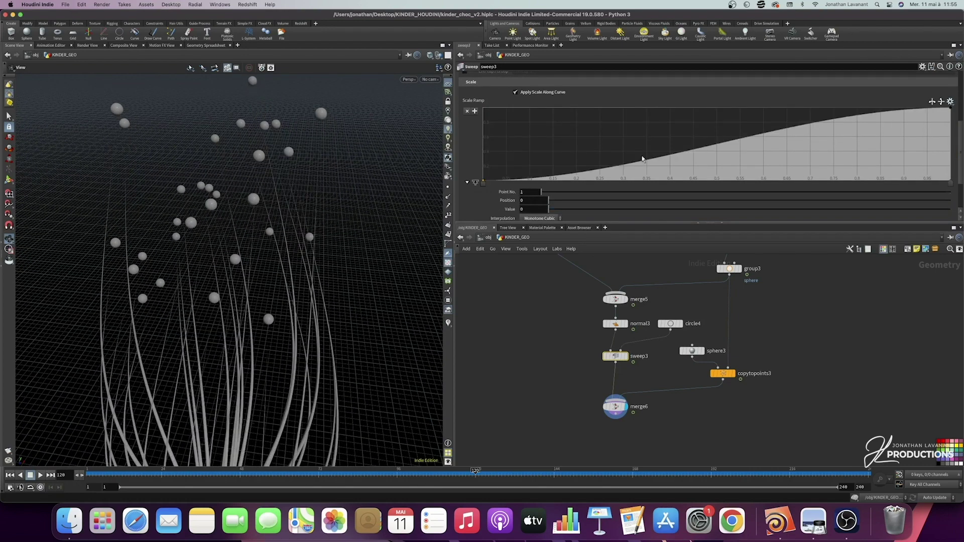
- Reverse the sweep's Scale Ramp so it falls from value 1 at position 0 to about 0.17 at position 1
{"action": "left_click_drag", "start_coordinate": [289, 316], "coordinate": [328, 306]}
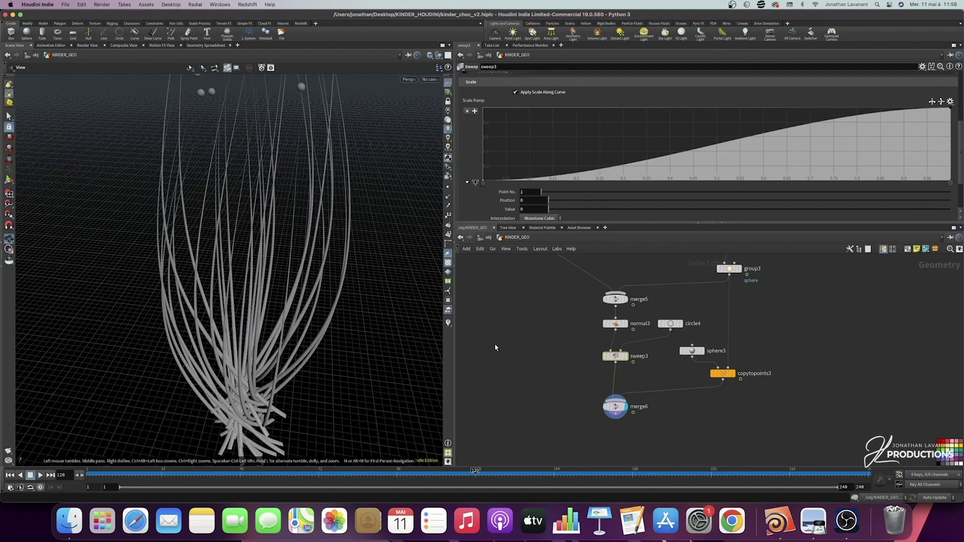
{"action": "left_click_drag", "start_coordinate": [249, 389], "coordinate": [238, 351]}
{"action": "left_click_drag", "start_coordinate": [241, 231], "coordinate": [211, 216]}
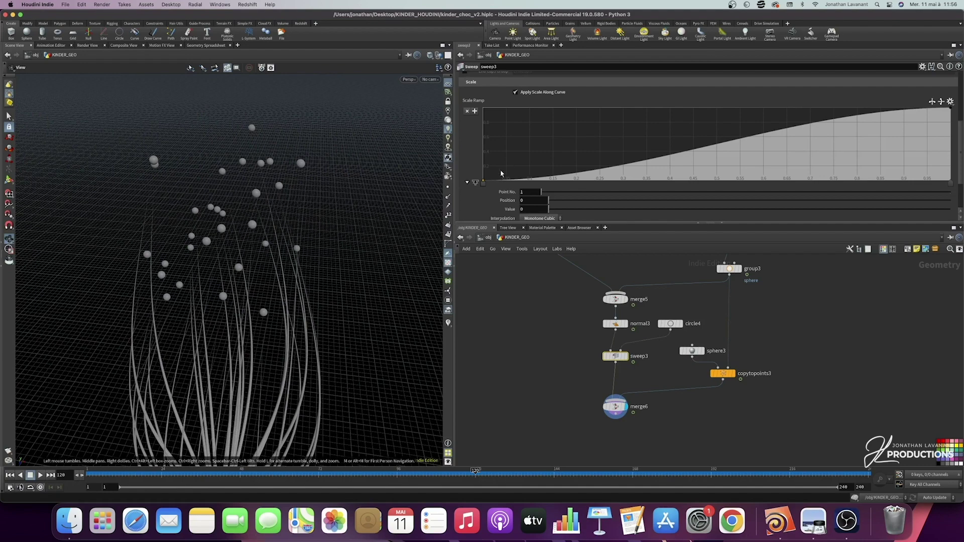
{"action": "right_click_drag", "start_coordinate": [297, 185], "coordinate": [337, 174]}
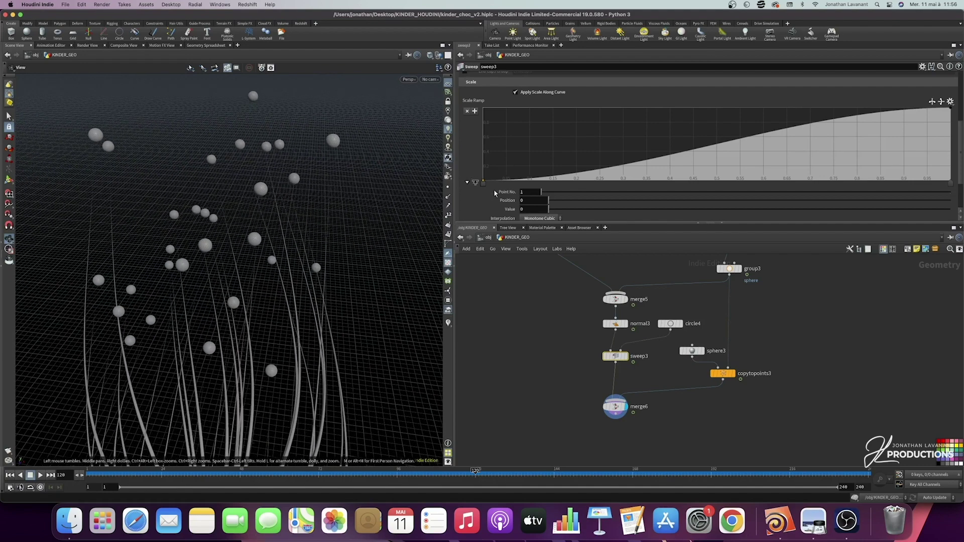
{"action": "left_click_drag", "start_coordinate": [483, 181], "coordinate": [649, 180]}
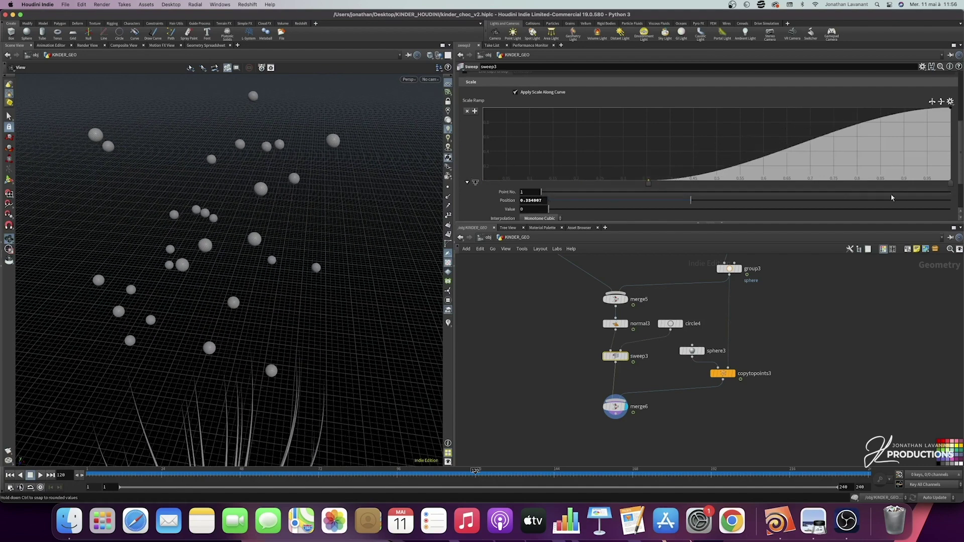
{"action": "left_click", "coordinate": [944, 183]}
{"action": "left_click_drag", "start_coordinate": [944, 184], "coordinate": [473, 180]}
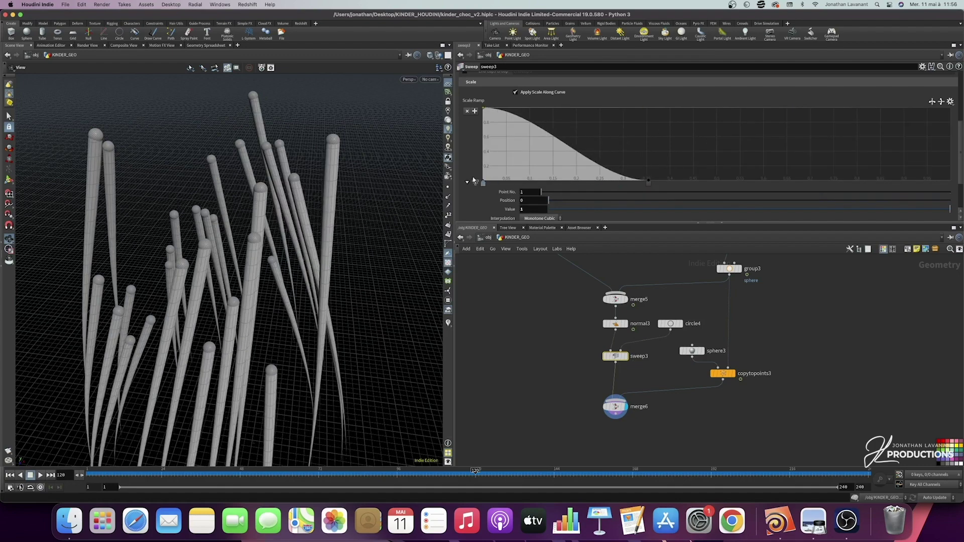
{"action": "left_click_drag", "start_coordinate": [648, 181], "coordinate": [954, 172]}
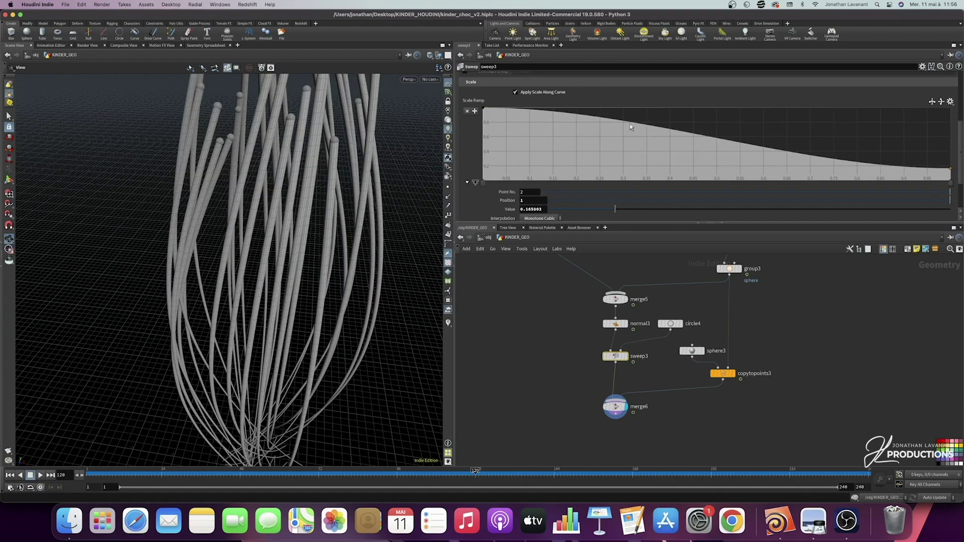
- Add two Scale Ramp points, making a sharp drop near position 0.05 and a slight rise to about 0.32 at position 0.15
{"action": "left_click_drag", "start_coordinate": [322, 216], "coordinate": [312, 190]}
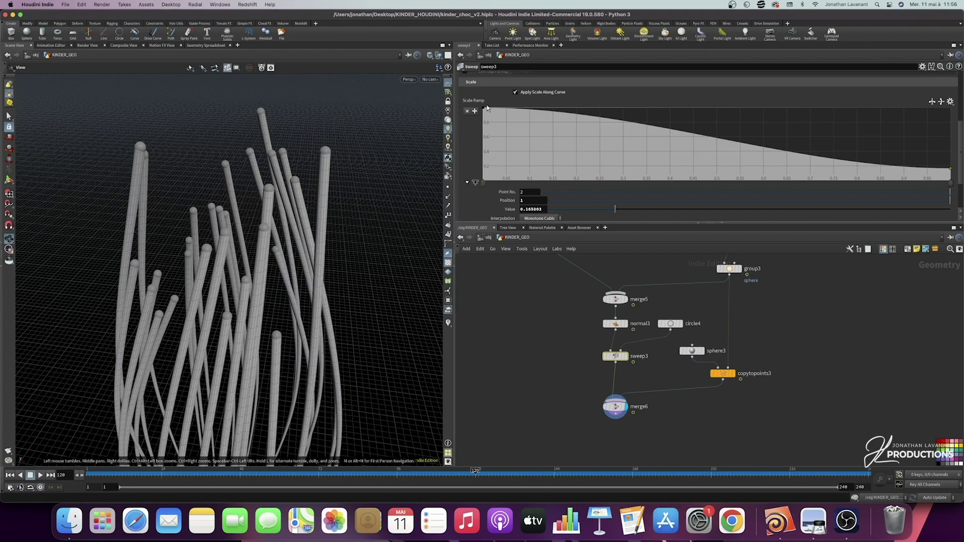
{"action": "left_click_drag", "start_coordinate": [537, 179], "coordinate": [505, 171]}
{"action": "left_click", "coordinate": [546, 176]}
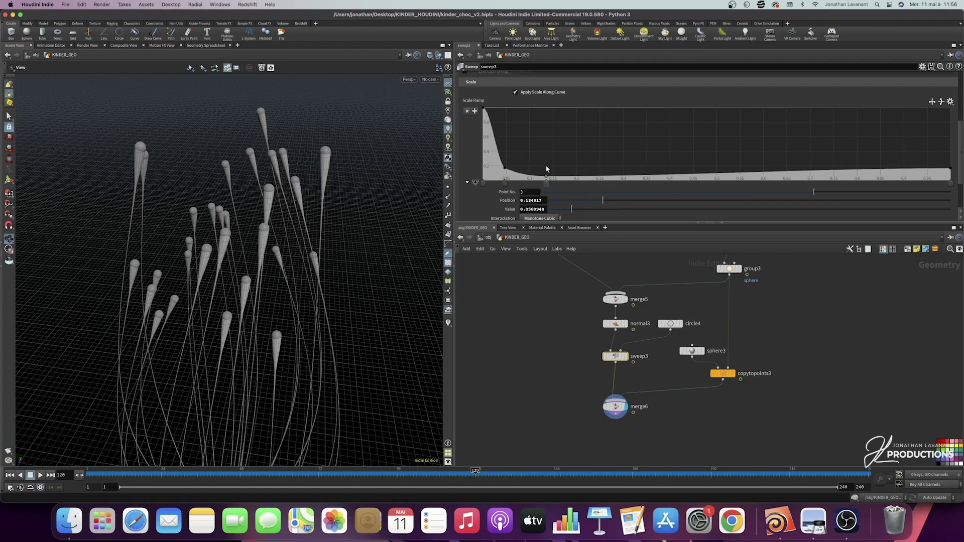
{"action": "left_click_drag", "start_coordinate": [547, 178], "coordinate": [554, 160]}
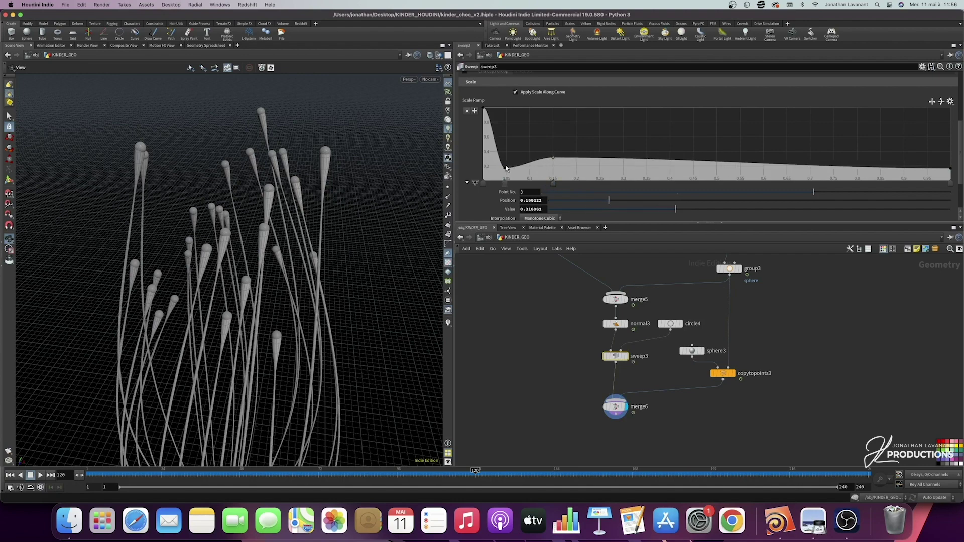
- Set the Scale Ramp interpolation to B-Spline and reshape its dip, placing the third point at about position 0.078, value 0.464
{"action": "scroll", "coordinate": [507, 169], "scroll_direction": "down", "scroll_amount": 2}
{"action": "left_click", "coordinate": [485, 147]}
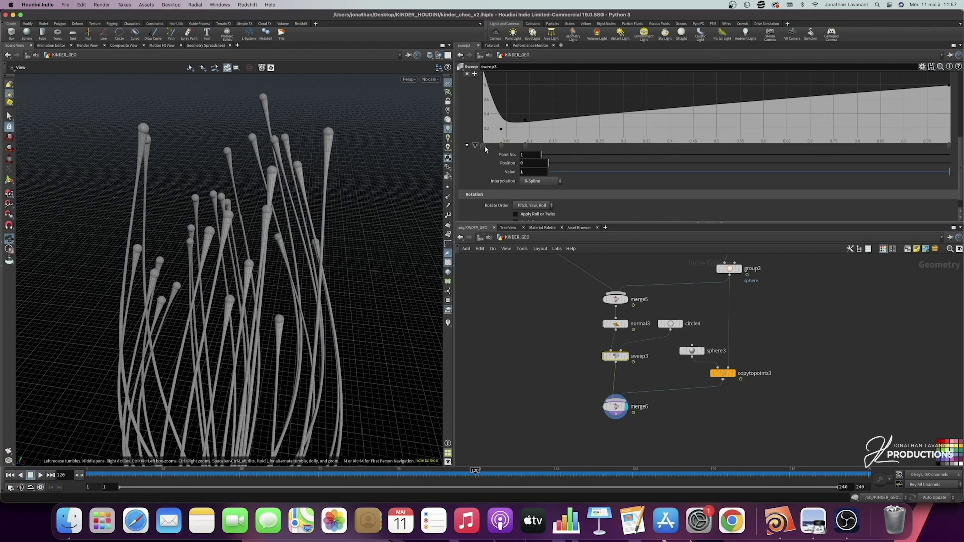
{"action": "left_click", "coordinate": [500, 147]}
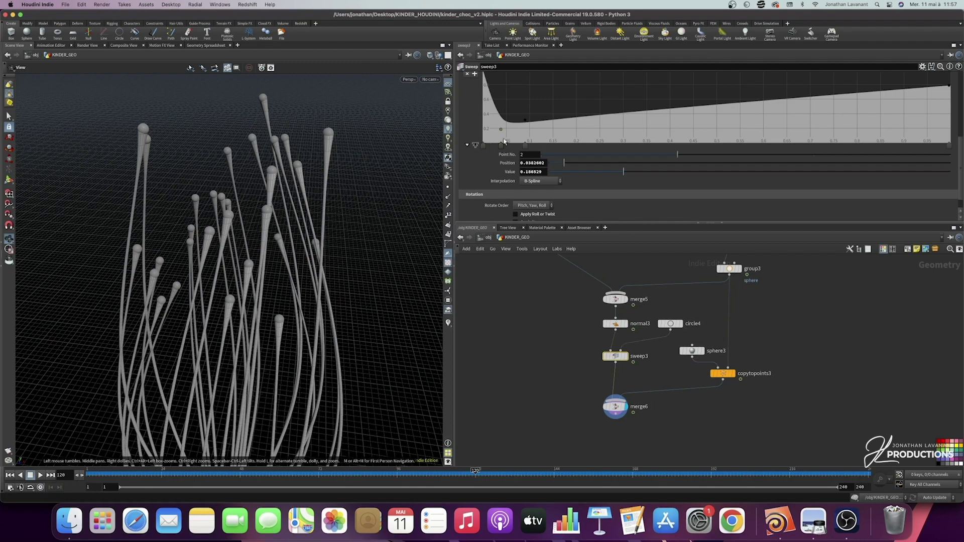
{"action": "left_click_drag", "start_coordinate": [501, 133], "coordinate": [519, 109]}
- Inspect the tapered tips and try a value of 1.2 for the Scale Ramp's first point
{"action": "left_click_drag", "start_coordinate": [302, 221], "coordinate": [282, 285]}
{"action": "left_click_drag", "start_coordinate": [263, 234], "coordinate": [493, 135]}
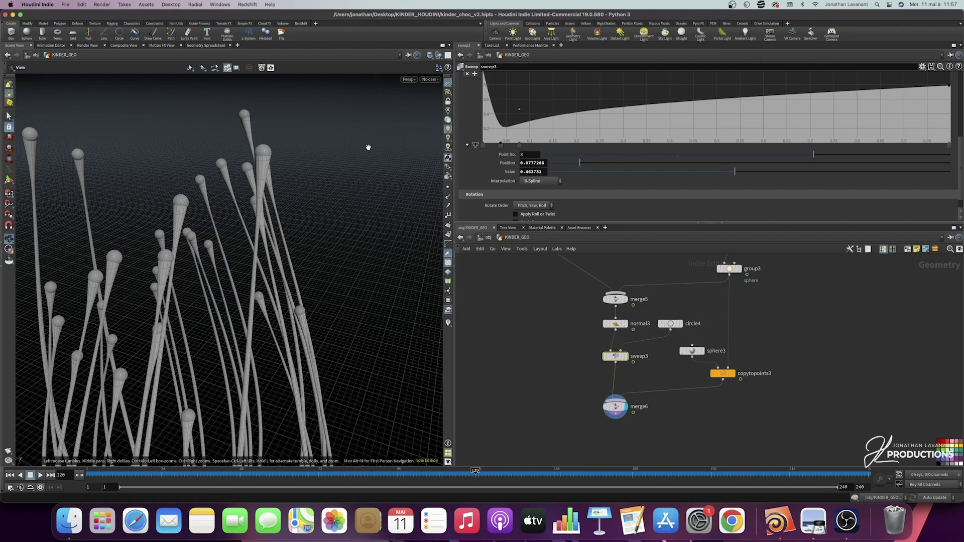
{"action": "left_click_drag", "start_coordinate": [281, 213], "coordinate": [298, 205]}
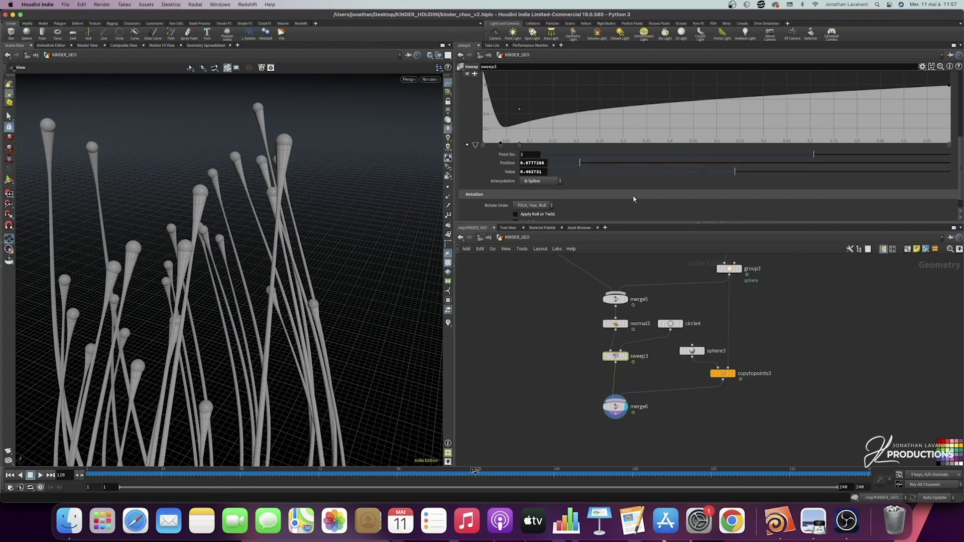
{"action": "left_click_drag", "start_coordinate": [166, 349], "coordinate": [269, 320]}
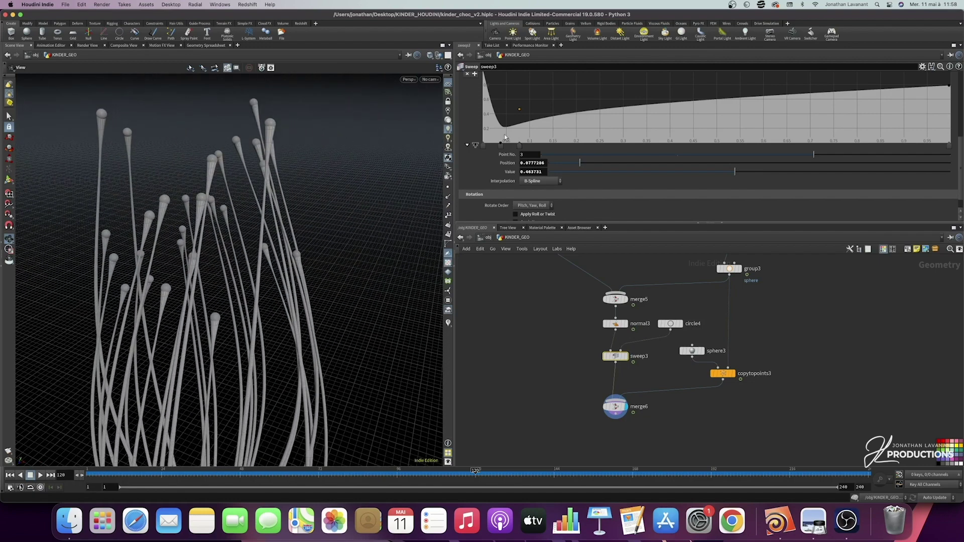
{"action": "left_click_drag", "start_coordinate": [280, 154], "coordinate": [271, 166]}
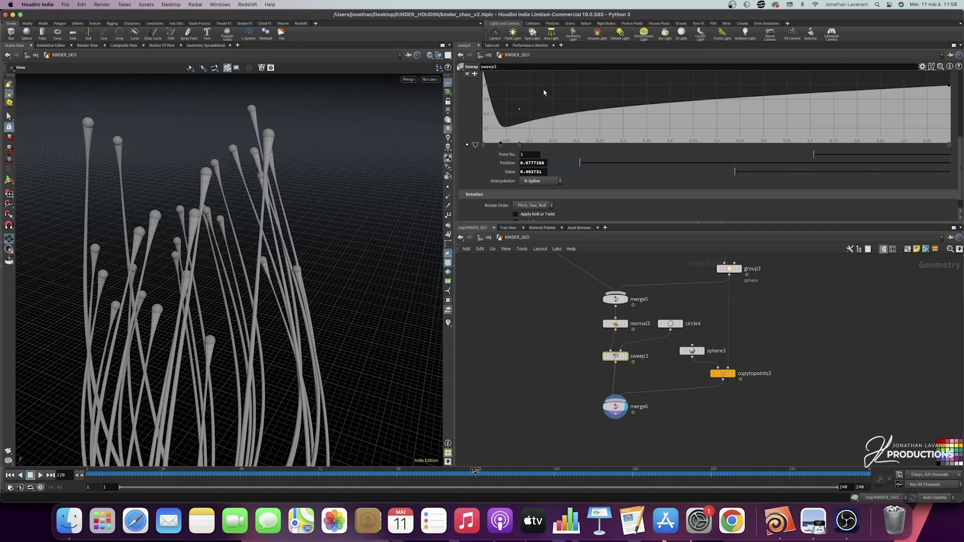
{"action": "left_click", "coordinate": [483, 145]}
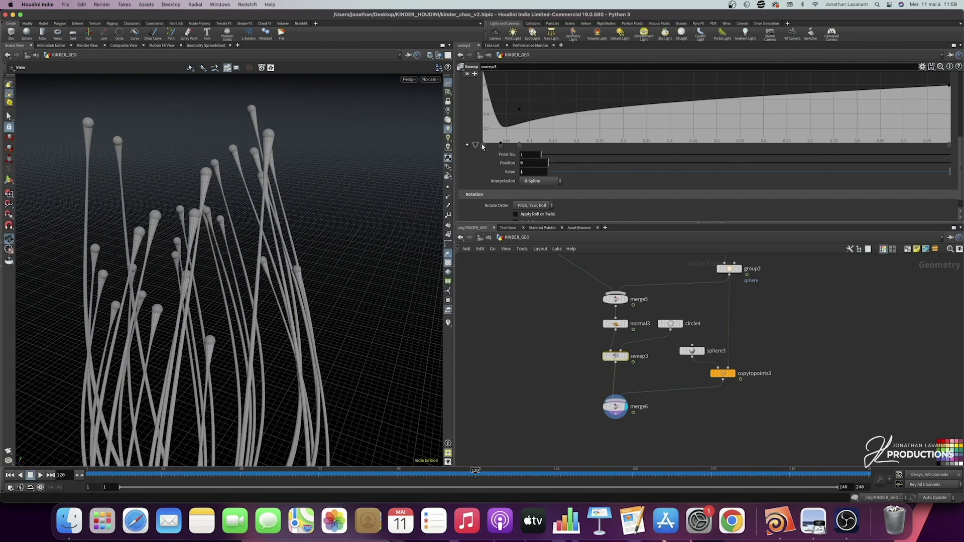
{"action": "key", "text": "super+z"}
{"action": "left_click", "coordinate": [531, 171]}
{"action": "type", "text": "1.2"}
{"action": "key", "text": "Return"}
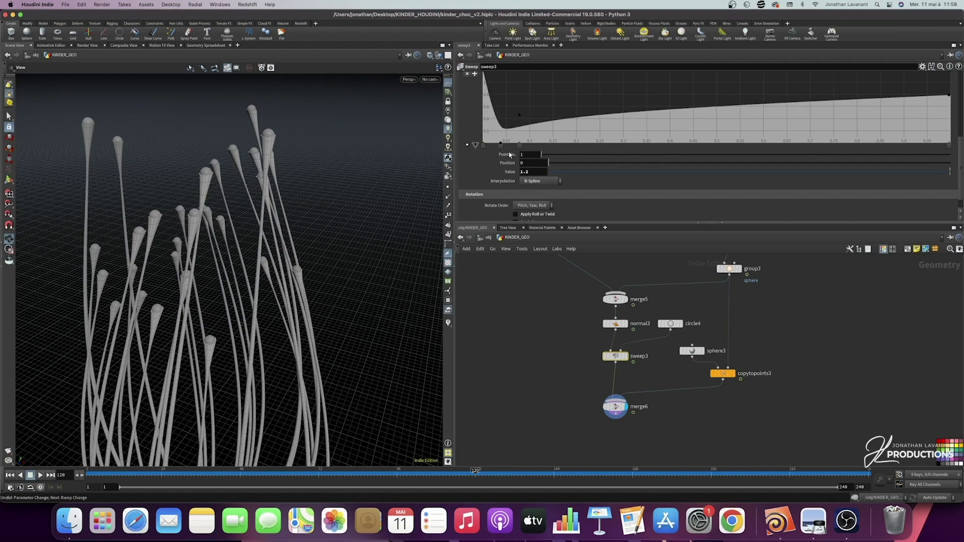
{"action": "key", "text": "super+z"}
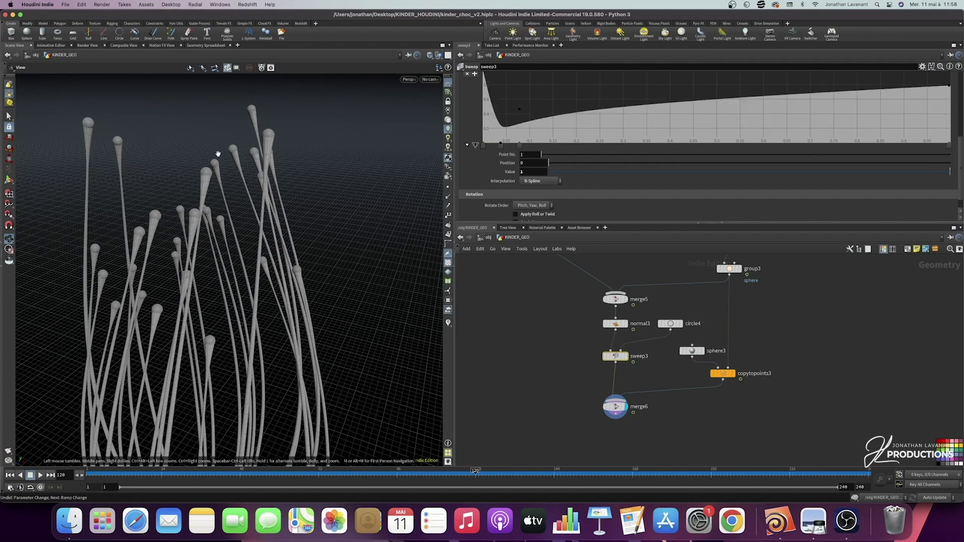
- Tighten the droplet taper by moving the Scale Ramp's second point to about position 0.02 and fine-tuning the third point
{"action": "left_click_drag", "start_coordinate": [501, 145], "coordinate": [493, 147]}
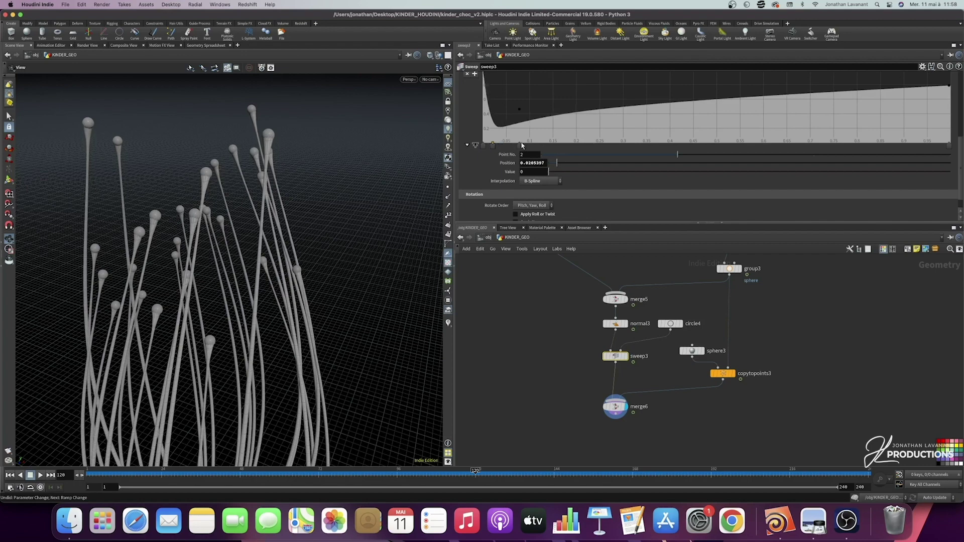
{"action": "left_click_drag", "start_coordinate": [519, 145], "coordinate": [535, 145]}
{"action": "left_click_drag", "start_coordinate": [534, 112], "coordinate": [532, 107]}
{"action": "left_click_drag", "start_coordinate": [532, 145], "coordinate": [523, 146]}
- Try a Uniform Scale of about 0.09 on the sphere and check how the spheres fit the tube tips
{"action": "left_click_drag", "start_coordinate": [352, 301], "coordinate": [332, 251]}
{"action": "left_click", "coordinate": [692, 352]}
{"action": "left_click_drag", "start_coordinate": [266, 133], "coordinate": [250, 168]}
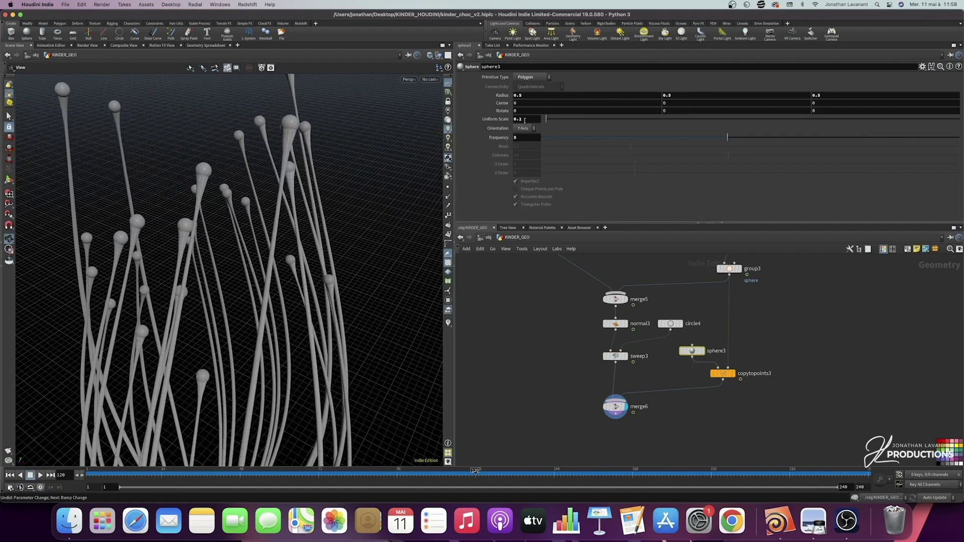
{"action": "key", "text": "BackSpace"}
{"action": "type", "text": "09"}
{"action": "key", "text": "Return"}
{"action": "key", "text": "ctrl+z"}
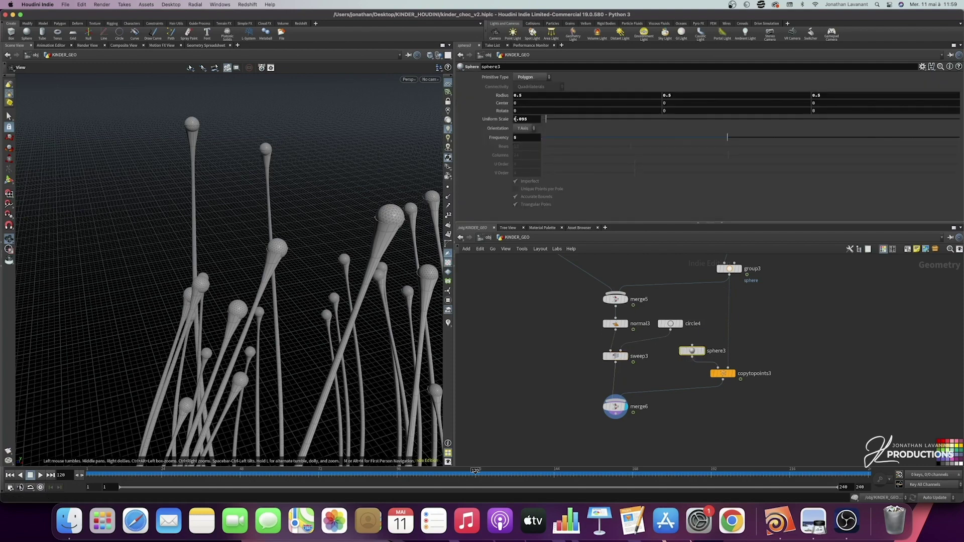
{"action": "left_click_drag", "start_coordinate": [392, 255], "coordinate": [279, 235]}
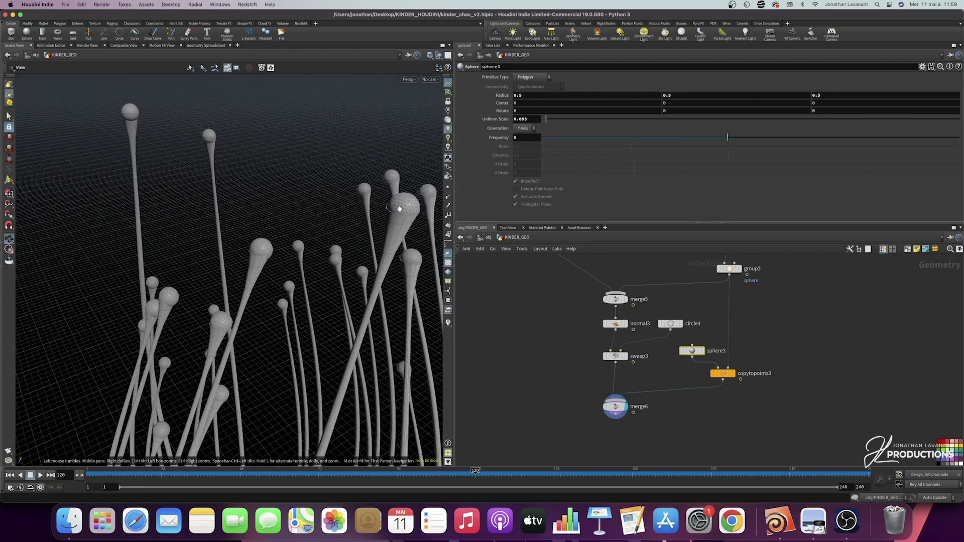
{"action": "left_click_drag", "start_coordinate": [394, 229], "coordinate": [301, 277]}
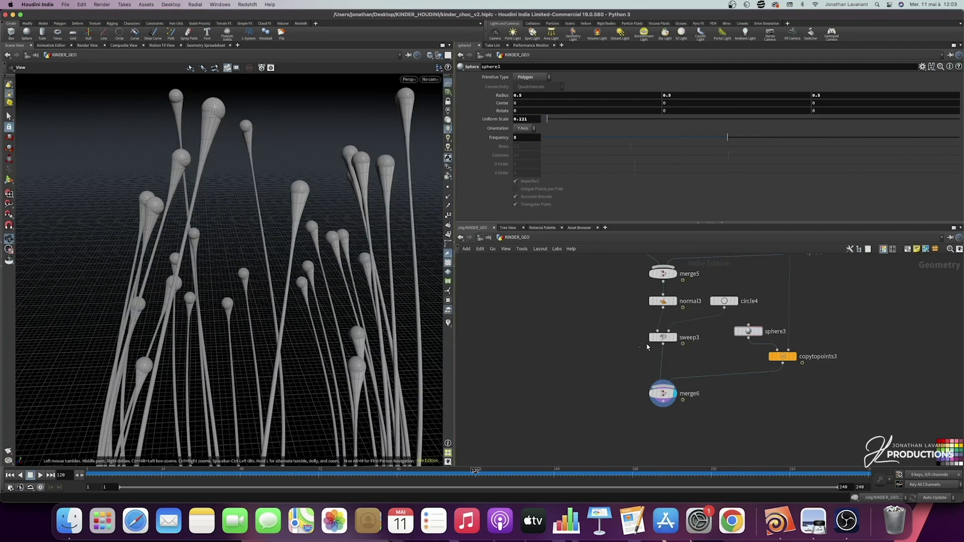
- Review the sweep's Scale Ramp points and interpolation options, and the sphere's Uniform Scale, against the droplet tips
{"action": "left_click", "coordinate": [663, 338]}
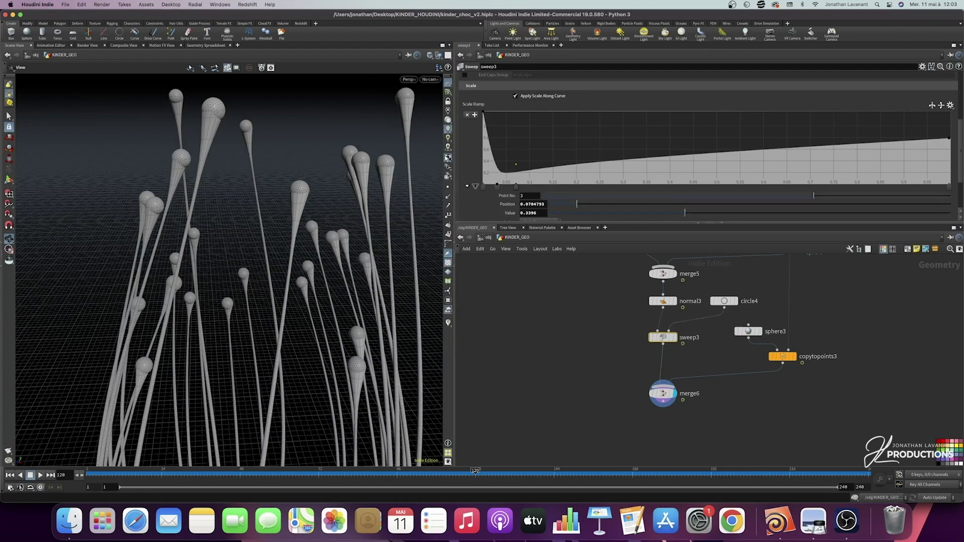
{"action": "scroll", "coordinate": [553, 199], "scroll_direction": "down", "scroll_amount": 2}
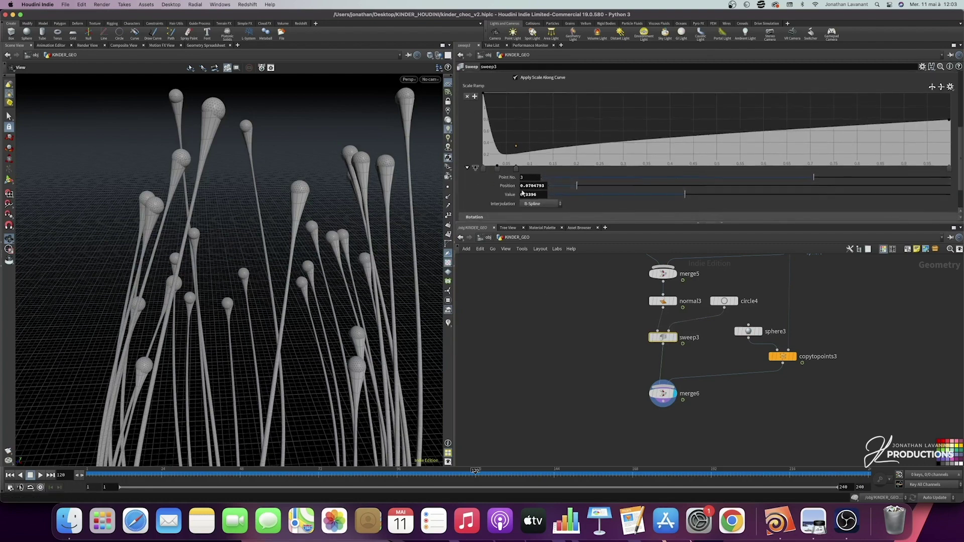
{"action": "left_click", "coordinate": [535, 202]}
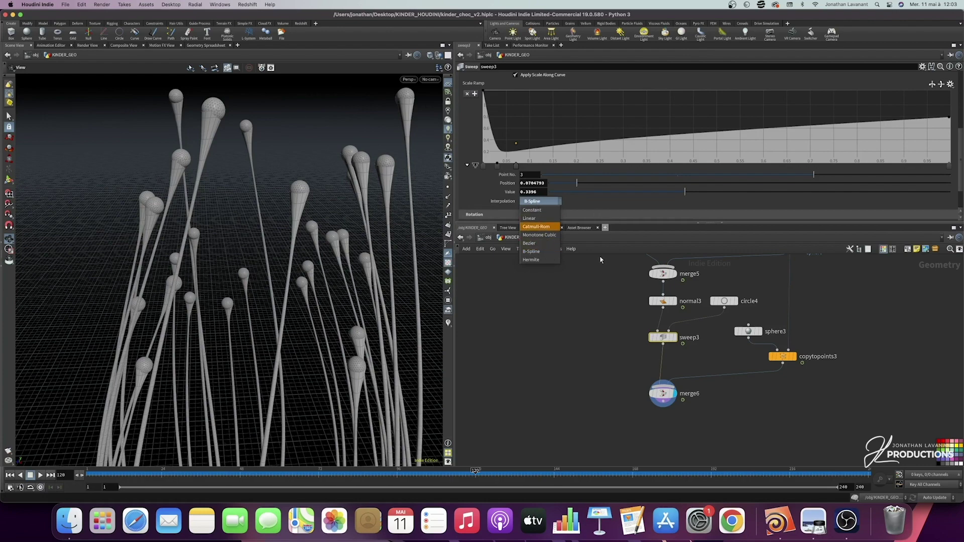
{"action": "left_click", "coordinate": [605, 230]}
{"action": "scroll", "coordinate": [358, 212], "scroll_direction": "up", "scroll_amount": 2}
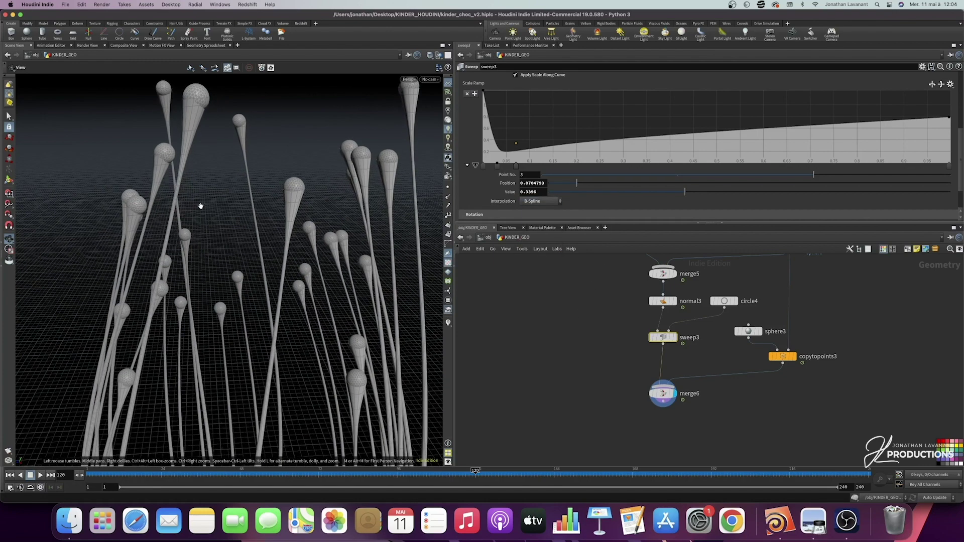
{"action": "left_click_drag", "start_coordinate": [307, 250], "coordinate": [419, 293]}
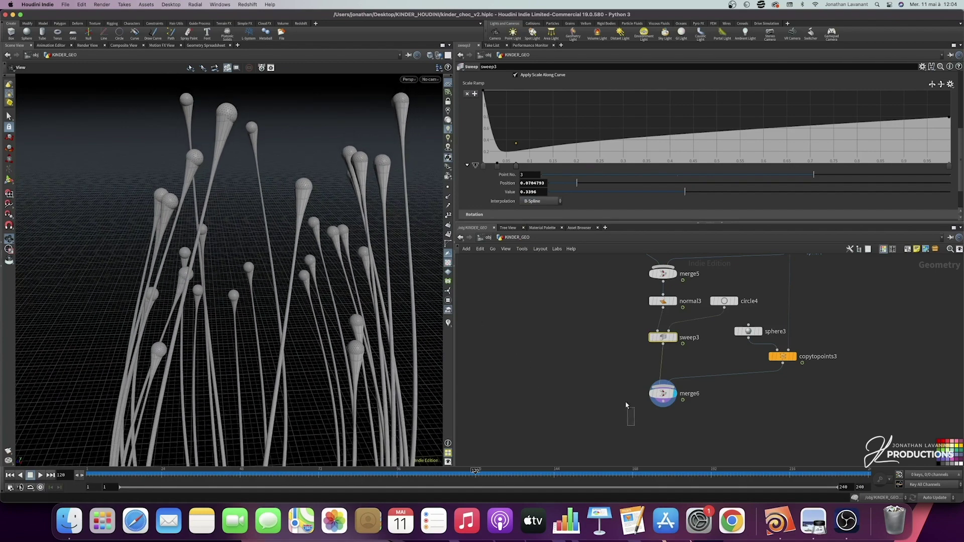
{"action": "scroll", "coordinate": [623, 374], "scroll_direction": "down", "scroll_amount": 3}
{"action": "left_click", "coordinate": [733, 282]}
- Add a VDB from Polygons node after the final merge, display it, and set its Voxel Size to 0.0075
{"action": "left_click", "coordinate": [647, 358]}
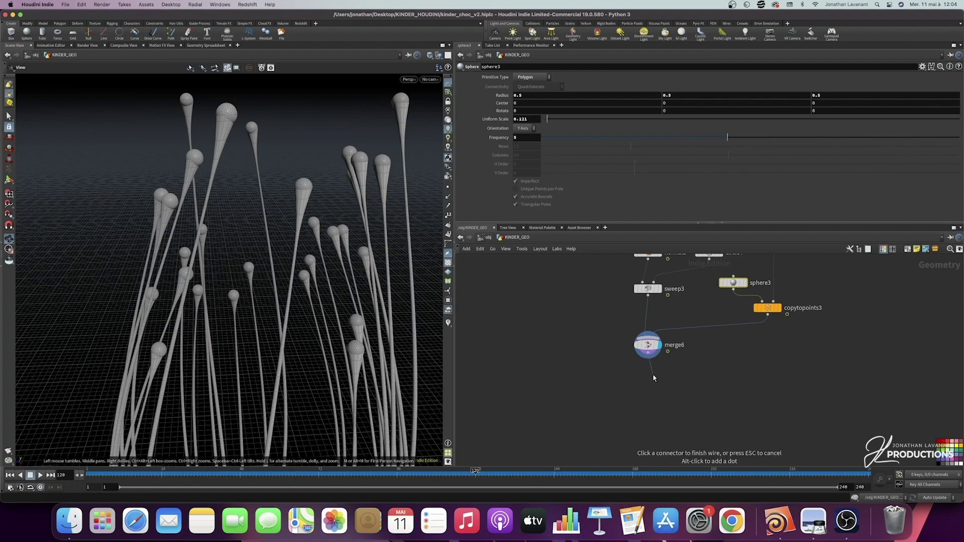
{"action": "key", "text": "Tab"}
{"action": "type", "text": "vdb from"}
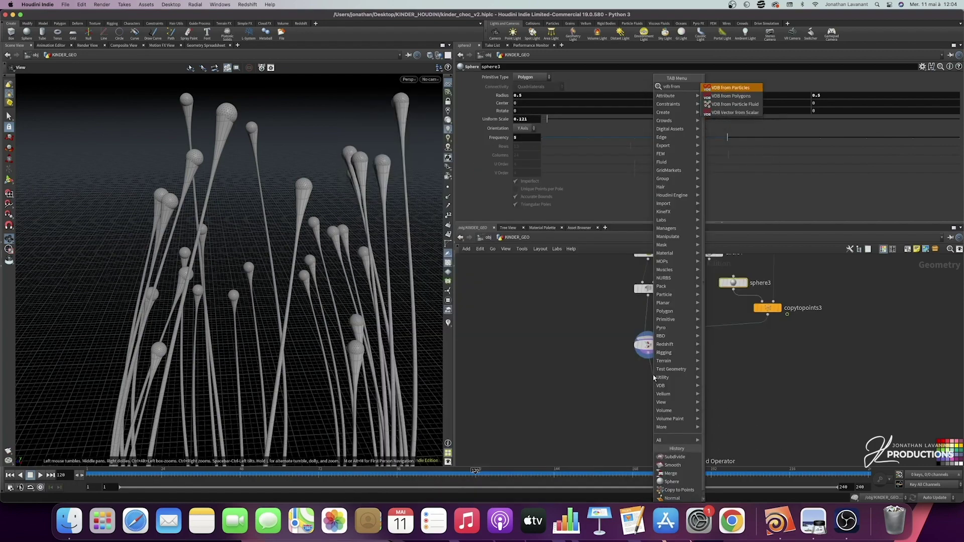
{"action": "key", "text": "Down"}
{"action": "key", "text": "Return"}
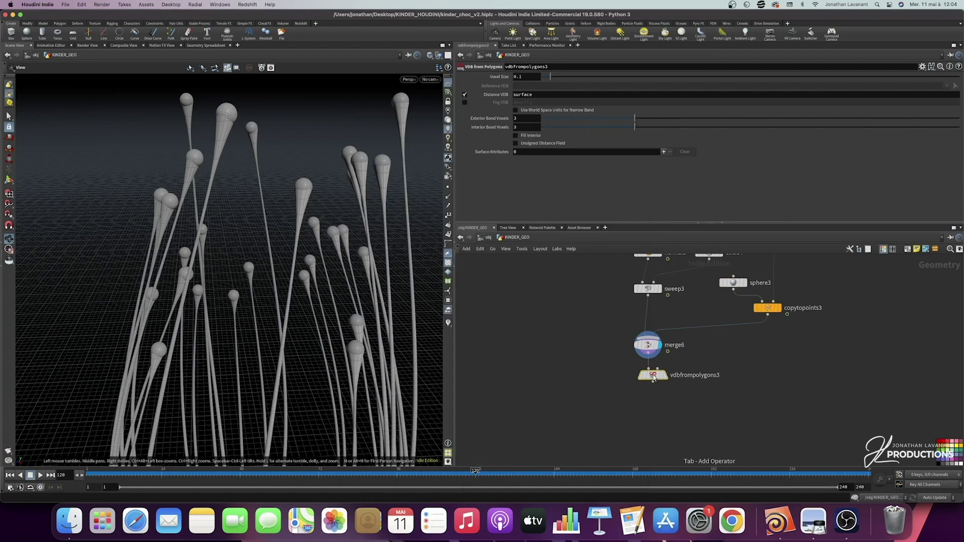
{"action": "left_click_drag", "start_coordinate": [641, 375], "coordinate": [636, 385]}
{"action": "left_click", "coordinate": [660, 385]}
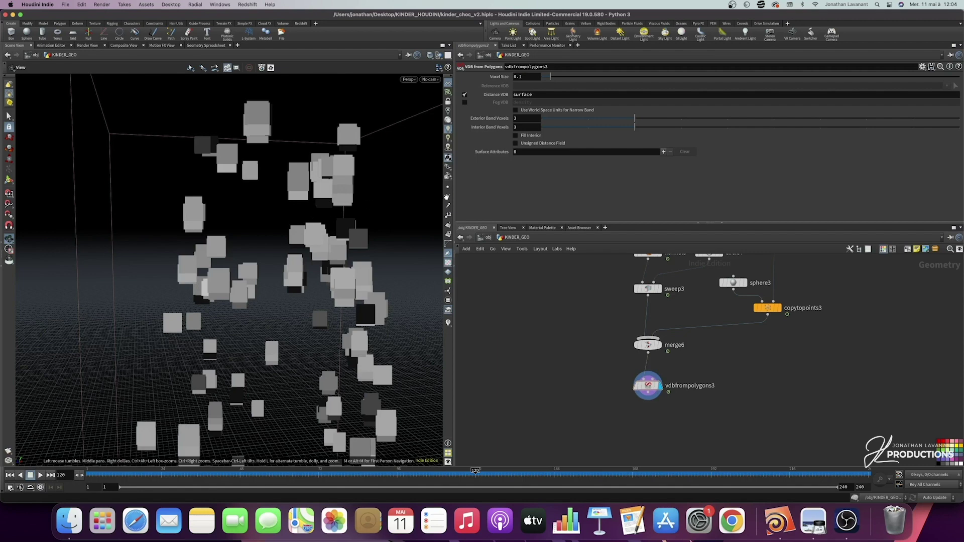
{"action": "left_click_drag", "start_coordinate": [647, 388], "coordinate": [647, 386]}
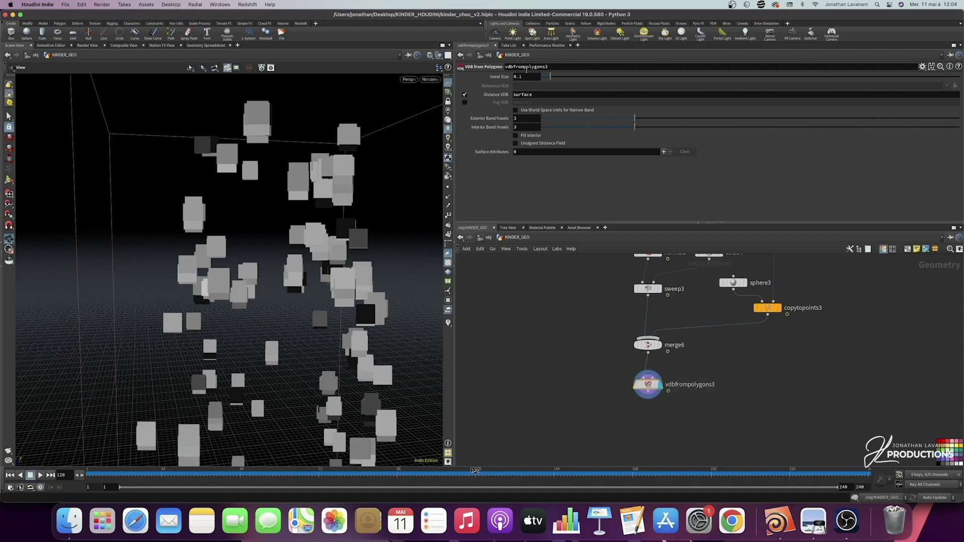
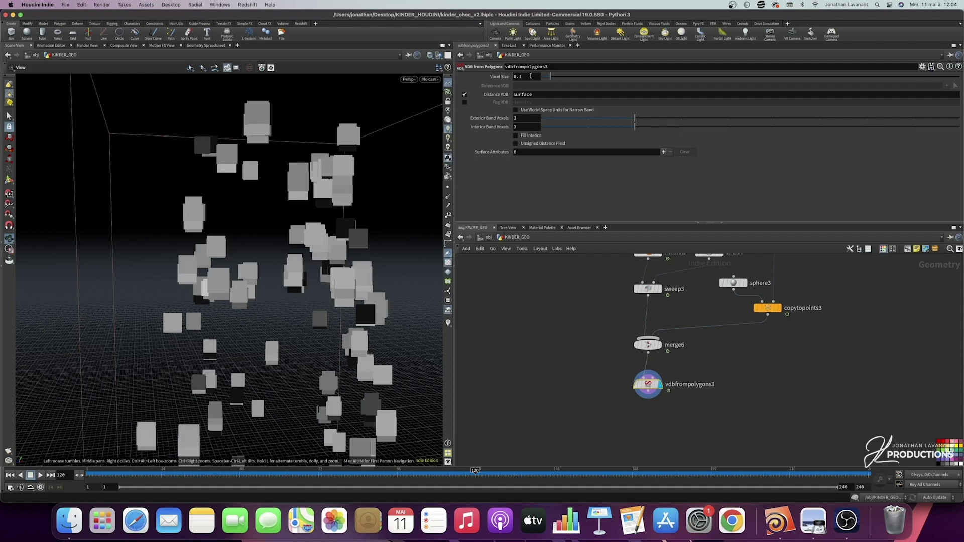
{"action": "left_click", "coordinate": [531, 76]}
{"action": "key", "text": "Return"}
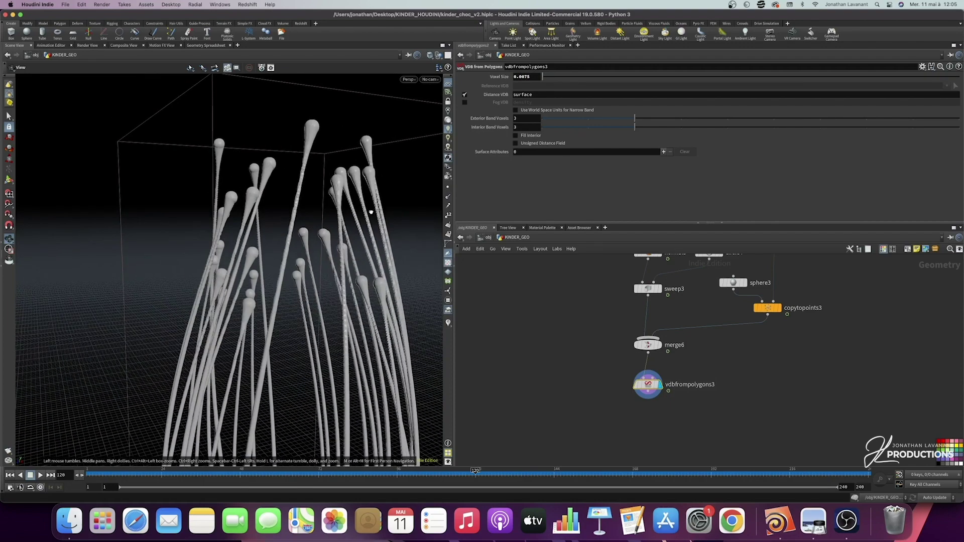
- Refine the VDB from Polygons node's Voxel Size to 0.005 and connect a VDB Reshape SDF node after it
{"action": "left_click_drag", "start_coordinate": [369, 209], "coordinate": [341, 213]}
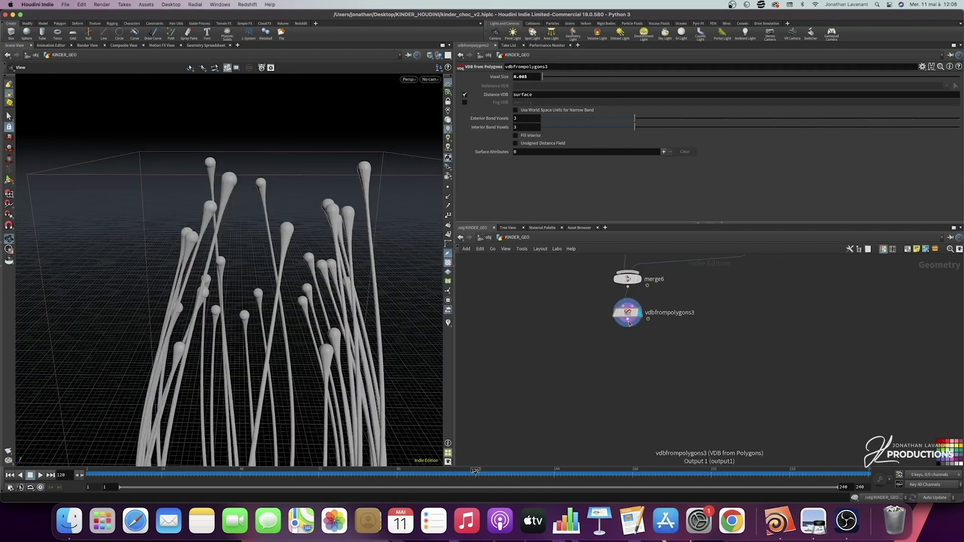
{"action": "left_click", "coordinate": [629, 323]}
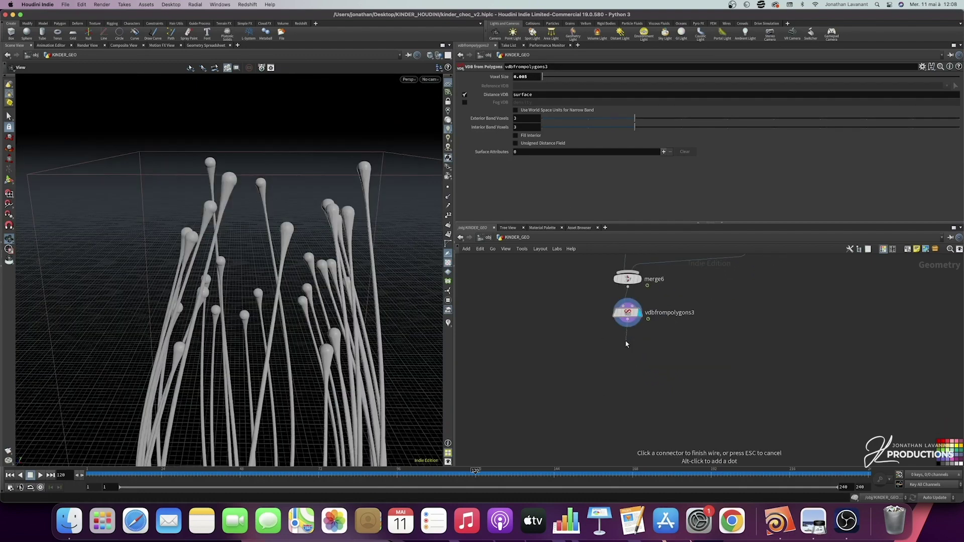
{"action": "key", "text": "Tab"}
{"action": "type", "text": "vdb resh"}
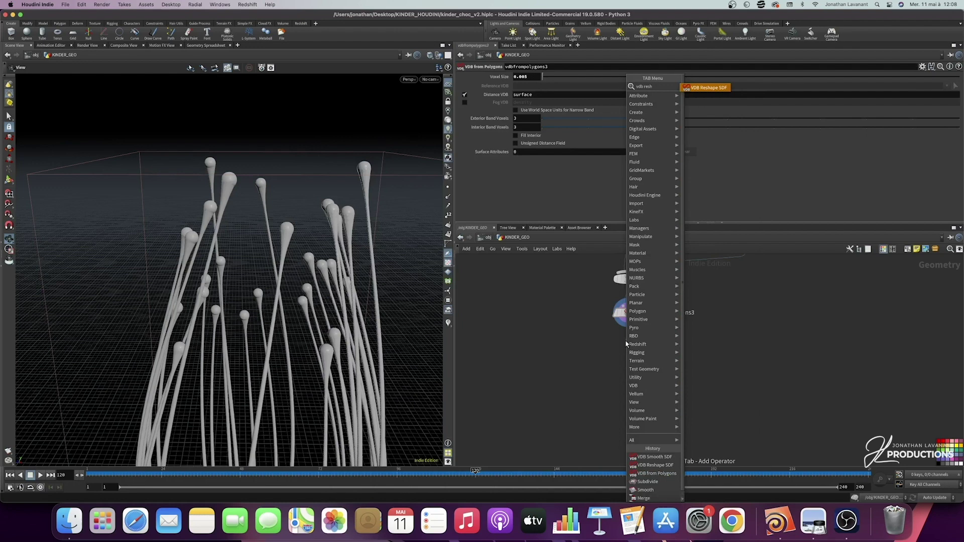
{"action": "key", "text": "Return"}
{"action": "left_click", "coordinate": [626, 341]}
{"action": "left_click_drag", "start_coordinate": [626, 343], "coordinate": [627, 351]}
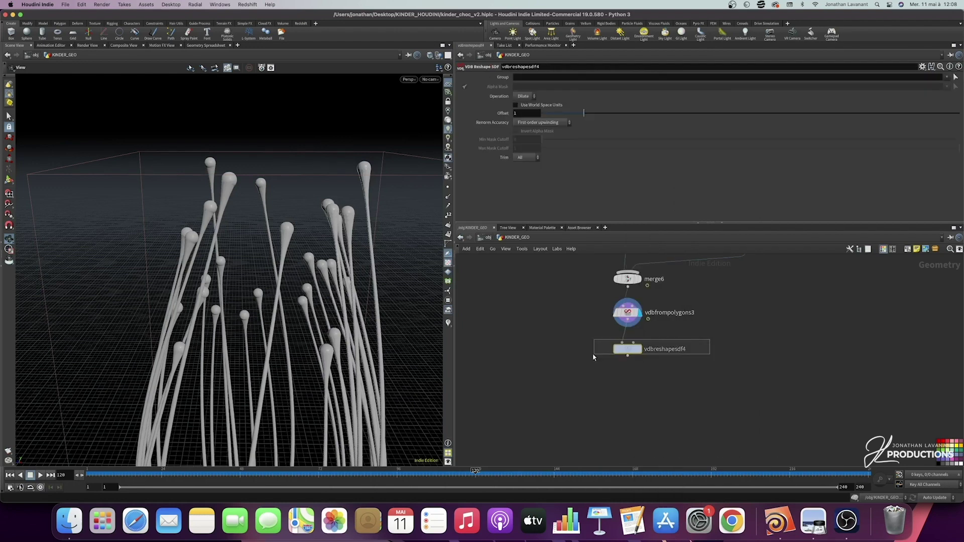
{"action": "key", "text": "super+z"}
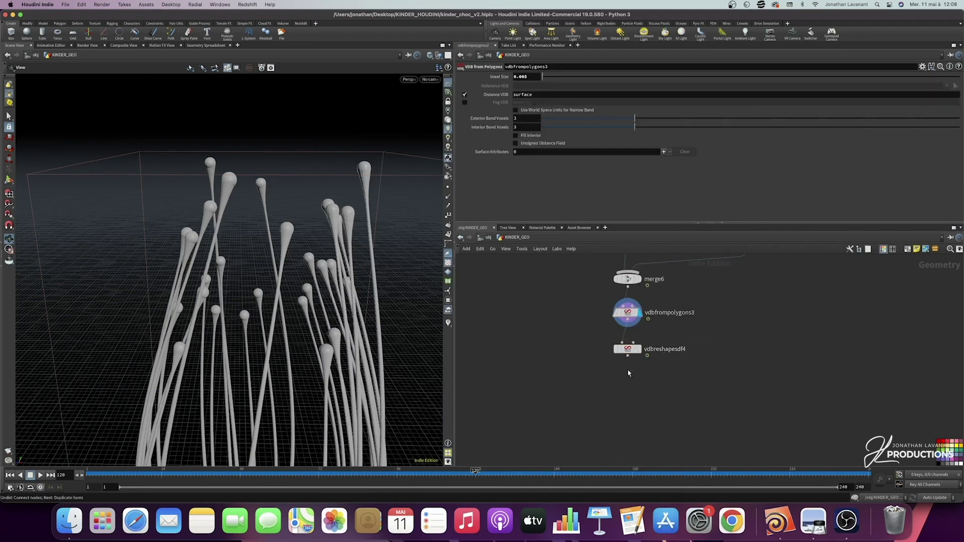
- Add a VDB Smooth SDF node connected after the VDB Reshape SDF node
{"action": "key", "text": "Tab"}
{"action": "type", "text": "vdb smoot"}
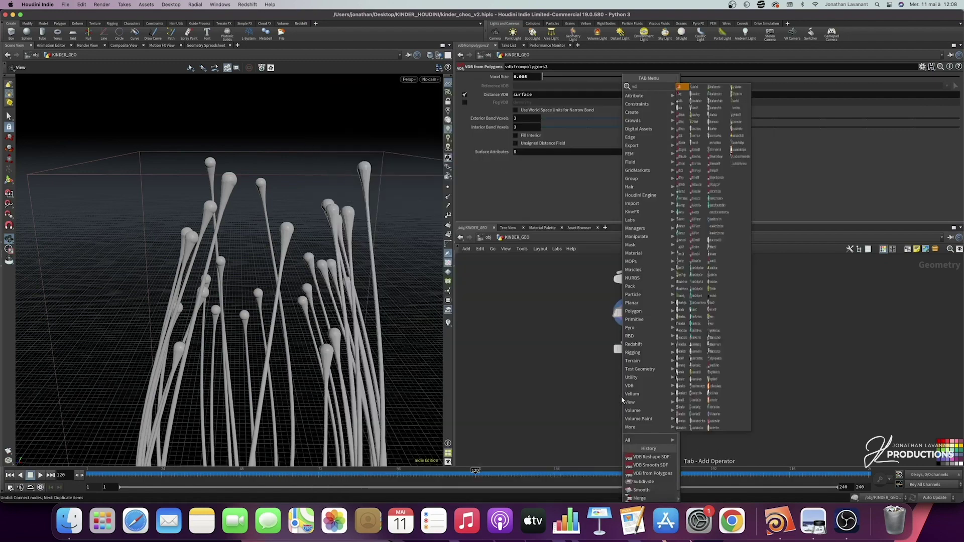
{"action": "key", "text": "Down"}
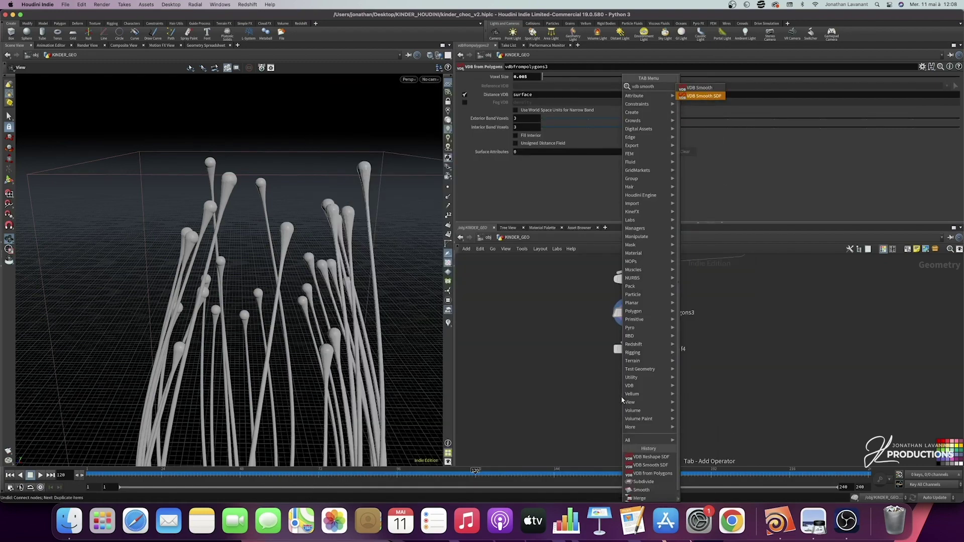
{"action": "key", "text": "Return"}
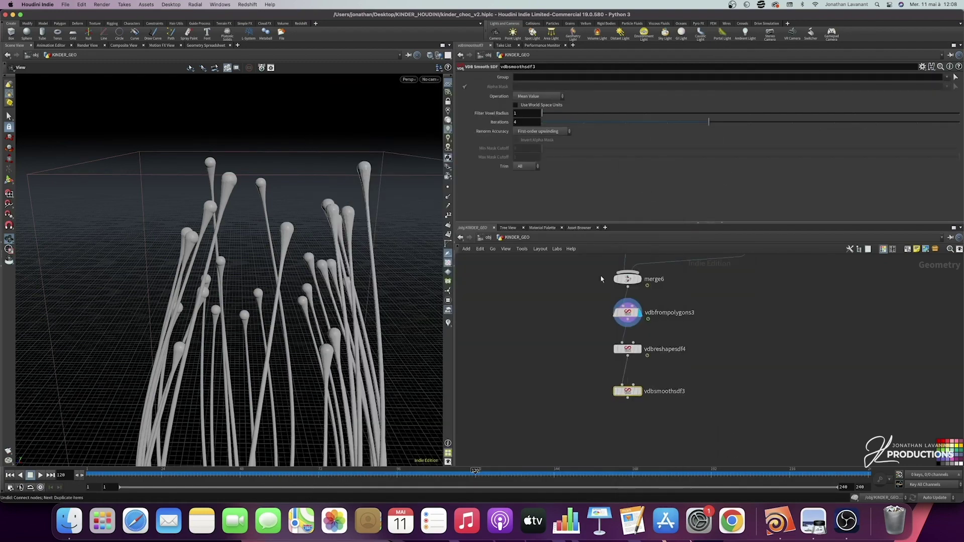
- Set the VDB Smooth SDF operation to Mean Curvature Flow with 6 iterations and display the node to check the smoothed tubes
{"action": "left_click", "coordinate": [548, 96]}
{"action": "left_click", "coordinate": [547, 130]}
{"action": "left_click", "coordinate": [522, 113]}
{"action": "type", "text": "6"}
{"action": "key", "text": "Return"}
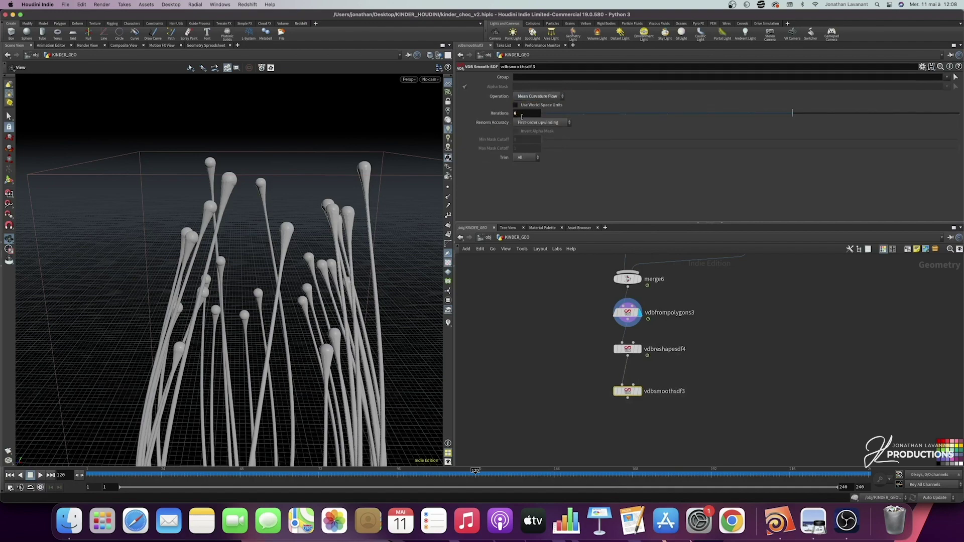
{"action": "mouse_move", "coordinate": [659, 378]}
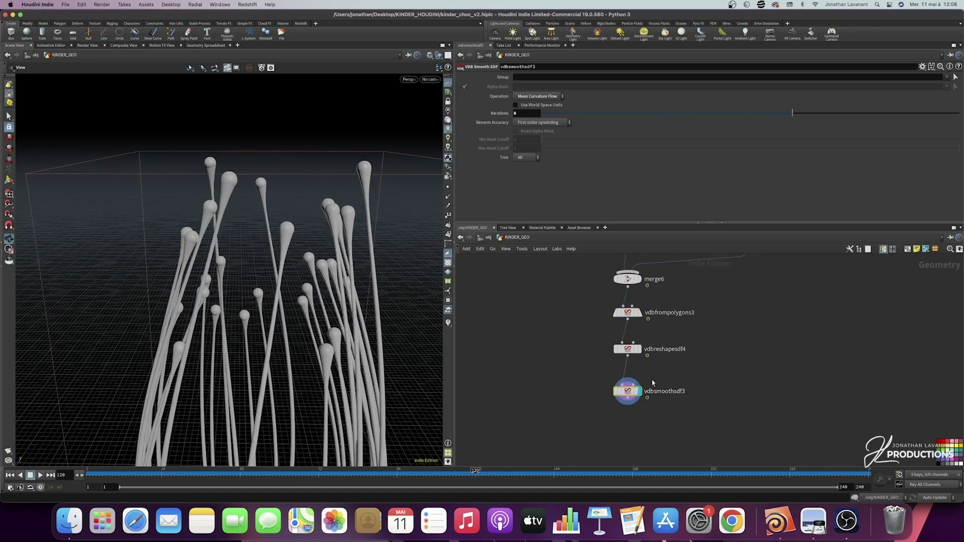
{"action": "left_click_drag", "start_coordinate": [288, 336], "coordinate": [291, 337]}
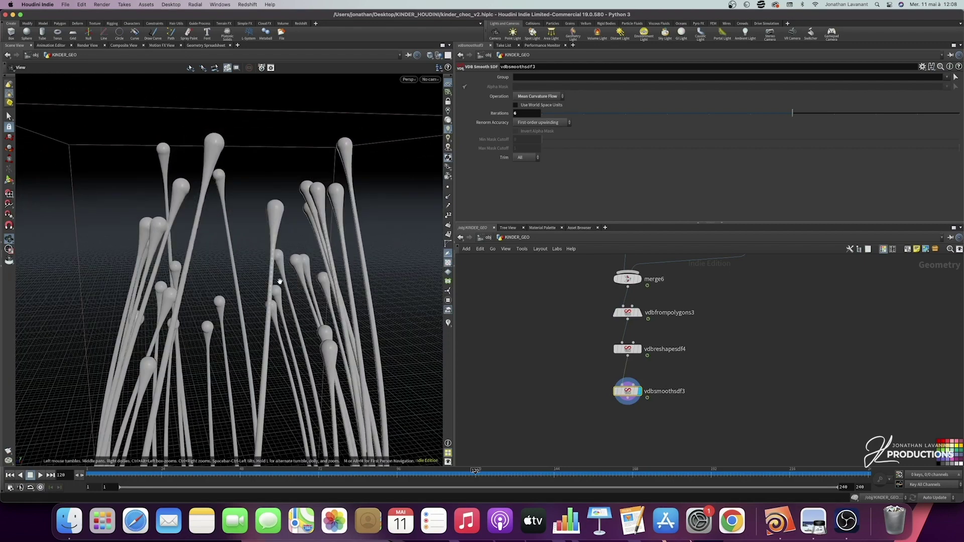
- Duplicate the VDB Reshape SDF node and insert the copy between the first reshape and the smooth node
{"action": "left_click_drag", "start_coordinate": [627, 349], "coordinate": [627, 340]}
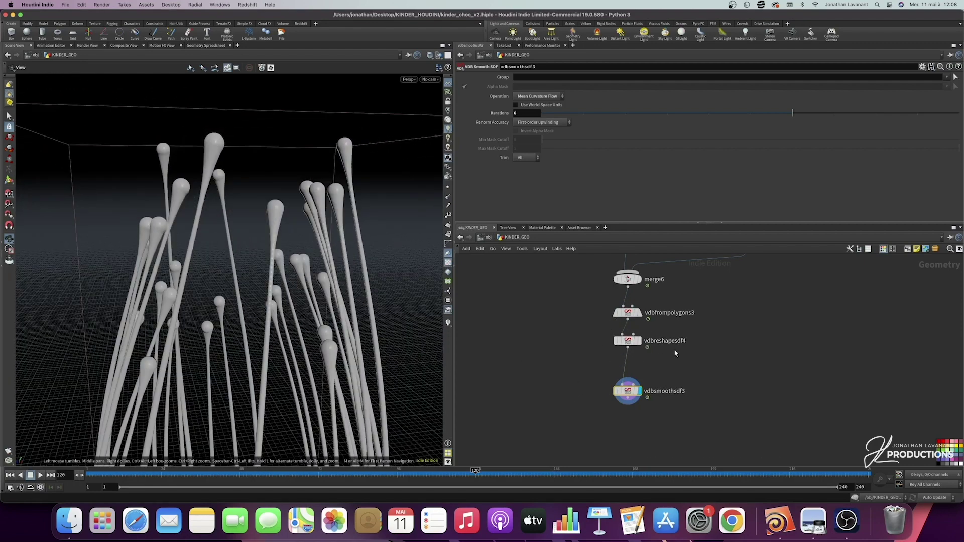
{"action": "mouse_move", "coordinate": [628, 343]}
{"action": "left_click_drag", "start_coordinate": [629, 343], "coordinate": [625, 384], "text": "alt"}
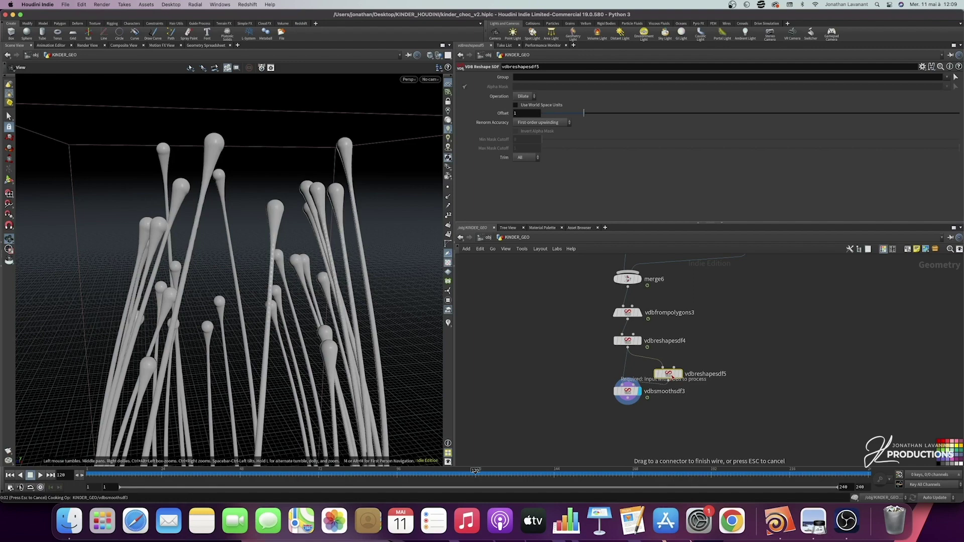
{"action": "left_click_drag", "start_coordinate": [670, 377], "coordinate": [632, 370]}
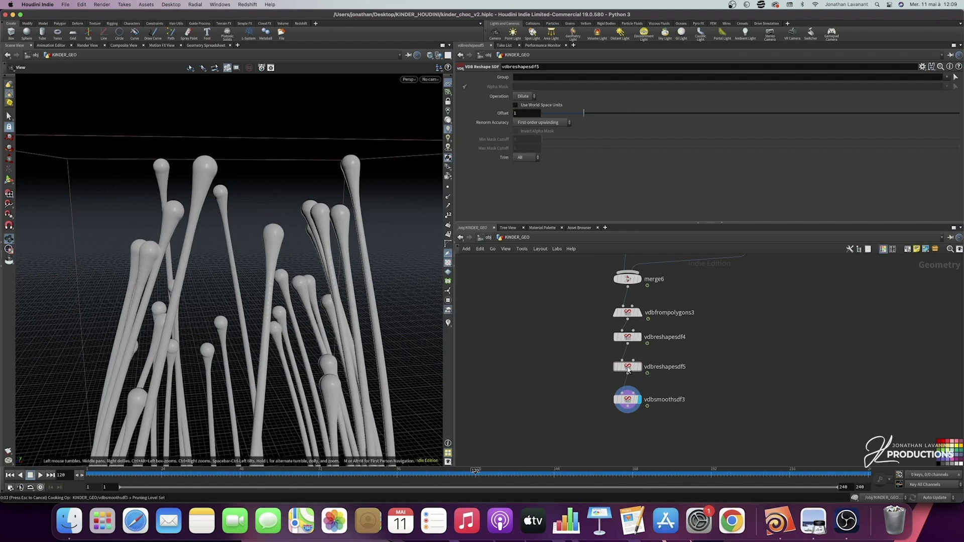
{"action": "mouse_move", "coordinate": [630, 354]}
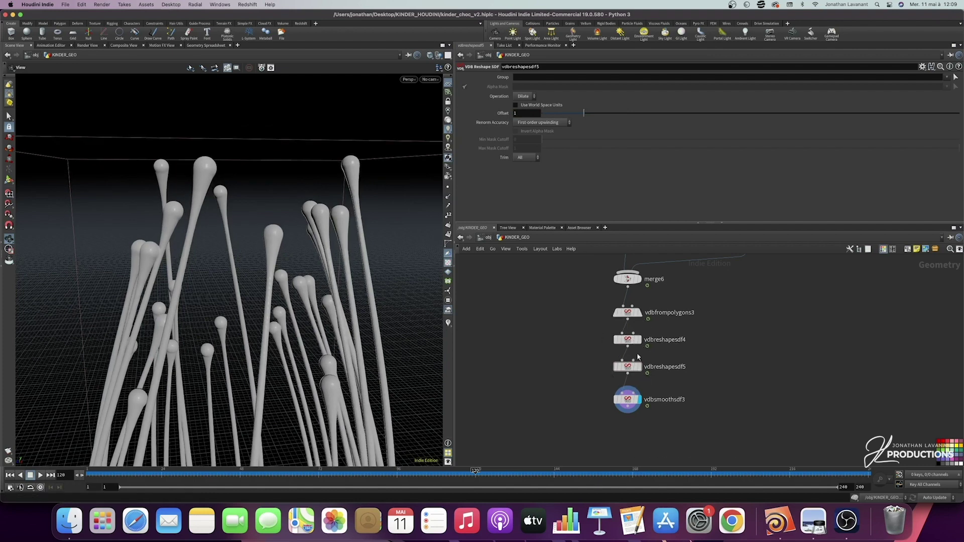
- Add a Convert VDB node after the VDB Smooth SDF node and display it
{"action": "scroll", "coordinate": [562, 397], "scroll_direction": "down", "scroll_amount": 3}
{"action": "left_click", "coordinate": [628, 365]}
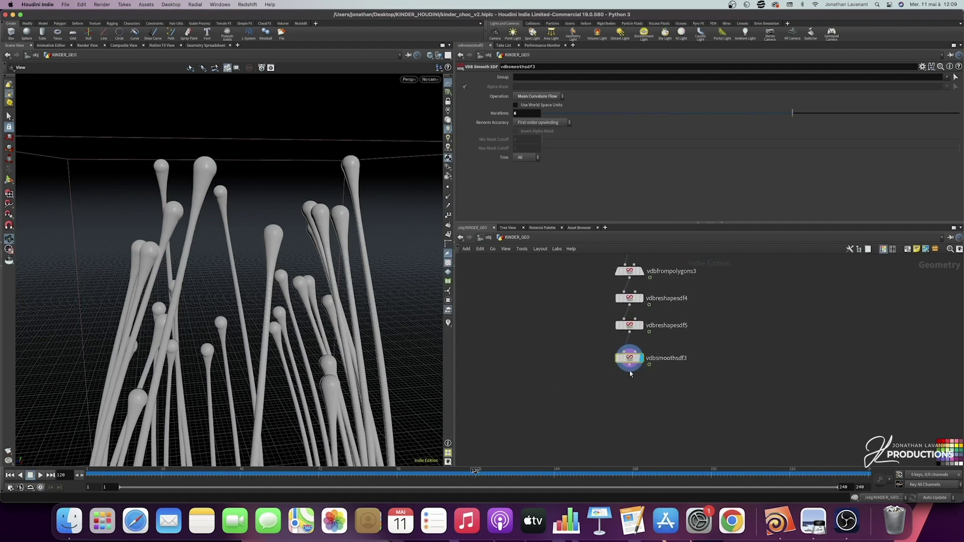
{"action": "left_click", "coordinate": [629, 365]}
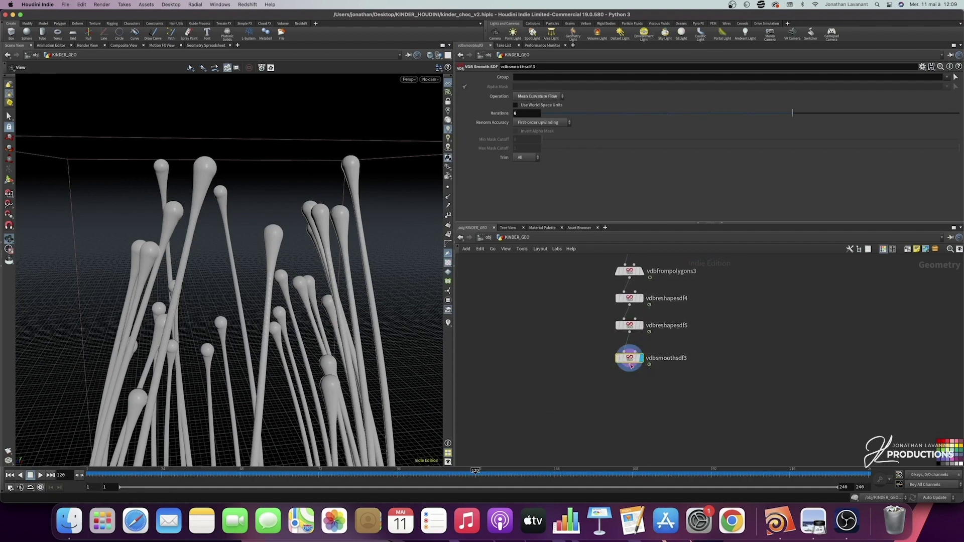
{"action": "left_click", "coordinate": [633, 389]}
{"action": "type", "text": "con"}
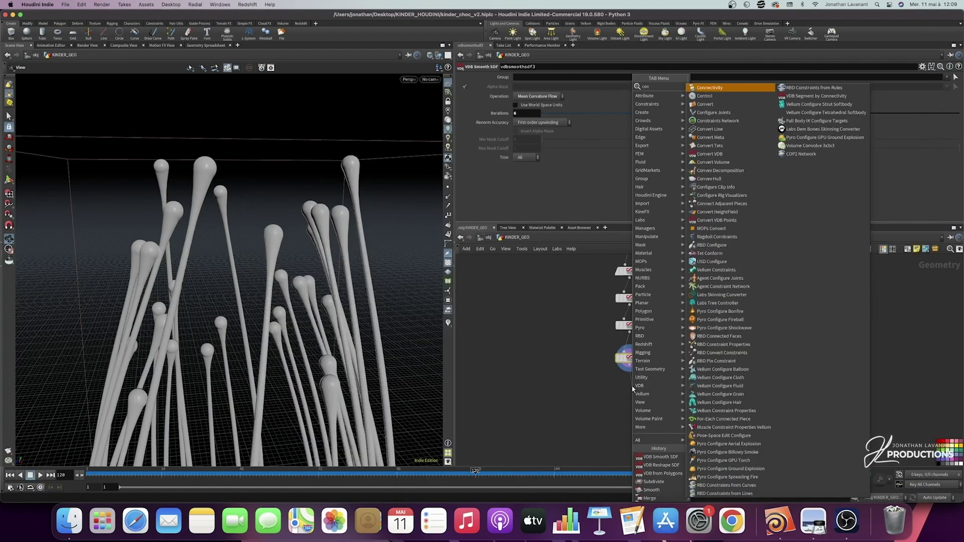
{"action": "type", "text": "vert vdb"}
{"action": "key", "text": "Return"}
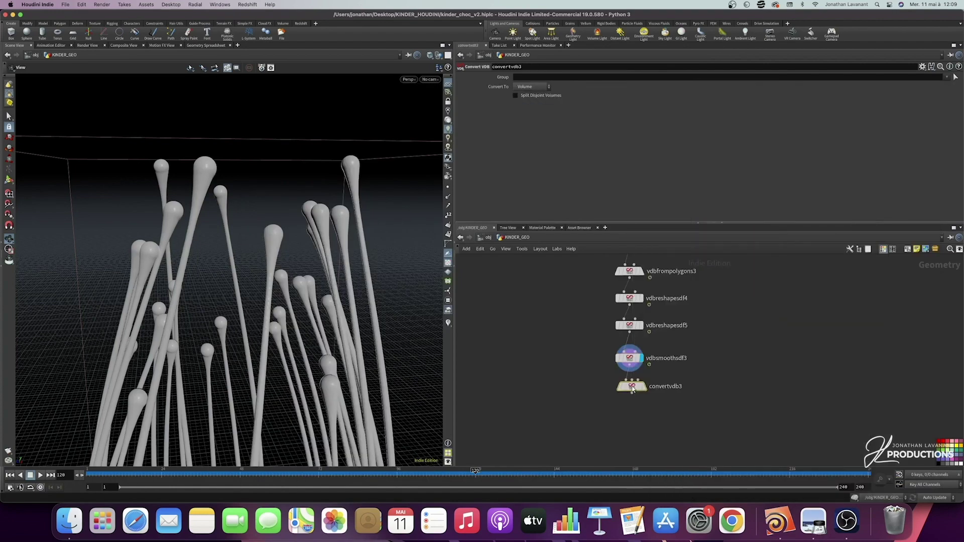
{"action": "left_click", "coordinate": [630, 395]}
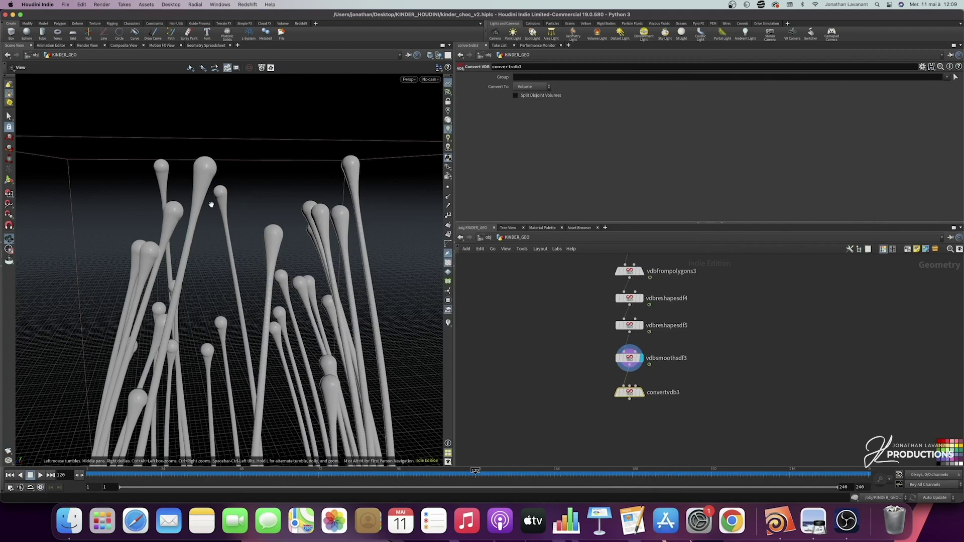
{"action": "left_click", "coordinate": [645, 377]}
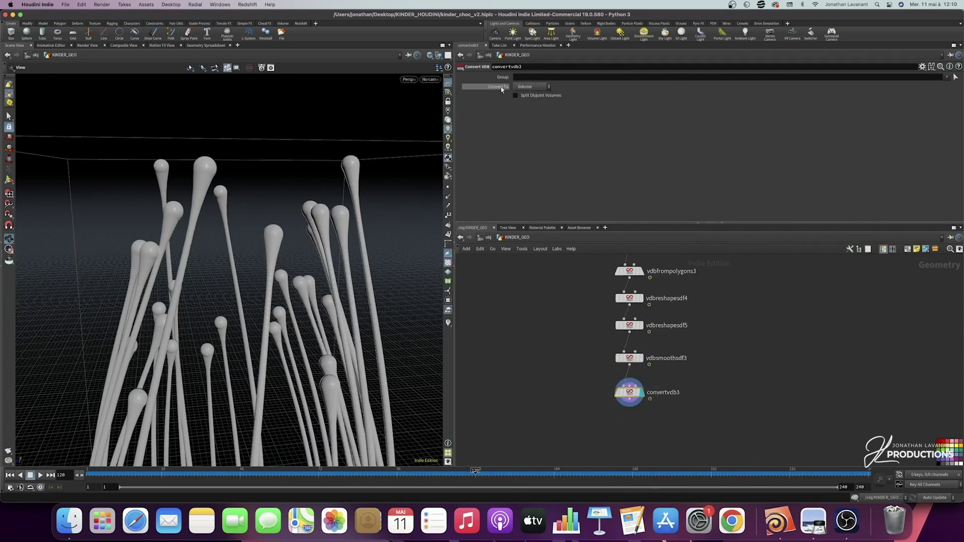
- Set the Convert VDB node to convert to Polygons and inspect the resulting mesh on the droplet tips
{"action": "left_click", "coordinate": [531, 87]}
{"action": "left_click", "coordinate": [538, 112]}
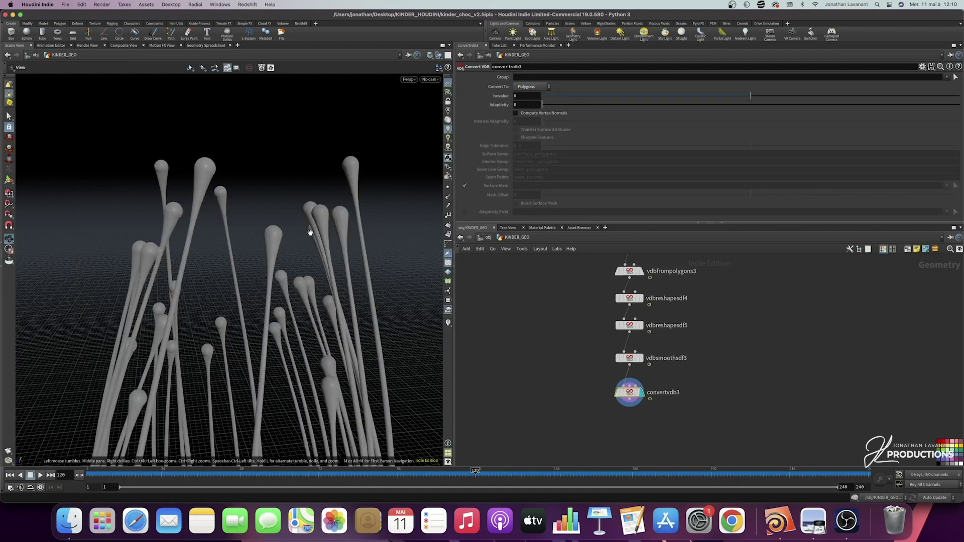
{"action": "scroll", "coordinate": [278, 252], "scroll_direction": "up", "scroll_amount": 10}
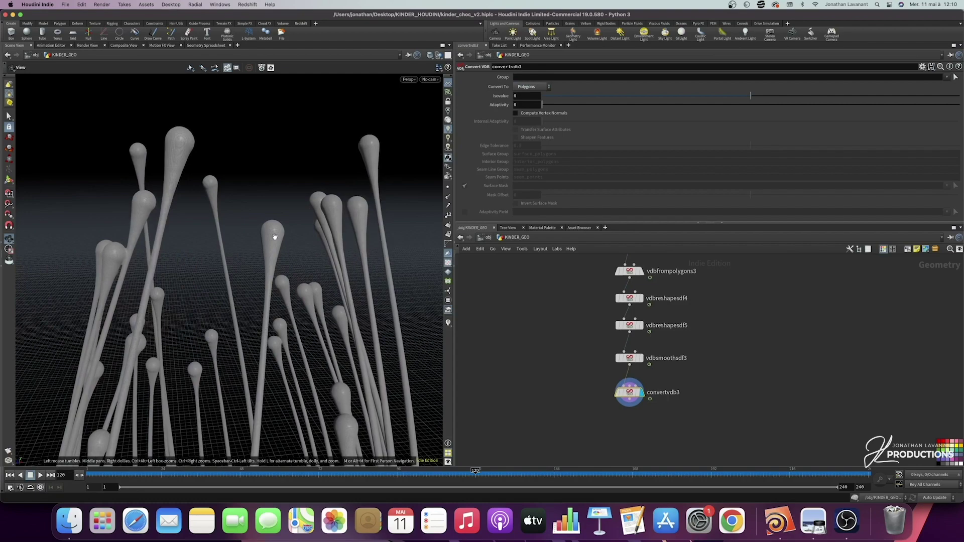
{"action": "scroll", "coordinate": [274, 236], "scroll_direction": "up", "scroll_amount": 3}
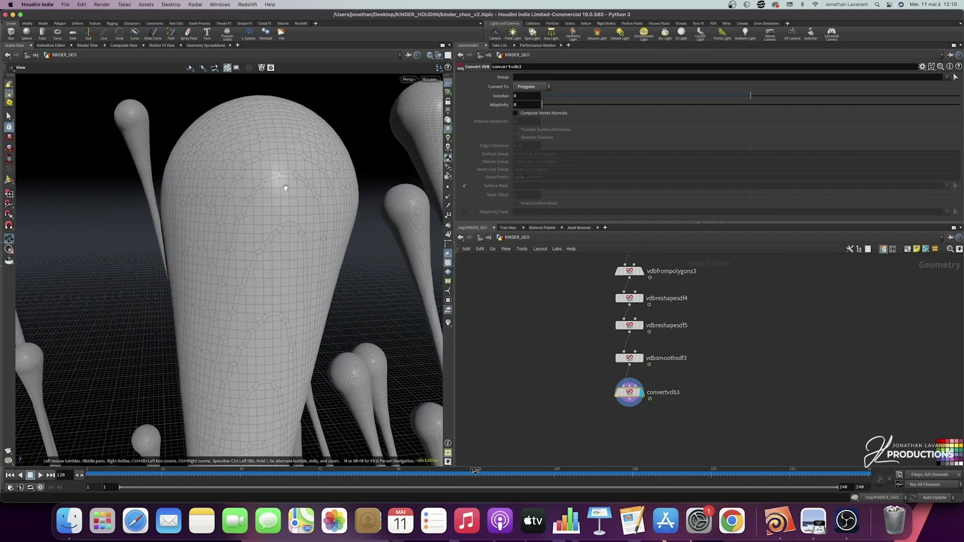
{"action": "scroll", "coordinate": [252, 229], "scroll_direction": "down", "scroll_amount": 5}
{"action": "scroll", "coordinate": [252, 229], "scroll_direction": "down", "scroll_amount": 5}
{"action": "left_click_drag", "start_coordinate": [254, 226], "coordinate": [281, 236]}
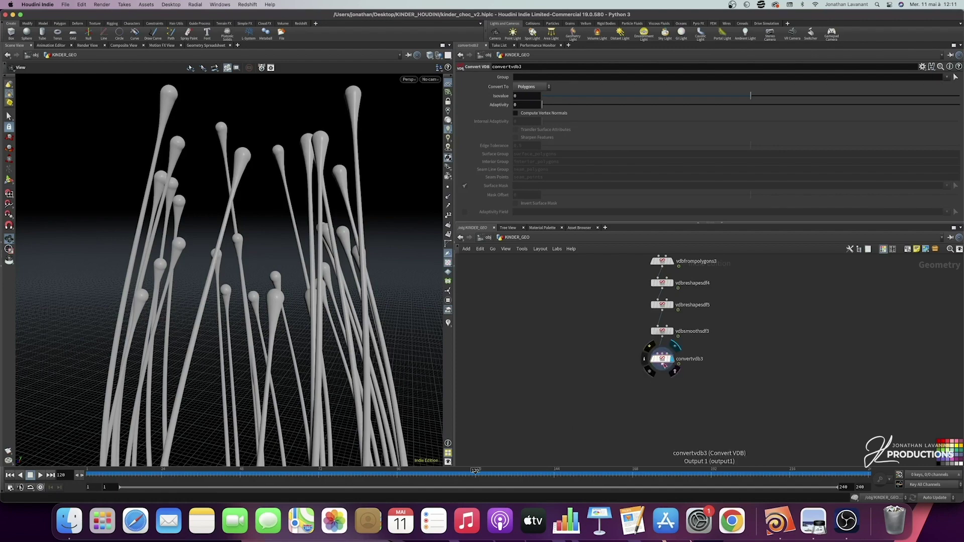
- Add a File Cache node after the Convert VDB node
{"action": "left_click", "coordinate": [664, 365]}
{"action": "left_click", "coordinate": [664, 391]}
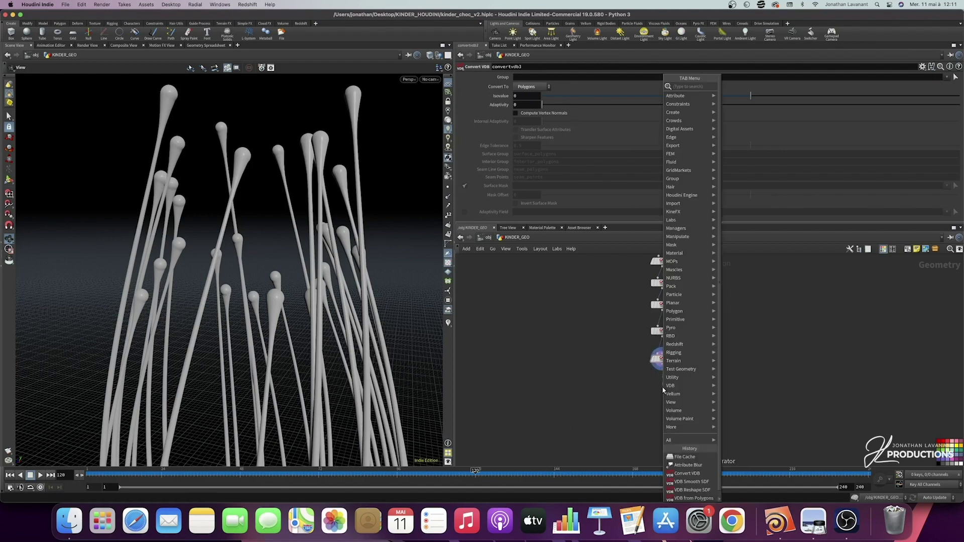
{"action": "type", "text": "filecache"}
{"action": "key", "text": "Return"}
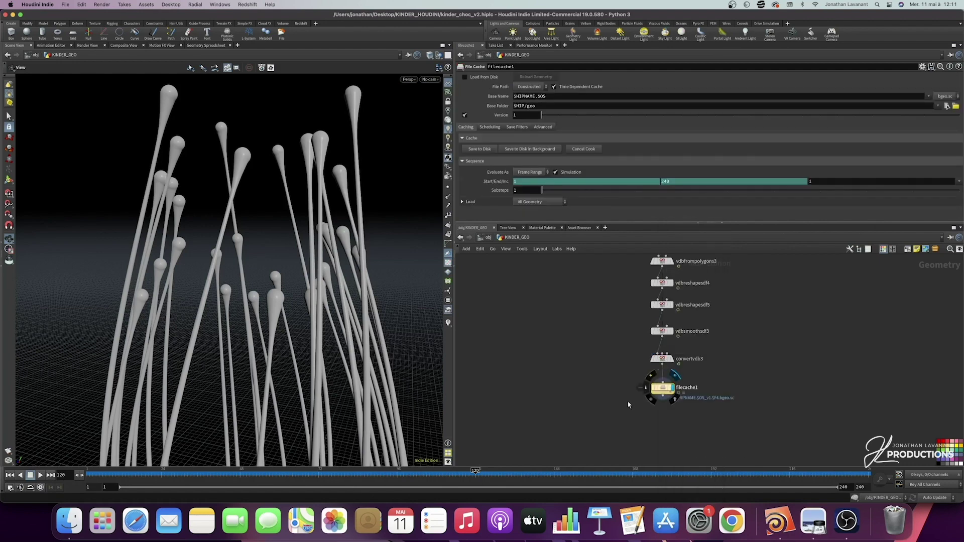
- Make the cache's File Path Explicit and set its Geometry File to $HIP/cache/$OS/$HIPNAME/$HIPNAME.$OS.$F.bgeo.sc
{"action": "left_click", "coordinate": [530, 87]}
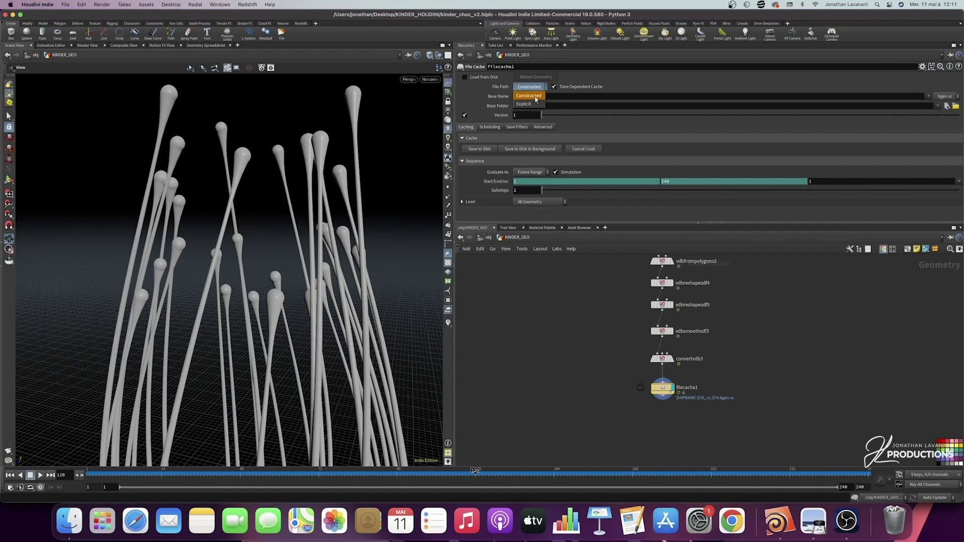
{"action": "left_click", "coordinate": [527, 97]}
{"action": "double_click", "coordinate": [534, 95]}
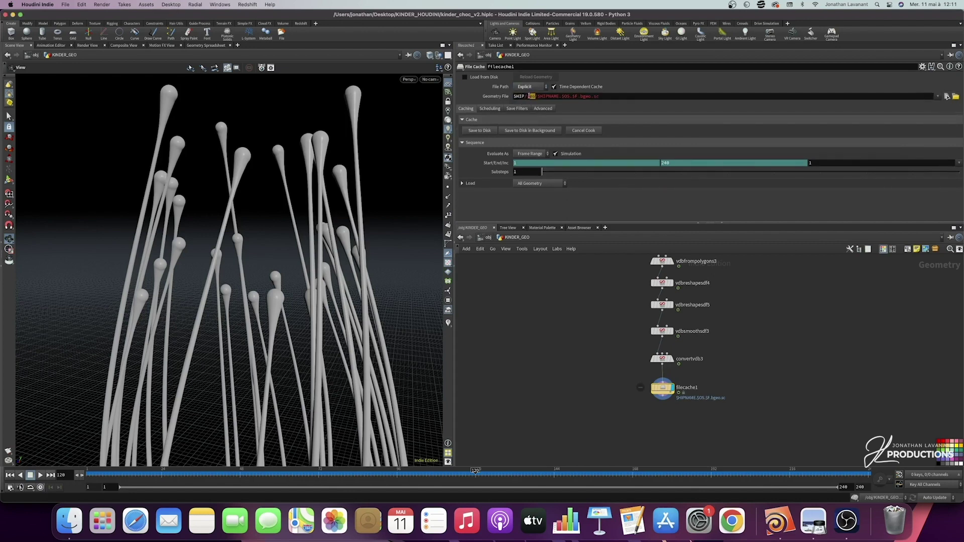
{"action": "key", "text": "BackSpace"}
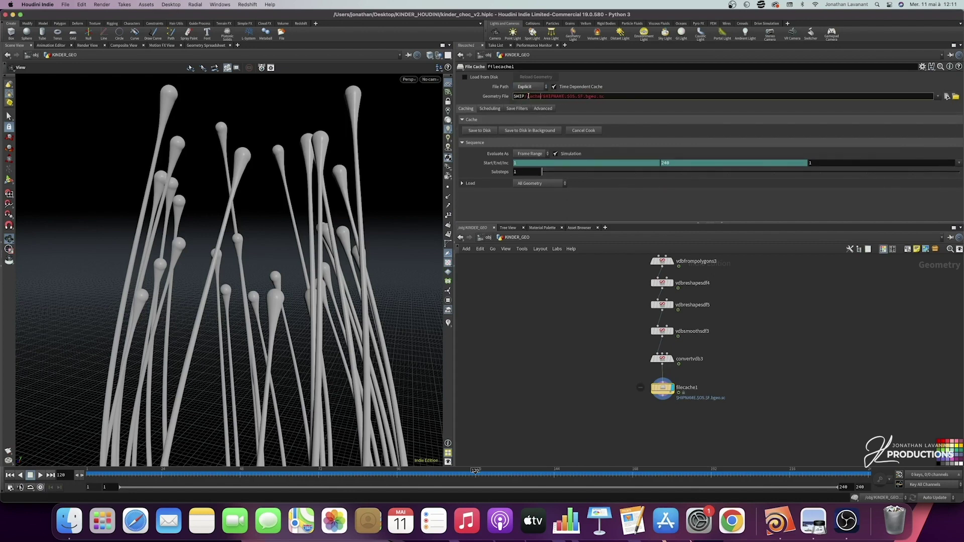
{"action": "type", "text": "cache/$OS"}
{"action": "key", "text": "Return"}
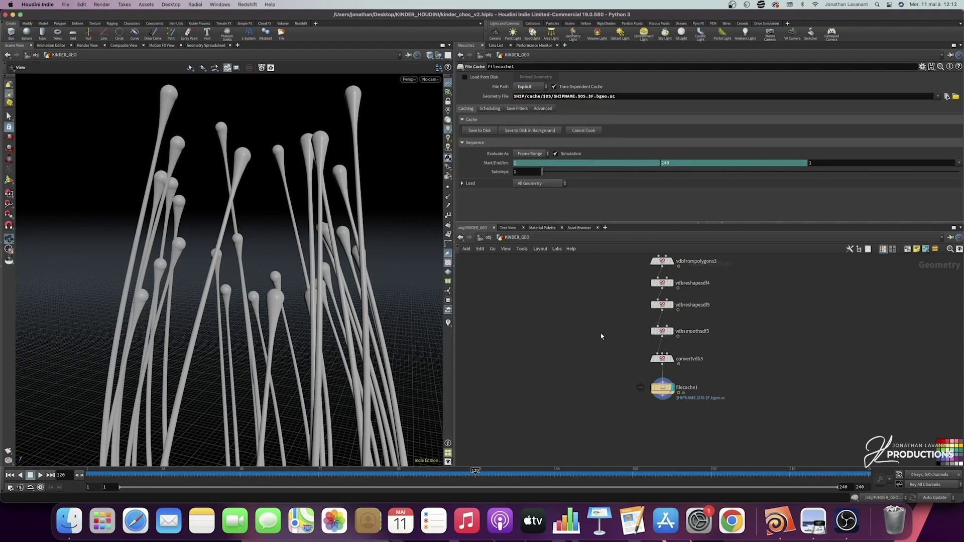
{"action": "left_click", "coordinate": [552, 95]}
{"action": "type", "text": "/$OS"}
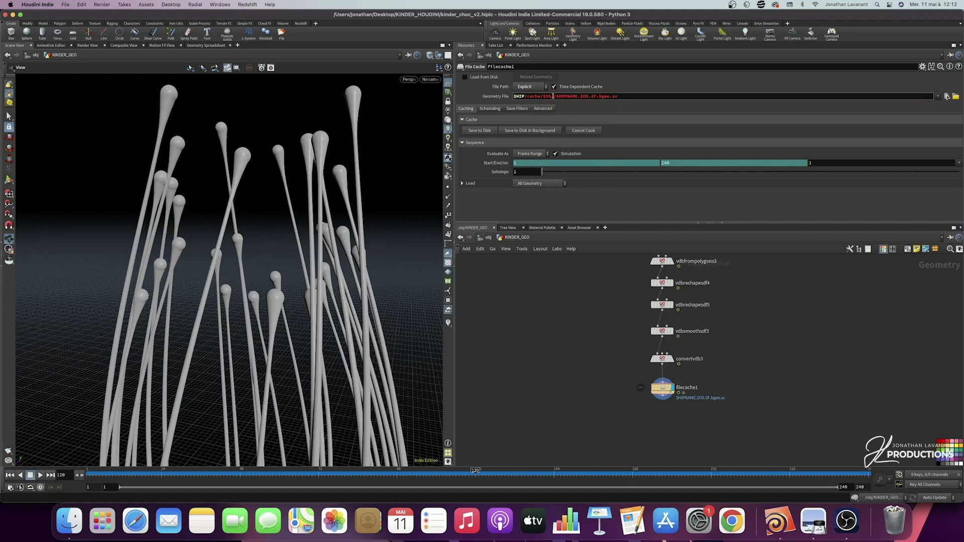
{"action": "type", "text": "/$HIPNAME"}
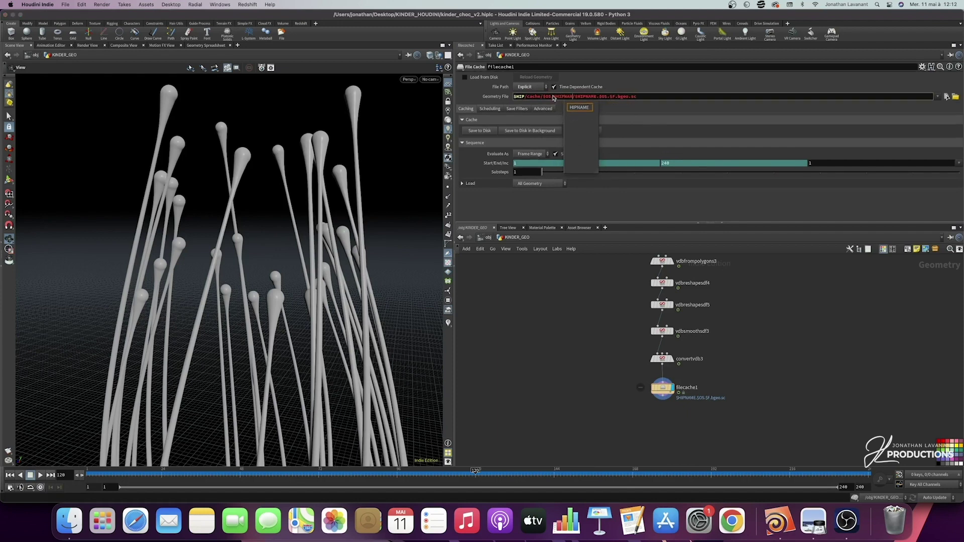
{"action": "key", "text": "Return"}
- Rename the File Cache node as caramel_simulation
{"action": "double_click", "coordinate": [687, 387]}
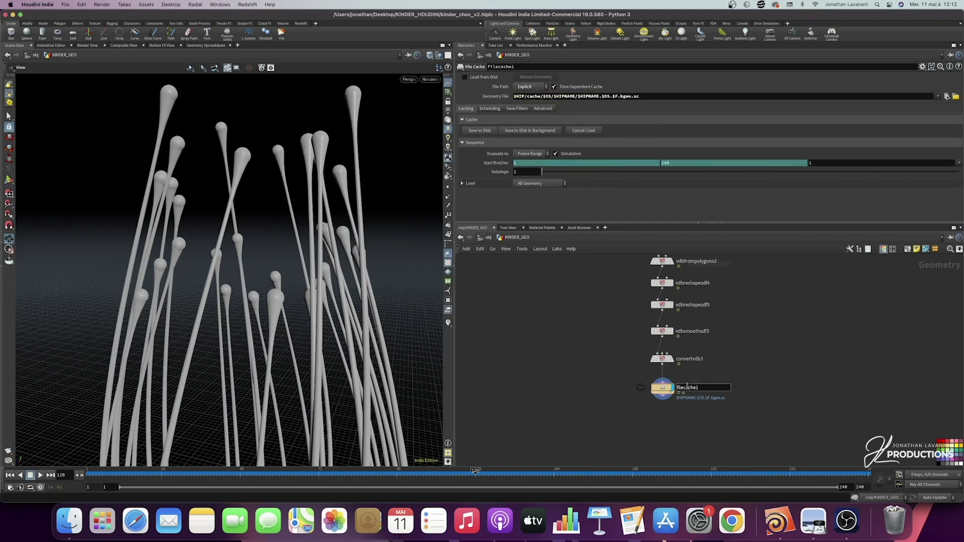
{"action": "type", "text": "caramel_simulation"}
{"action": "key", "text": "Return"}
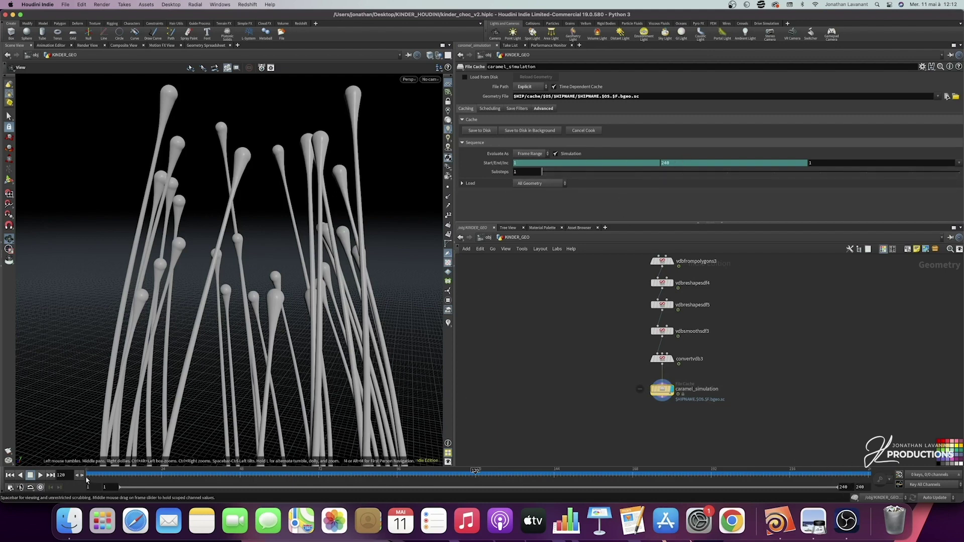
- Clear the channel on the cache's end frame, set it to 120, and save the caramel simulation to disk
{"action": "right_click", "coordinate": [690, 161]}
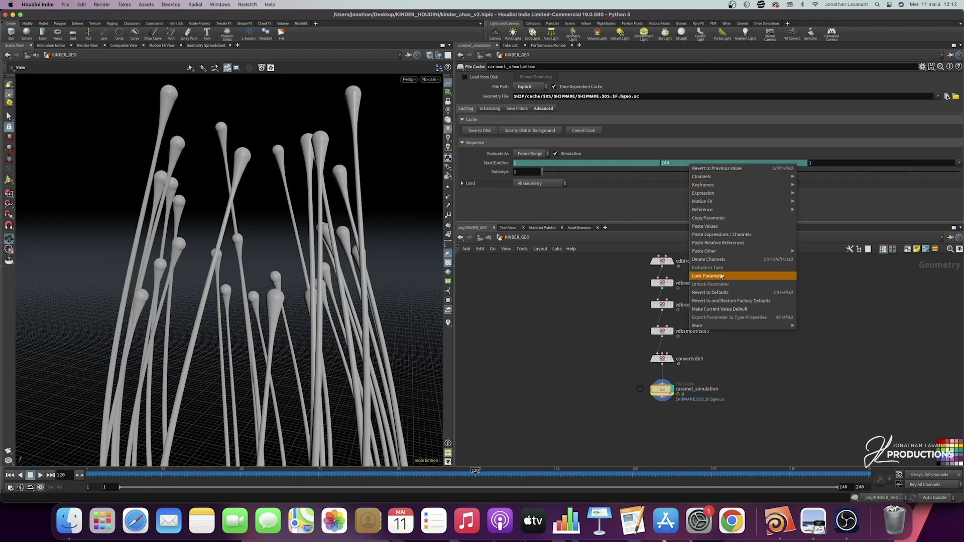
{"action": "left_click", "coordinate": [722, 260]}
{"action": "double_click", "coordinate": [669, 163]}
{"action": "type", "text": "120"}
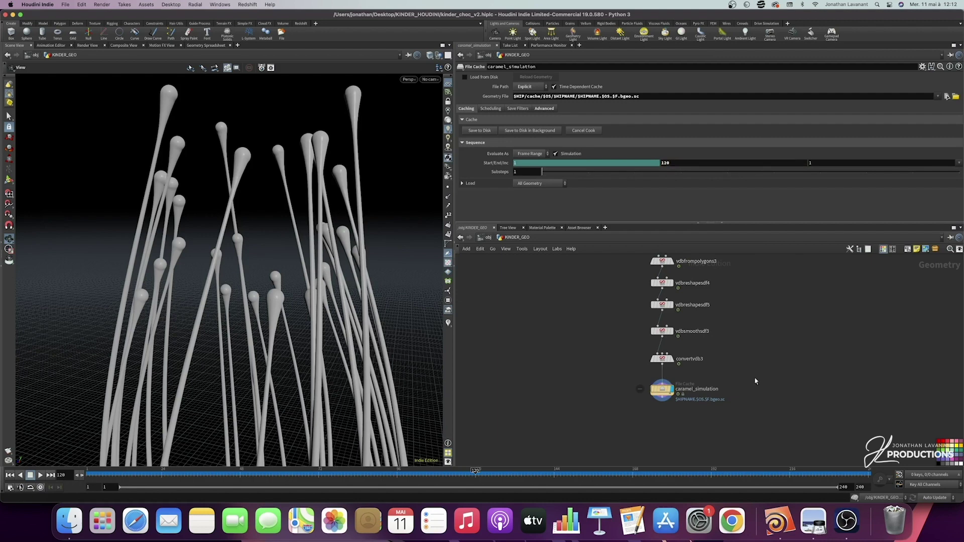
{"action": "left_click", "coordinate": [481, 130]}
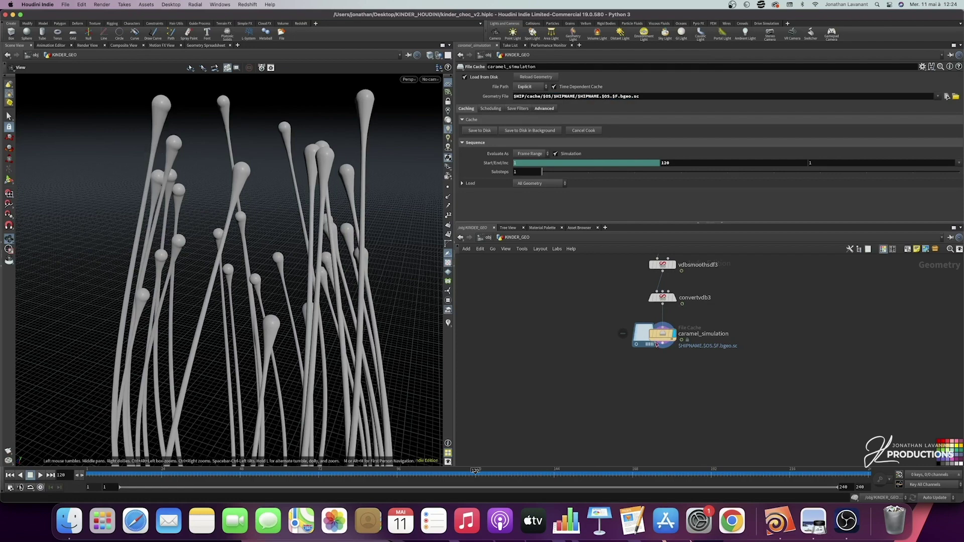
- Add a Peak node after the caramel_simulation cache, display it, and set its Distance to -0.0025
{"action": "key", "text": "Tab"}
{"action": "type", "text": "peak"}
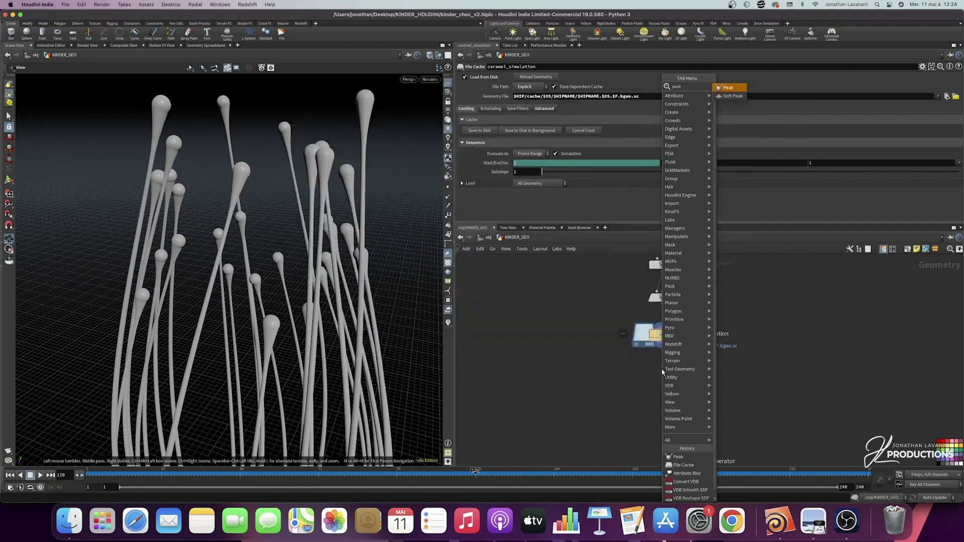
{"action": "key", "text": "Return"}
{"action": "left_click", "coordinate": [662, 371]}
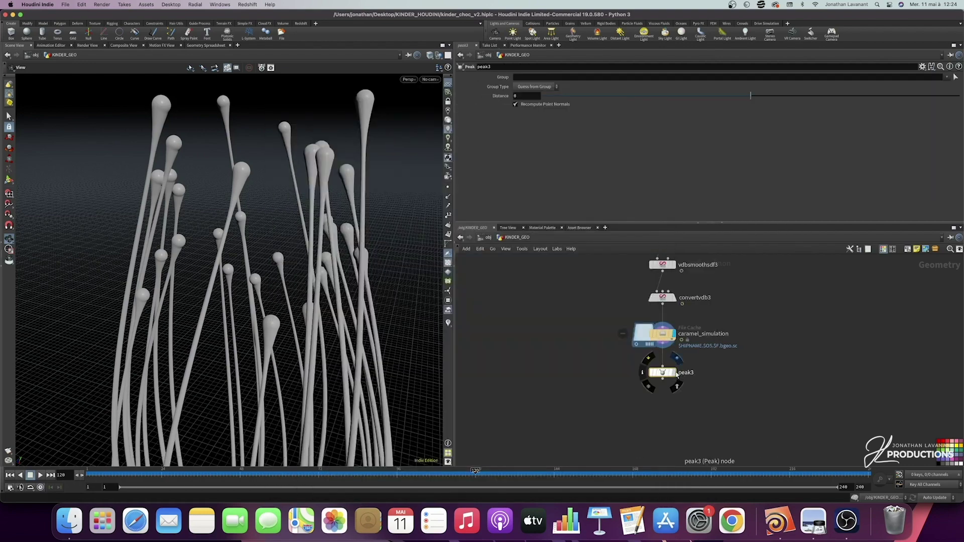
{"action": "left_click", "coordinate": [676, 373]}
{"action": "left_click", "coordinate": [523, 96]}
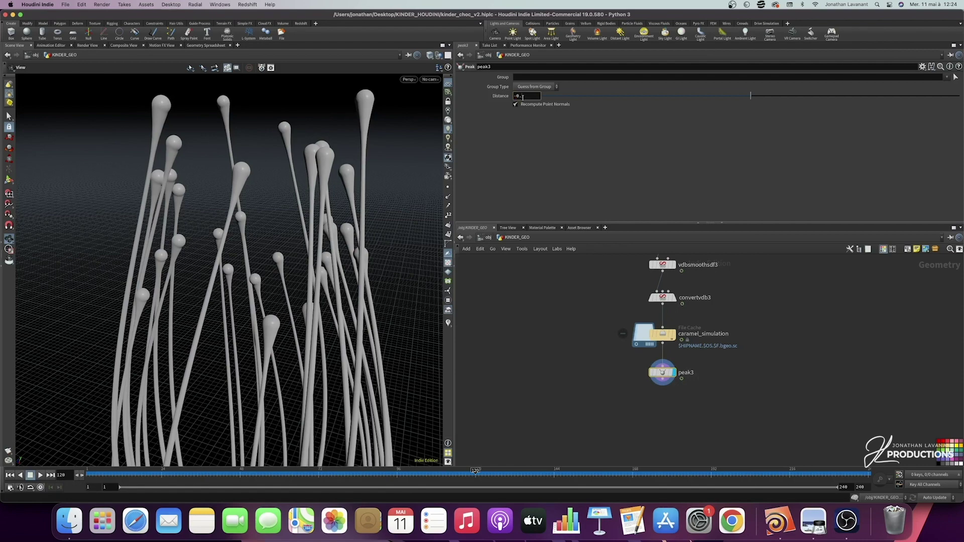
{"action": "key", "text": "Return"}
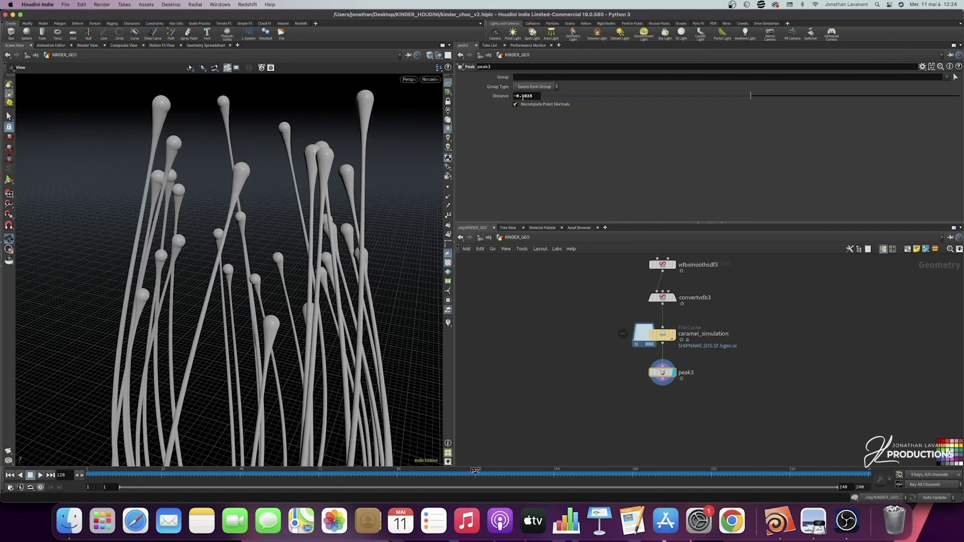
- Add a Smooth node after the Peak node and display its result
{"action": "scroll", "coordinate": [669, 358], "scroll_direction": "down", "scroll_amount": 2}
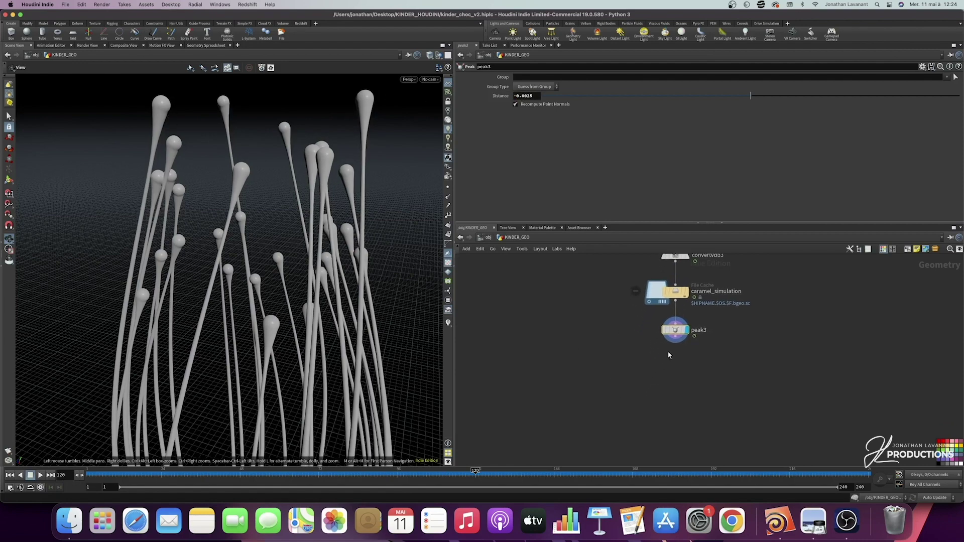
{"action": "left_click", "coordinate": [676, 340]}
{"action": "key", "text": "Tab"}
{"action": "type", "text": "smoo"}
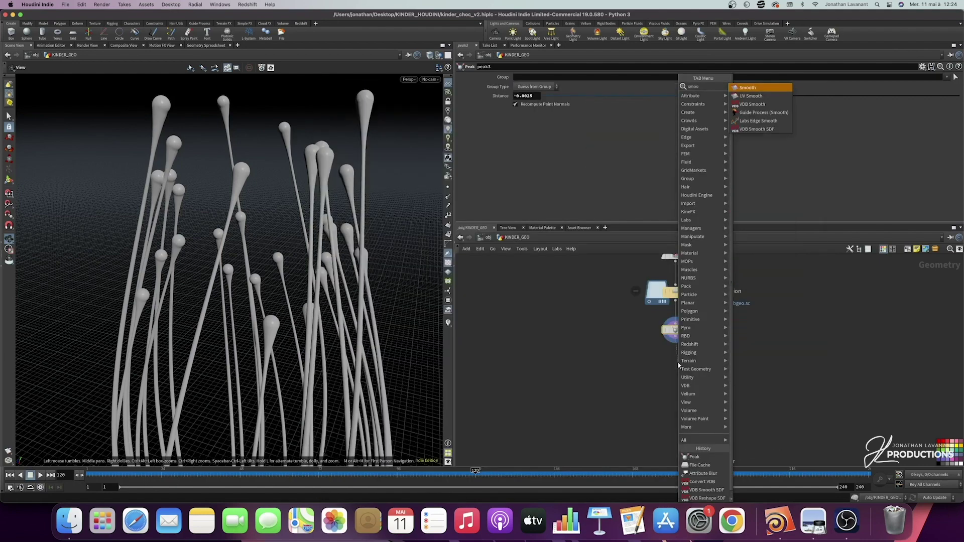
{"action": "key", "text": "Return"}
{"action": "left_click", "coordinate": [673, 362]}
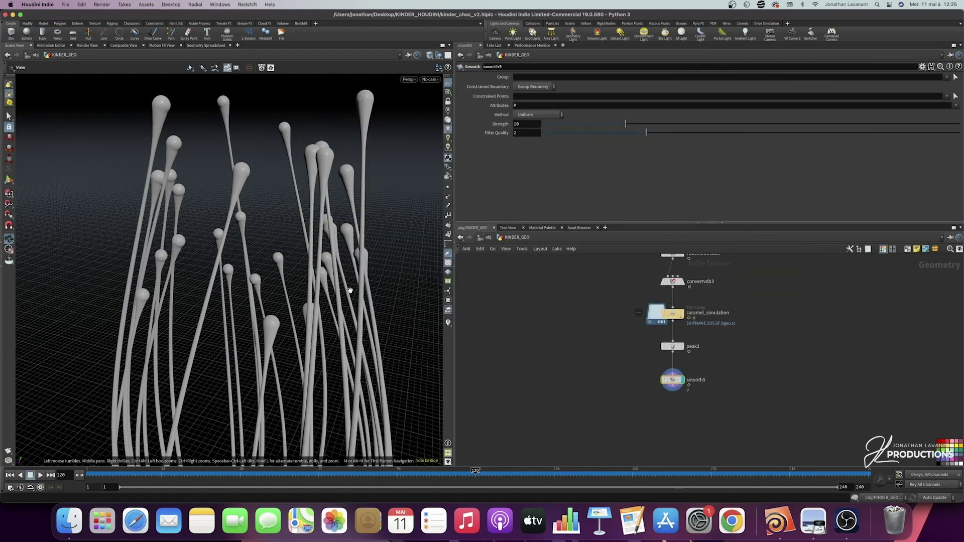
- Add a Null node after the Smooth node, display it, and rename it as OUT_SIMULATION
{"action": "left_click", "coordinate": [673, 392]}
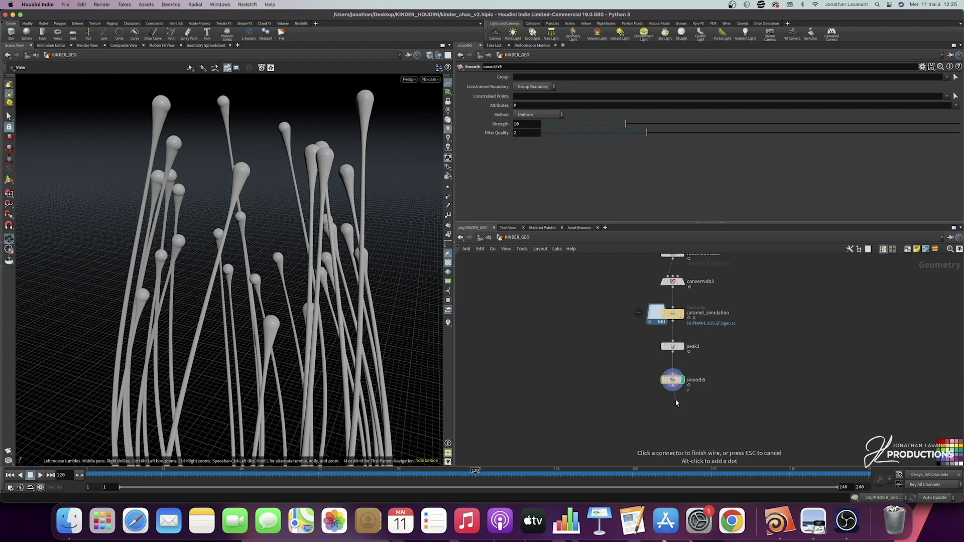
{"action": "key", "text": "Tab"}
{"action": "type", "text": "null"}
{"action": "key", "text": "Return"}
{"action": "left_click", "coordinate": [676, 403]}
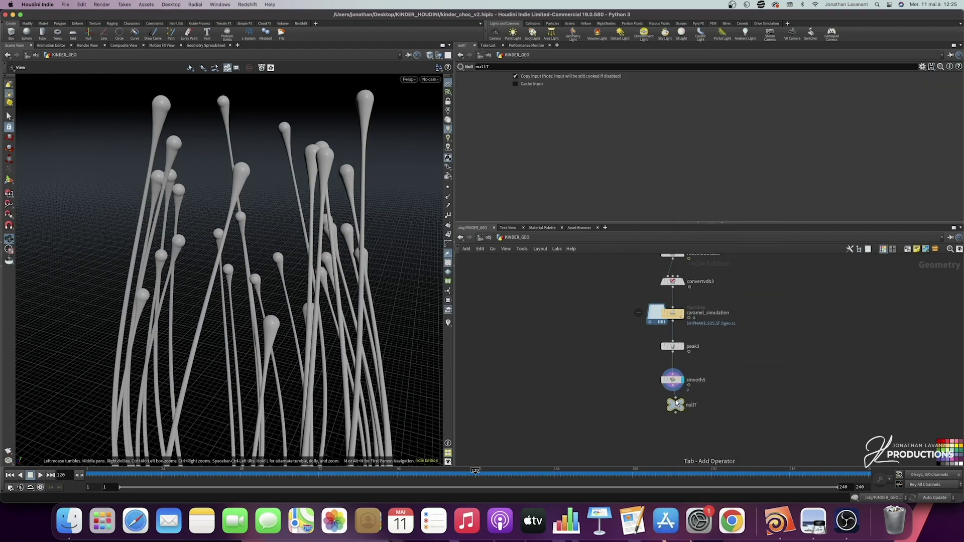
{"action": "left_click_drag", "start_coordinate": [676, 403], "coordinate": [677, 416]}
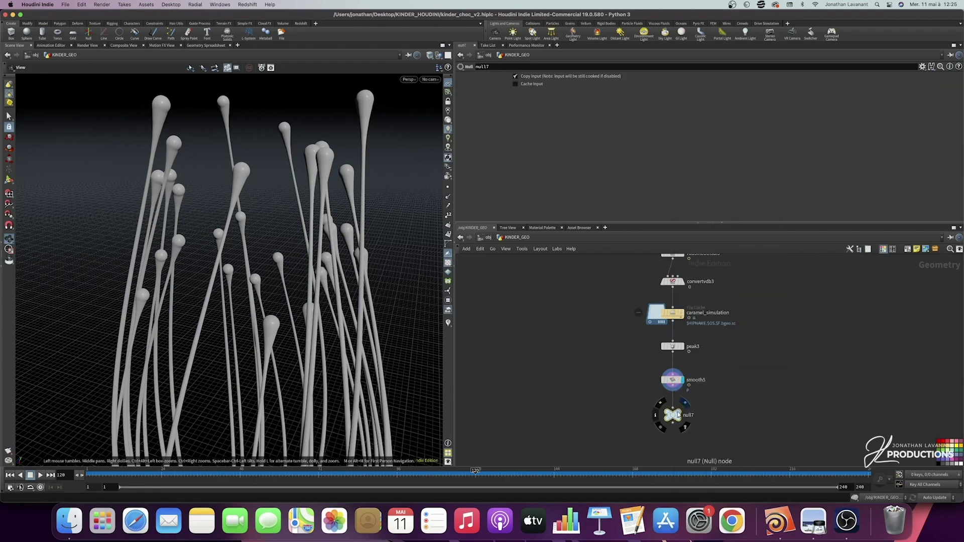
{"action": "double_click", "coordinate": [689, 416]}
{"action": "left_click_drag", "start_coordinate": [686, 416], "coordinate": [705, 415]}
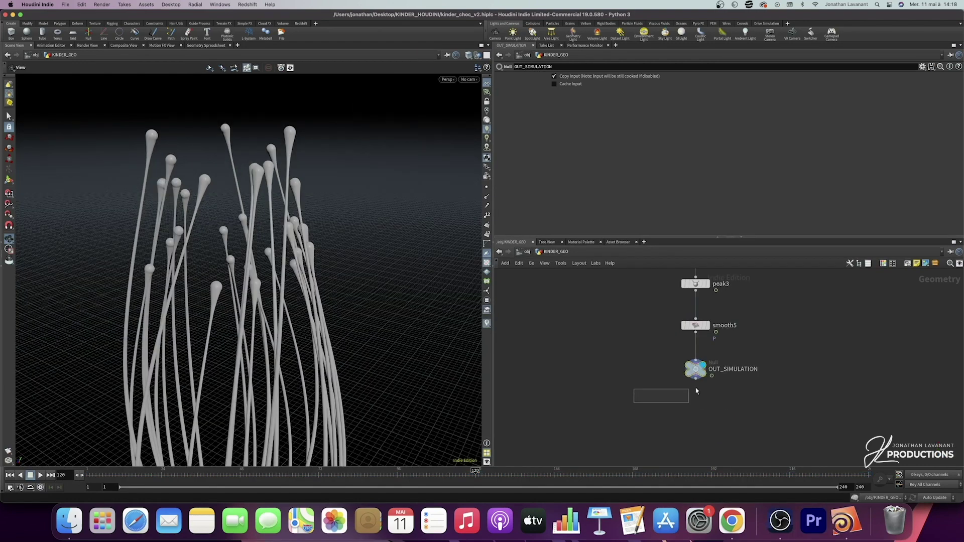
{"action": "left_click_drag", "start_coordinate": [634, 403], "coordinate": [585, 398]}
- Add a Geometry node at the object level and arrange it beside KINDER_GEO
{"action": "left_click", "coordinate": [527, 252]}
{"action": "key", "text": "Tab"}
{"action": "mouse_move", "coordinate": [753, 253]}
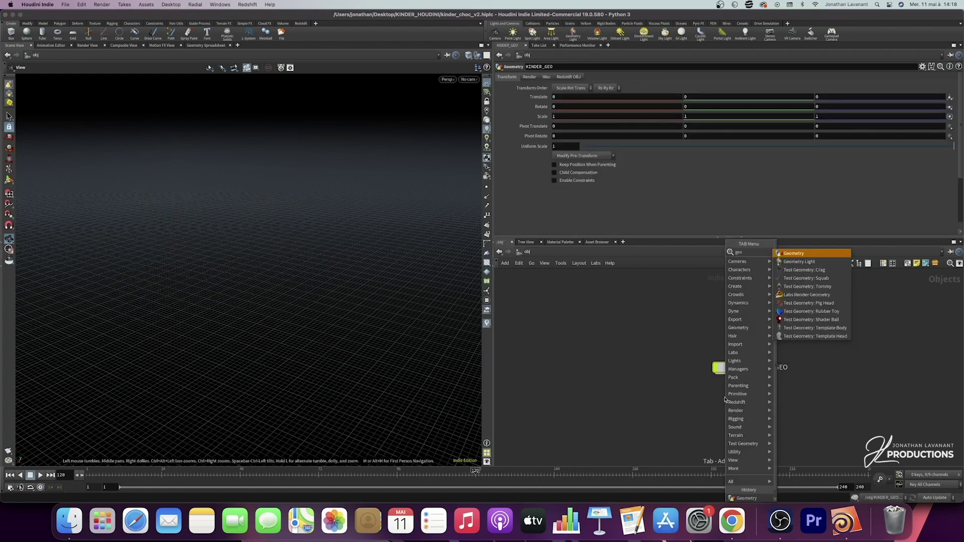
{"action": "left_click", "coordinate": [809, 253]}
{"action": "key", "text": "Escape"}
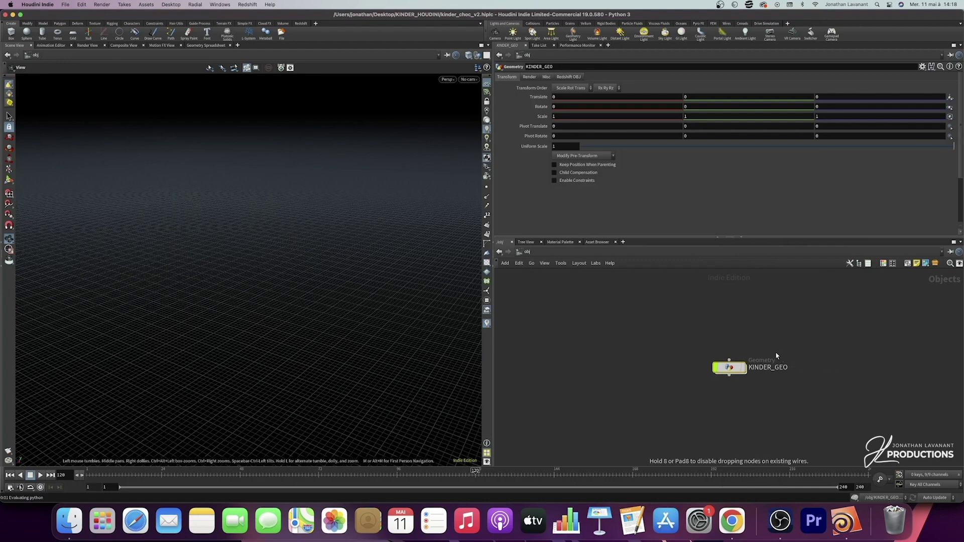
{"action": "left_click", "coordinate": [779, 353]}
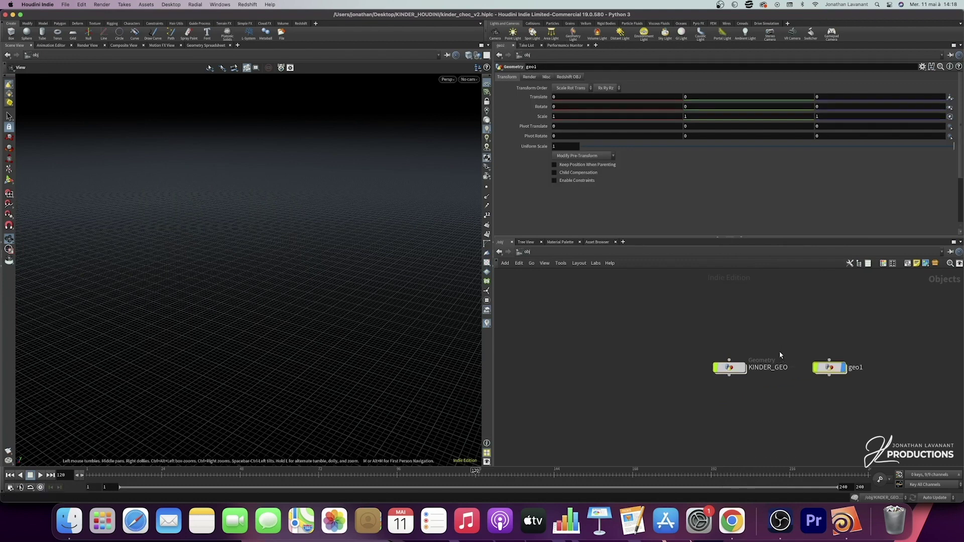
{"action": "left_click_drag", "start_coordinate": [728, 369], "coordinate": [604, 370]}
{"action": "left_click_drag", "start_coordinate": [818, 371], "coordinate": [706, 371]}
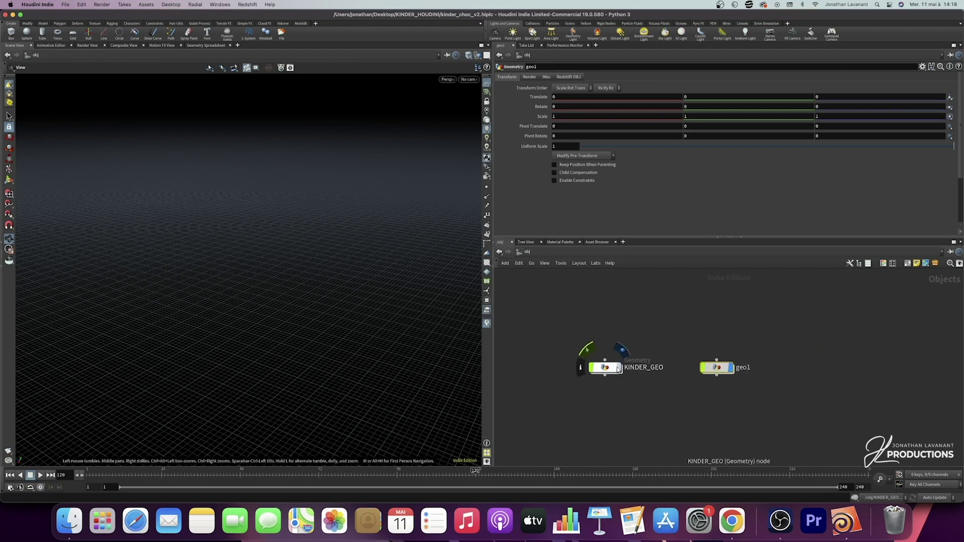
- Rename the new Geometry node as KINDER_RNDR and color it blue
{"action": "double_click", "coordinate": [743, 369]}
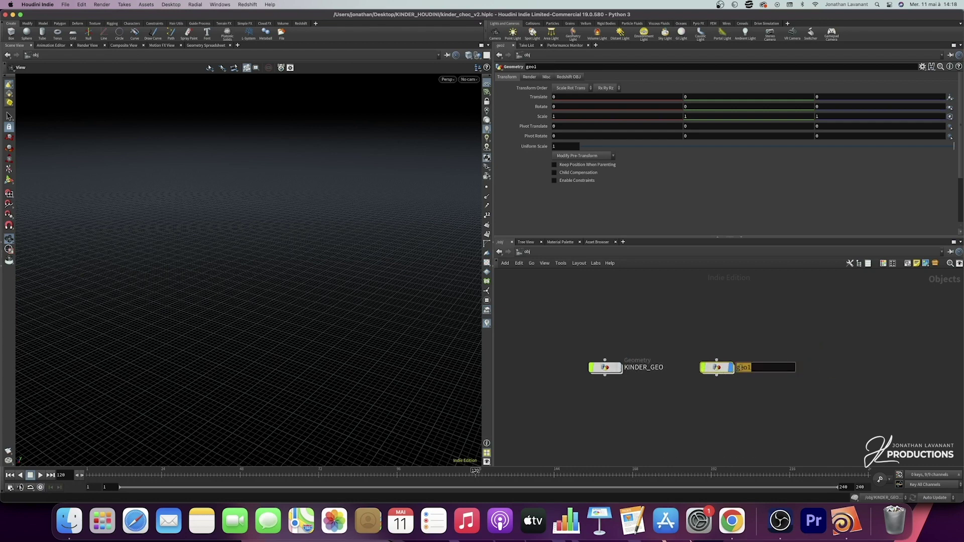
{"action": "type", "text": "KINDER_RNDR"}
{"action": "key", "text": "Return"}
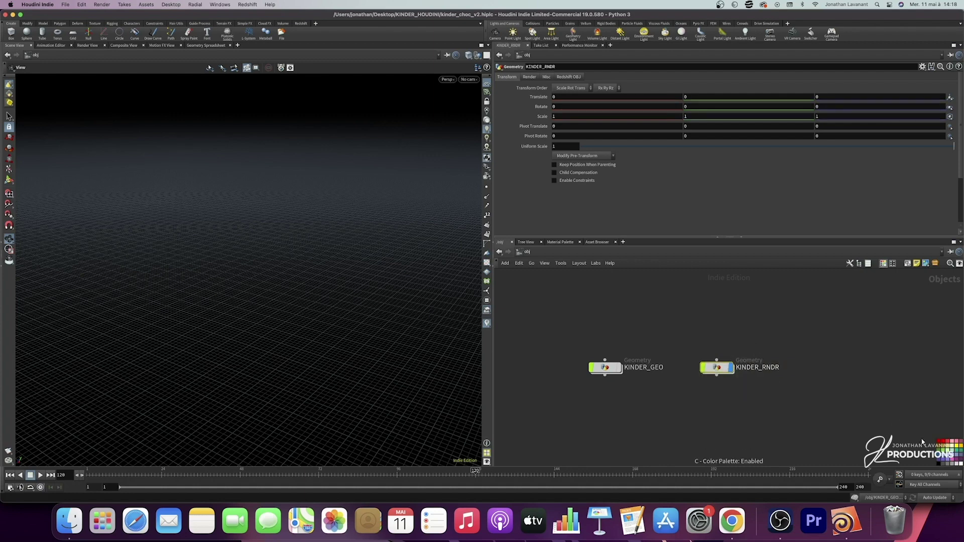
{"action": "left_click", "coordinate": [727, 410]}
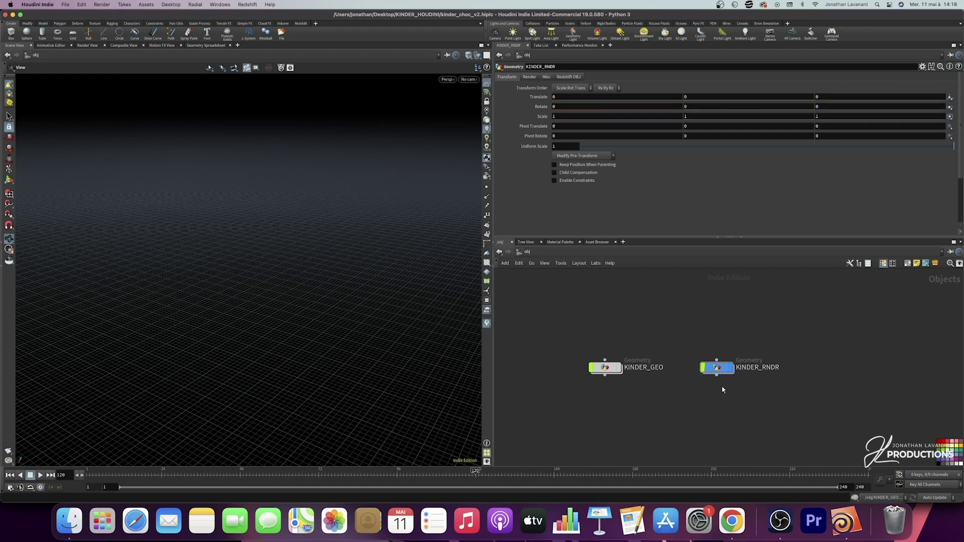
- Add an Object Merge node inside the KINDER_RNDR geometry network
{"action": "double_click", "coordinate": [696, 348]}
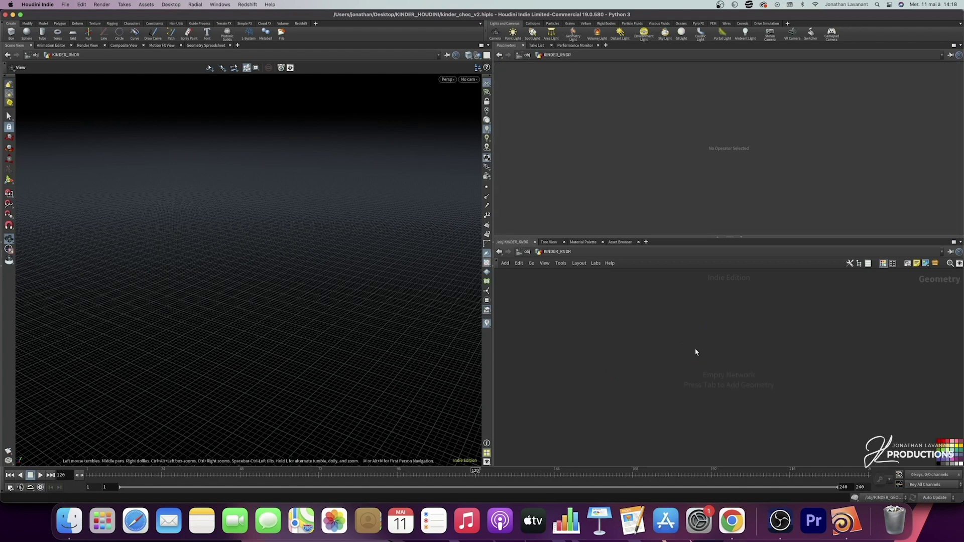
{"action": "key", "text": "Tab"}
{"action": "type", "text": "obe"}
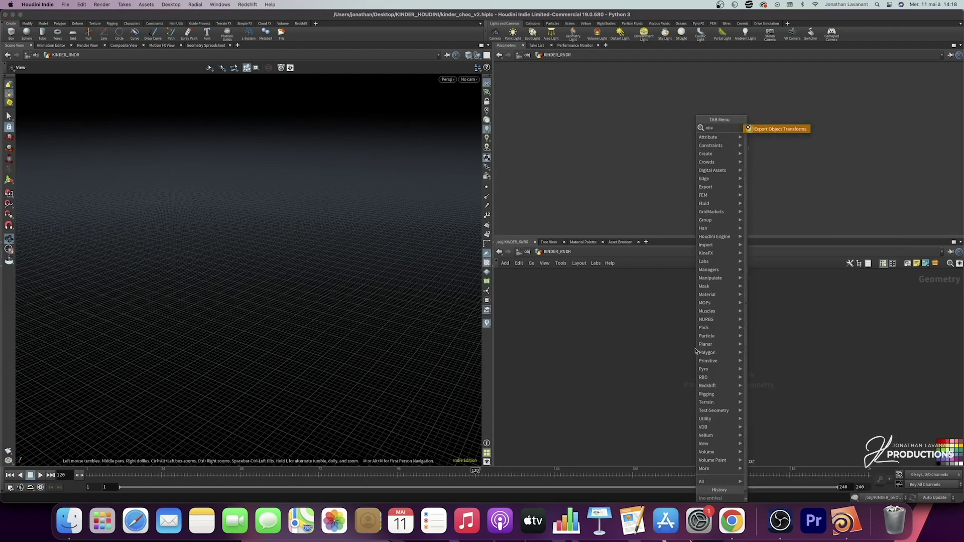
{"action": "key", "text": "BackSpace"}
{"action": "type", "text": "ject"}
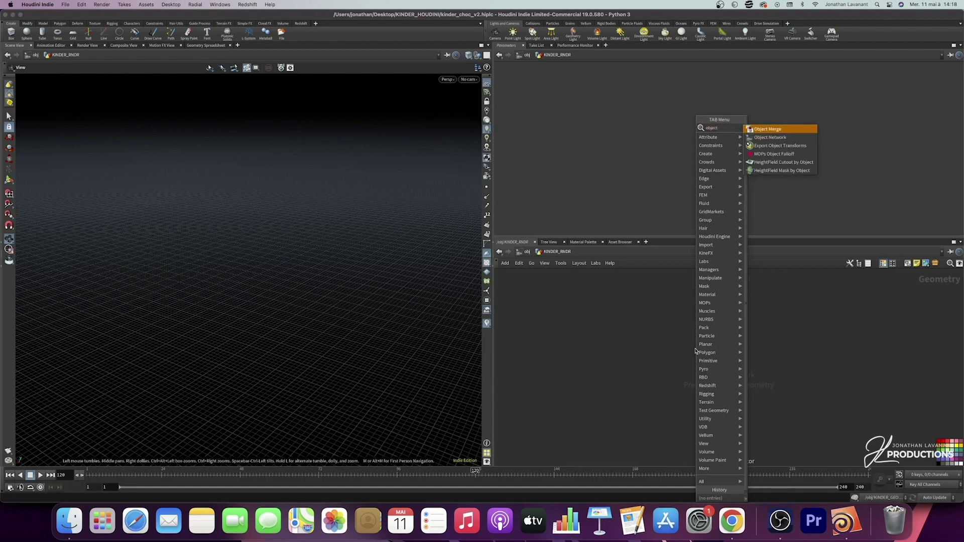
{"action": "key", "text": "Return"}
{"action": "left_click", "coordinate": [697, 348]}
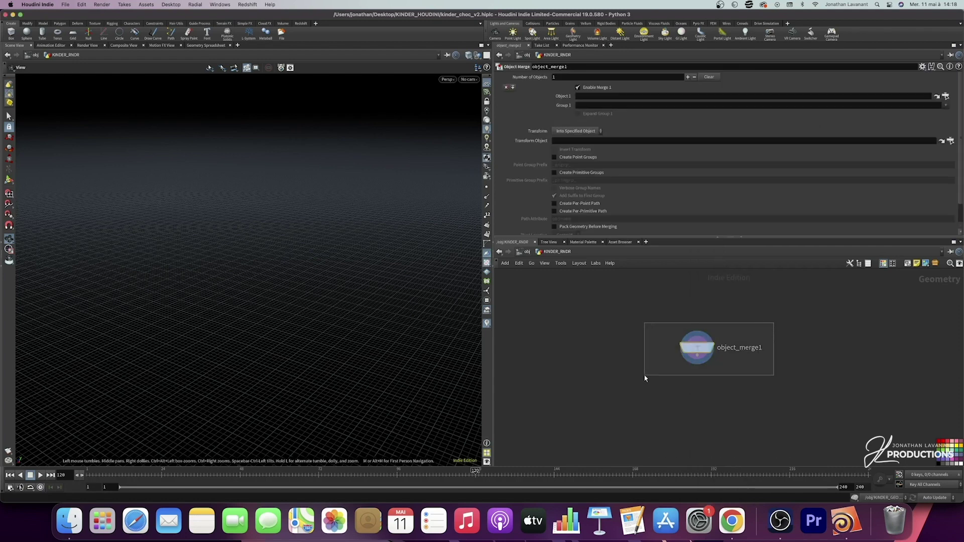
- Set the Object Merge's Object 1 to /obj/KINDER_GEO/OUT_SIMULATION and view the merged geometry
{"action": "left_click", "coordinate": [946, 96]}
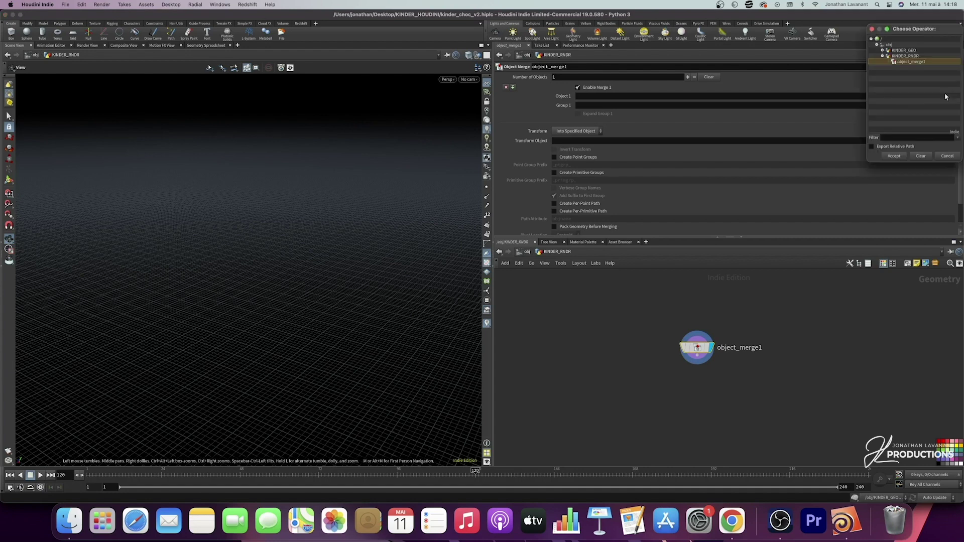
{"action": "left_click_drag", "start_coordinate": [902, 17], "coordinate": [843, 64]}
{"action": "left_click", "coordinate": [824, 86]}
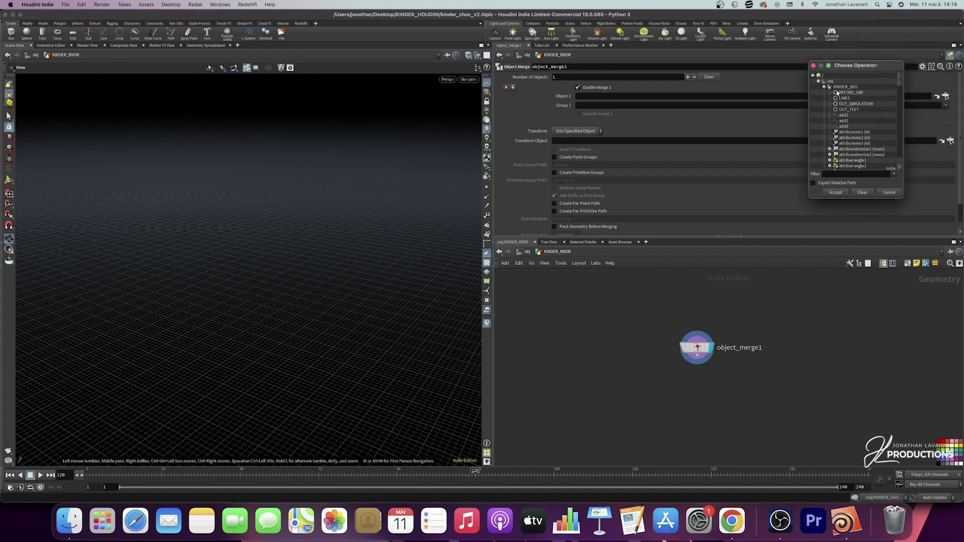
{"action": "left_click", "coordinate": [853, 104]}
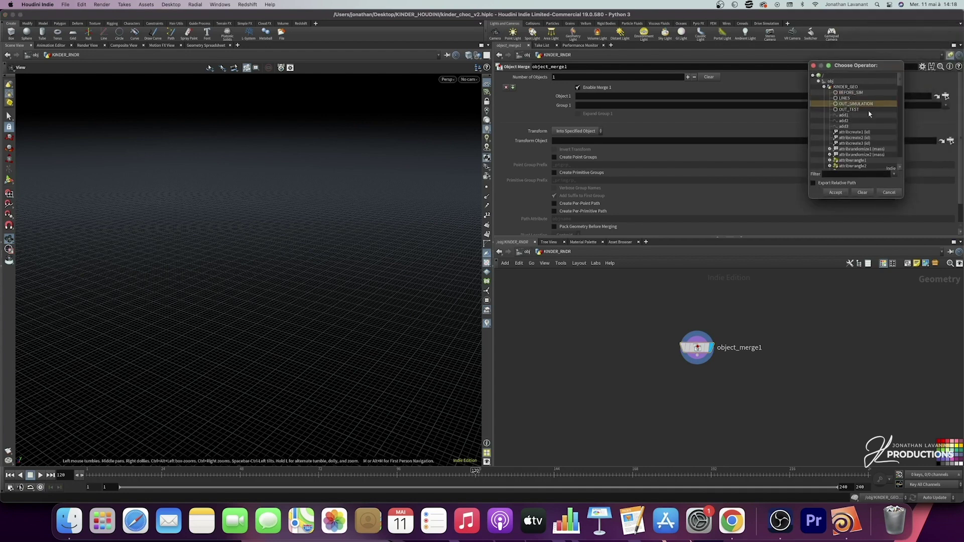
{"action": "left_click", "coordinate": [835, 193]}
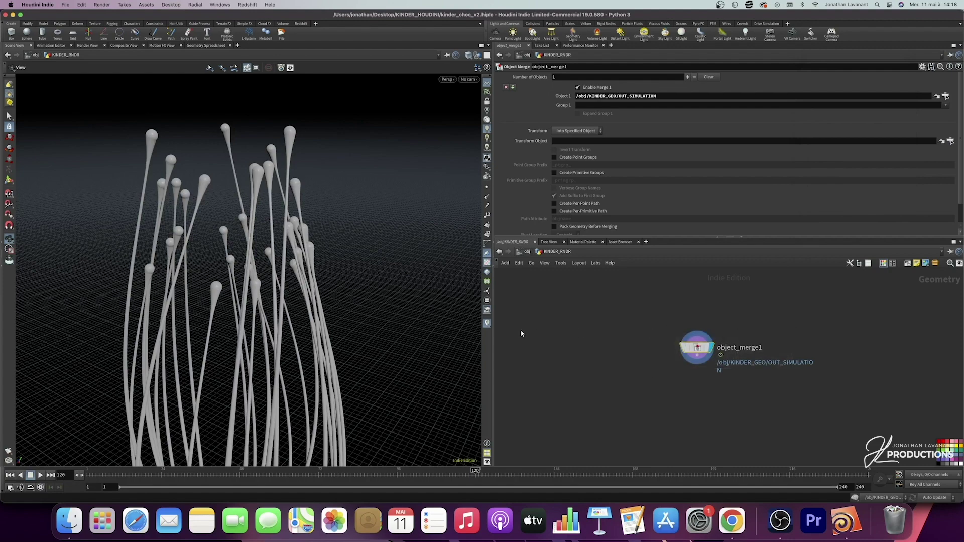
{"action": "left_click_drag", "start_coordinate": [269, 300], "coordinate": [318, 305]}
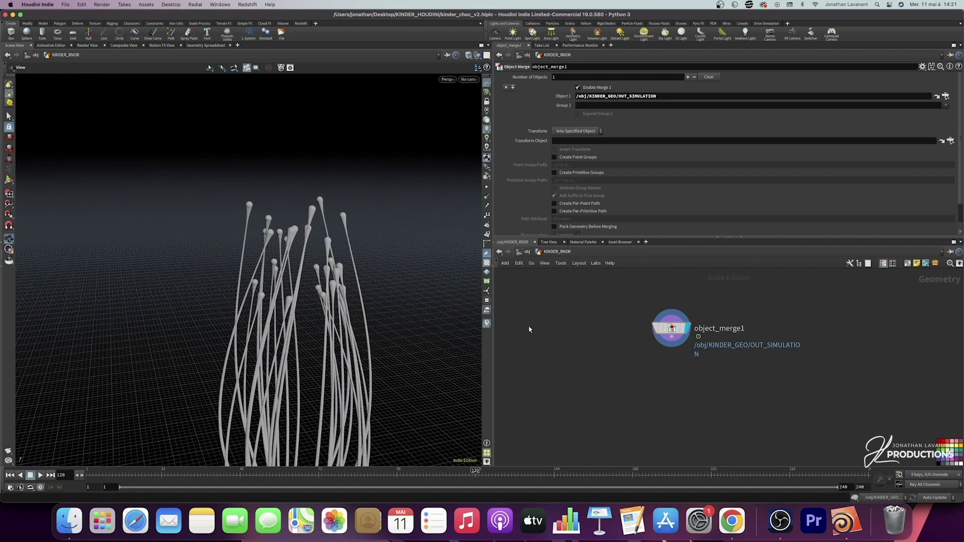
- Add an RS Material Builder node in the mat network
{"action": "left_click", "coordinate": [528, 252]}
{"action": "left_click", "coordinate": [575, 253]}
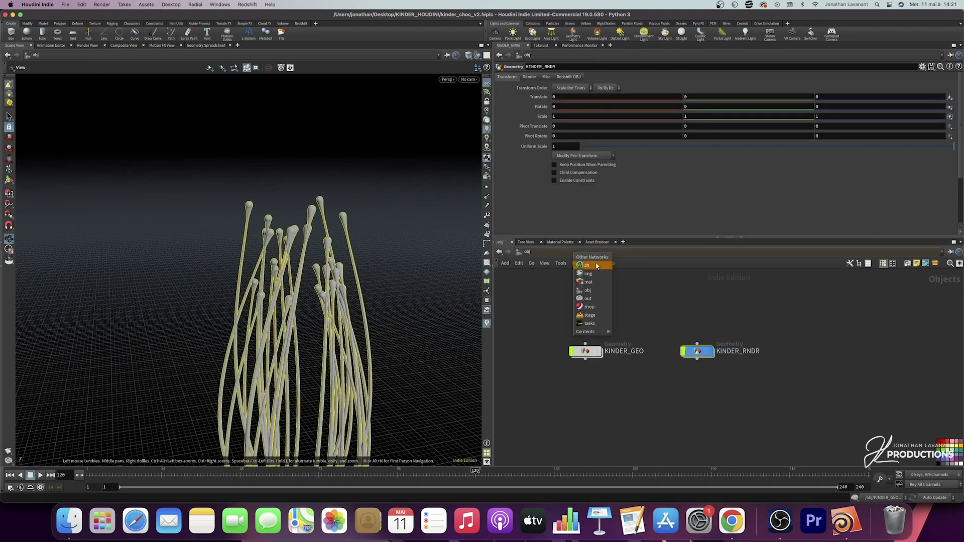
{"action": "left_click", "coordinate": [597, 283]}
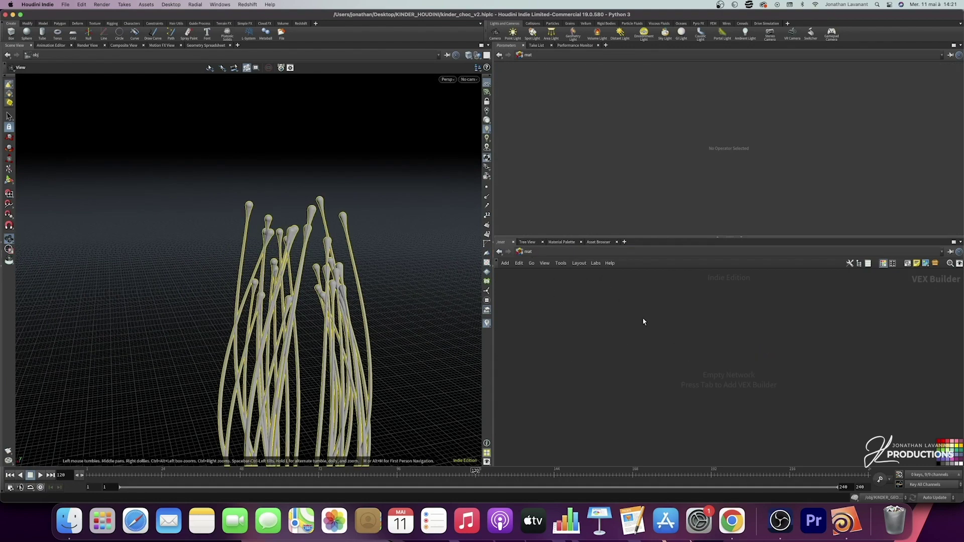
{"action": "key", "text": "Tab"}
{"action": "type", "text": "red"}
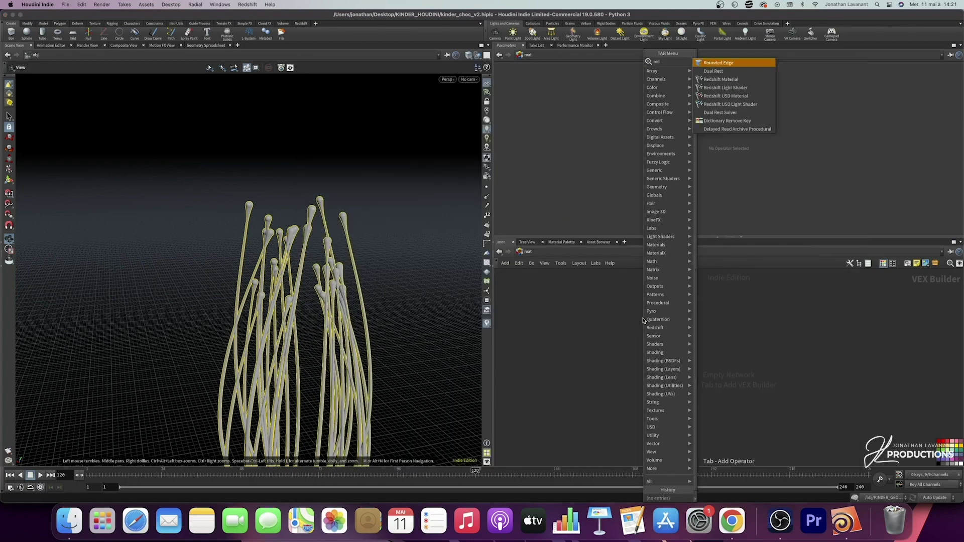
{"action": "key", "text": "BackSpace"}
{"action": "key", "text": "BackSpace"}
{"action": "type", "text": "s ma"}
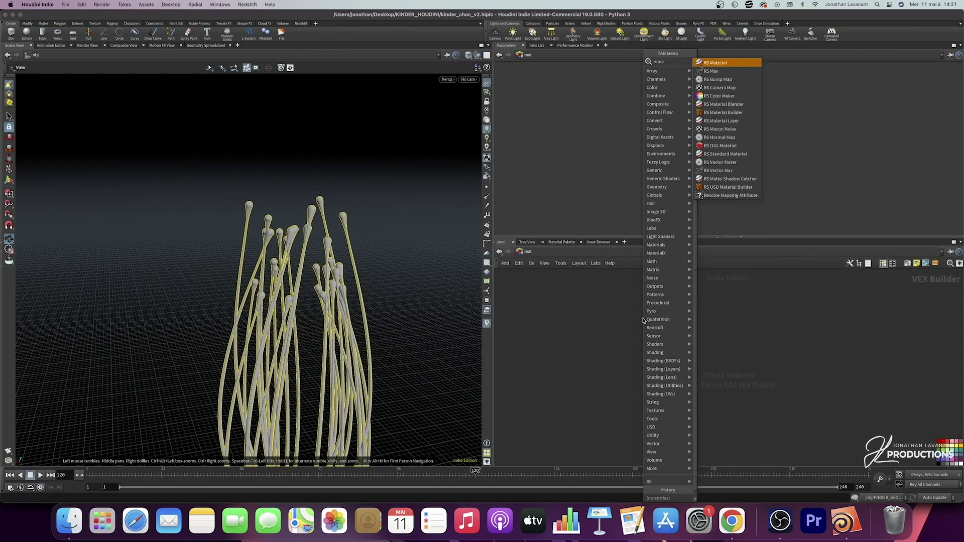
{"action": "type", "text": "ter"}
{"action": "key", "text": "Down"}
{"action": "key", "text": "Down"}
{"action": "key", "text": "Return"}
{"action": "left_click", "coordinate": [641, 323]}
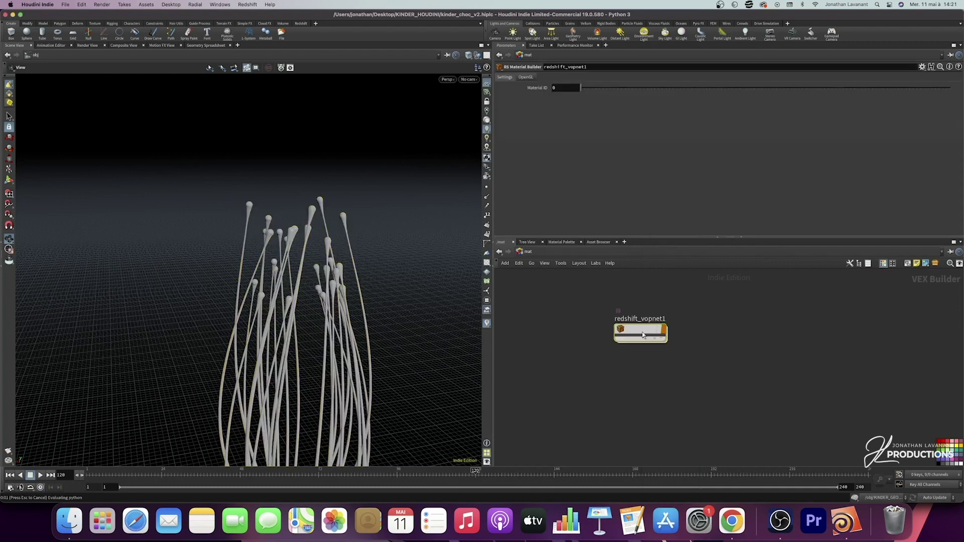
- Rename the RS Material Builder node as caramel and open its network
{"action": "double_click", "coordinate": [638, 318]}
{"action": "type", "text": "caramel"}
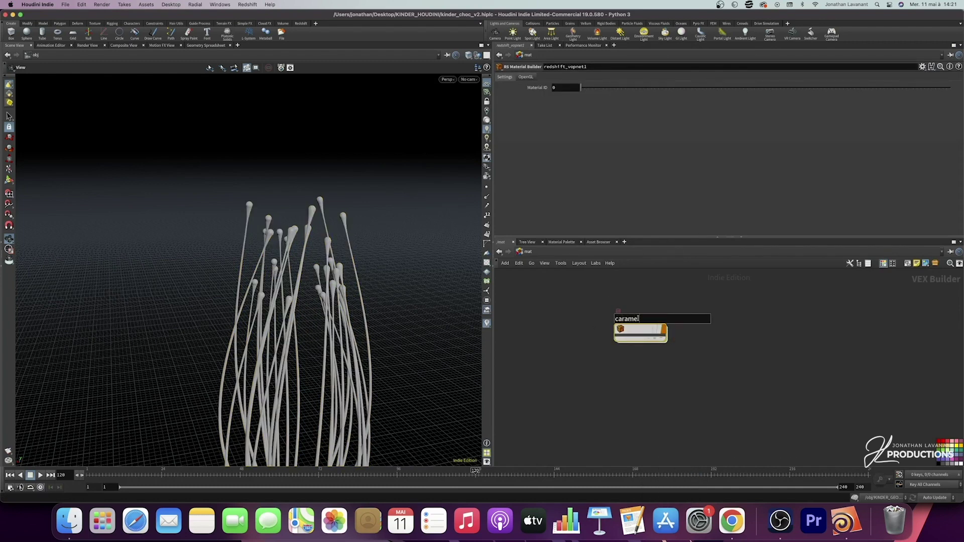
{"action": "key", "text": "Return"}
{"action": "double_click", "coordinate": [639, 328]}
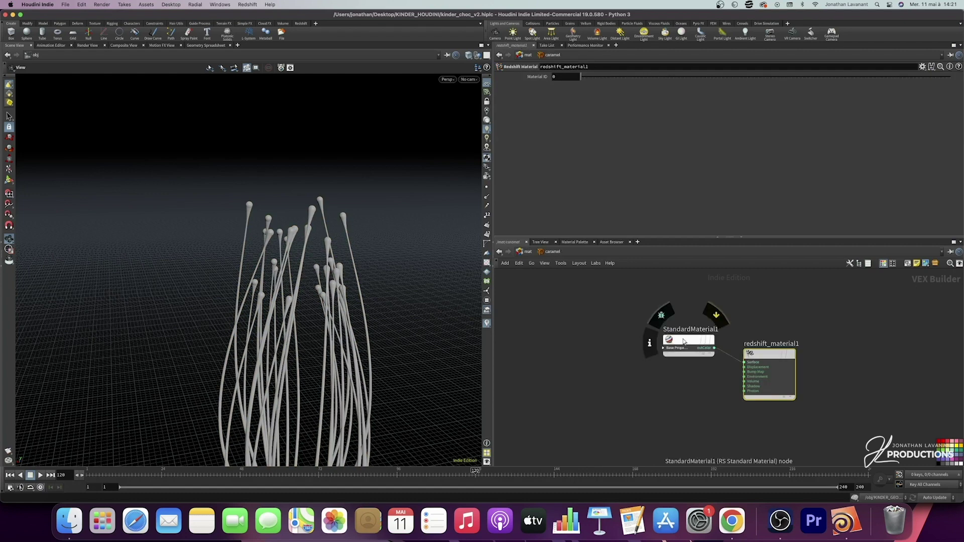
- Replace the default Standard Material with the copied orange RS Material, feeding the Surface input of redshift_material1
{"action": "left_click", "coordinate": [651, 363]}
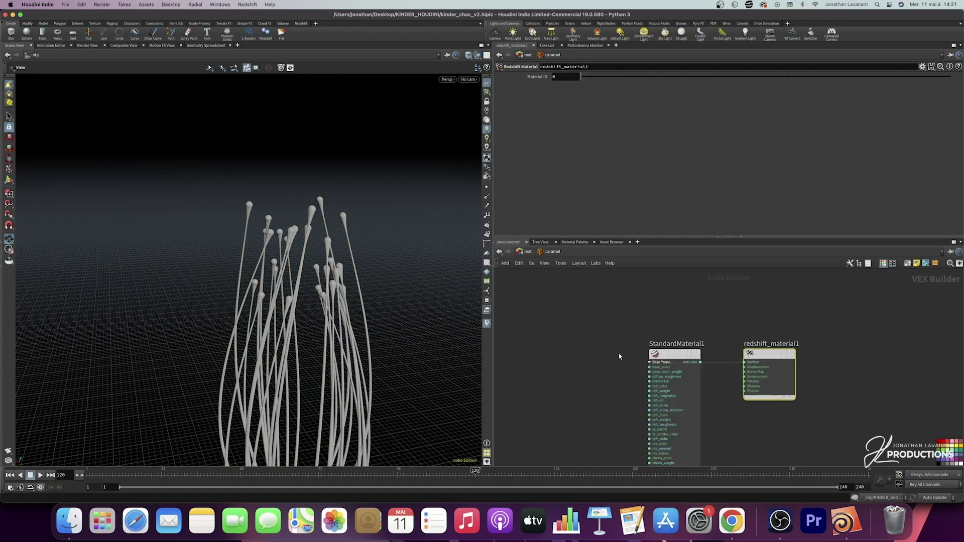
{"action": "middle_click_drag", "start_coordinate": [619, 352], "coordinate": [590, 330]}
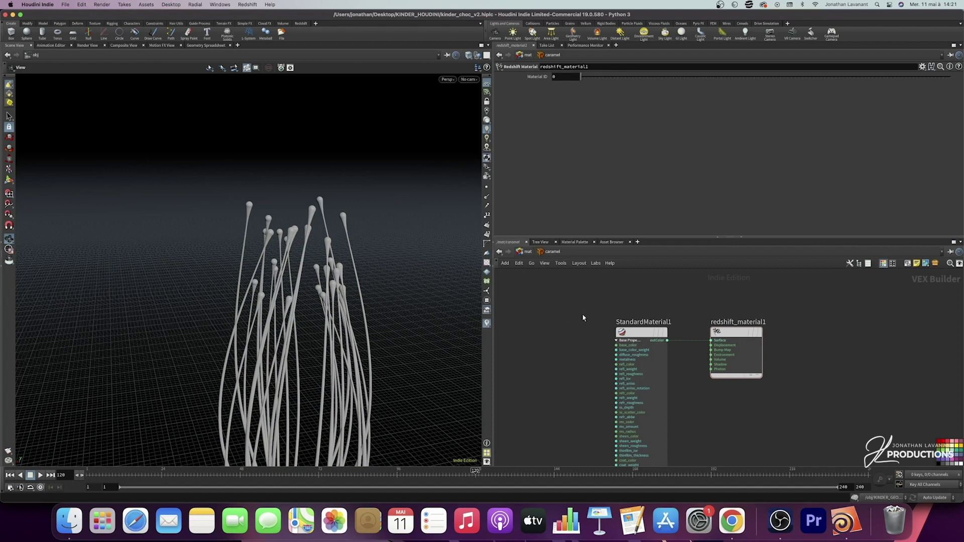
{"action": "key", "text": "super+v"}
{"action": "left_click_drag", "start_coordinate": [558, 286], "coordinate": [649, 466]}
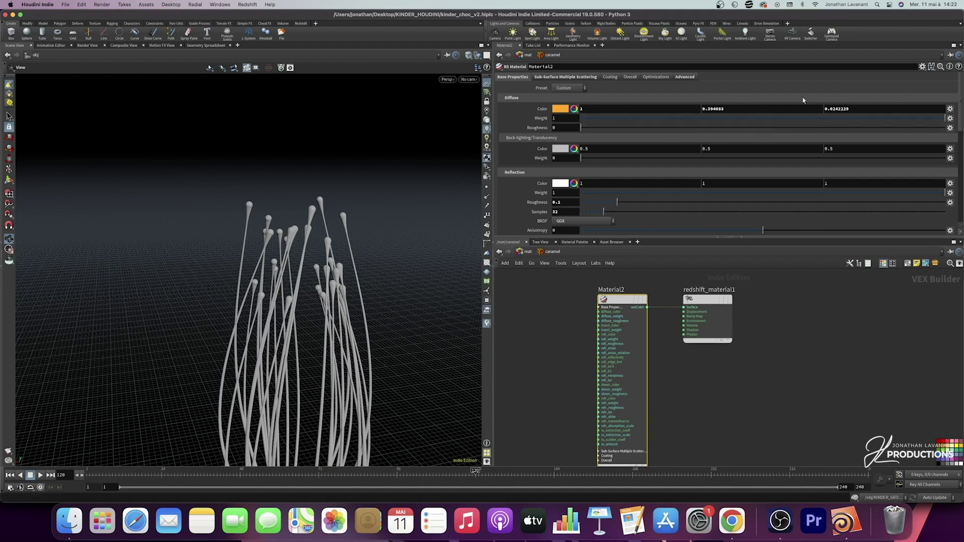
- Review the caramel material's diffuse, reflection and refraction settings and its sub-surface multiple scattering layers
{"action": "scroll", "coordinate": [525, 171], "scroll_direction": "down", "scroll_amount": 2}
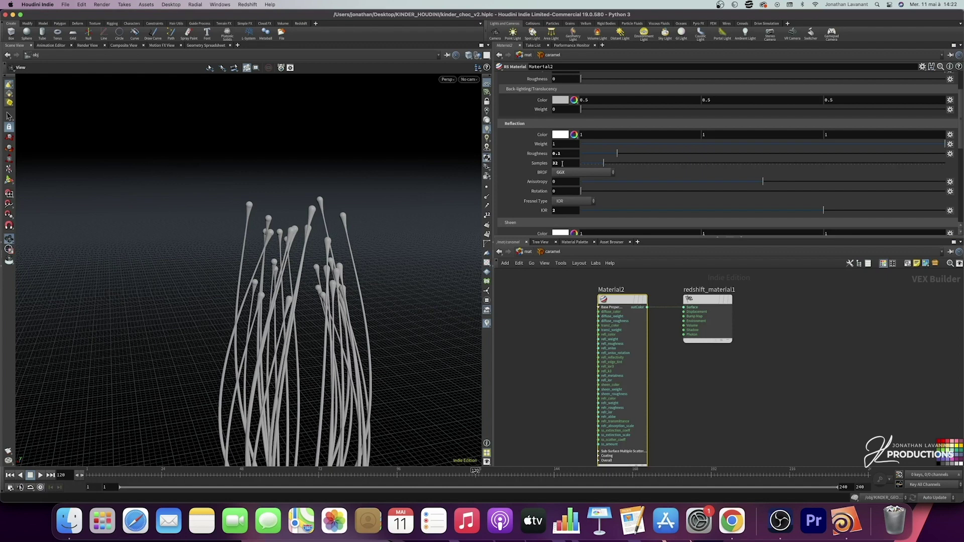
{"action": "scroll", "coordinate": [549, 165], "scroll_direction": "down", "scroll_amount": 2}
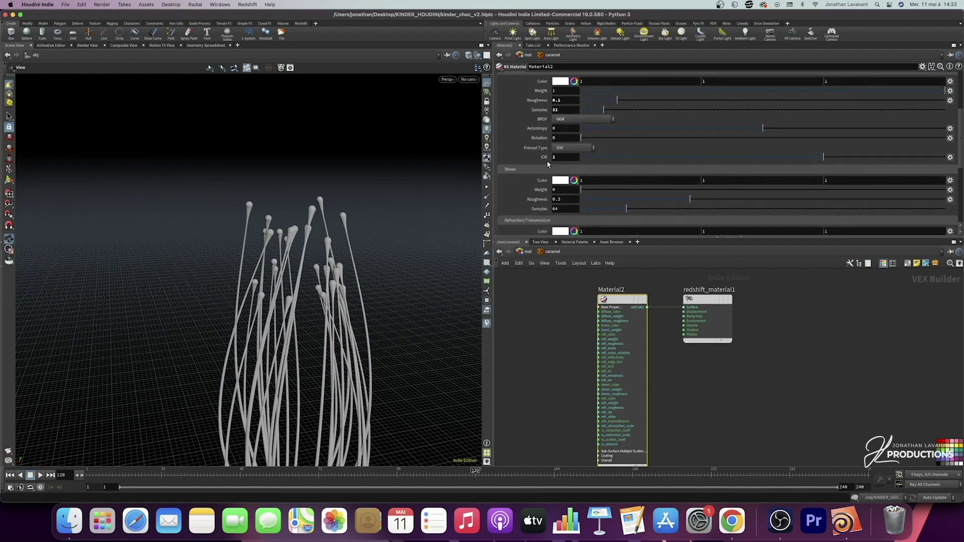
{"action": "scroll", "coordinate": [527, 193], "scroll_direction": "down", "scroll_amount": 4}
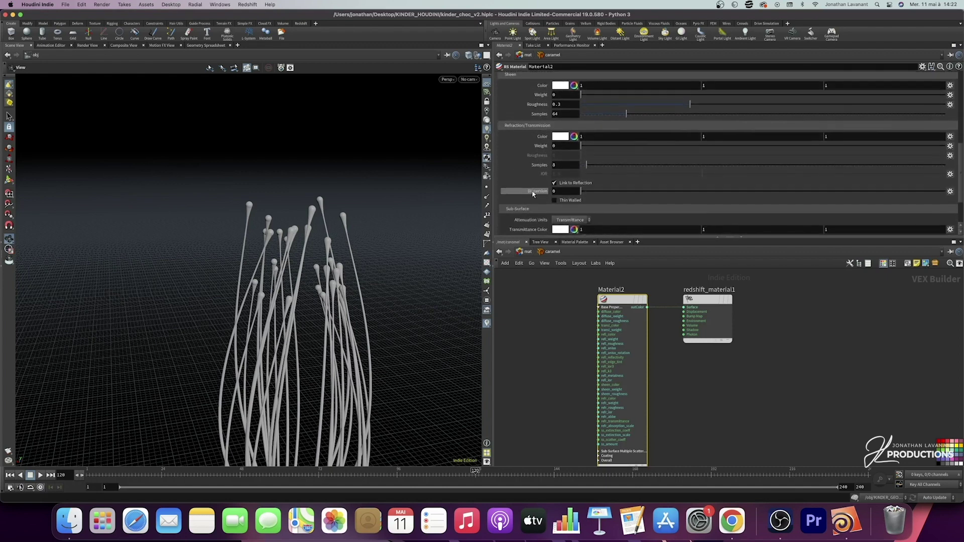
{"action": "scroll", "coordinate": [533, 195], "scroll_direction": "up", "scroll_amount": 10}
{"action": "left_click", "coordinate": [540, 75]}
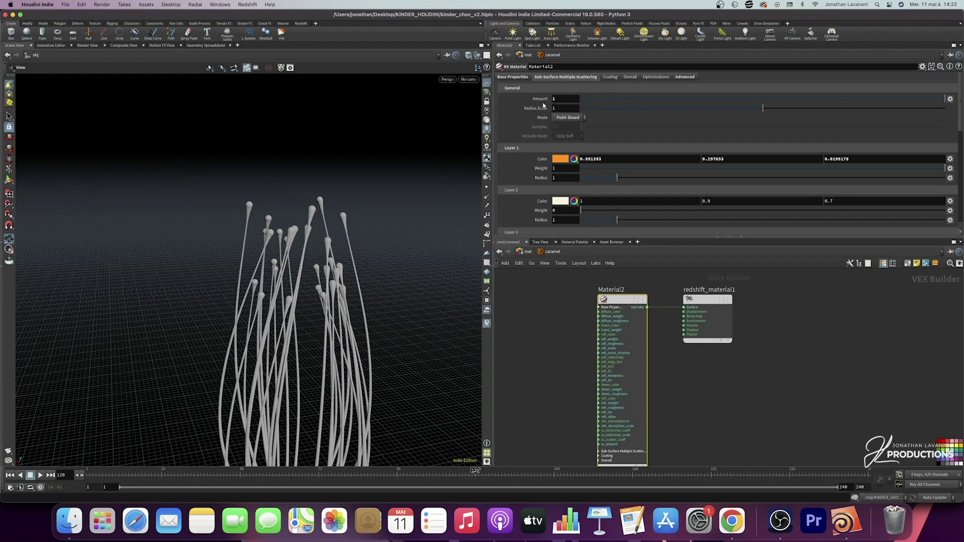
{"action": "scroll", "coordinate": [602, 126], "scroll_direction": "down", "scroll_amount": 2}
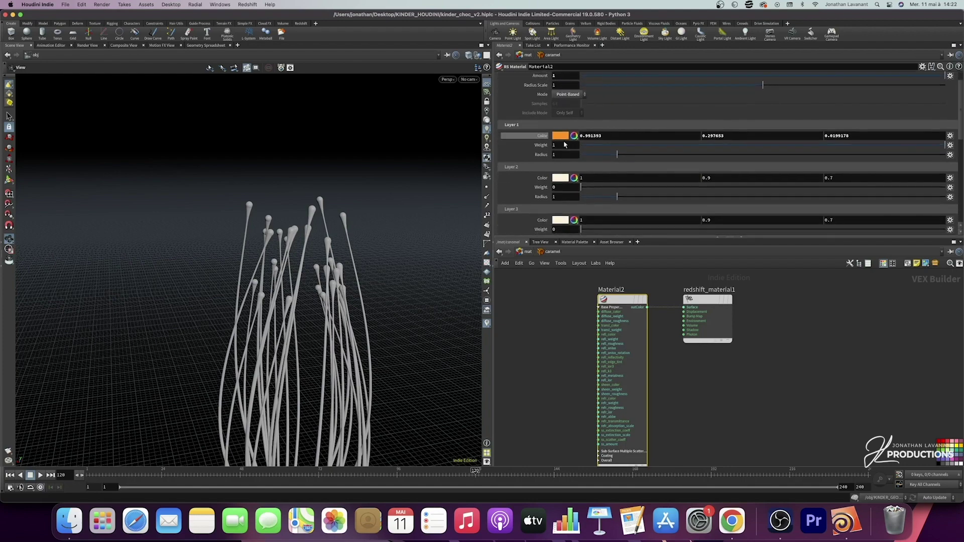
{"action": "scroll", "coordinate": [728, 125], "scroll_direction": "down", "scroll_amount": 1}
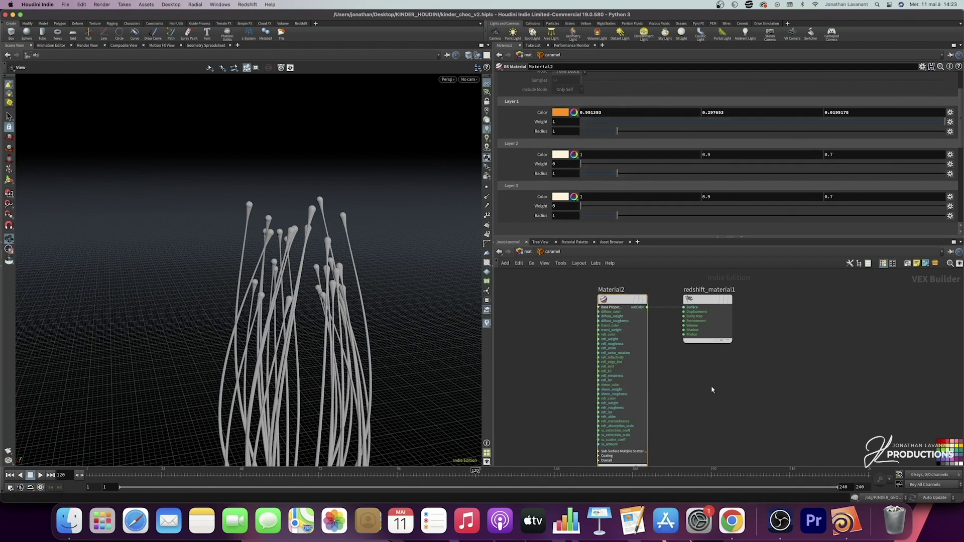
- Return to the obj network and assign /mat/caramel as the render material of KINDER_RNDR
{"action": "left_click", "coordinate": [527, 252]}
{"action": "left_click", "coordinate": [585, 256]}
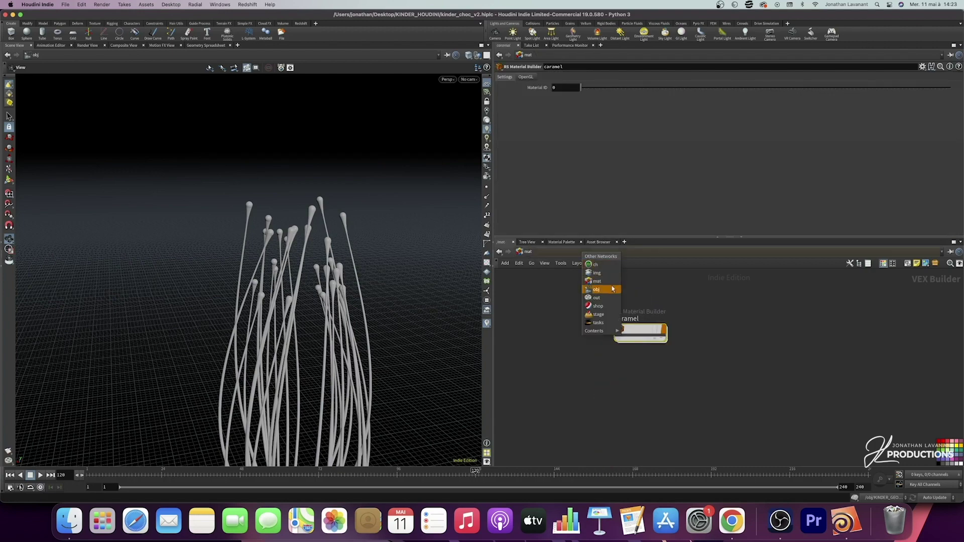
{"action": "left_click", "coordinate": [596, 290]}
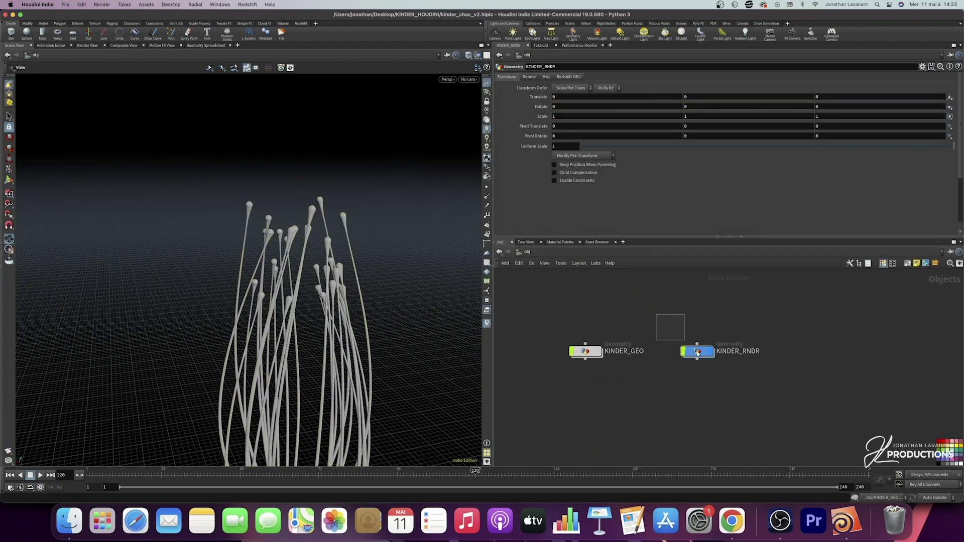
{"action": "left_click", "coordinate": [536, 76]}
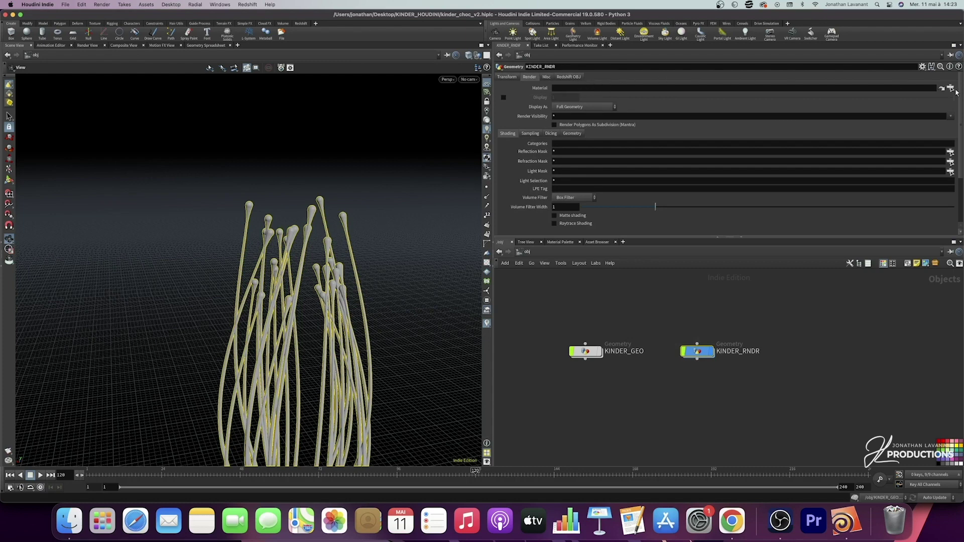
{"action": "left_click", "coordinate": [951, 89]}
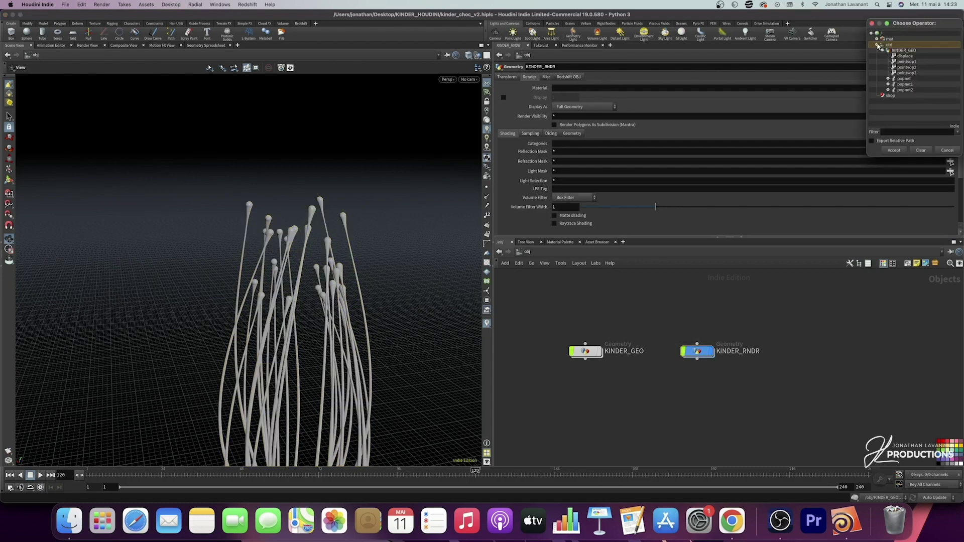
{"action": "left_click", "coordinate": [878, 45]}
{"action": "left_click", "coordinate": [877, 38]}
{"action": "left_click", "coordinate": [899, 45]}
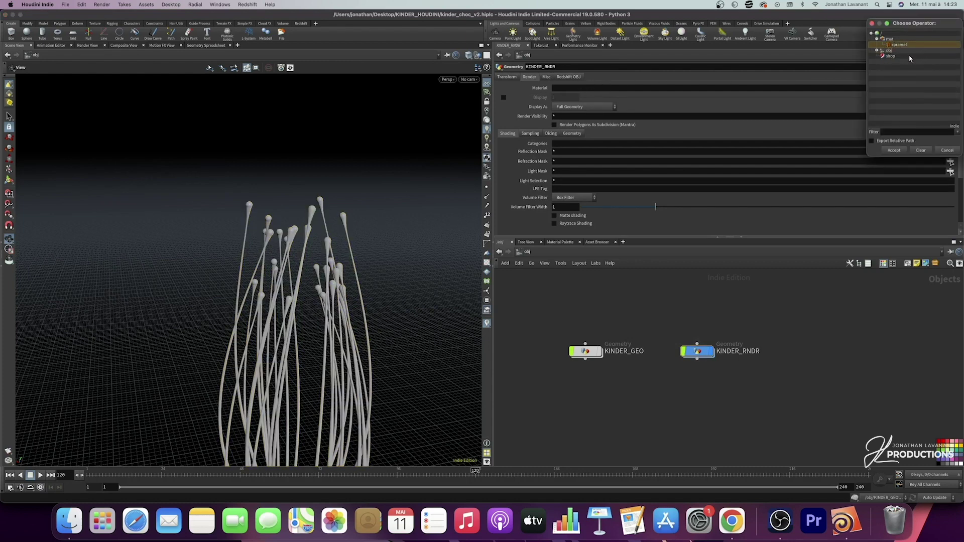
{"action": "left_click", "coordinate": [901, 151]}
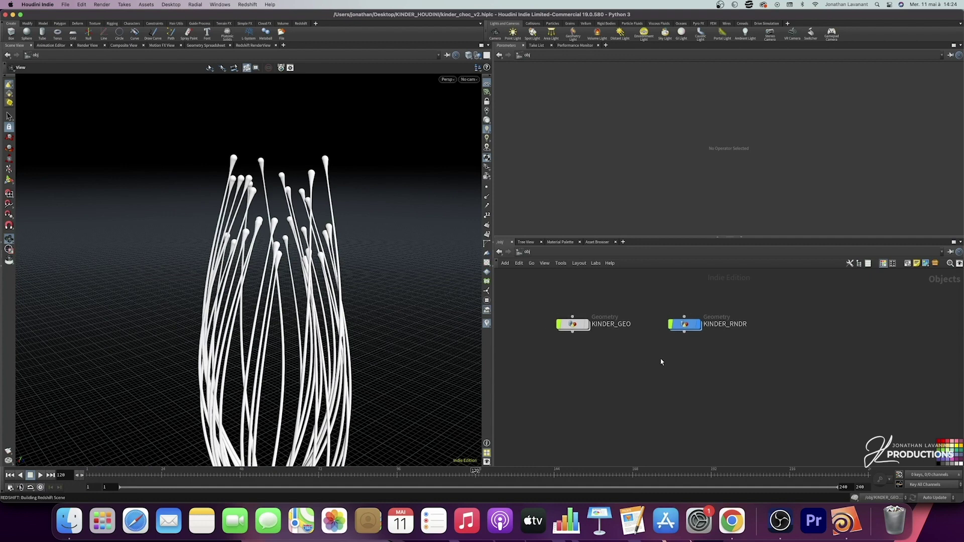
- Create a camera from the current view and place its node below KINDER_RNDR
{"action": "left_click", "coordinate": [495, 33]}
{"action": "left_click_drag", "start_coordinate": [576, 325], "coordinate": [633, 337]}
{"action": "left_click_drag", "start_coordinate": [696, 326], "coordinate": [594, 361]}
- Set all translate and rotate values of cam1 to 0
{"action": "left_click", "coordinate": [587, 98]}
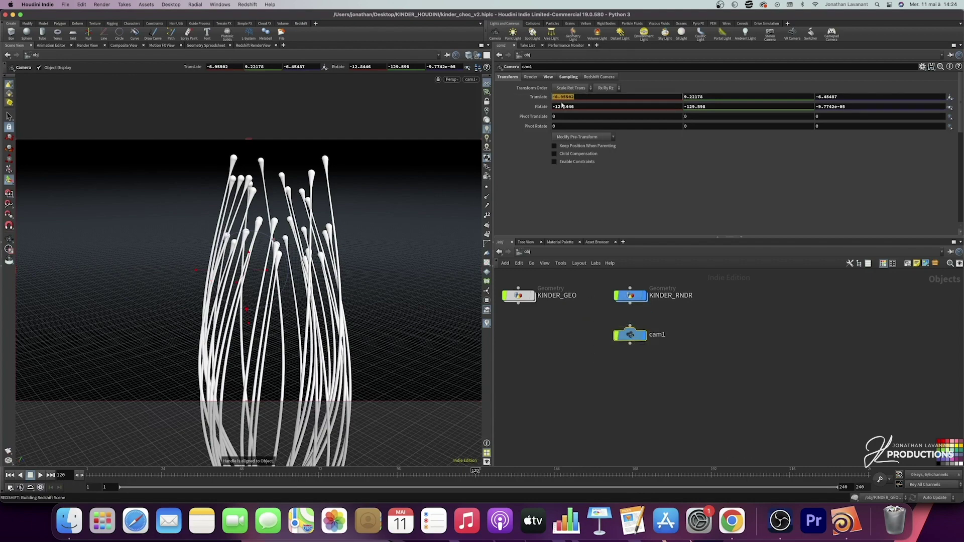
{"action": "type", "text": "0"}
{"action": "key", "text": "Tab"}
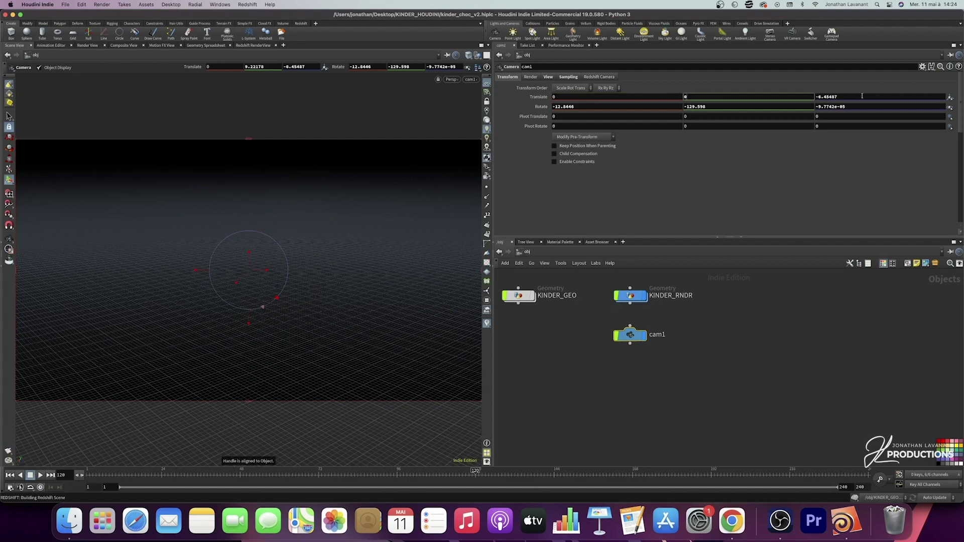
{"action": "type", "text": "0"}
{"action": "key", "text": "Tab"}
{"action": "type", "text": "0"}
{"action": "key", "text": "Tab"}
{"action": "type", "text": "0"}
{"action": "key", "text": "Return"}
{"action": "left_click", "coordinate": [724, 105]}
{"action": "type", "text": "0"}
{"action": "key", "text": "shift+Tab"}
{"action": "type", "text": "0"}
{"action": "key", "text": "Return"}
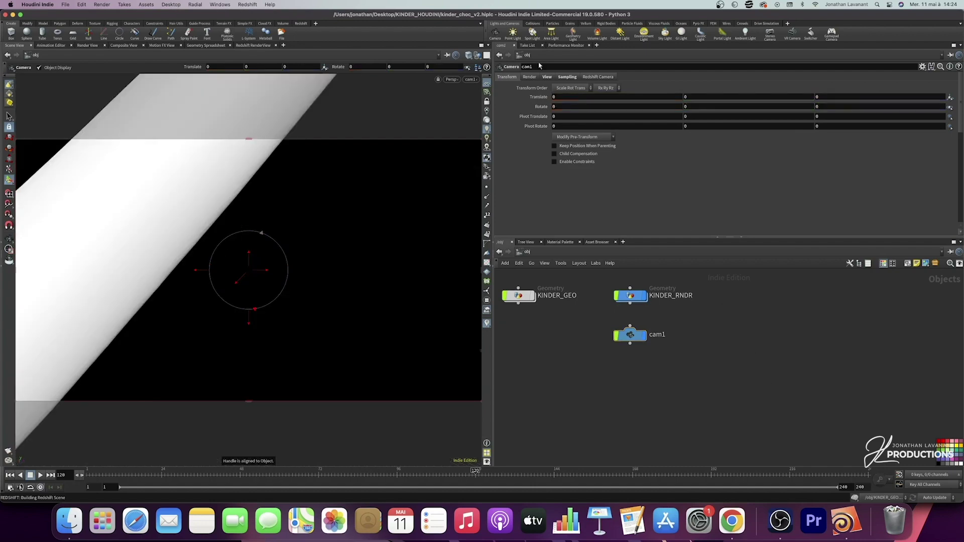
- Set the focal length of cam1 to 85 millimeters
{"action": "left_click", "coordinate": [547, 76]}
{"action": "left_click", "coordinate": [560, 135]}
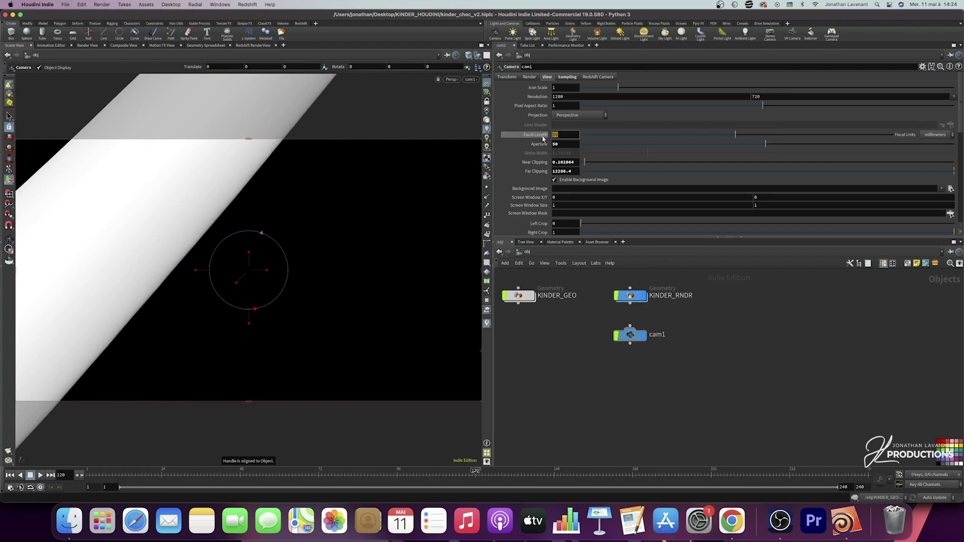
{"action": "type", "text": "8"}
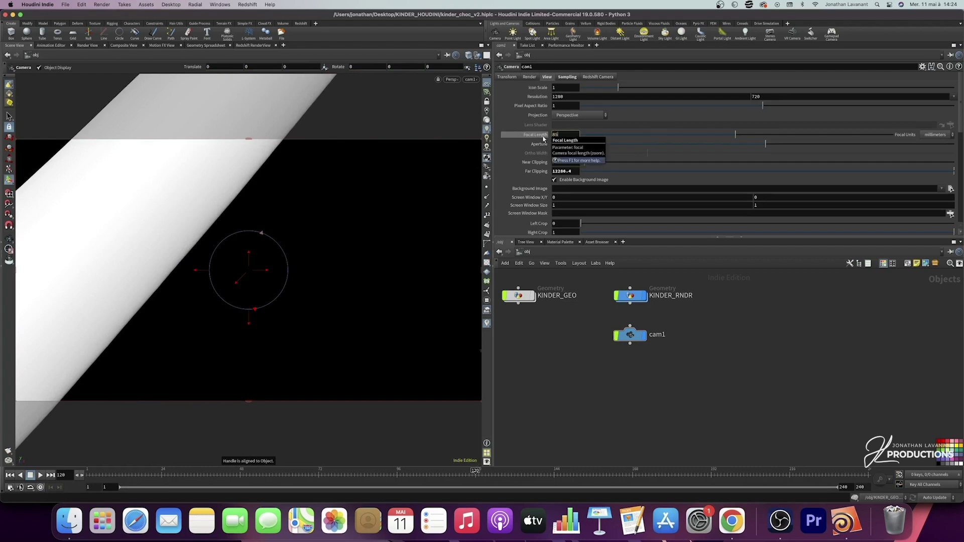
{"action": "key", "text": "Return"}
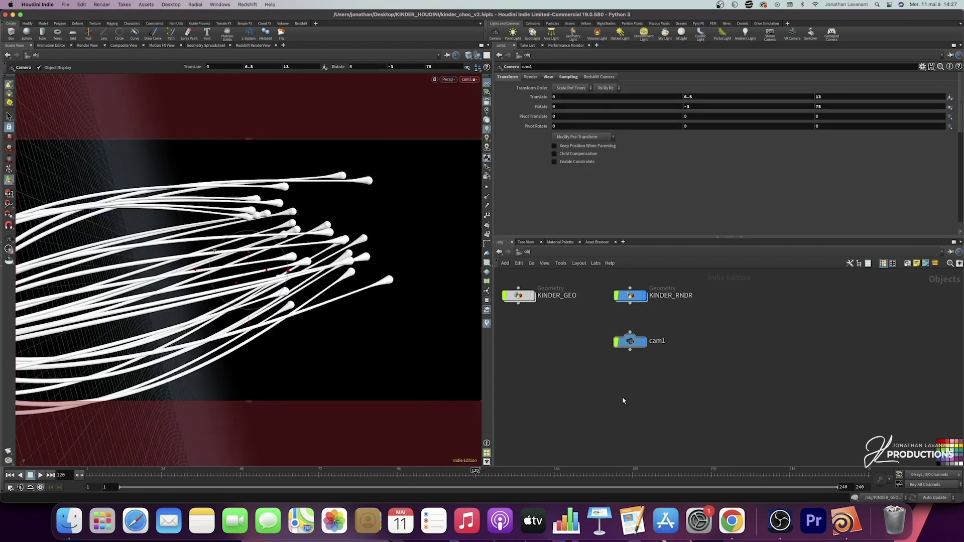
{"action": "left_click_drag", "start_coordinate": [612, 372], "coordinate": [590, 360]}
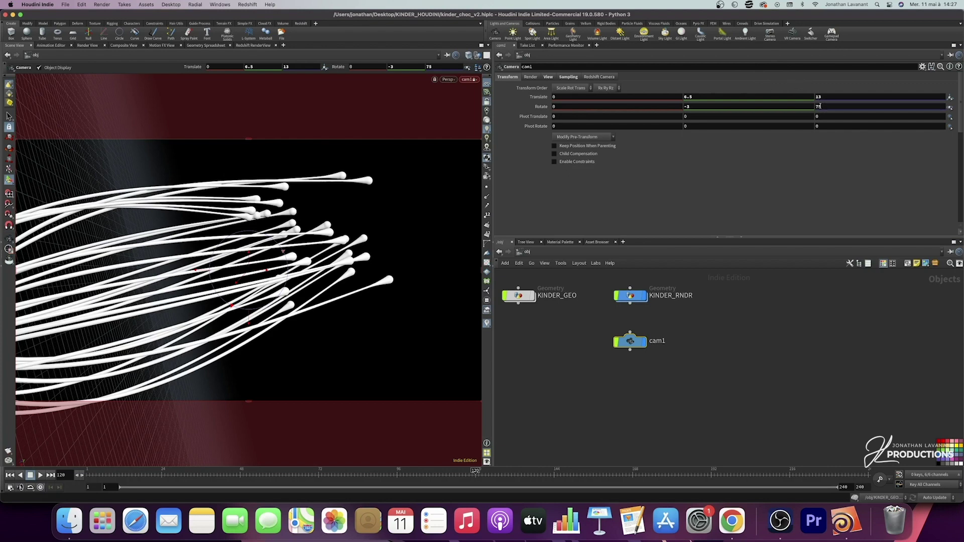
{"action": "middle_click_drag", "start_coordinate": [681, 358], "coordinate": [728, 365]}
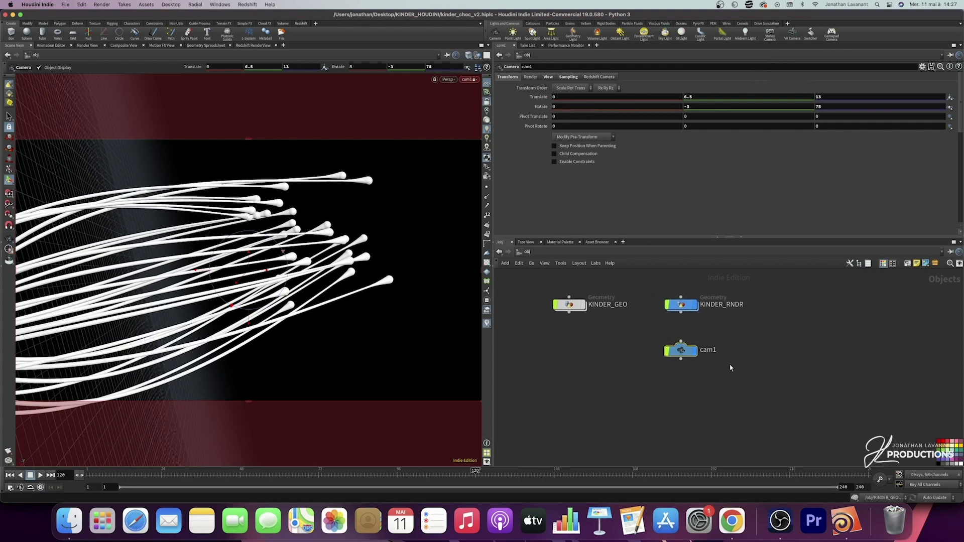
{"action": "left_click_drag", "start_coordinate": [772, 294], "coordinate": [653, 324]}
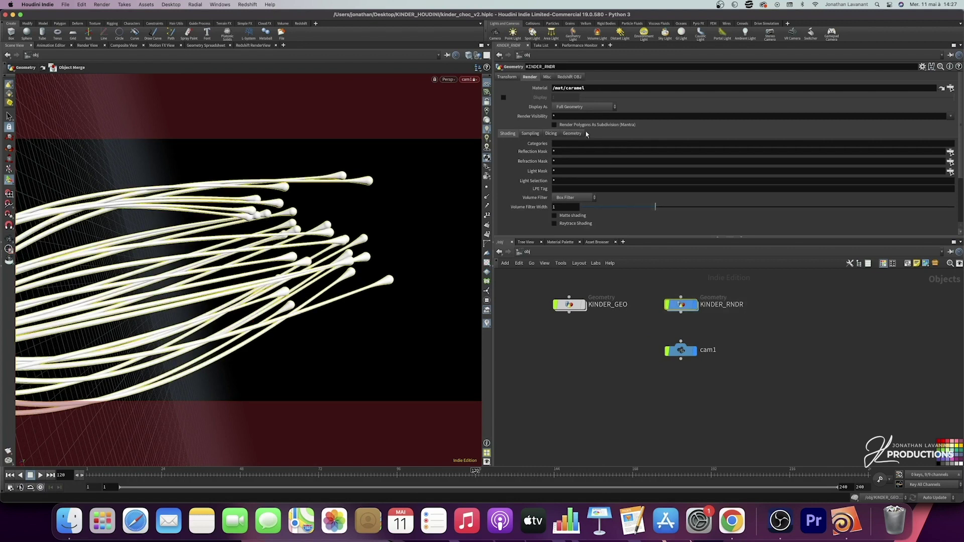
{"action": "left_click_drag", "start_coordinate": [765, 304], "coordinate": [651, 319]}
{"action": "left_click_drag", "start_coordinate": [788, 295], "coordinate": [634, 303]}
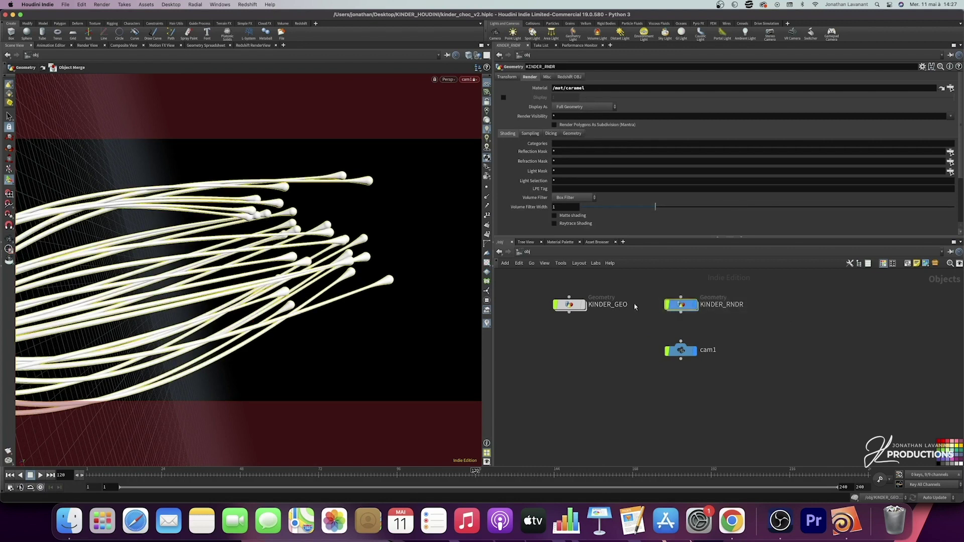
- Hide the viewport's reference grid and unlock the camera from the view
{"action": "left_click", "coordinate": [486, 82]}
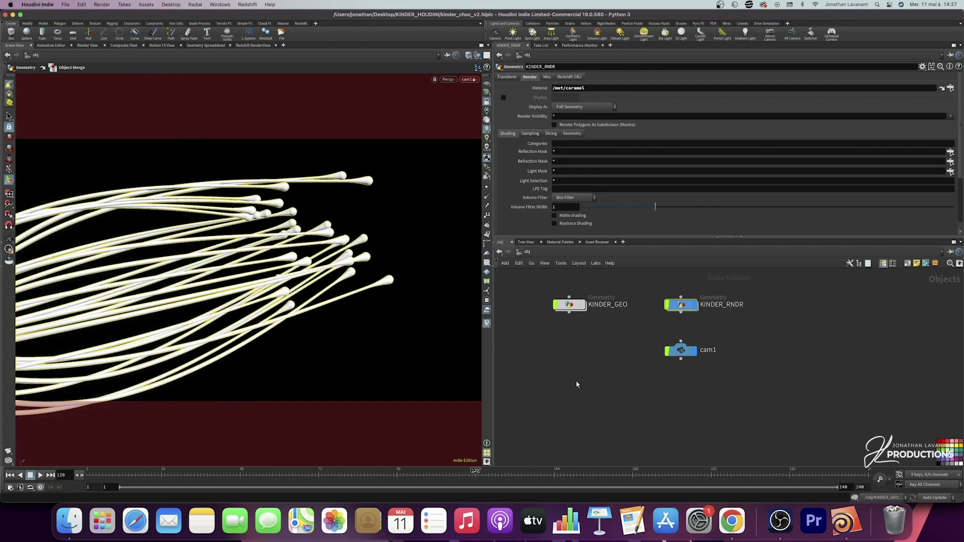
{"action": "left_click", "coordinate": [486, 101]}
{"action": "left_click", "coordinate": [681, 350]}
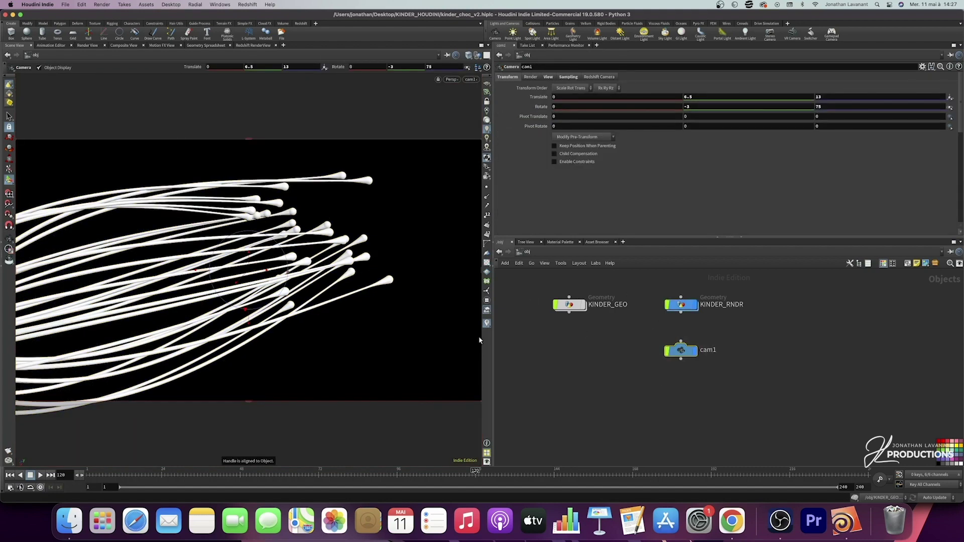
{"action": "key", "text": "Escape"}
- Add a Redshift dome light node to the obj network beside KINDER_RNDR
{"action": "middle_click_drag", "start_coordinate": [627, 368], "coordinate": [599, 376]}
{"action": "key", "text": "Tab"}
{"action": "type", "text": "null"}
{"action": "key", "text": "Return"}
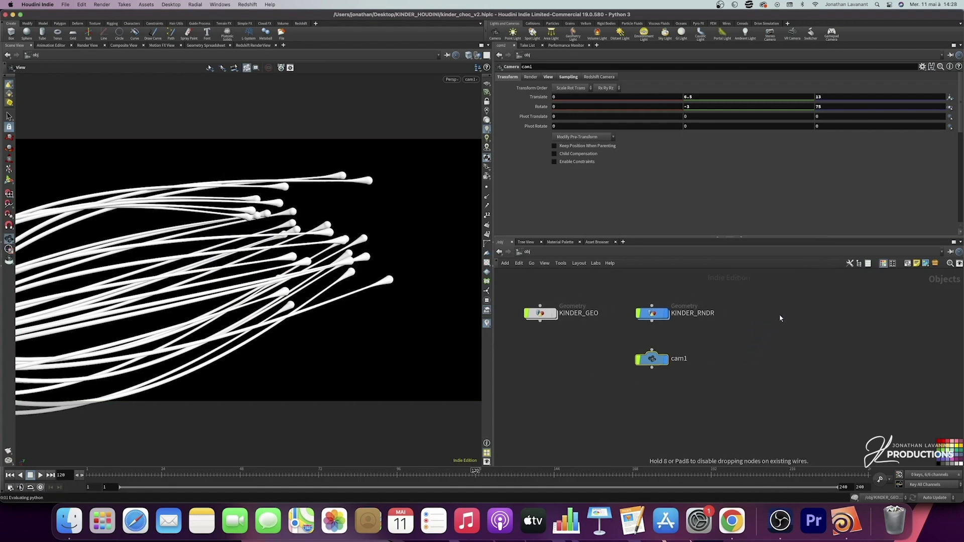
{"action": "left_click", "coordinate": [794, 319]}
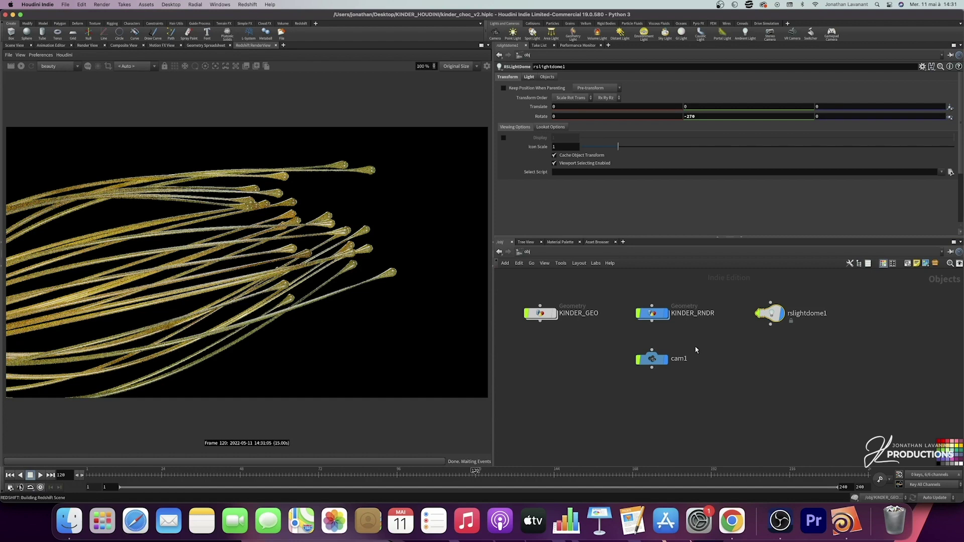
- Switch to the out network, select the Redshift_ROP1 node and enlarge the area showing its parameters
{"action": "left_click", "coordinate": [611, 255]}
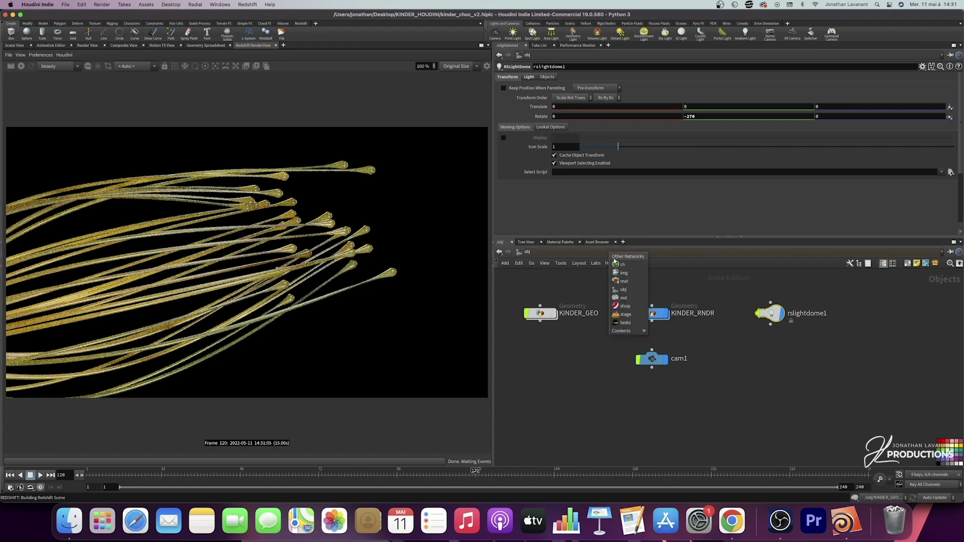
{"action": "left_click", "coordinate": [627, 298]}
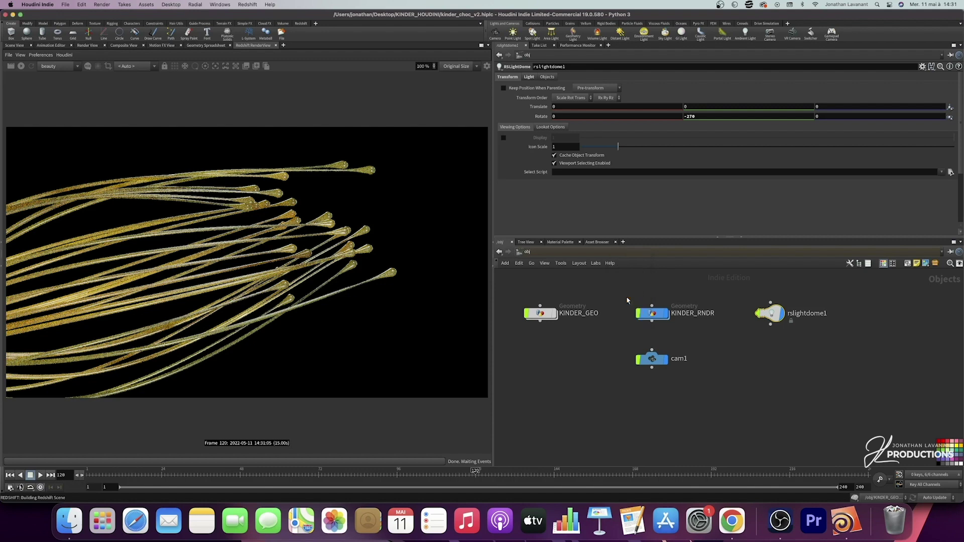
{"action": "left_click_drag", "start_coordinate": [685, 347], "coordinate": [608, 393]}
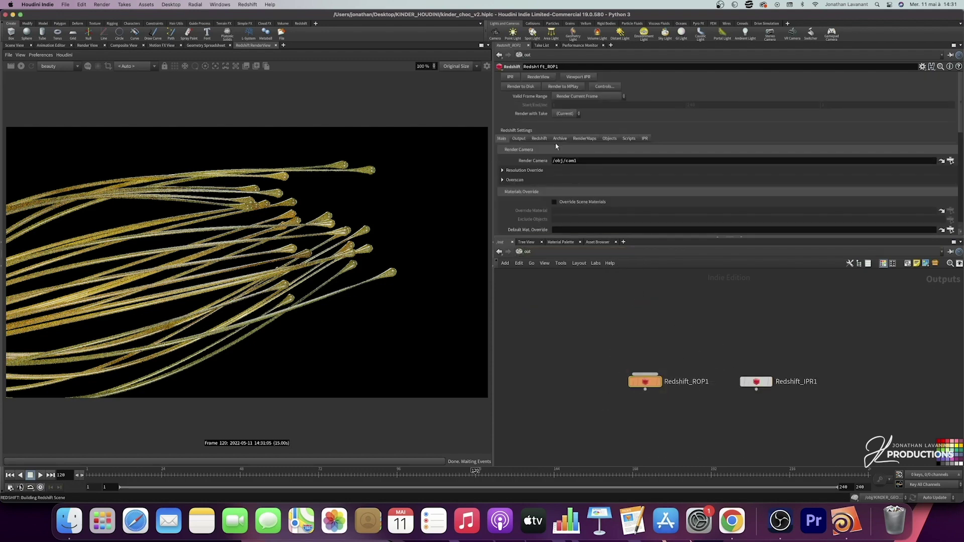
{"action": "scroll", "coordinate": [568, 227], "scroll_direction": "down", "scroll_amount": 3}
{"action": "left_click_drag", "start_coordinate": [569, 236], "coordinate": [569, 326]}
- Review Redshift_ROP1's output, AOV, sampling, global illumination, motion blur, caustics, optimization, system and main render settings
{"action": "left_click", "coordinate": [540, 114]}
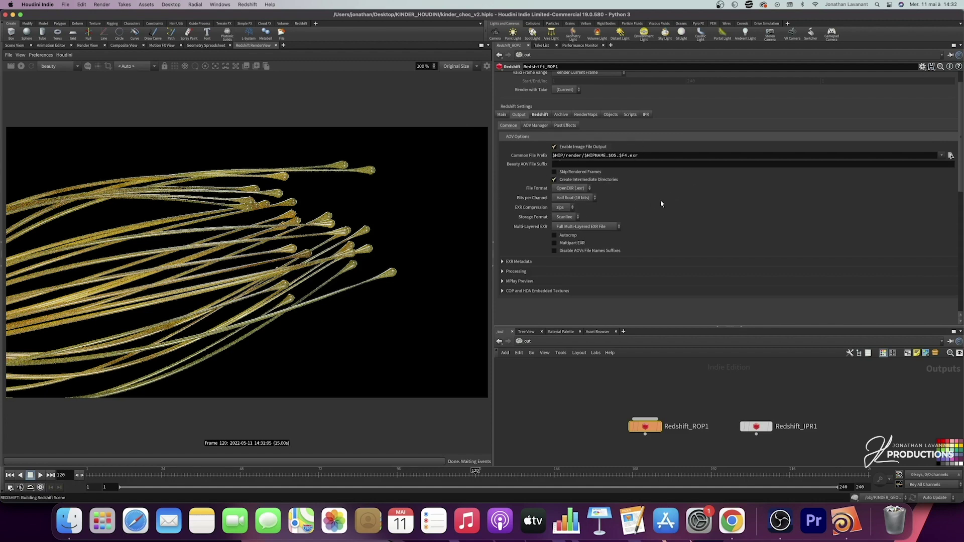
{"action": "left_click", "coordinate": [533, 126]}
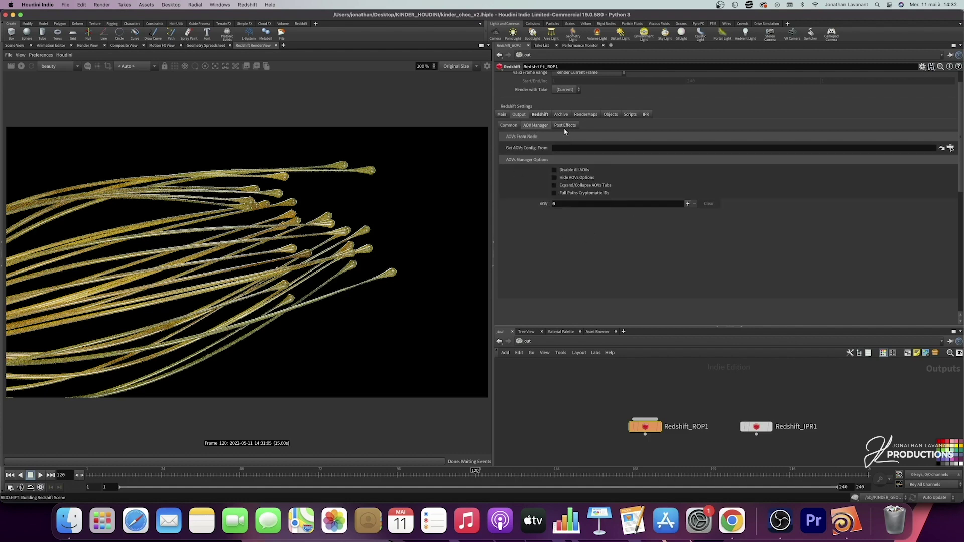
{"action": "left_click", "coordinate": [541, 115]}
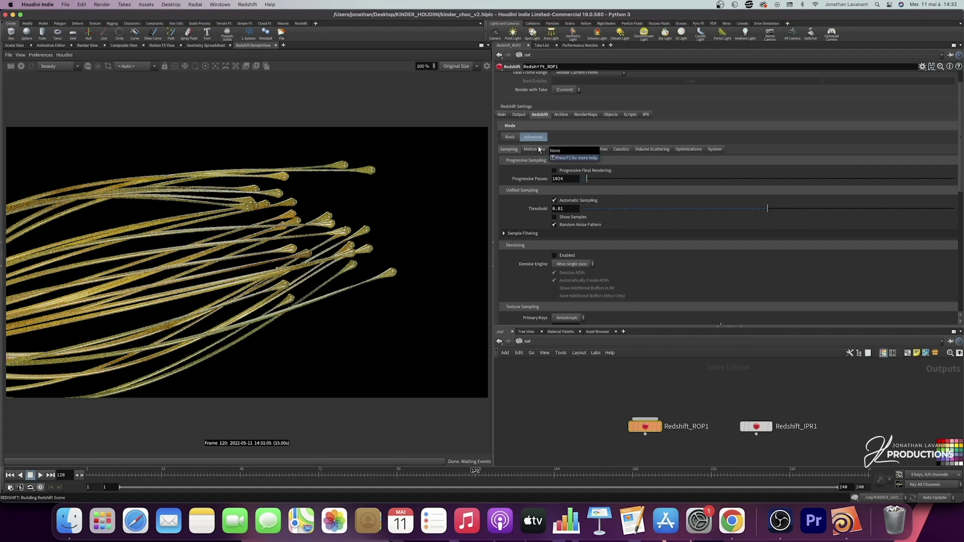
{"action": "left_click", "coordinate": [577, 150]}
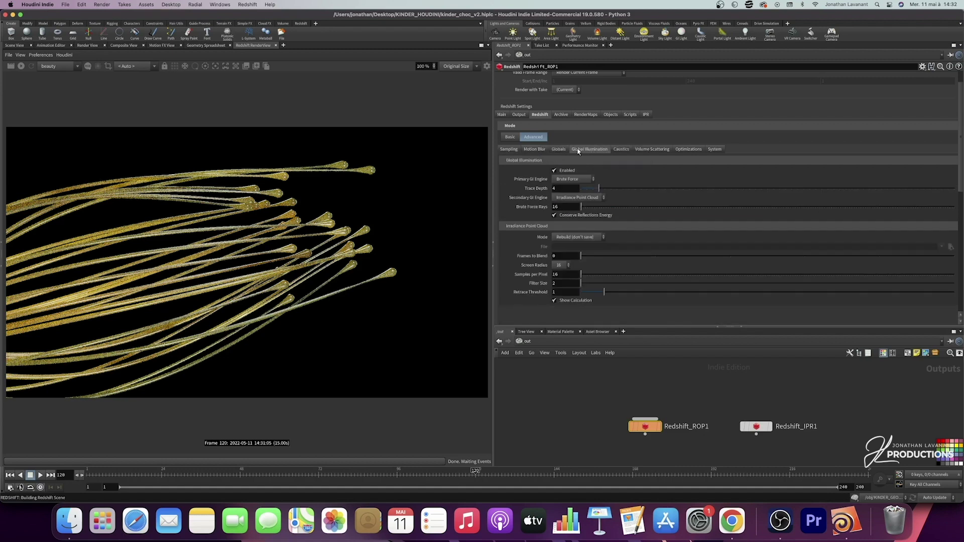
{"action": "left_click", "coordinate": [534, 150]}
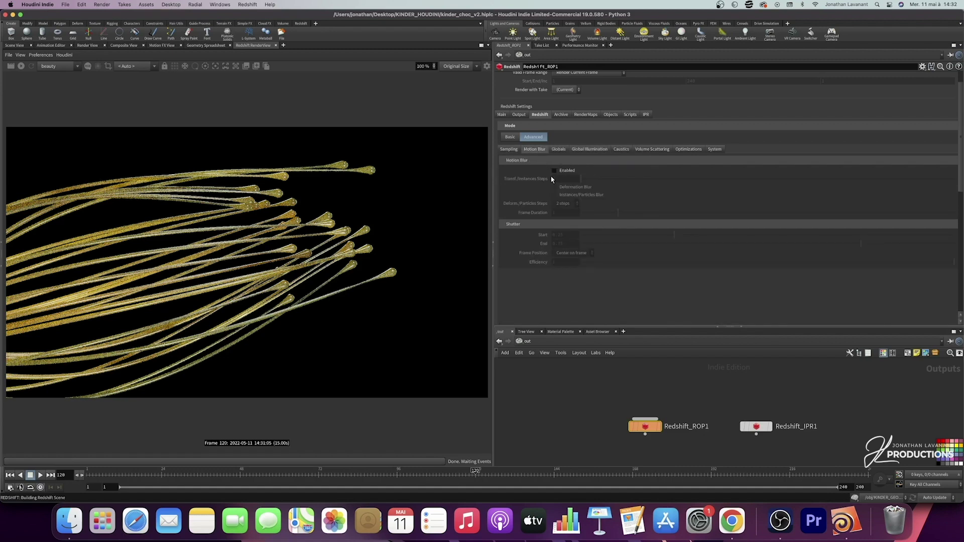
{"action": "left_click", "coordinate": [621, 149]}
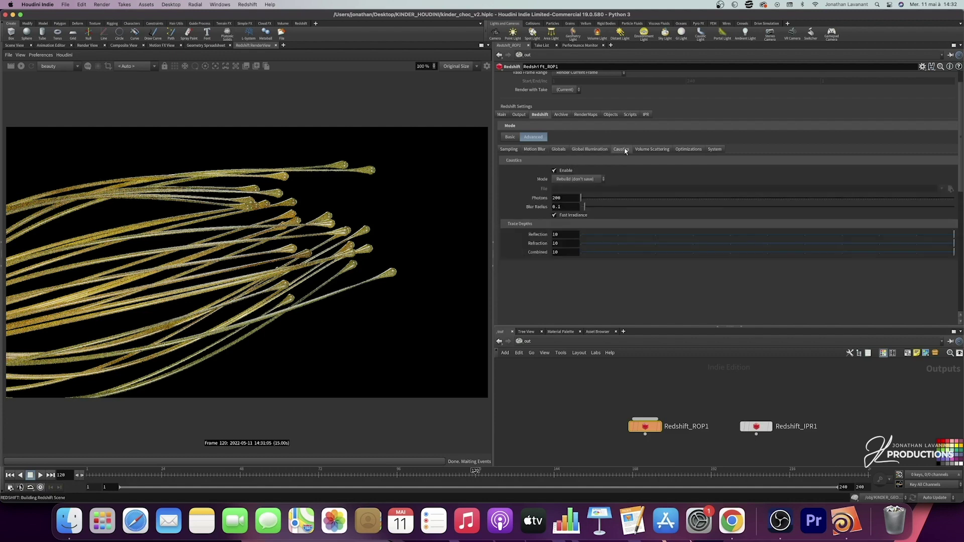
{"action": "left_click", "coordinate": [687, 150]}
{"action": "left_click", "coordinate": [715, 149]}
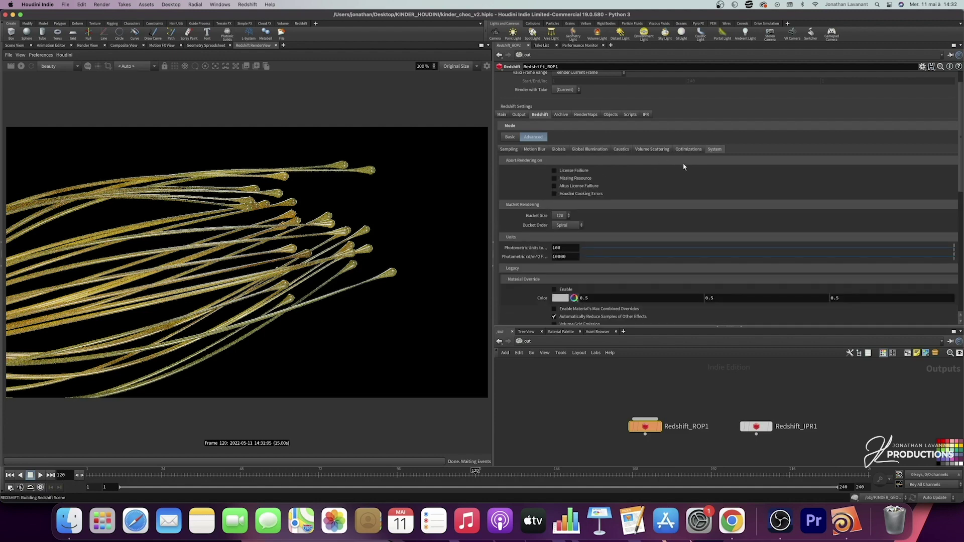
{"action": "scroll", "coordinate": [674, 171], "scroll_direction": "down", "scroll_amount": 3}
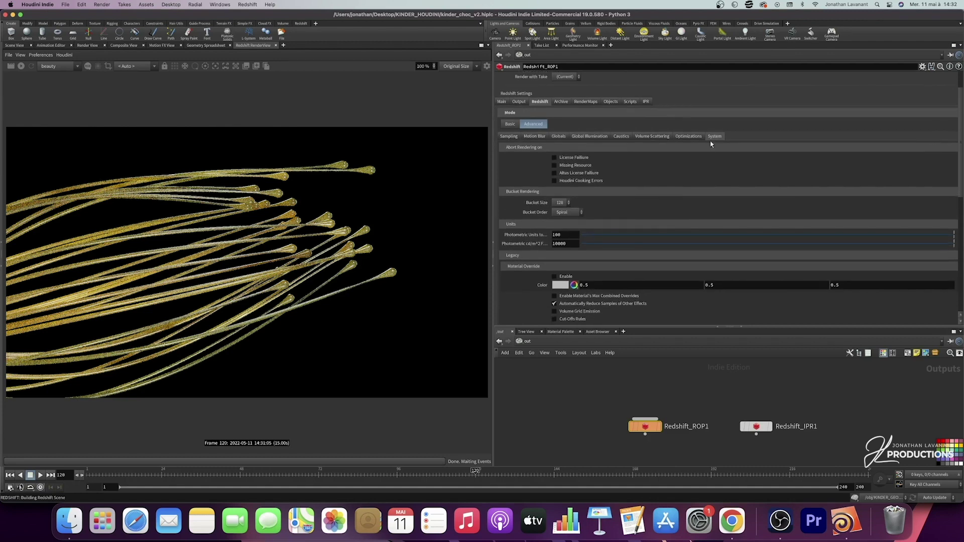
{"action": "scroll", "coordinate": [642, 190], "scroll_direction": "down", "scroll_amount": 4}
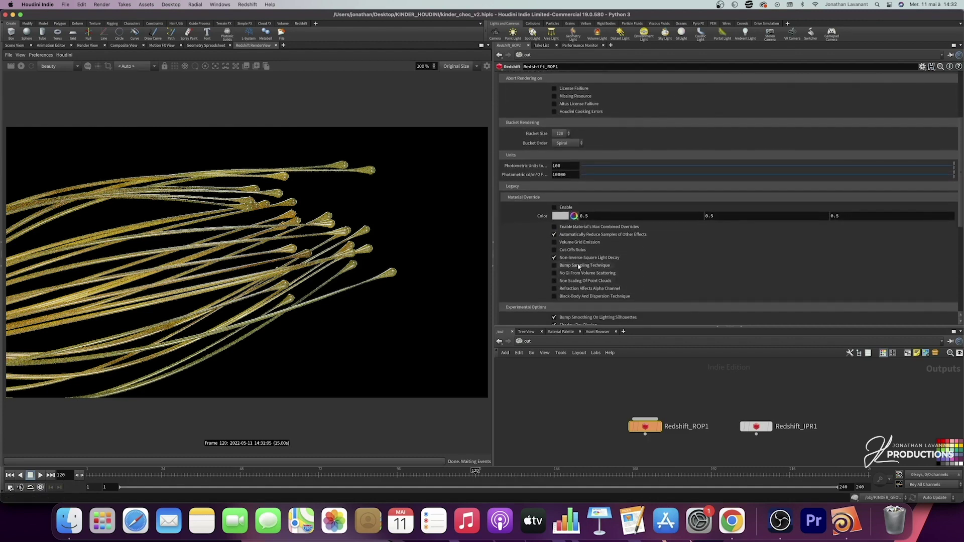
{"action": "scroll", "coordinate": [583, 261], "scroll_direction": "up", "scroll_amount": 6}
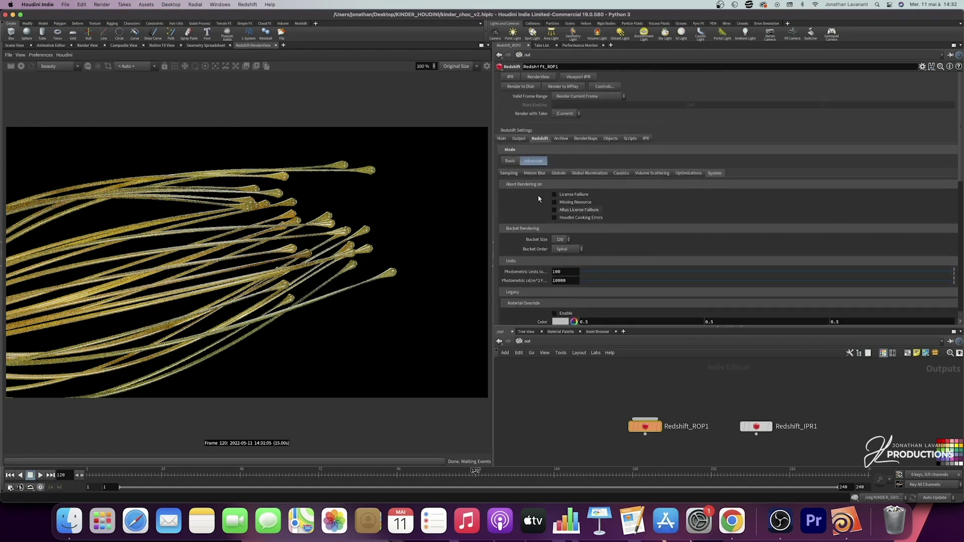
{"action": "left_click", "coordinate": [502, 138]}
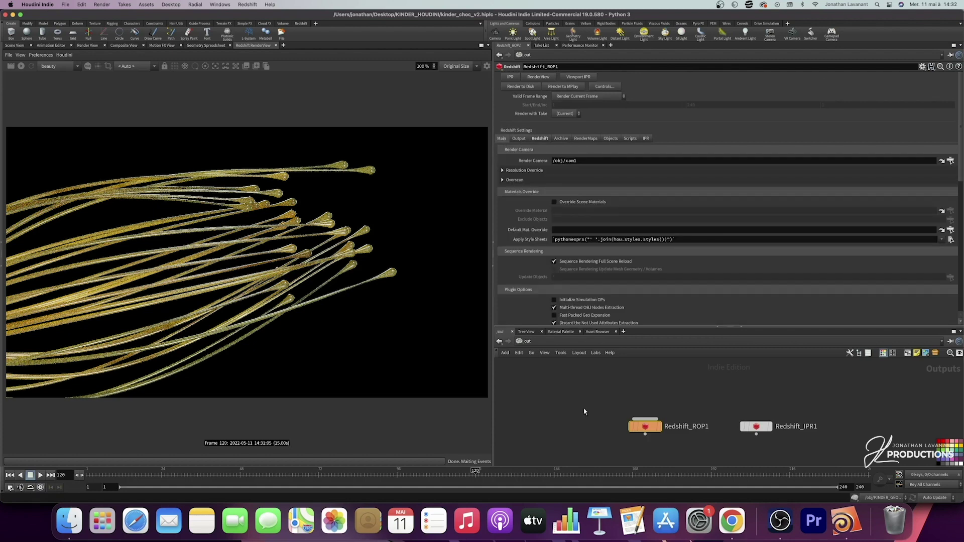